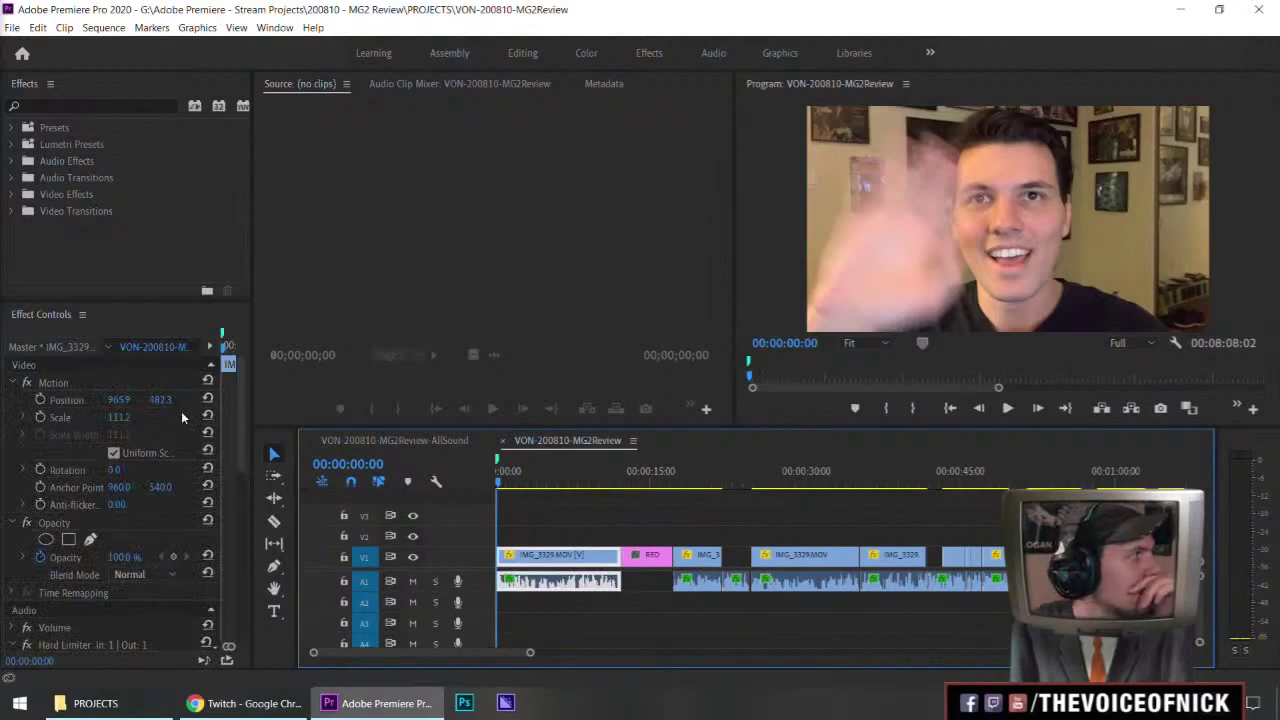
click(69, 107)
text(lume)
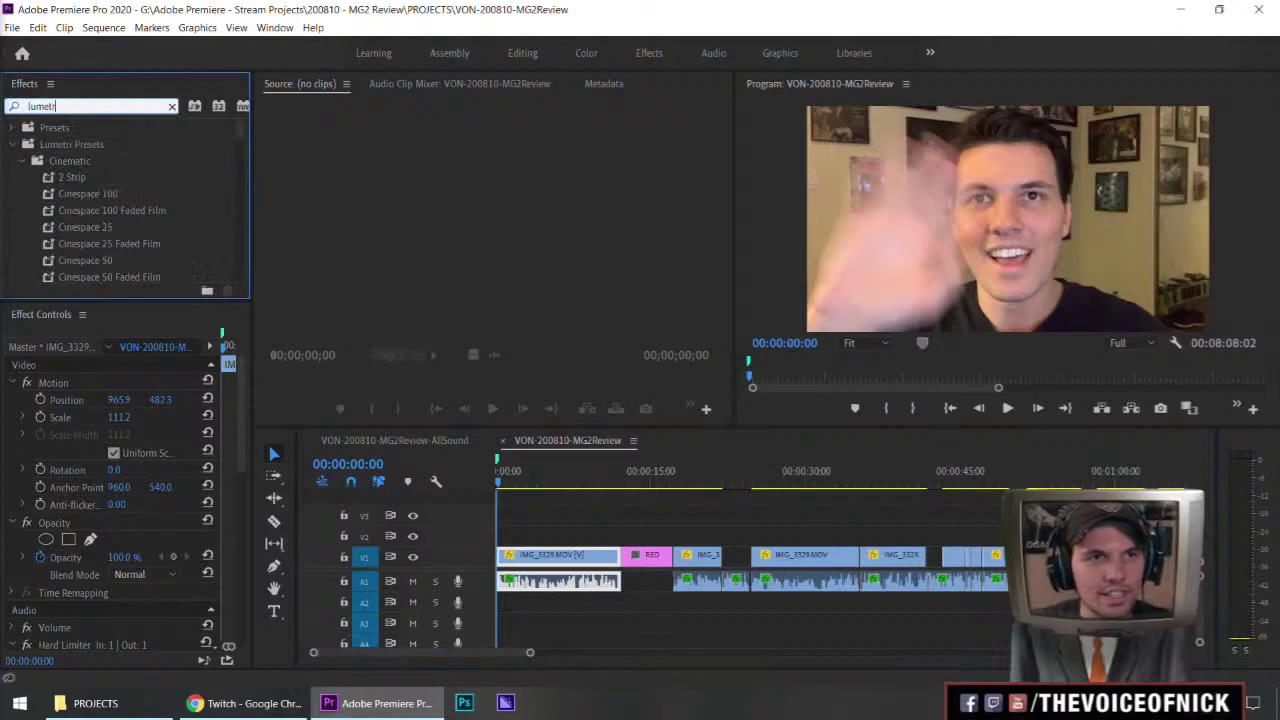
text(tr)
scroll(86, 220, down, 6)
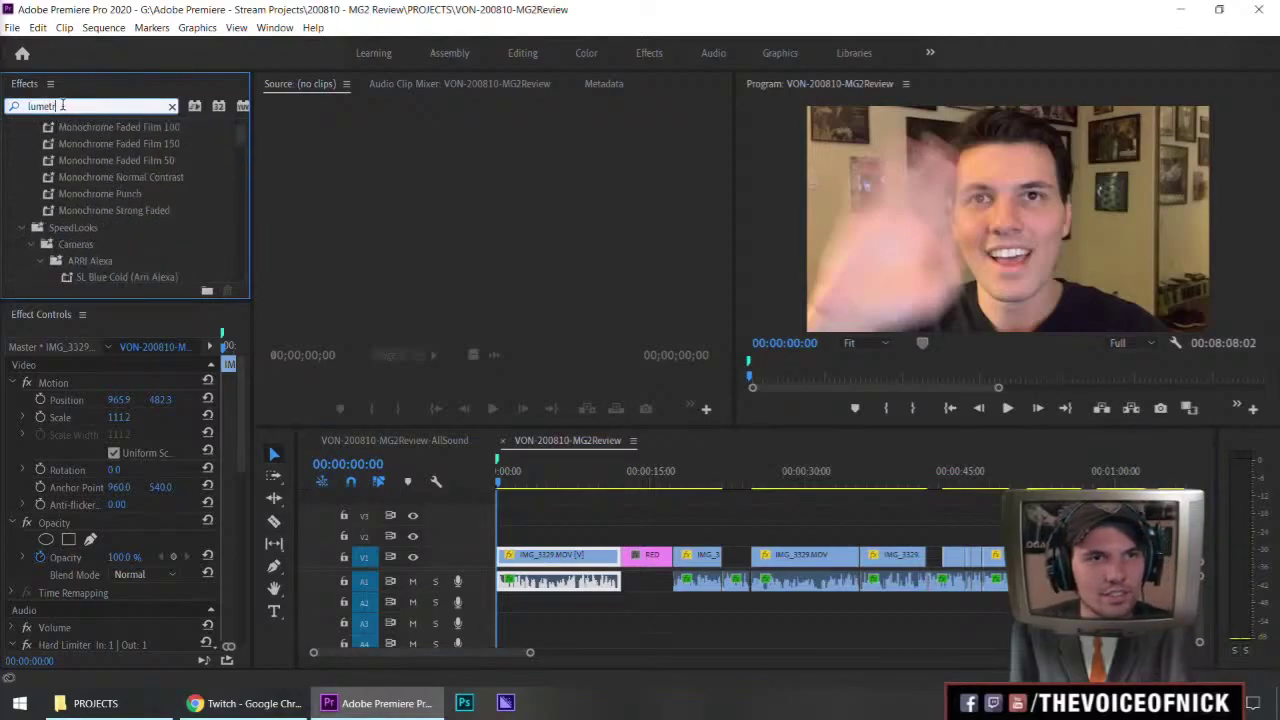
key(ctrl+a)
key(BackSpace)
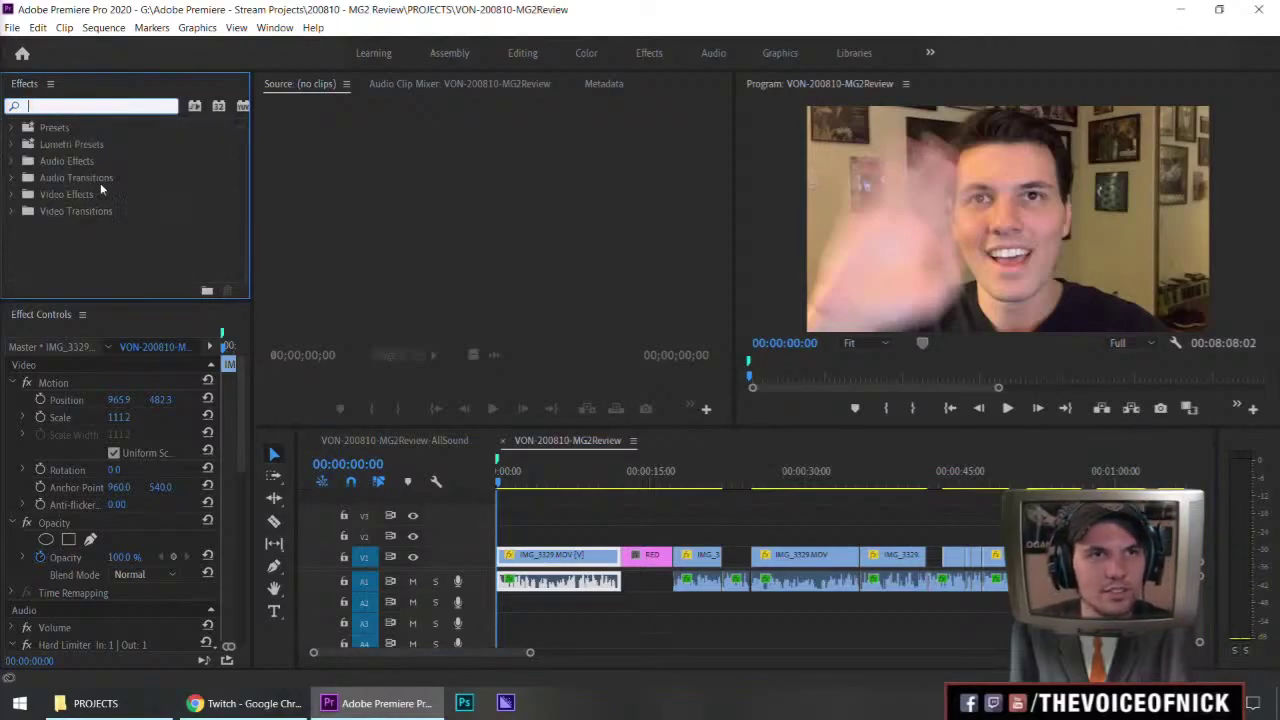
- Apply the Lumetri Color effect from the Color Correction video effects to the first IMG_3329.MOV clip in the sequence
click(12, 195)
scroll(70, 230, down, 2)
click(22, 211)
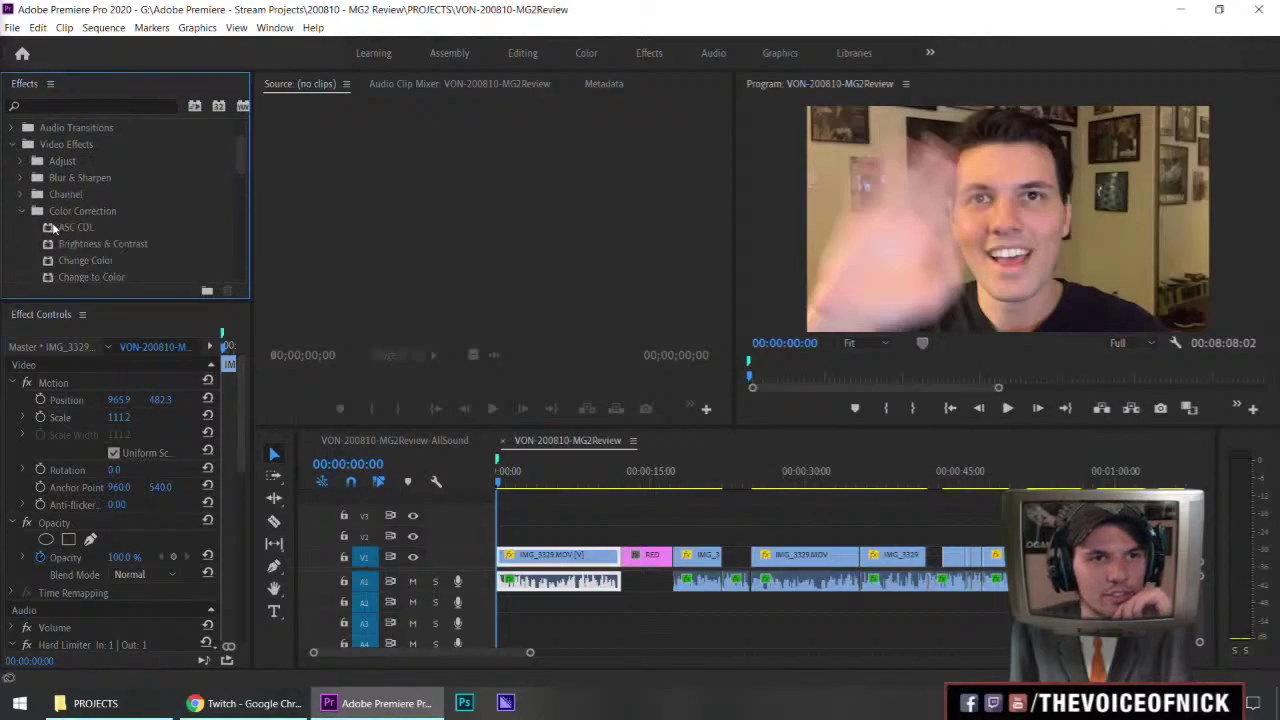
scroll(88, 230, down, 4)
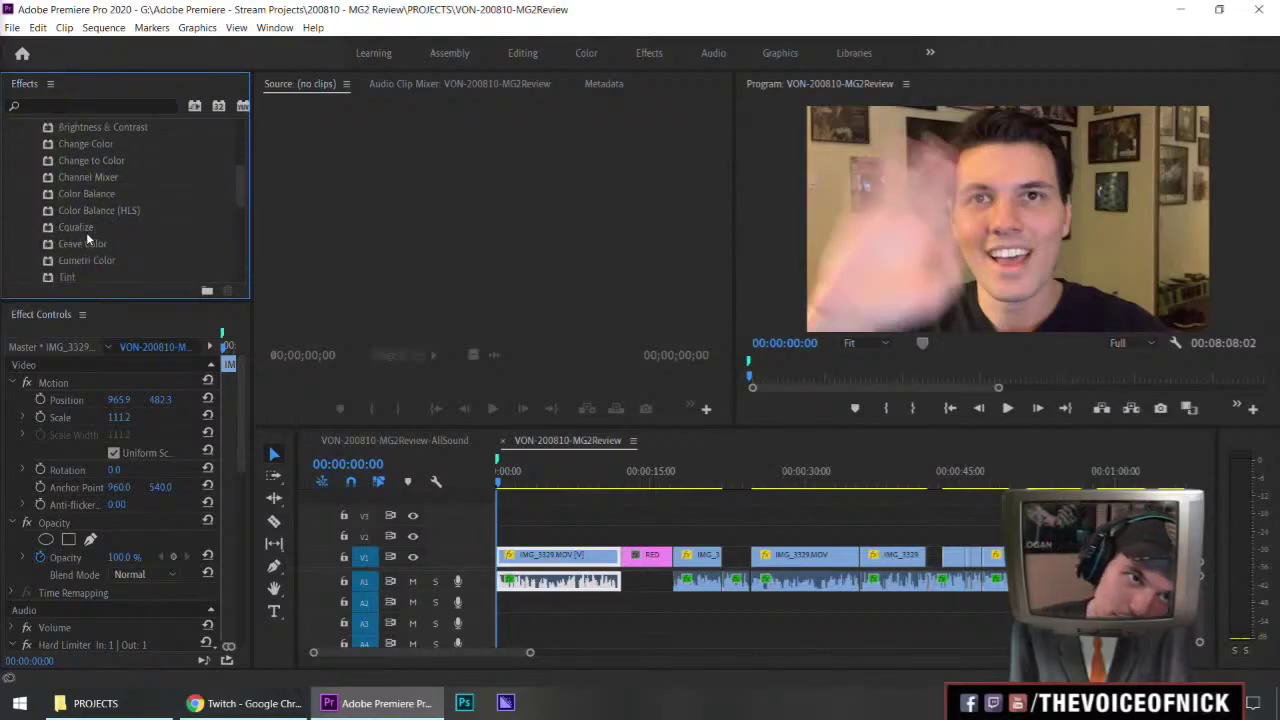
scroll(86, 232, down, 1)
drag(84, 243, 593, 563)
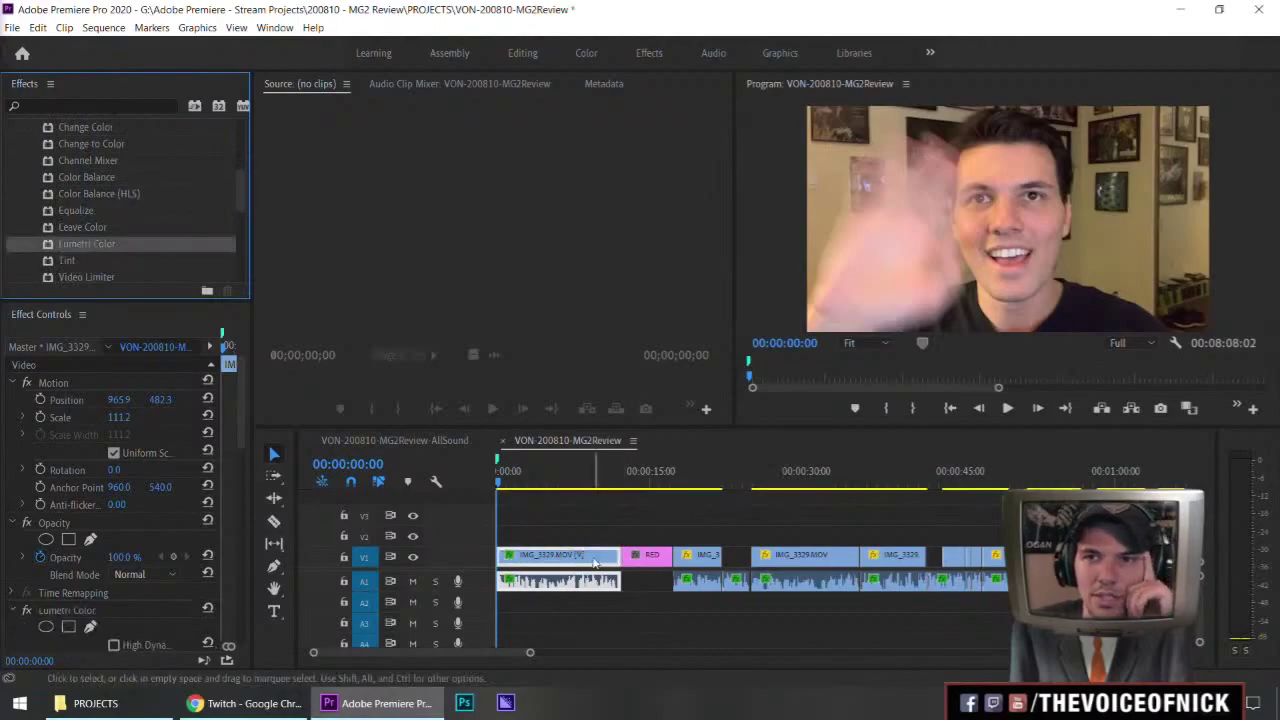
- Try sampling the Lumetri white balance from the background wall and the man's teeth, and reset the sampled correction
drag(238, 423, 221, 500)
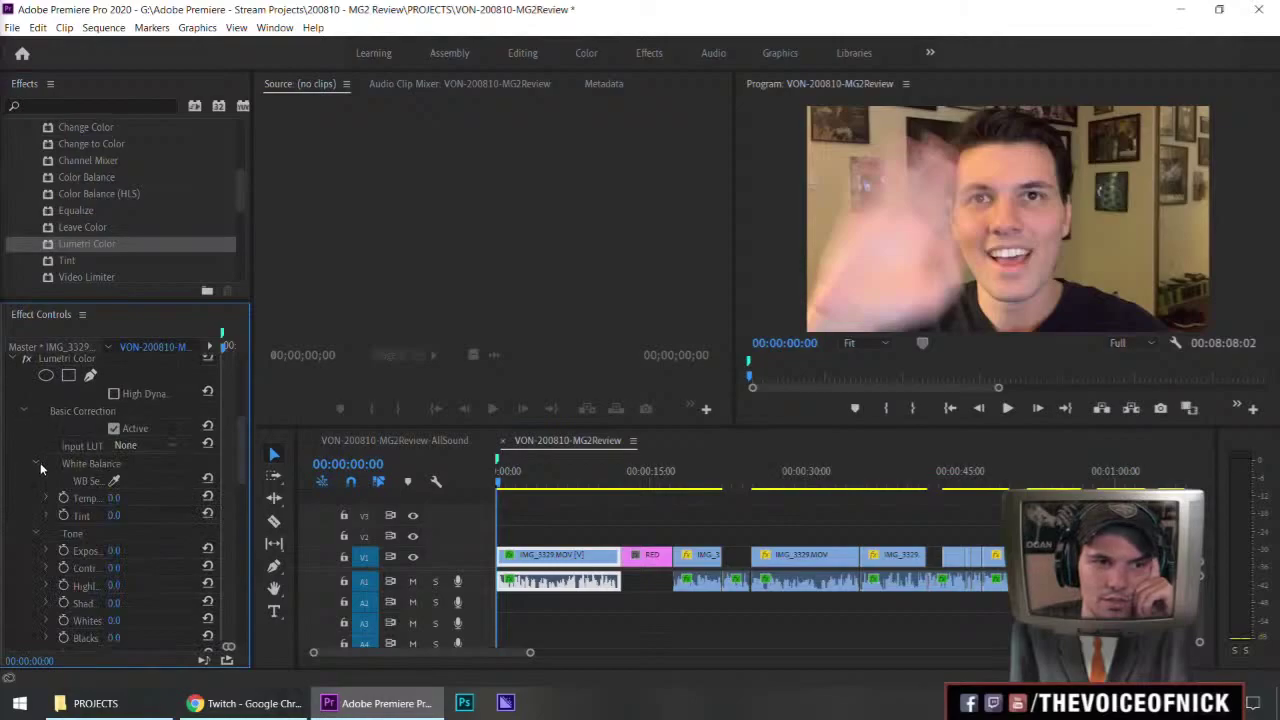
scroll(70, 472, down, 2)
click(113, 416)
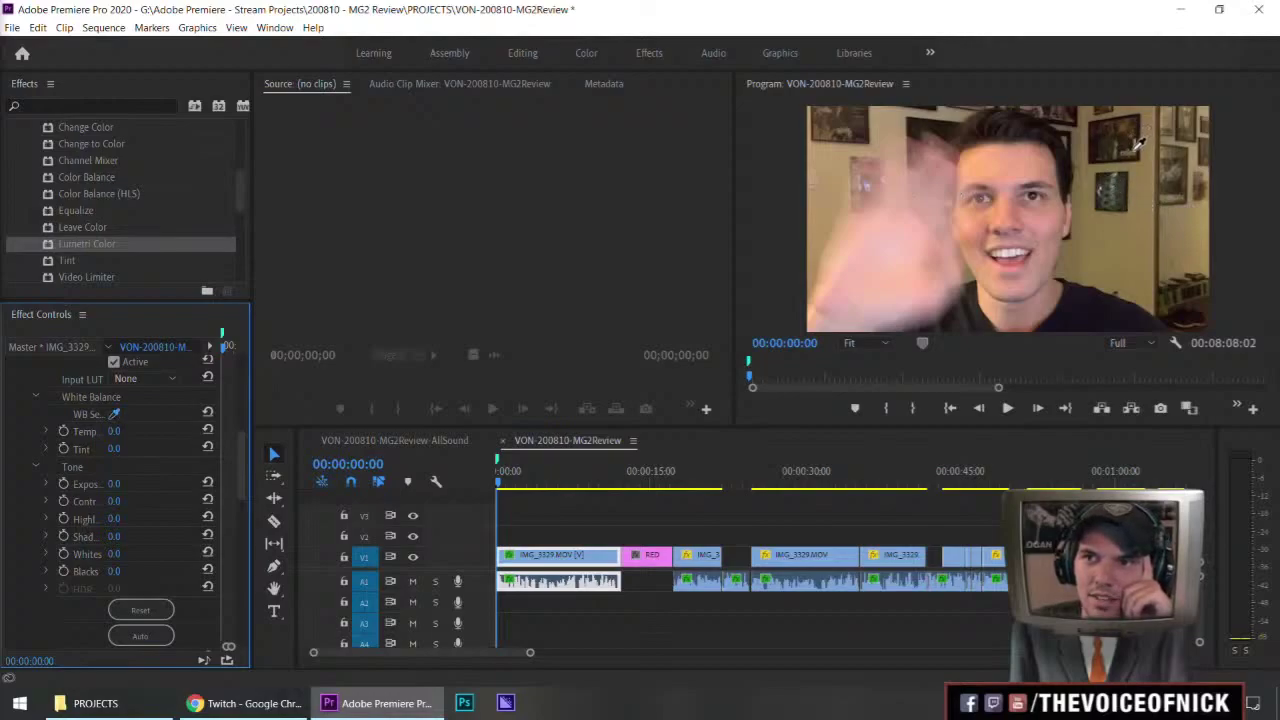
click(1139, 140)
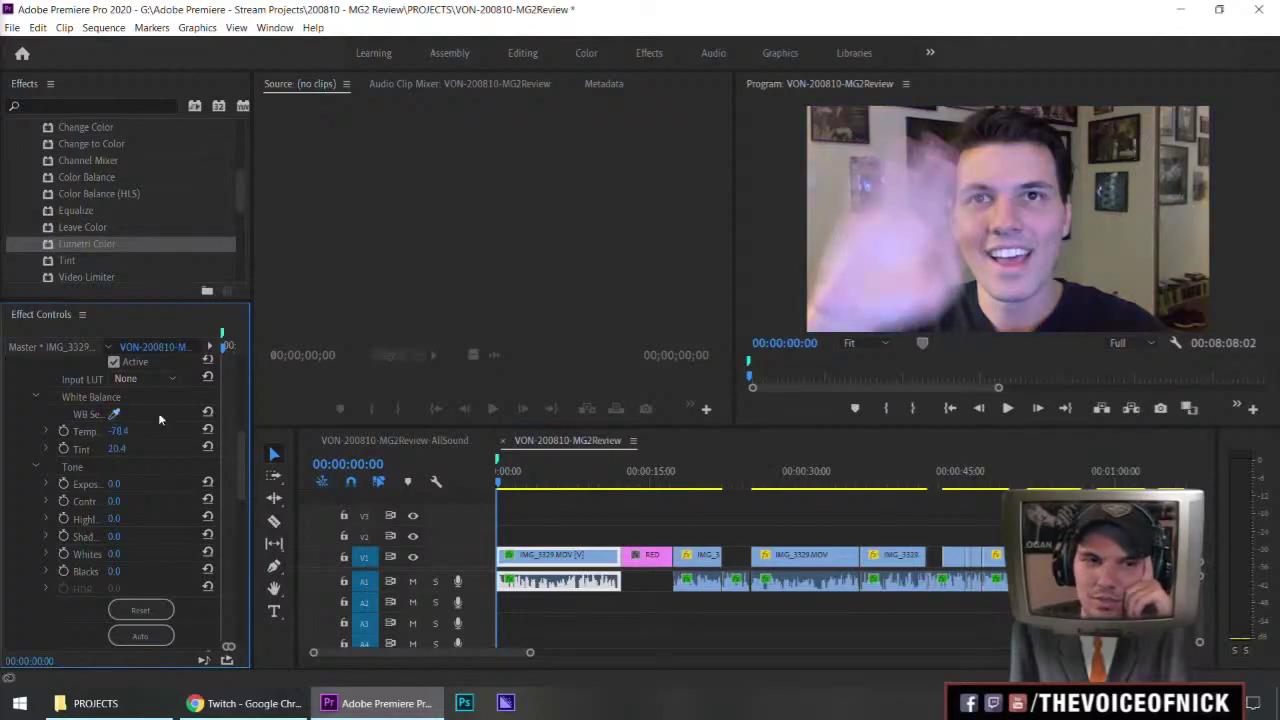
click(114, 414)
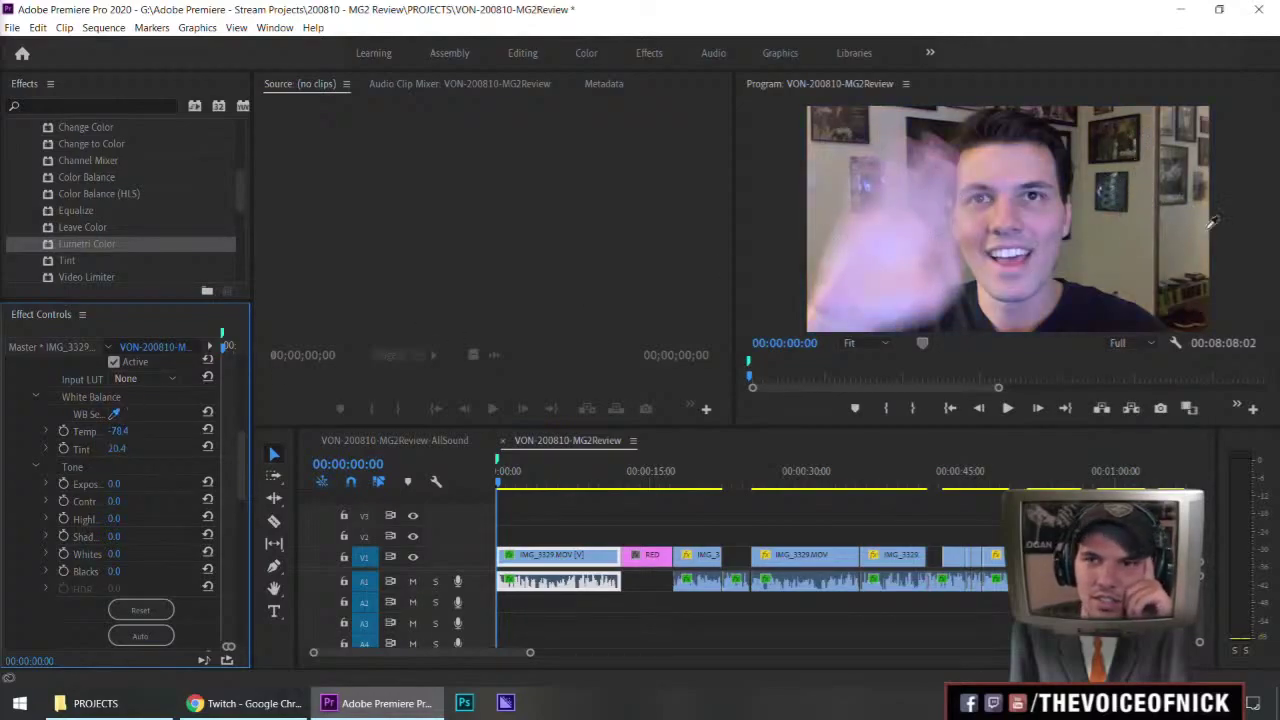
click(1013, 258)
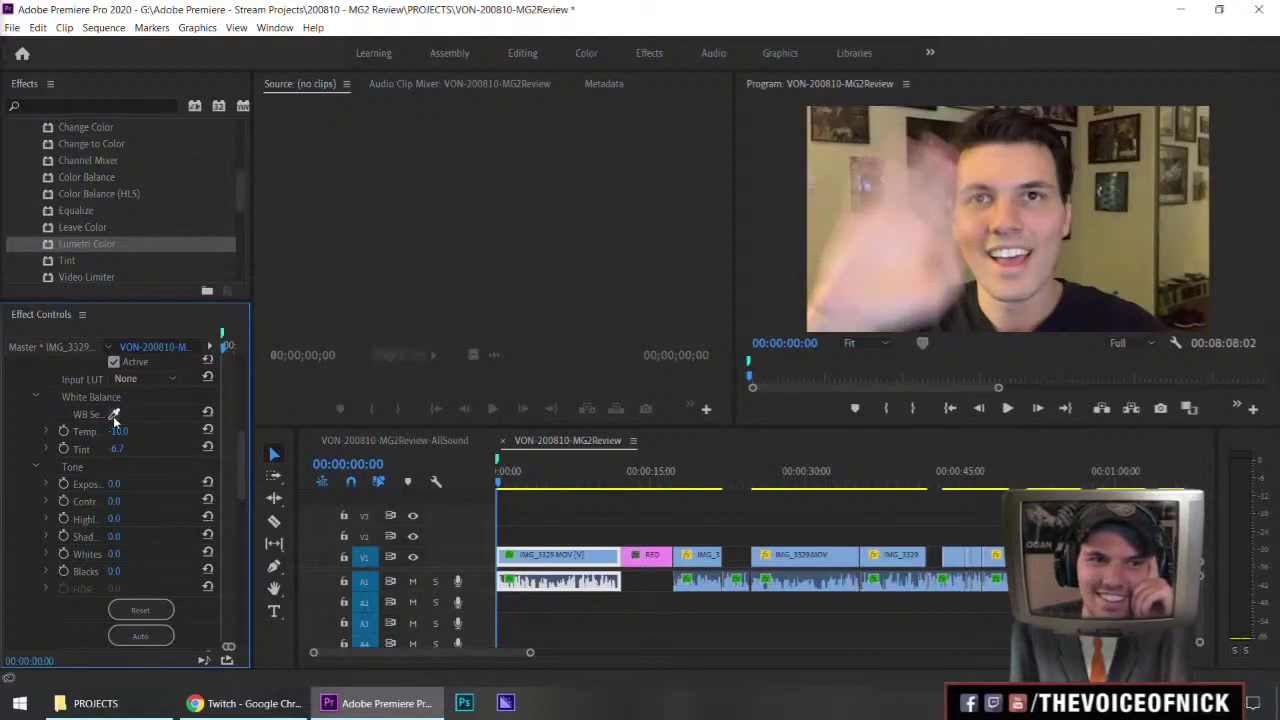
click(114, 414)
click(1016, 256)
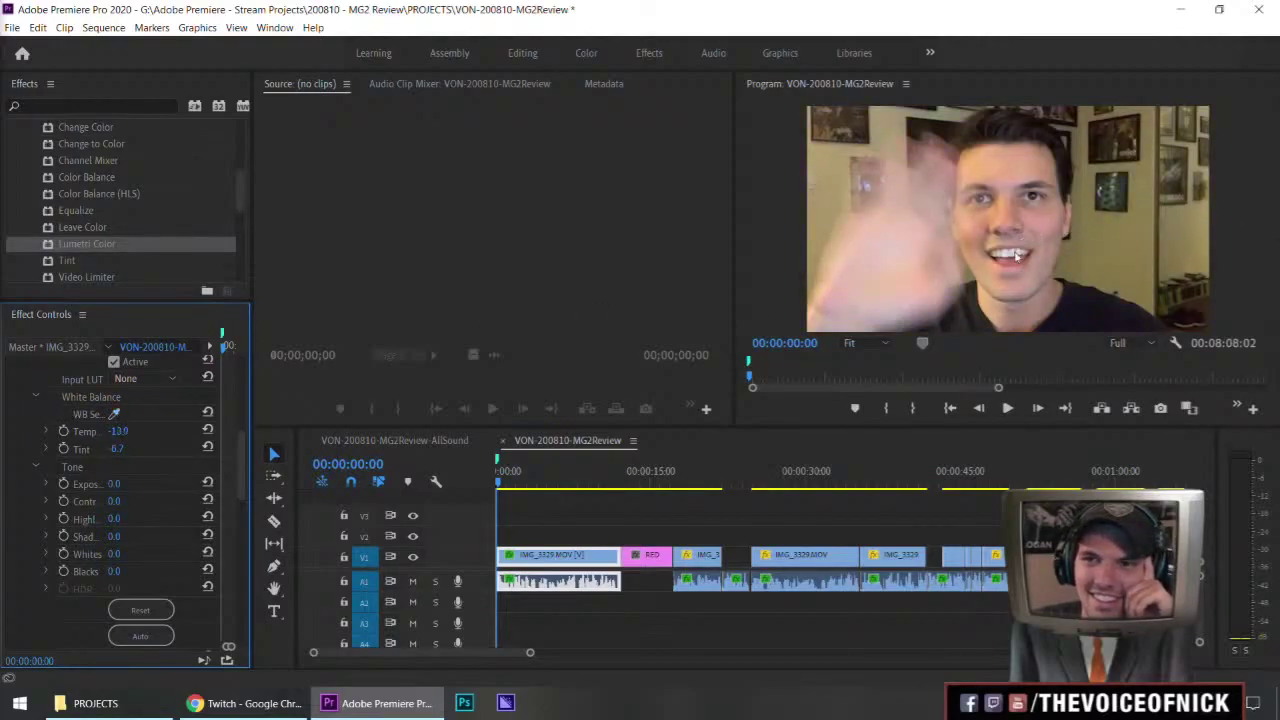
click(114, 414)
click(207, 412)
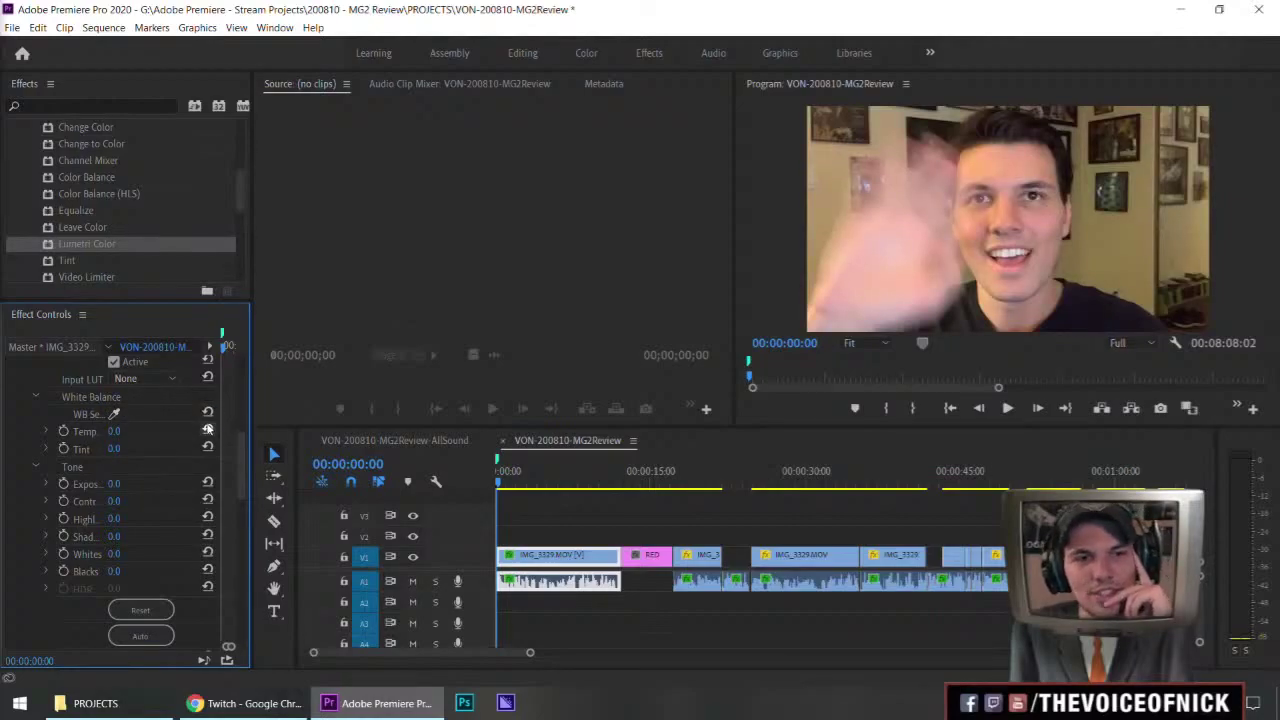
- Set the clip's Lumetri white balance to a temperature of -49 and a tint of 25
drag(114, 431, 103, 431)
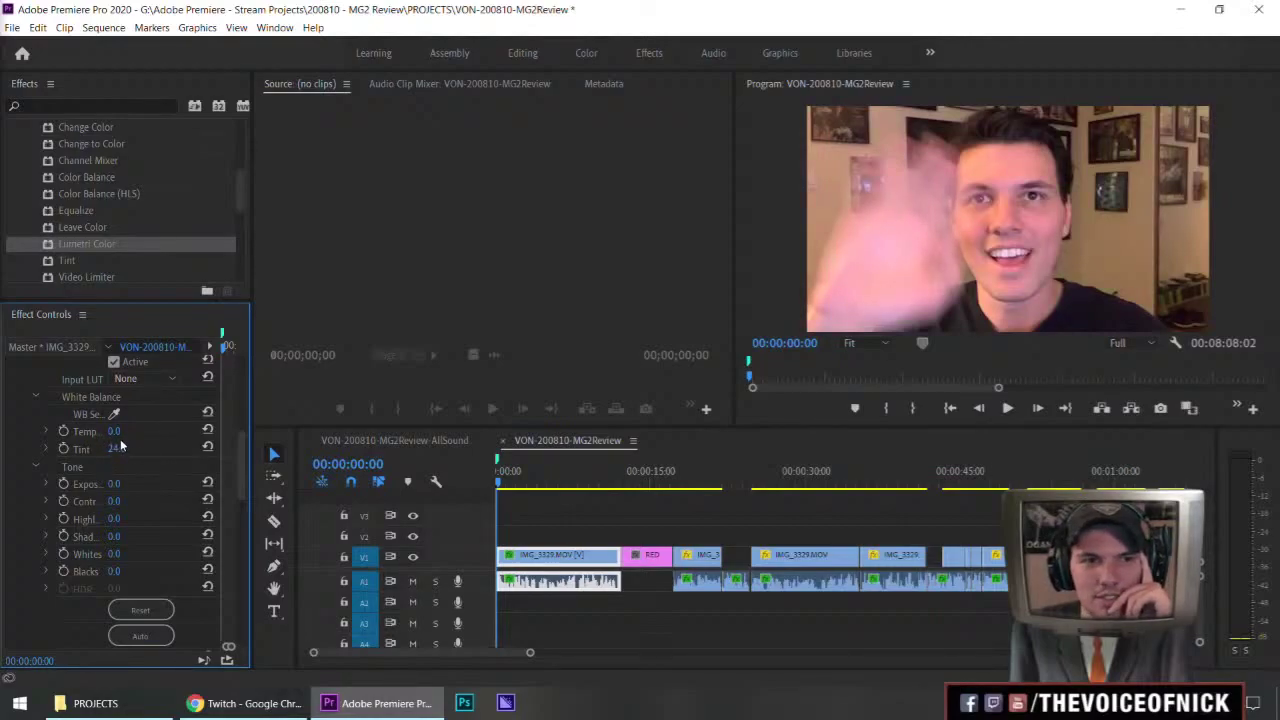
mouse_move(116, 431)
mouse_down()
mouse_move(53, 431)
mouse_move(130, 431)
mouse_up()
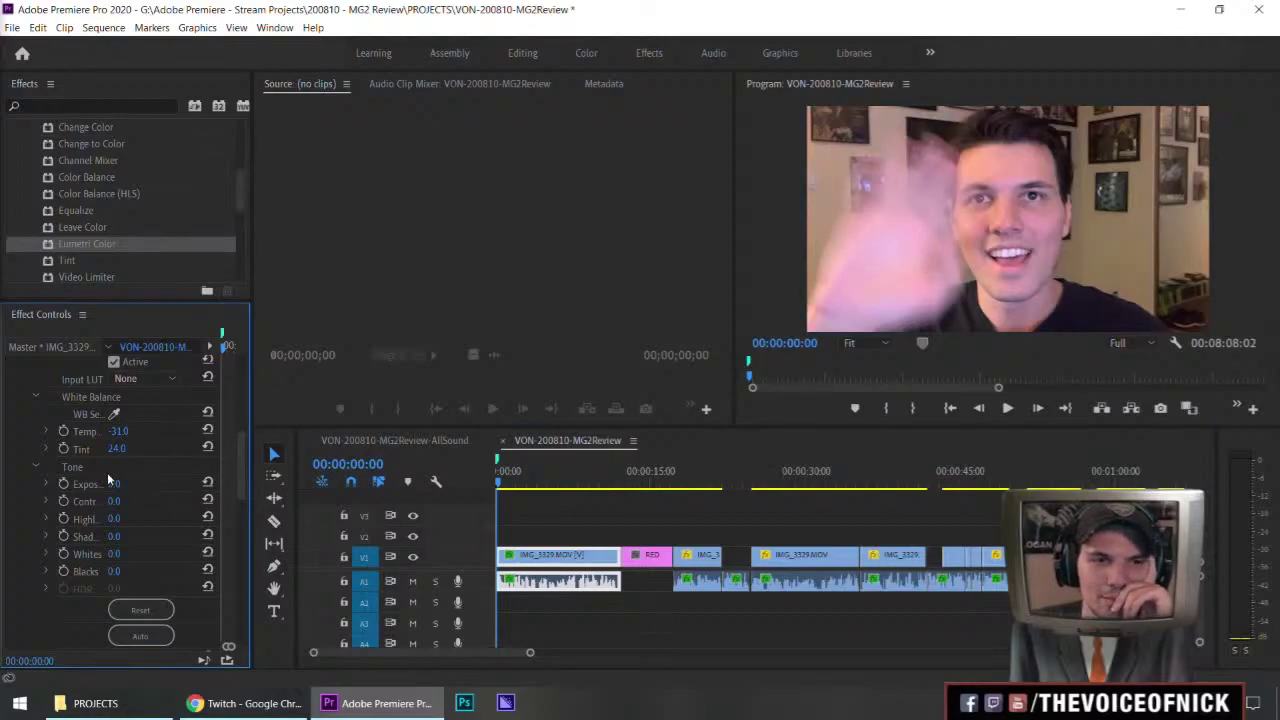
mouse_move(117, 448)
mouse_down()
mouse_move(136, 448)
mouse_move(113, 448)
mouse_up()
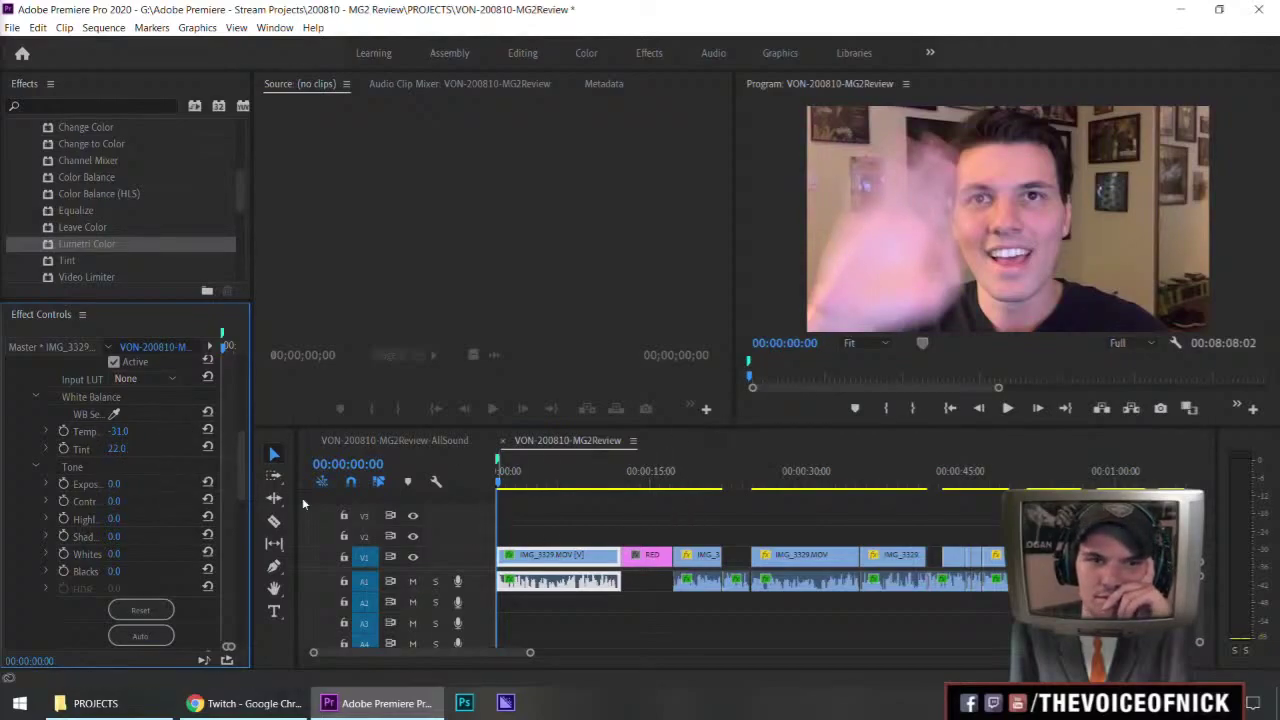
scroll(56, 409, up, 3)
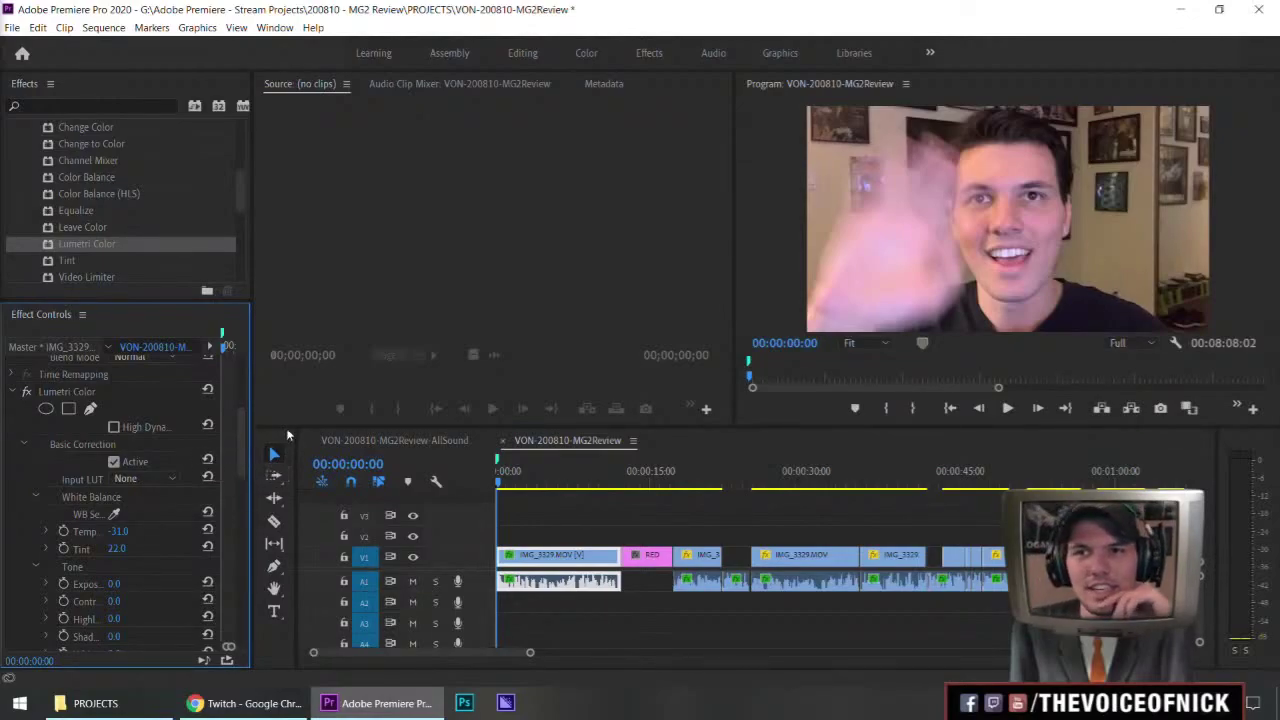
scroll(98, 532, down, 2)
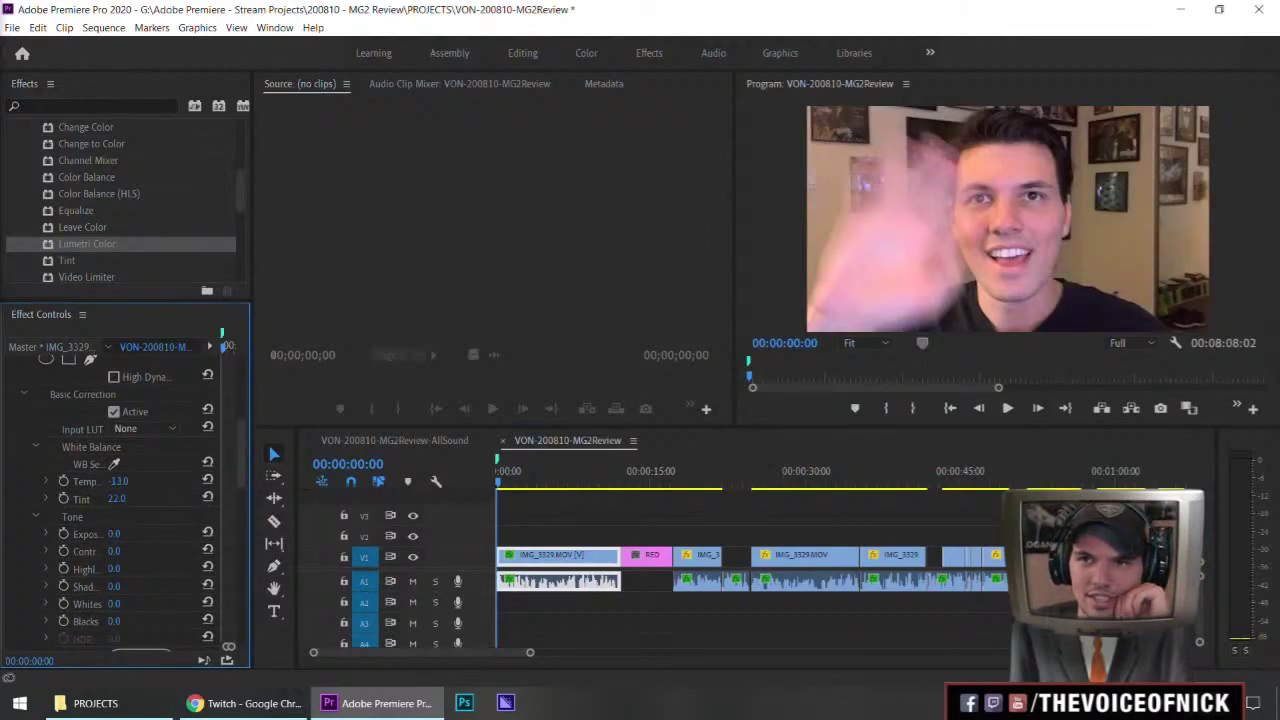
mouse_move(118, 481)
mouse_down()
mouse_move(134, 481)
mouse_move(100, 481)
mouse_move(121, 499)
mouse_move(105, 499)
mouse_up()
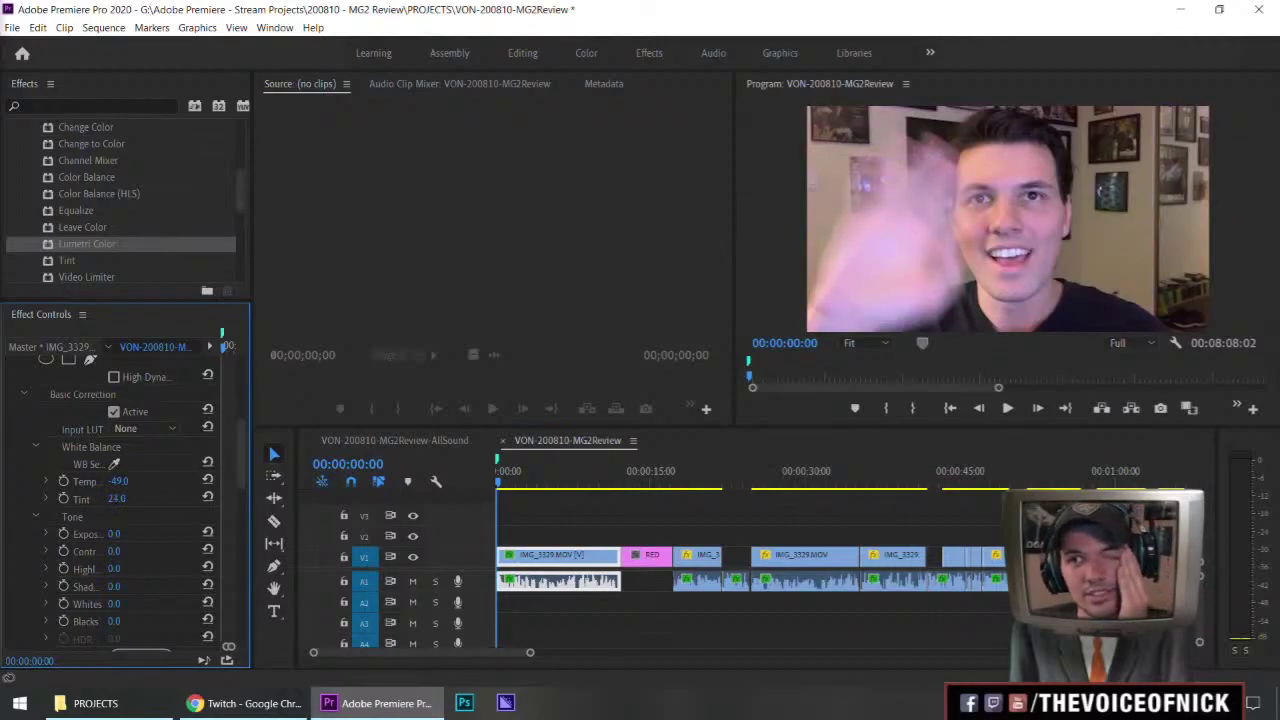
drag(122, 499, 130, 500)
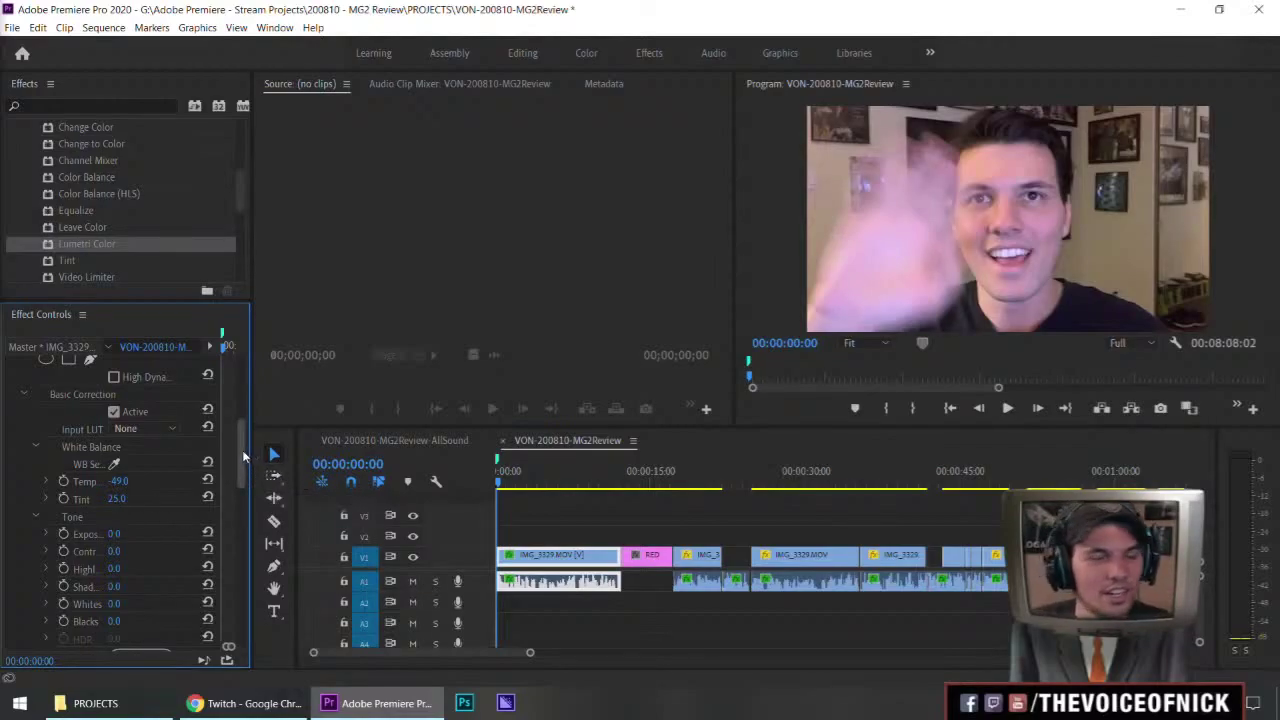
- In Color Wheels & Match, shift the midtones slightly towards blue and the shadows slightly towards yellow-orange
scroll(163, 458, down, 1)
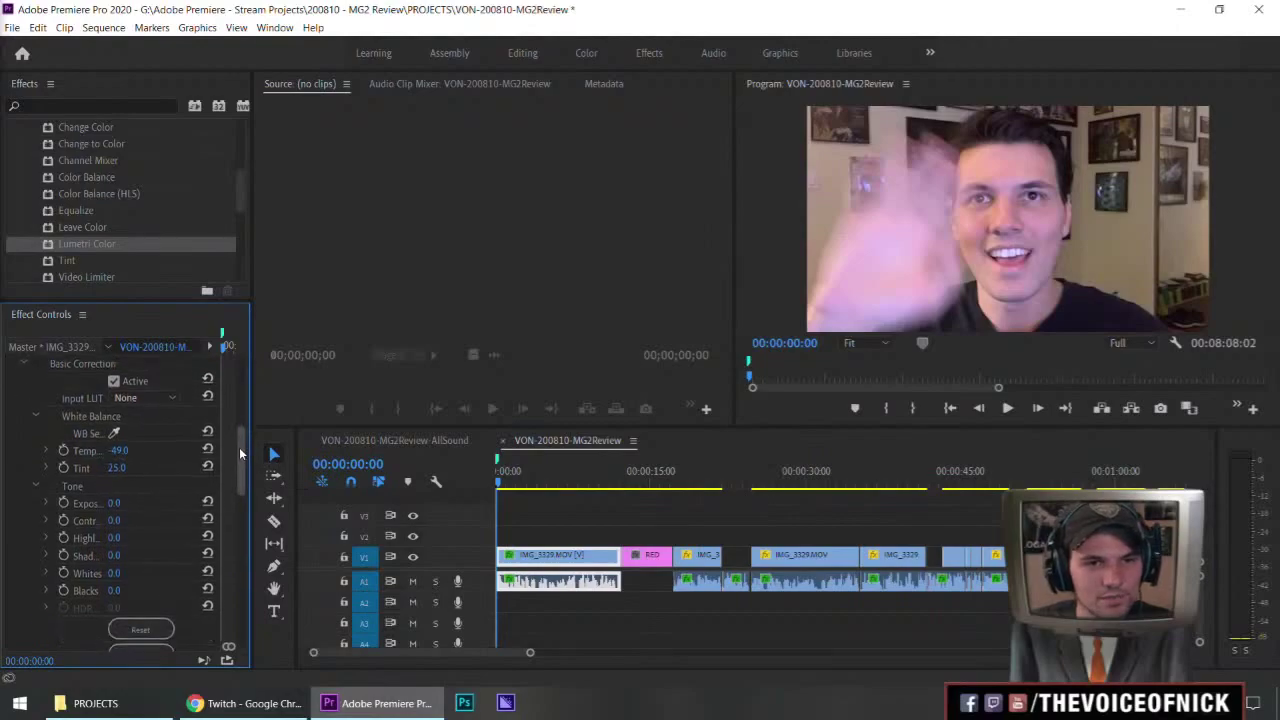
scroll(66, 451, up, 3)
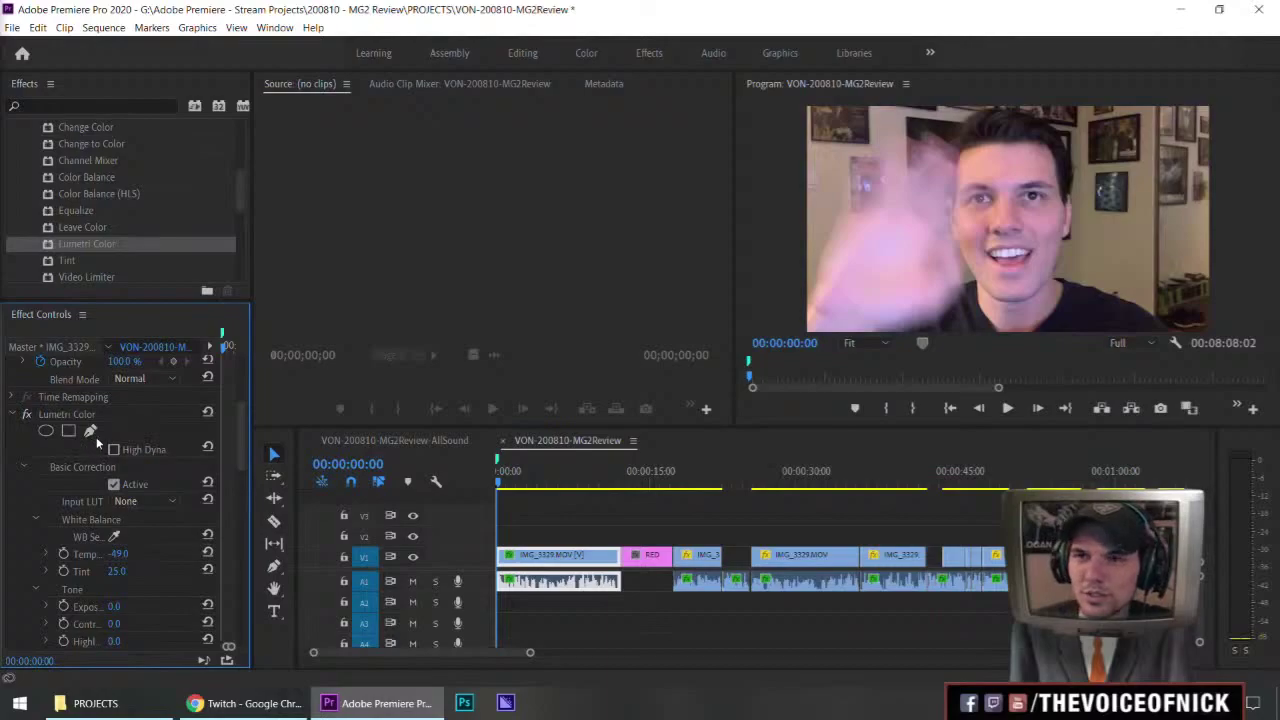
scroll(90, 519, down, 3)
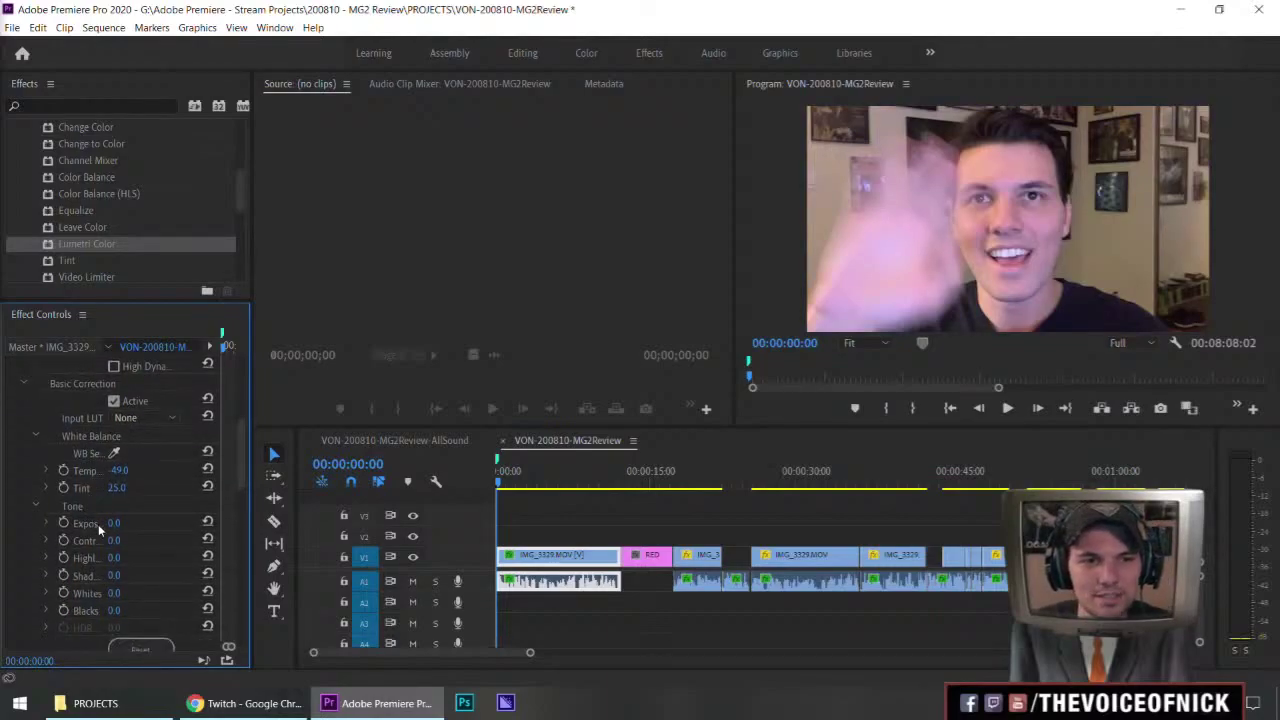
scroll(88, 554, down, 8)
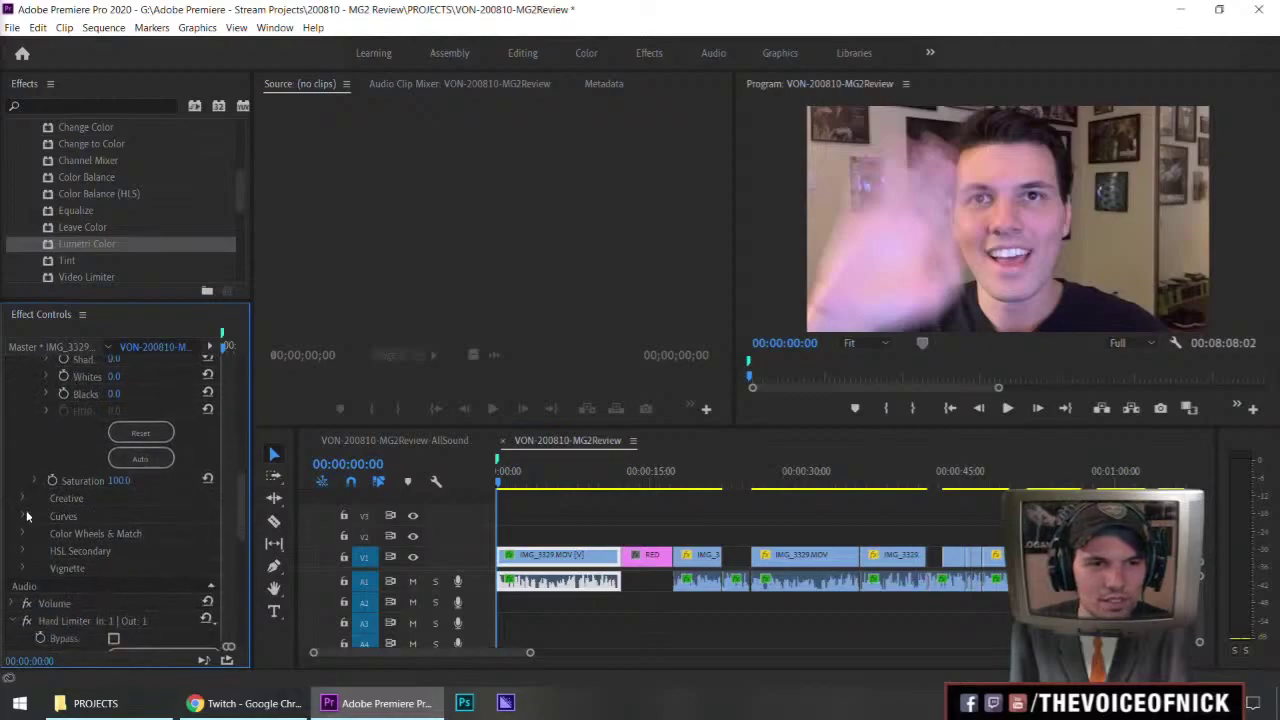
click(23, 534)
scroll(59, 538, down, 6)
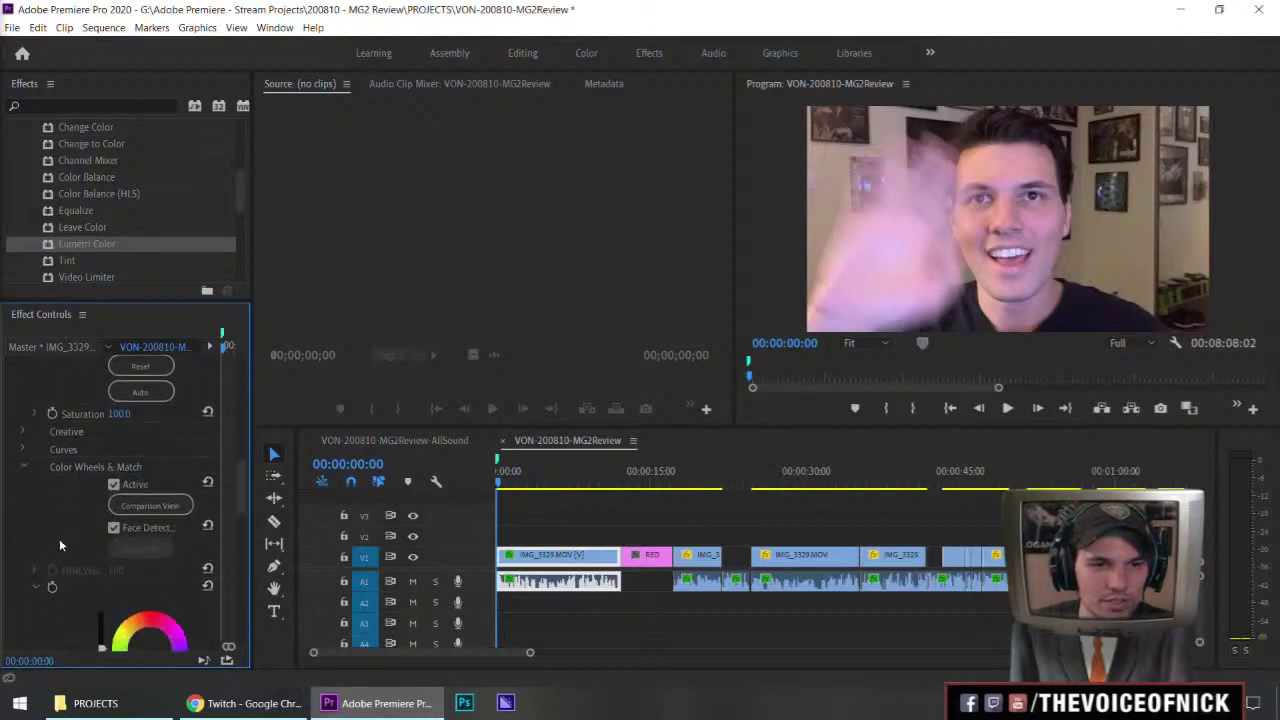
scroll(93, 510, down, 5)
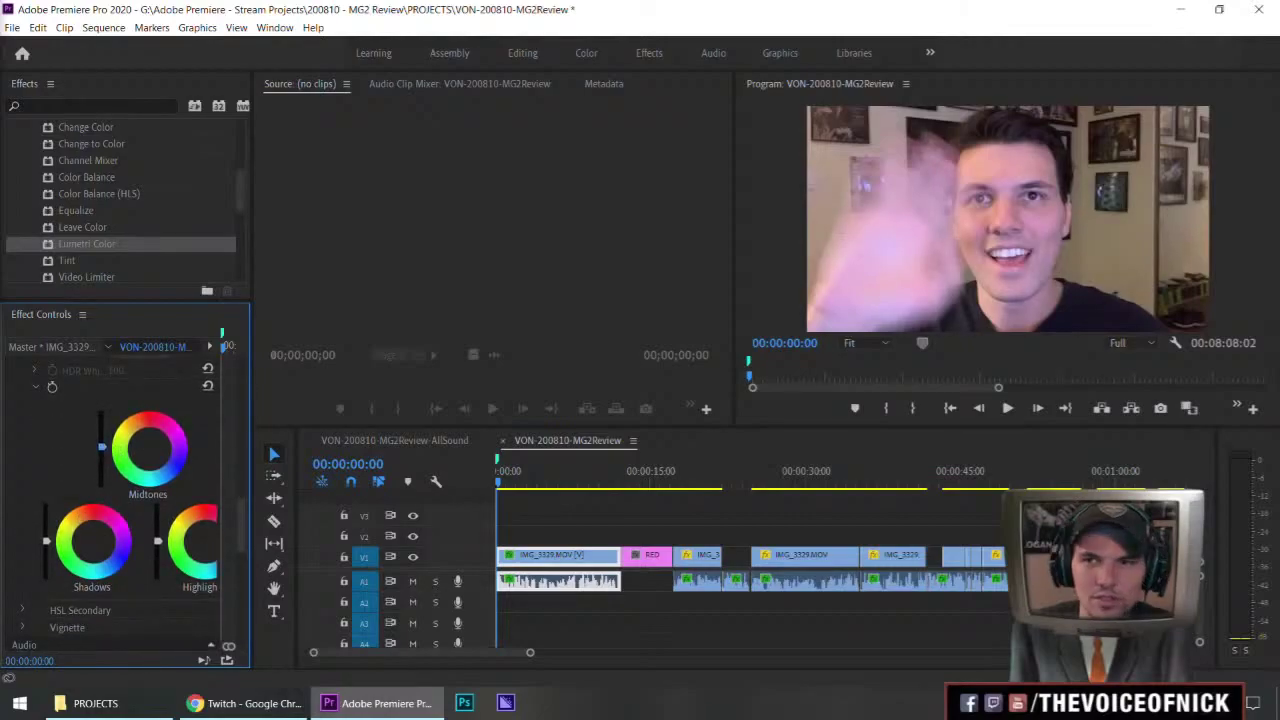
drag(101, 440, 151, 452)
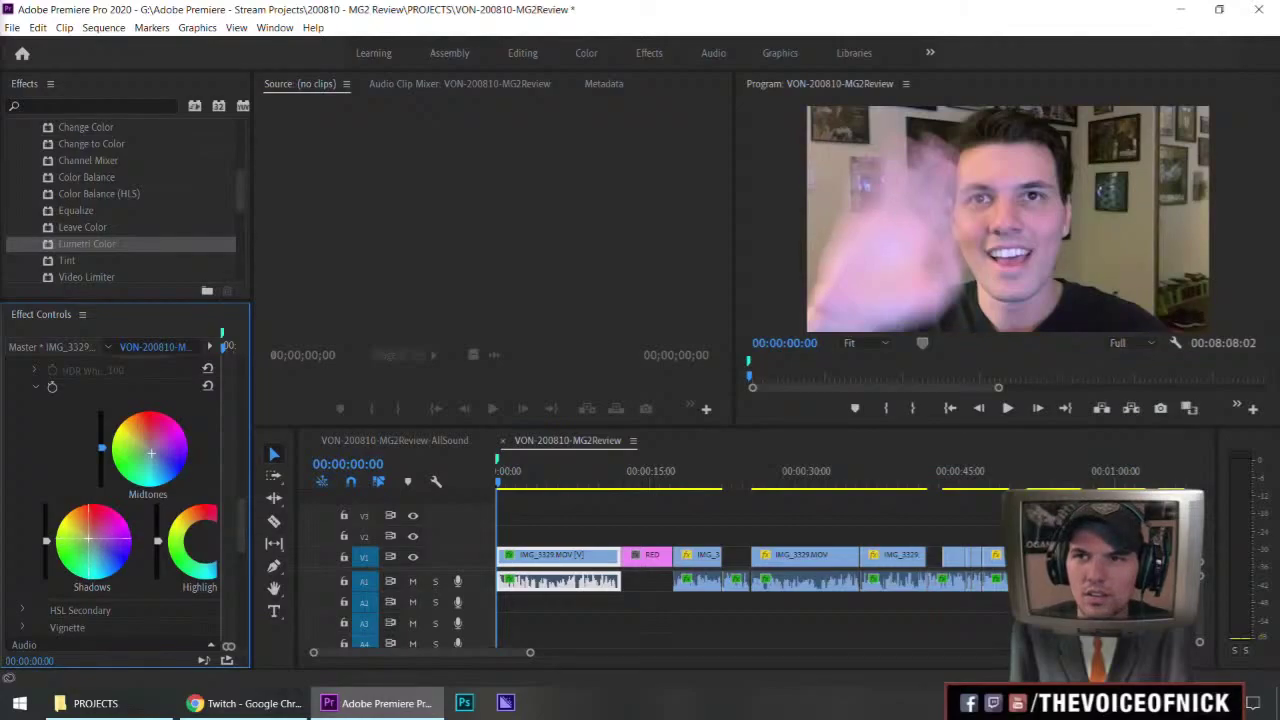
- Shift the highlights color wheel slightly towards red, widening the effect controls temporarily to reach the whole wheel
click(200, 540)
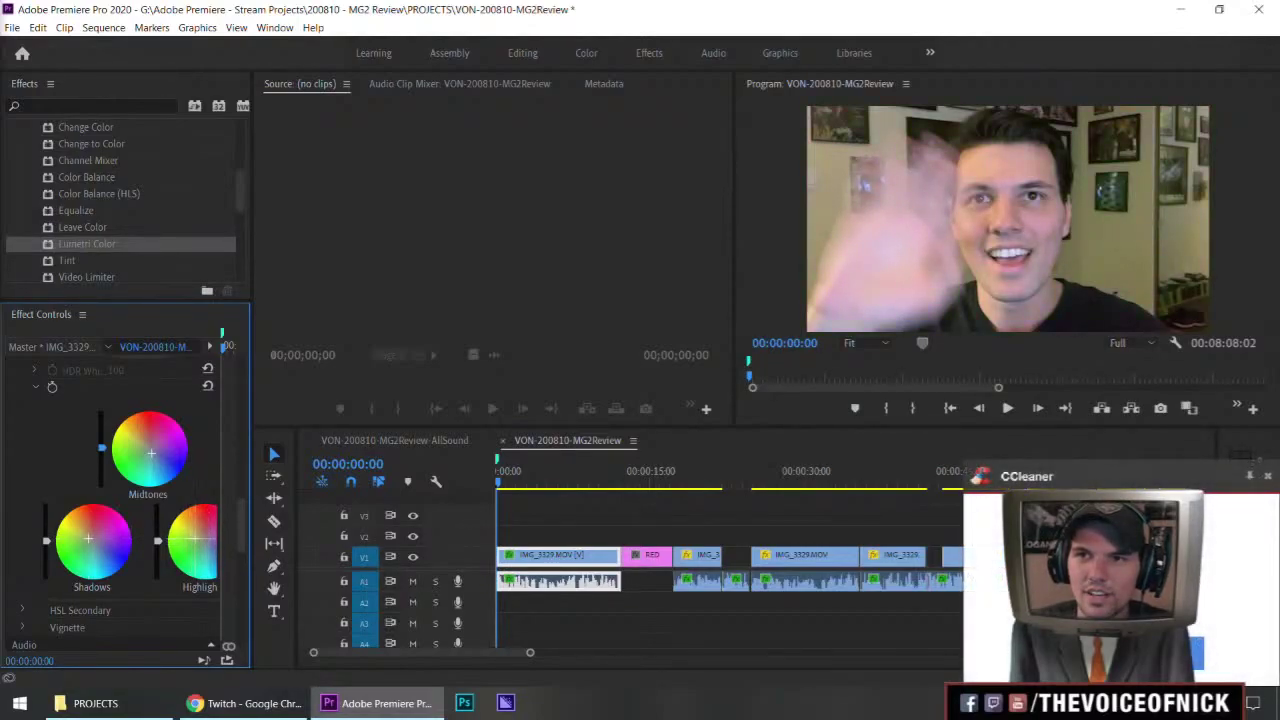
drag(210, 538, 193, 543)
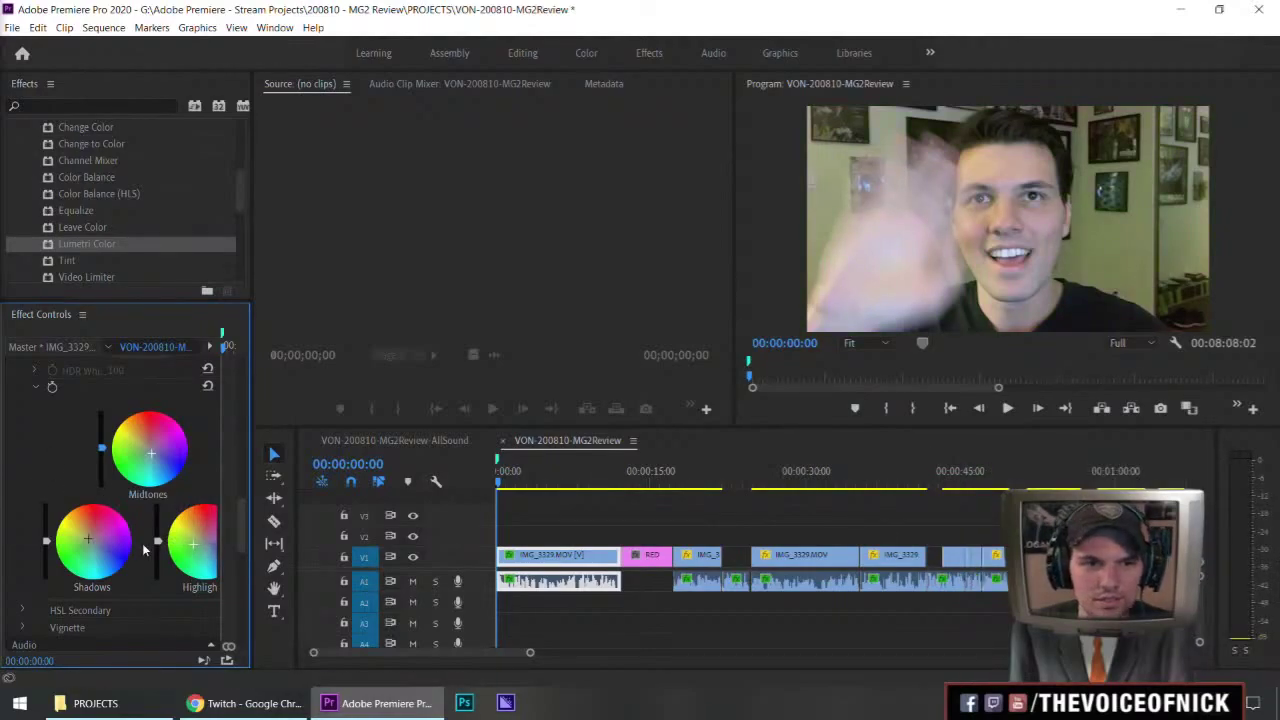
drag(249, 600, 436, 586)
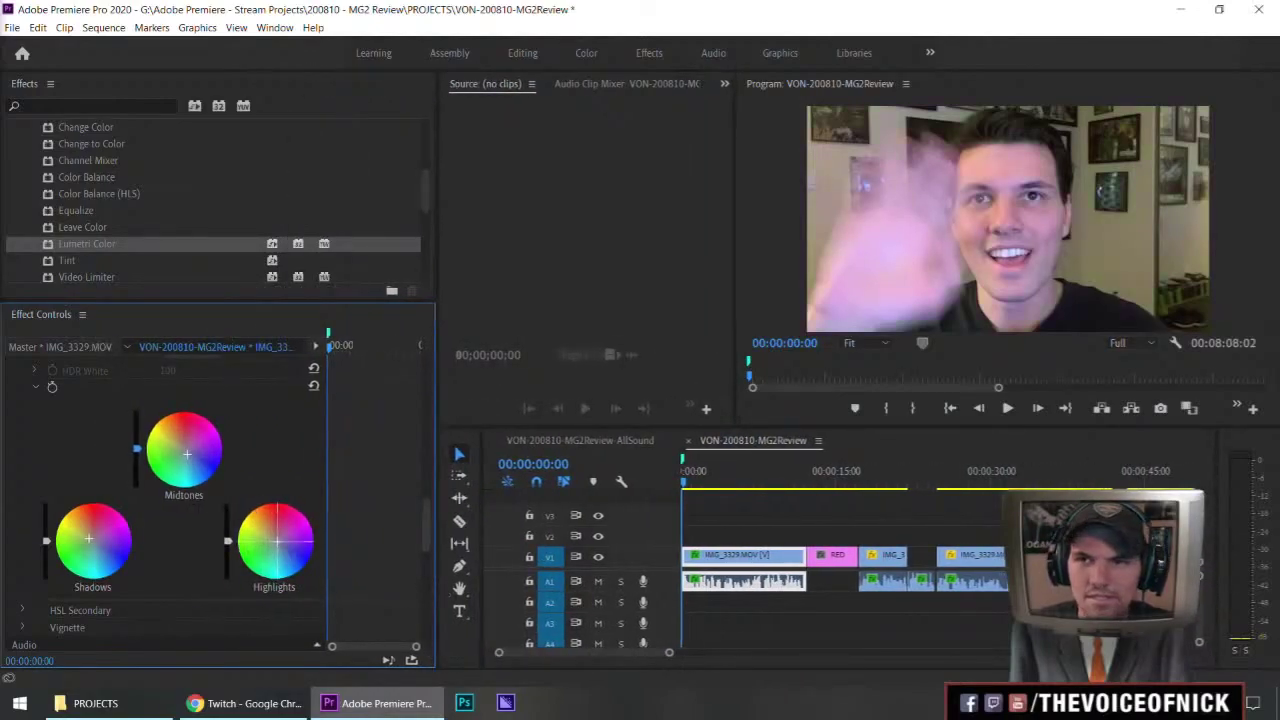
mouse_move(274, 538)
mouse_down()
mouse_move(287, 545)
mouse_move(274, 532)
mouse_up()
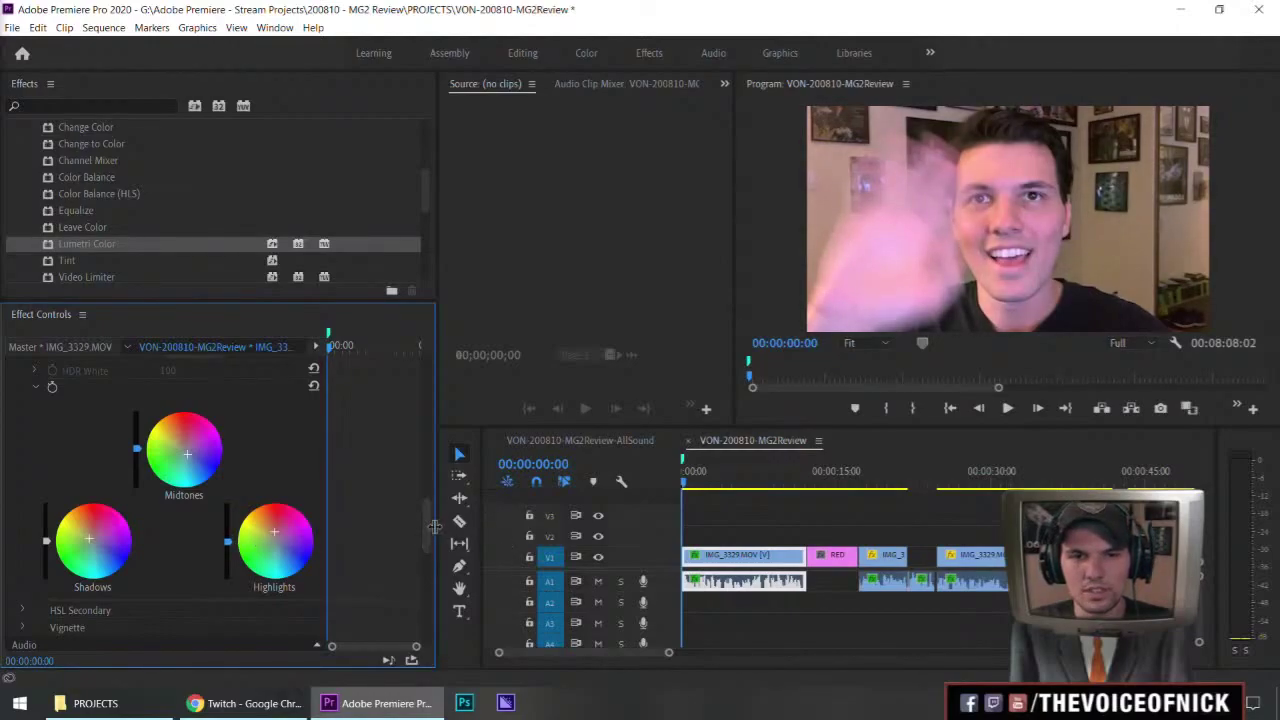
drag(437, 528, 281, 548)
- In the Lumetri tone settings, set contrast to 31, highlights to -2, shadows to -20 and whites to 5
scroll(15, 481, up, 5)
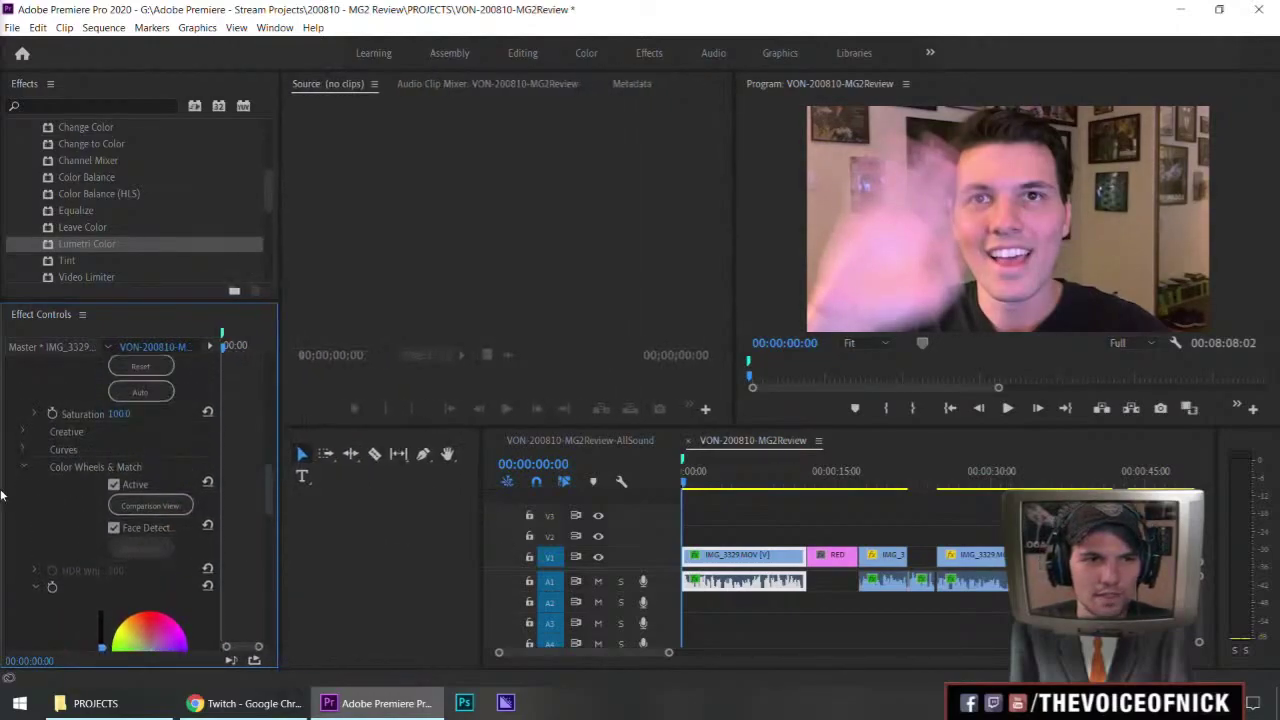
scroll(15, 481, up, 5)
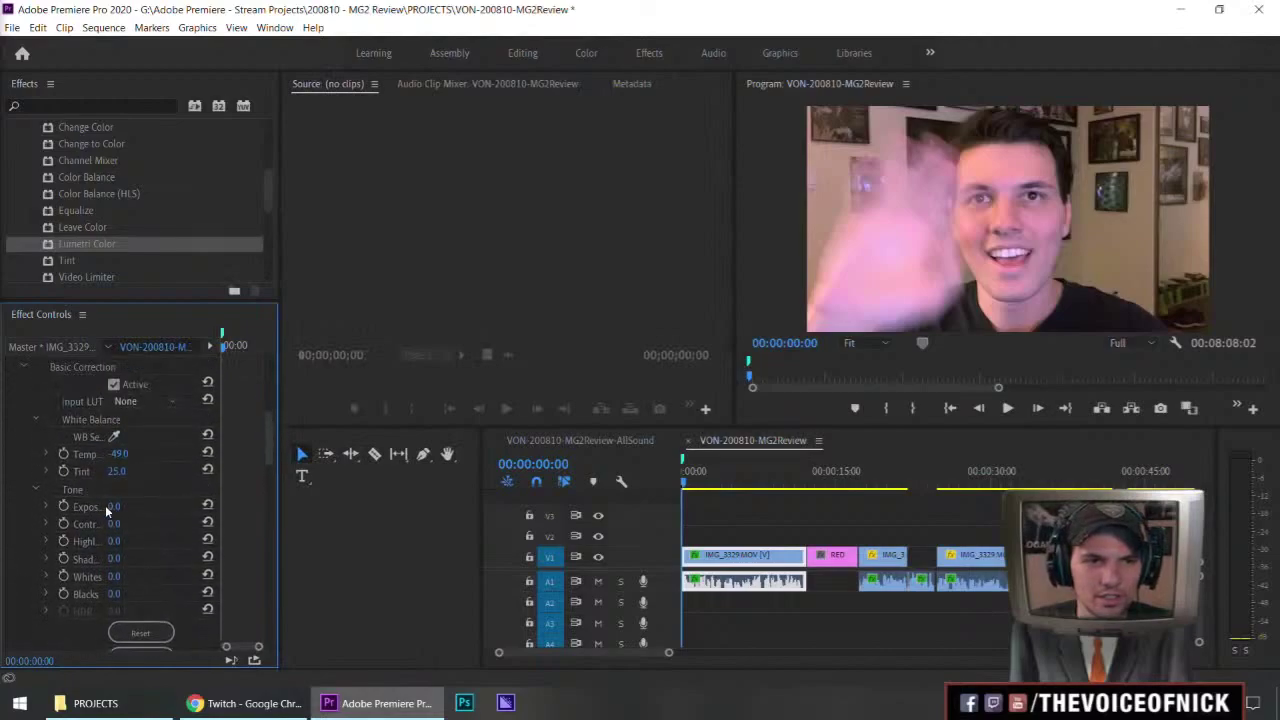
drag(113, 508, 127, 508)
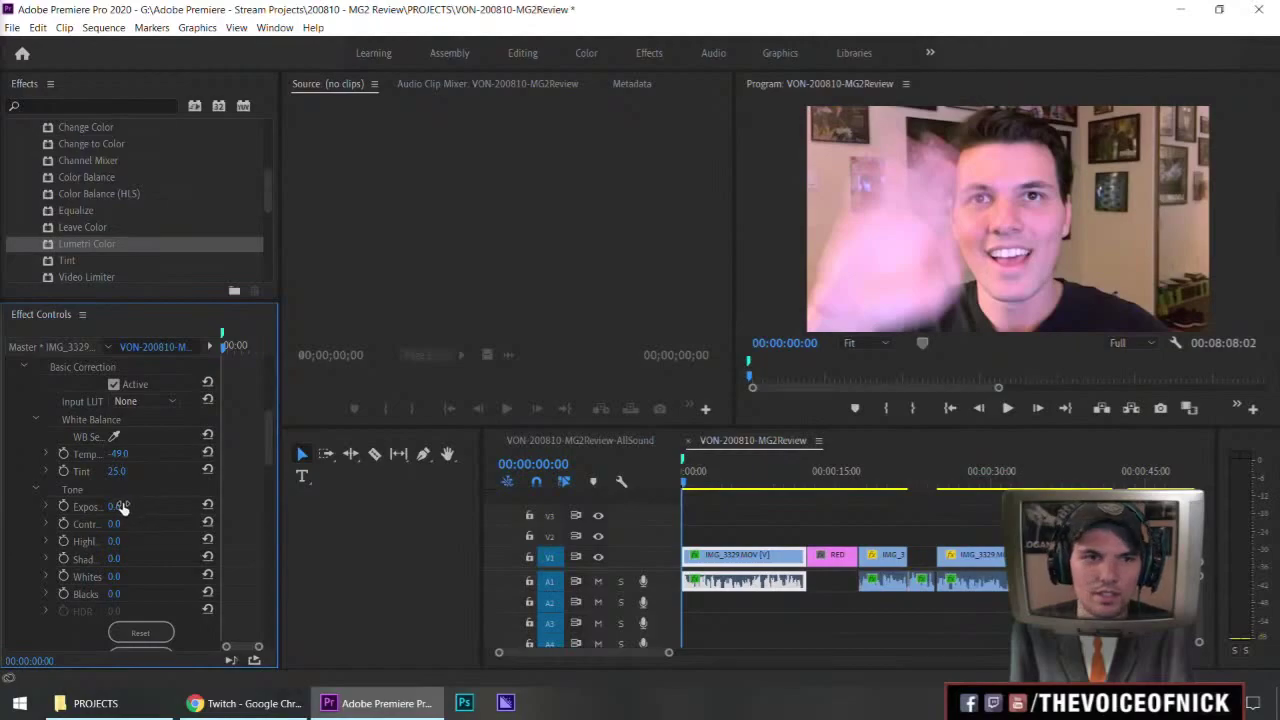
drag(114, 506, 117, 558)
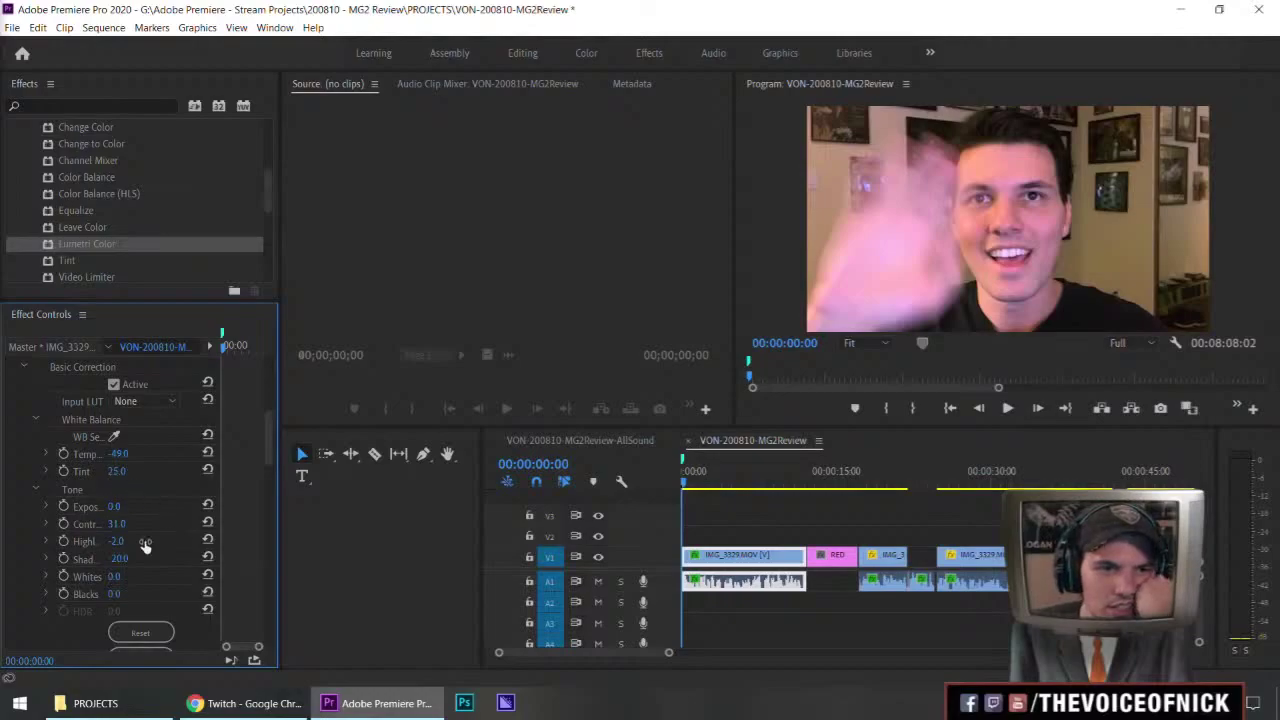
scroll(140, 580, down, 2)
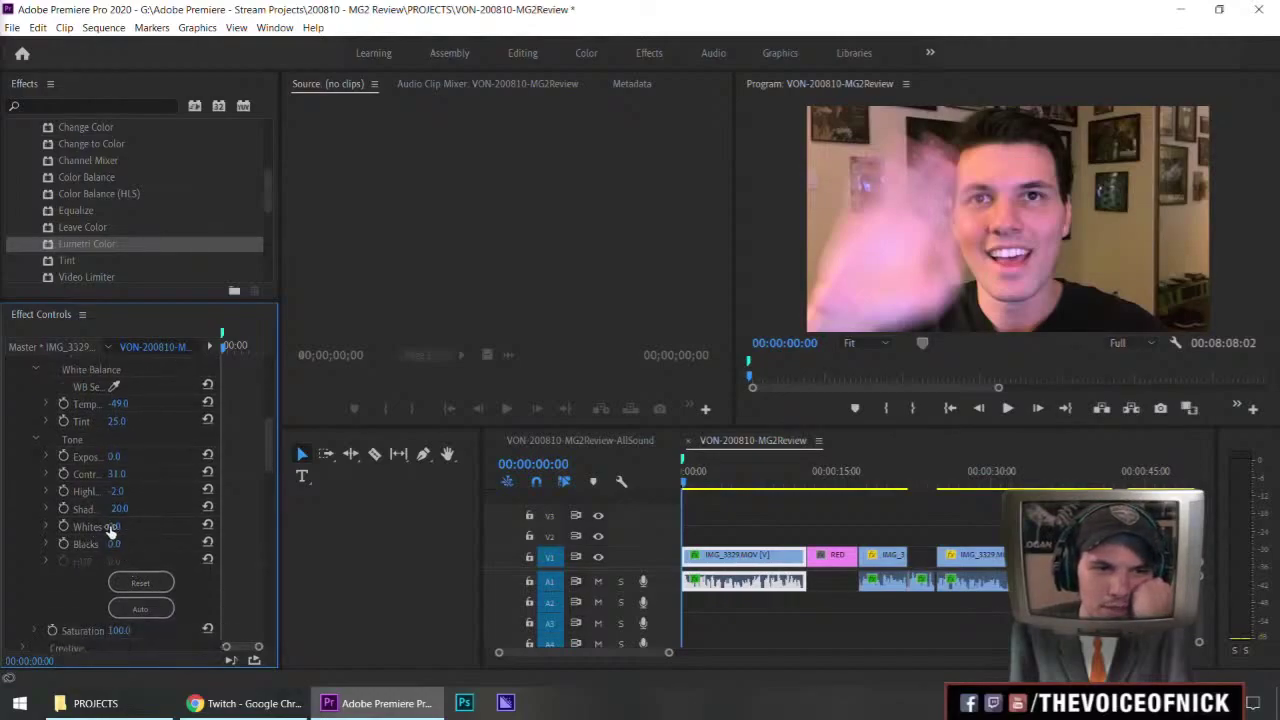
drag(114, 526, 118, 526)
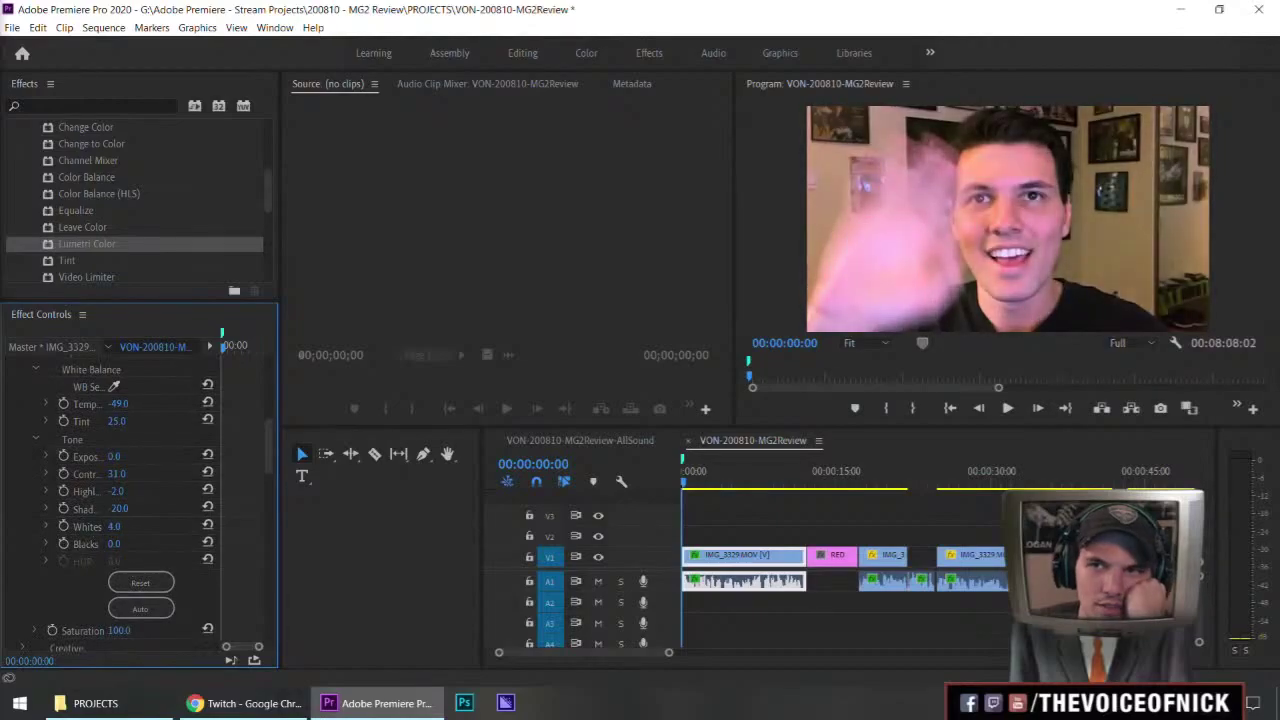
- Try an exposure of 1.8 with highlights at -145, and undo both changes
drag(115, 456, 60, 491)
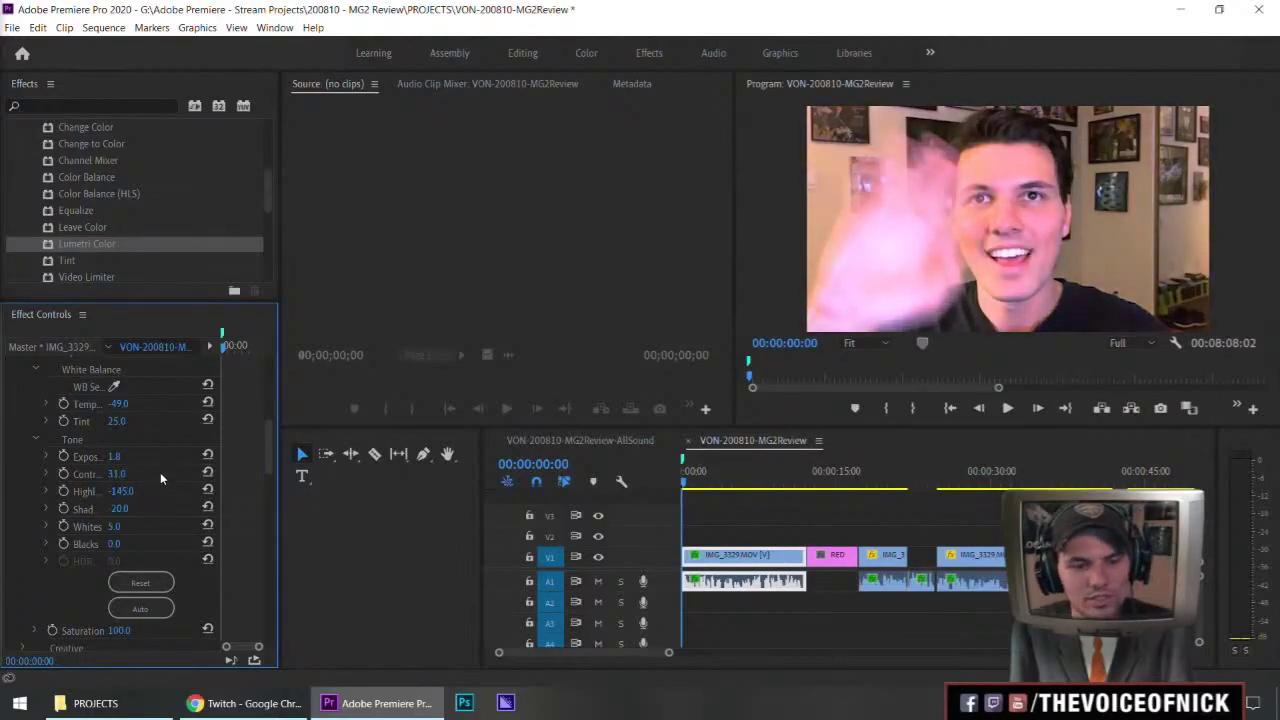
key(ctrl+z)
key(ctrl+z)
key(ctrl+z)
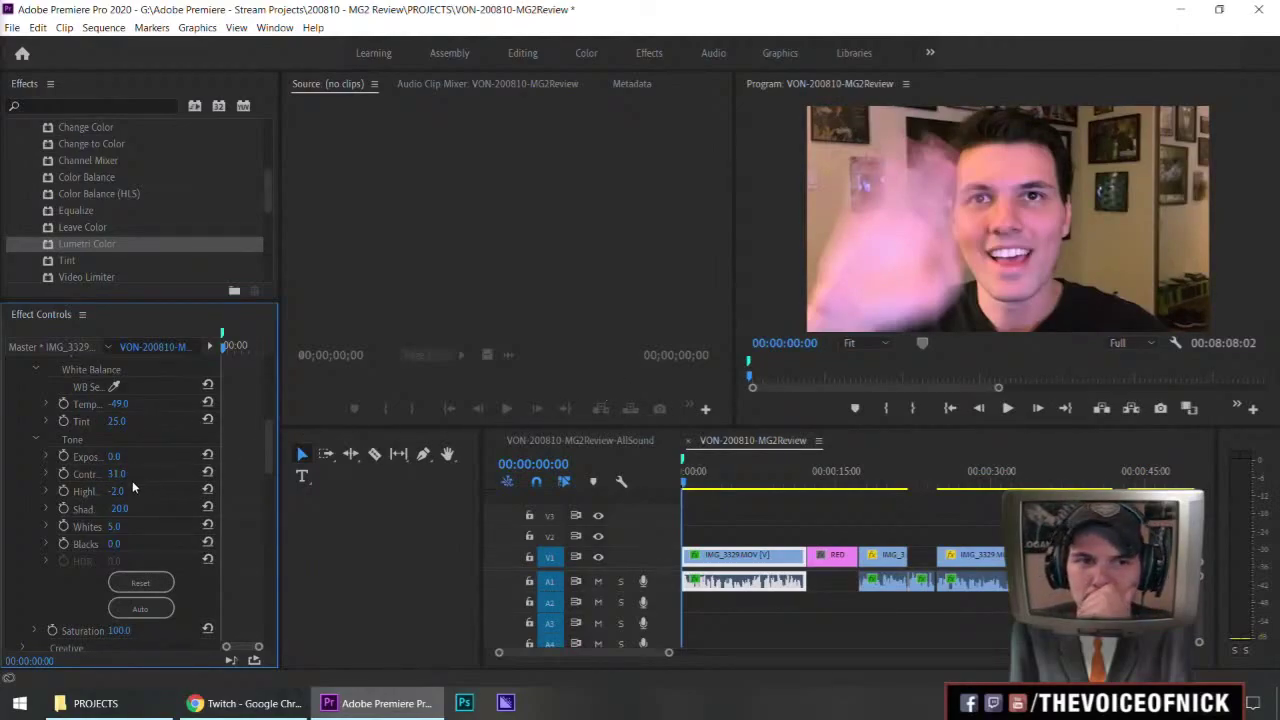
- Try several exposure and contrast combinations on the clip, settling on an exposure of 0.2 and a contrast of 8
drag(117, 473, 61, 473)
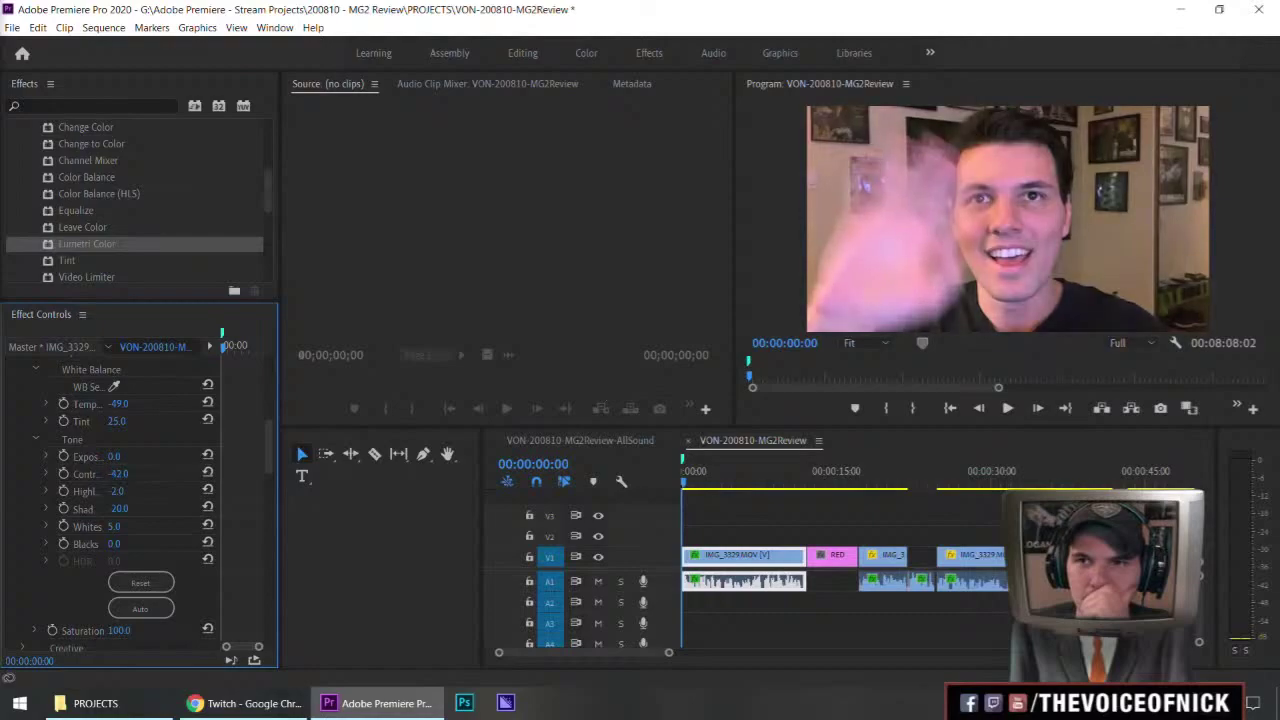
click(114, 456)
text(.5)
key(Return)
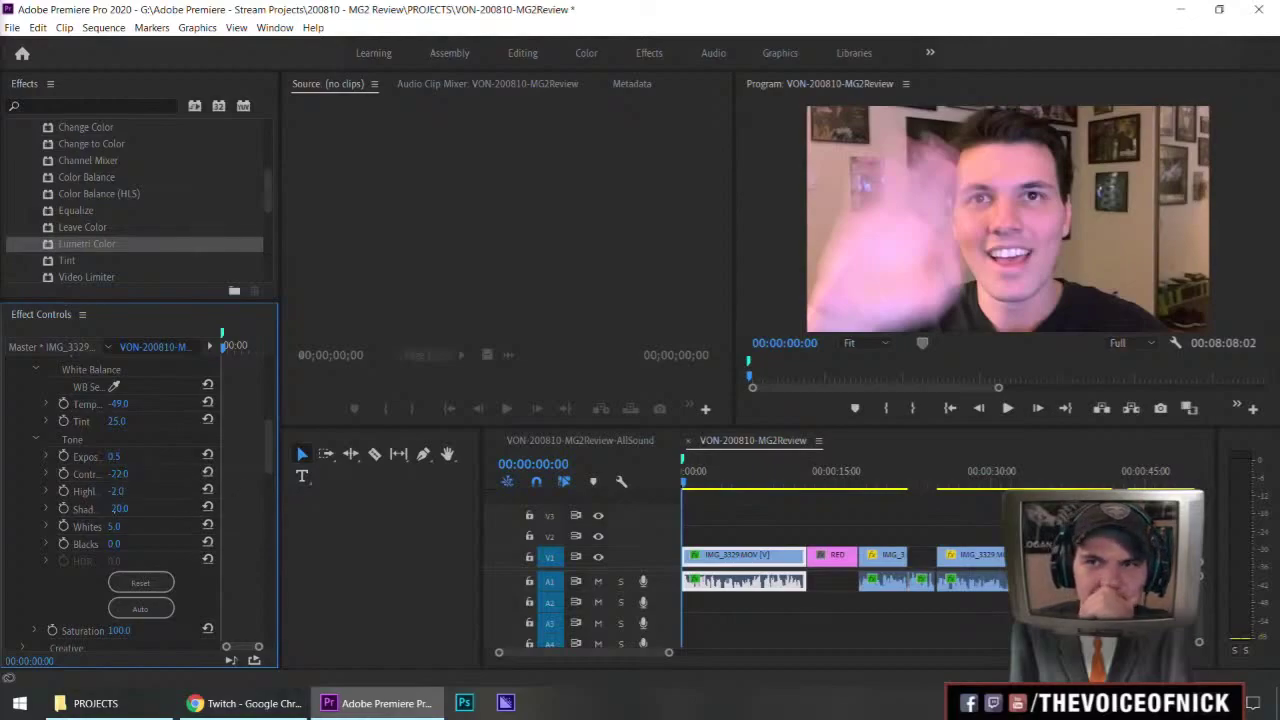
drag(118, 473, 164, 473)
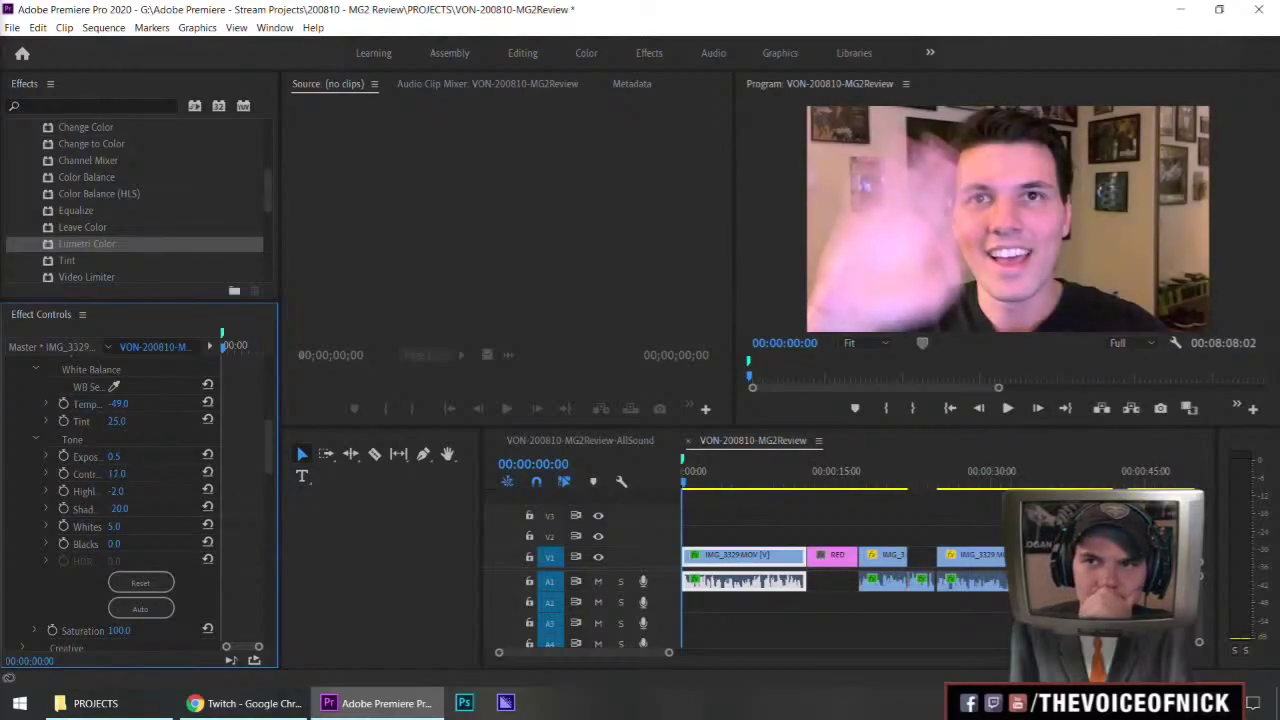
click(116, 457)
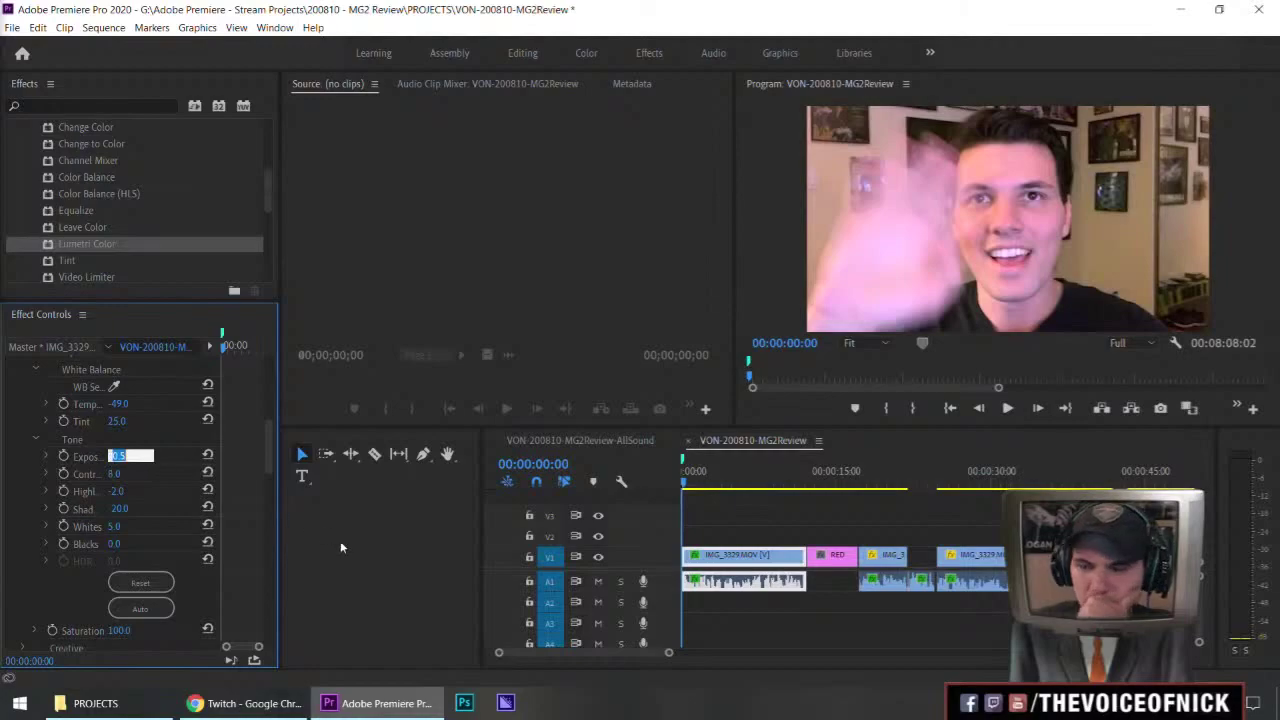
text(.2)
key(Return)
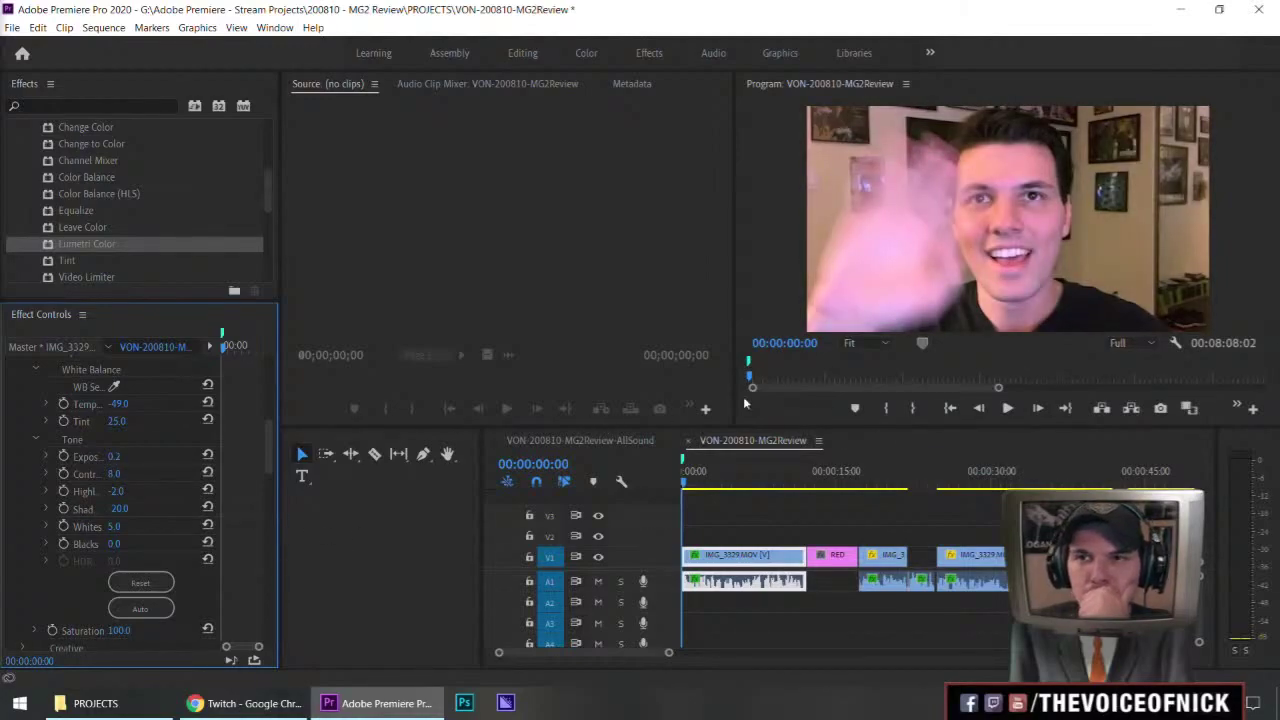
scroll(30, 400, up, 3)
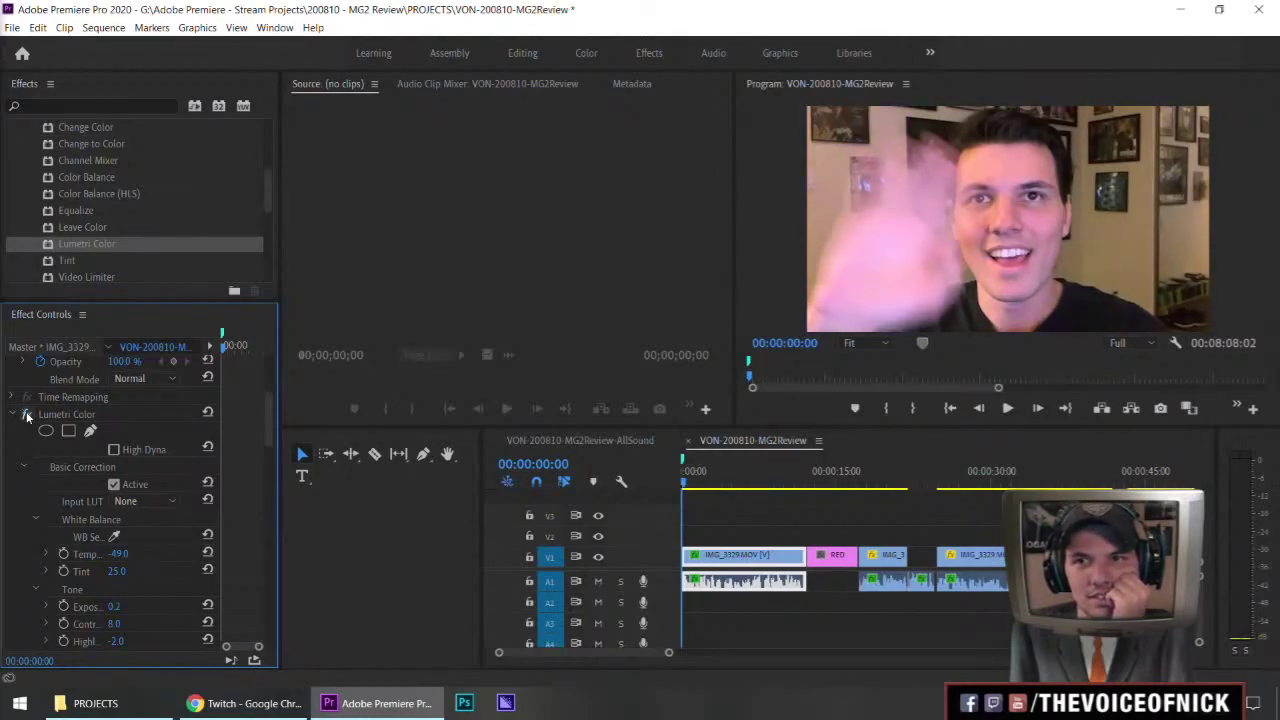
- Copy the first clip and paste only its Lumetri Color effect onto all V1 clips, excluding every audio effect
click(793, 555)
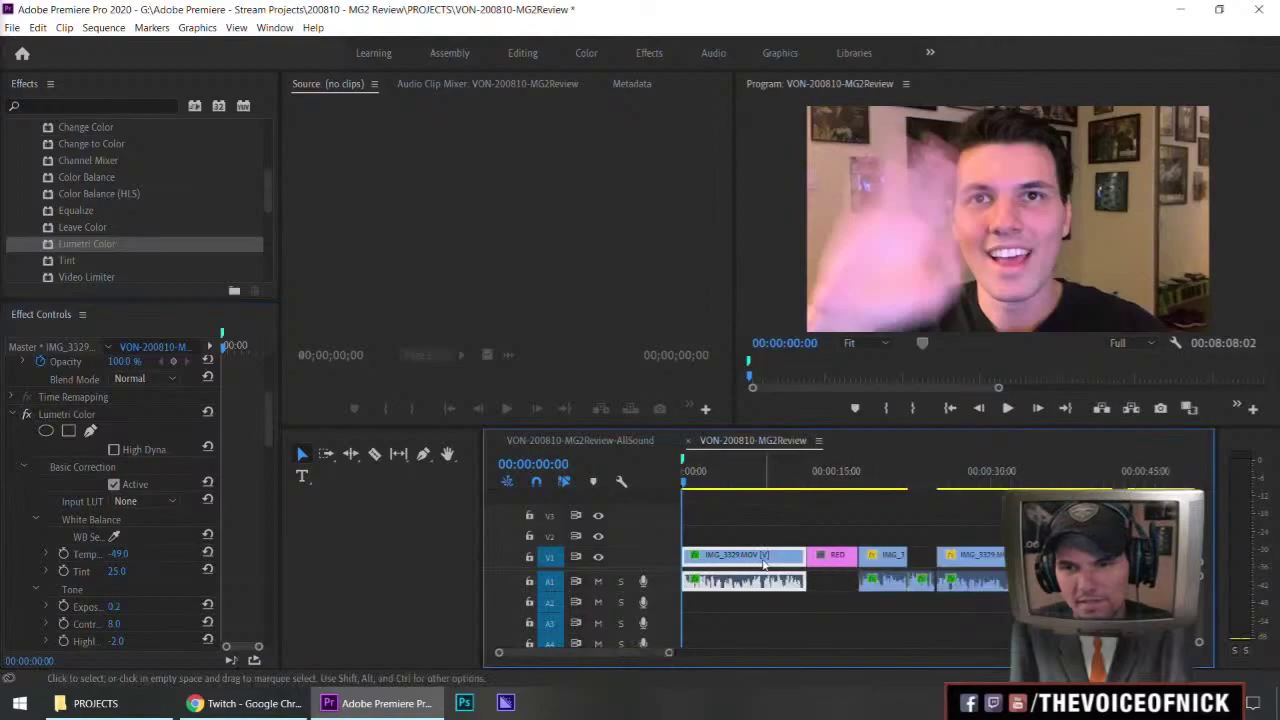
key(minus)
key(minus)
key(minus)
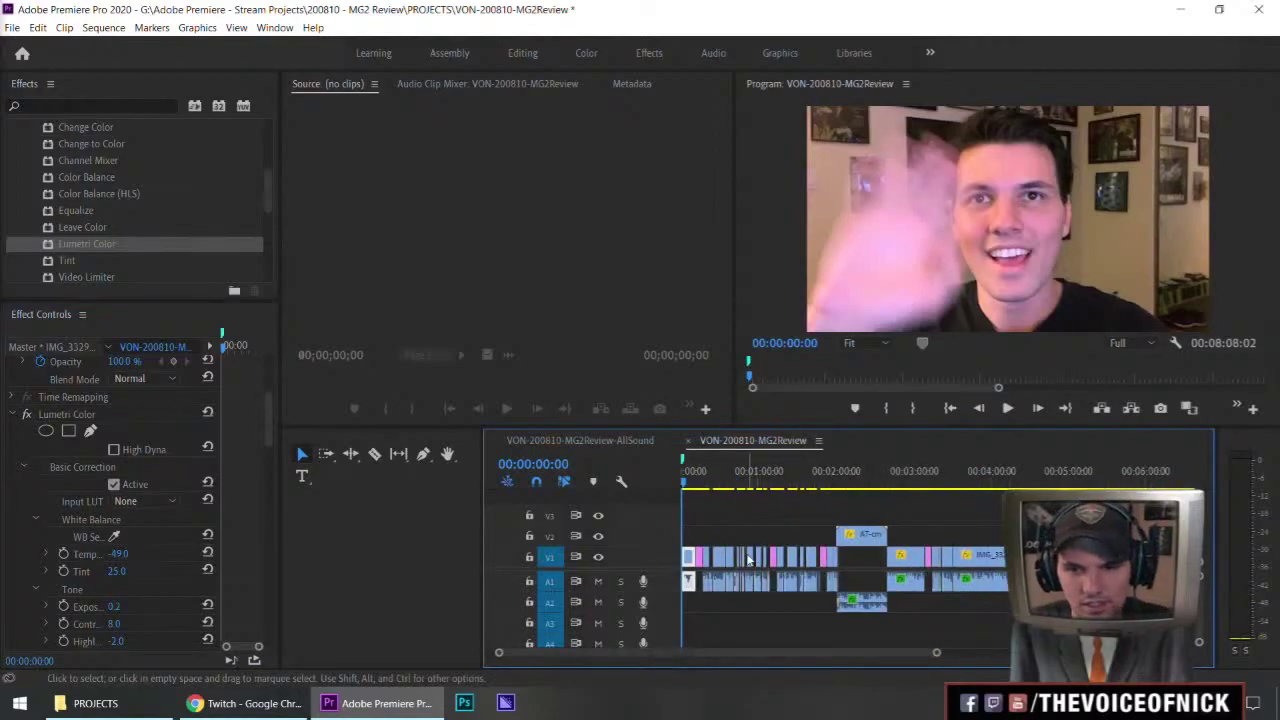
key(minus)
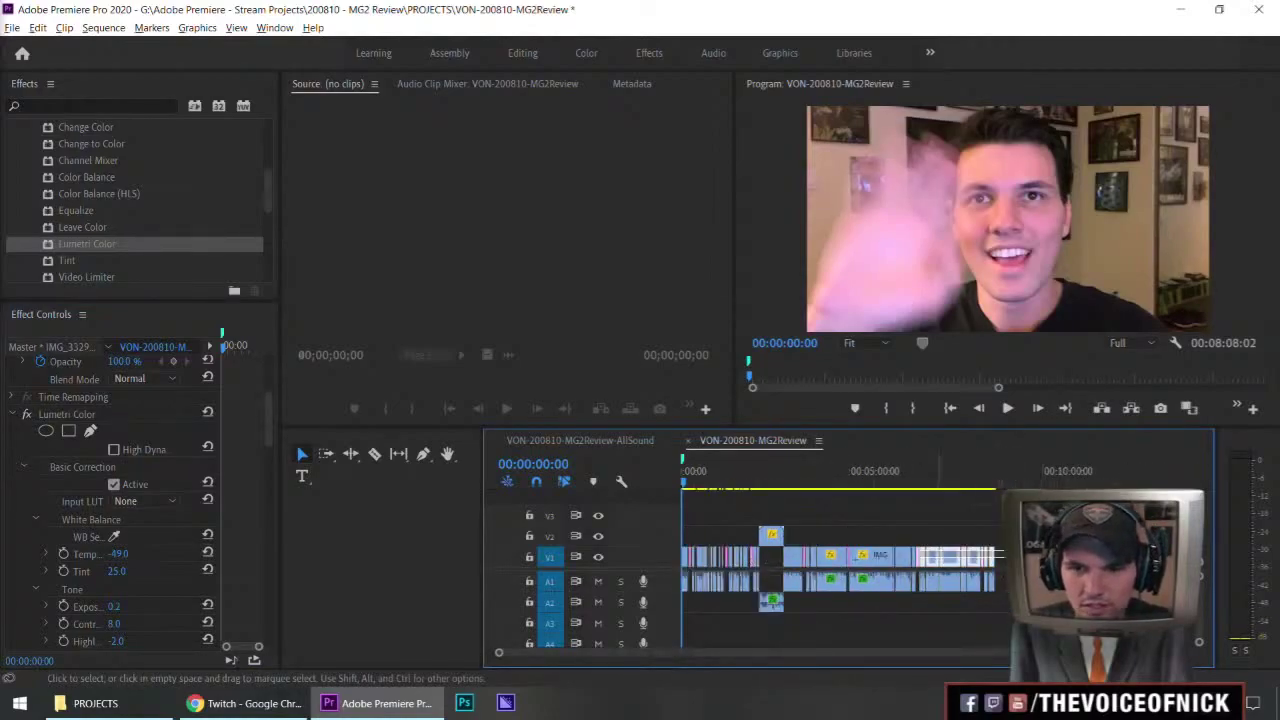
key(ctrl+a)
right_click(700, 555)
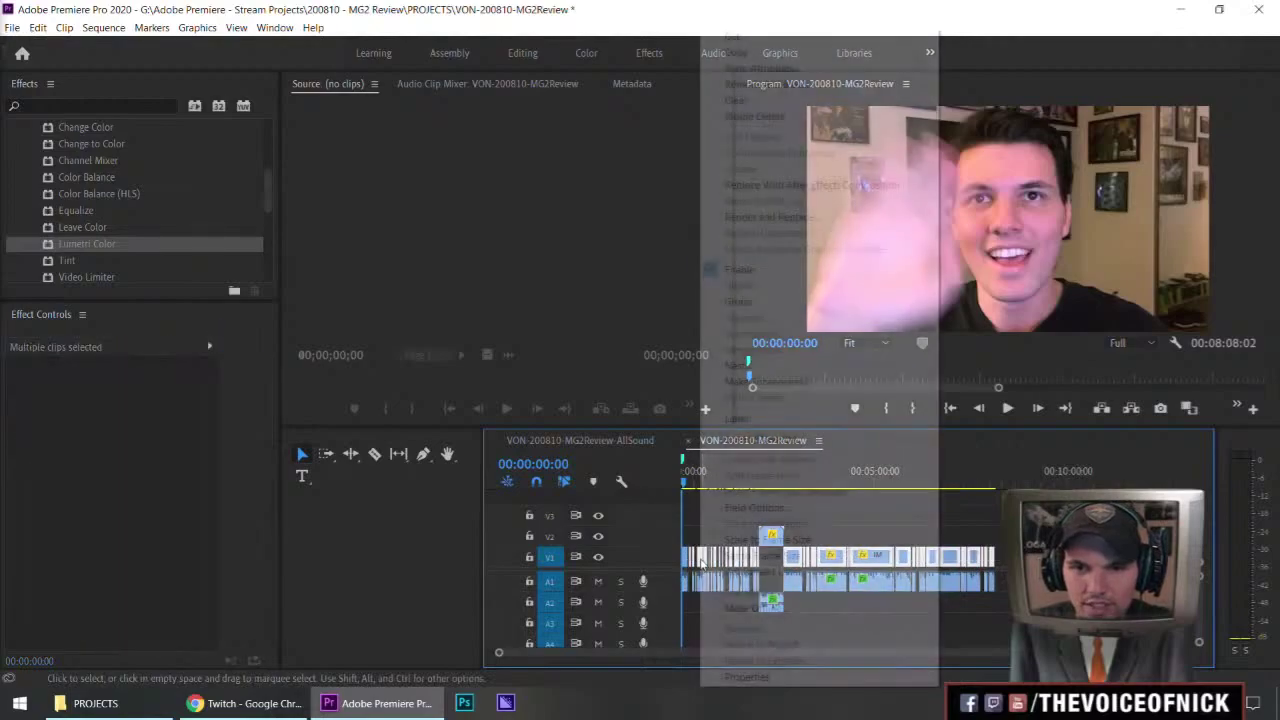
click(785, 68)
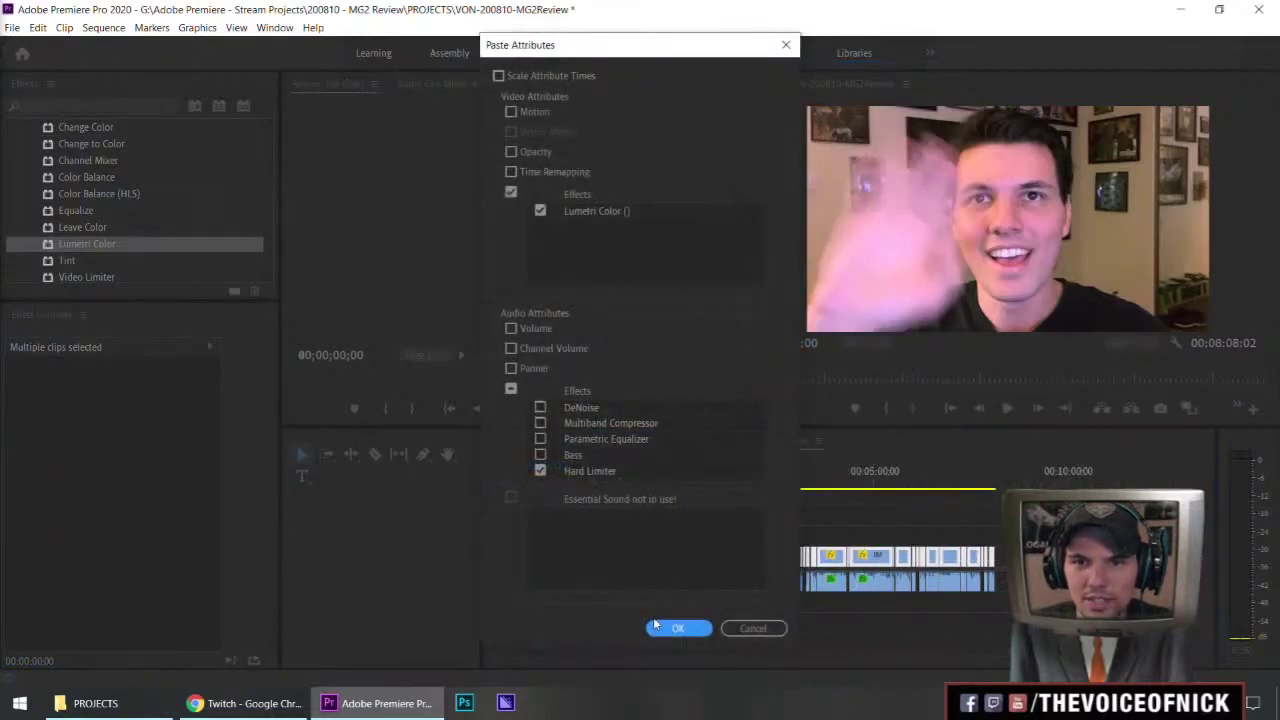
click(510, 388)
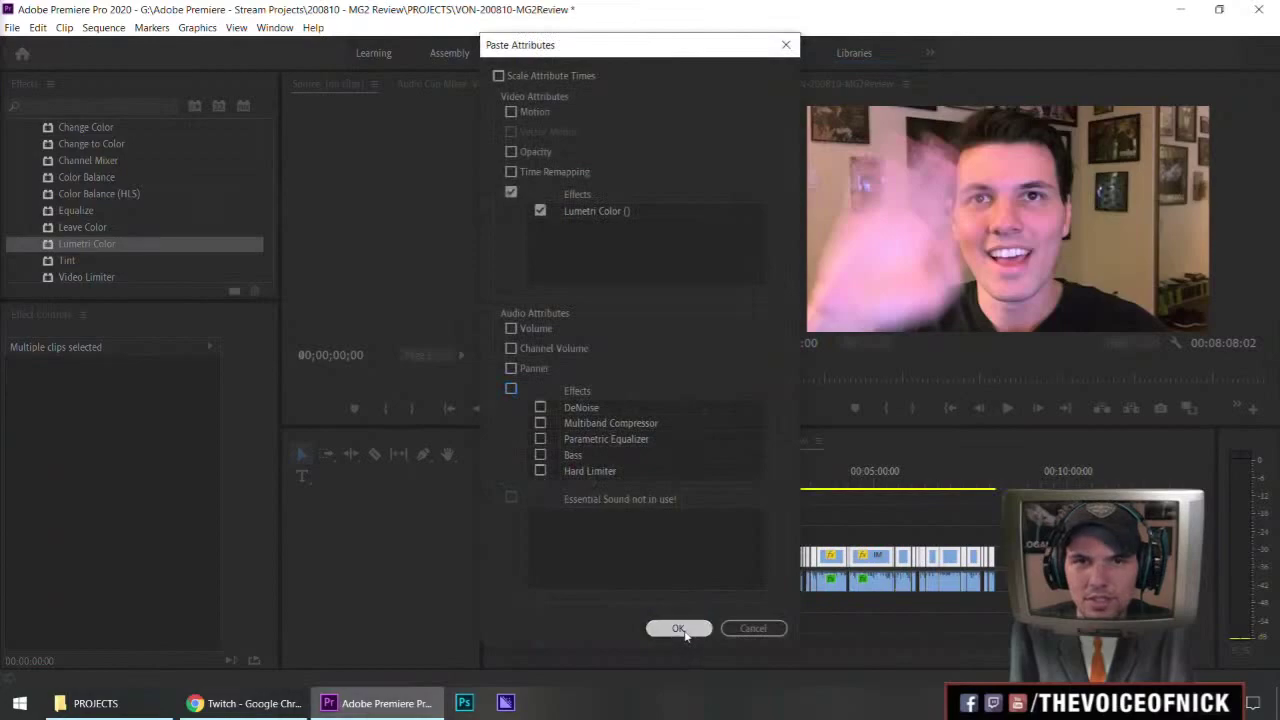
click(680, 629)
- Clear the clip selection with the playhead at the sequence start, and save the project
mouse_move(688, 483)
mouse_down()
mouse_move(716, 483)
mouse_move(681, 486)
mouse_up()
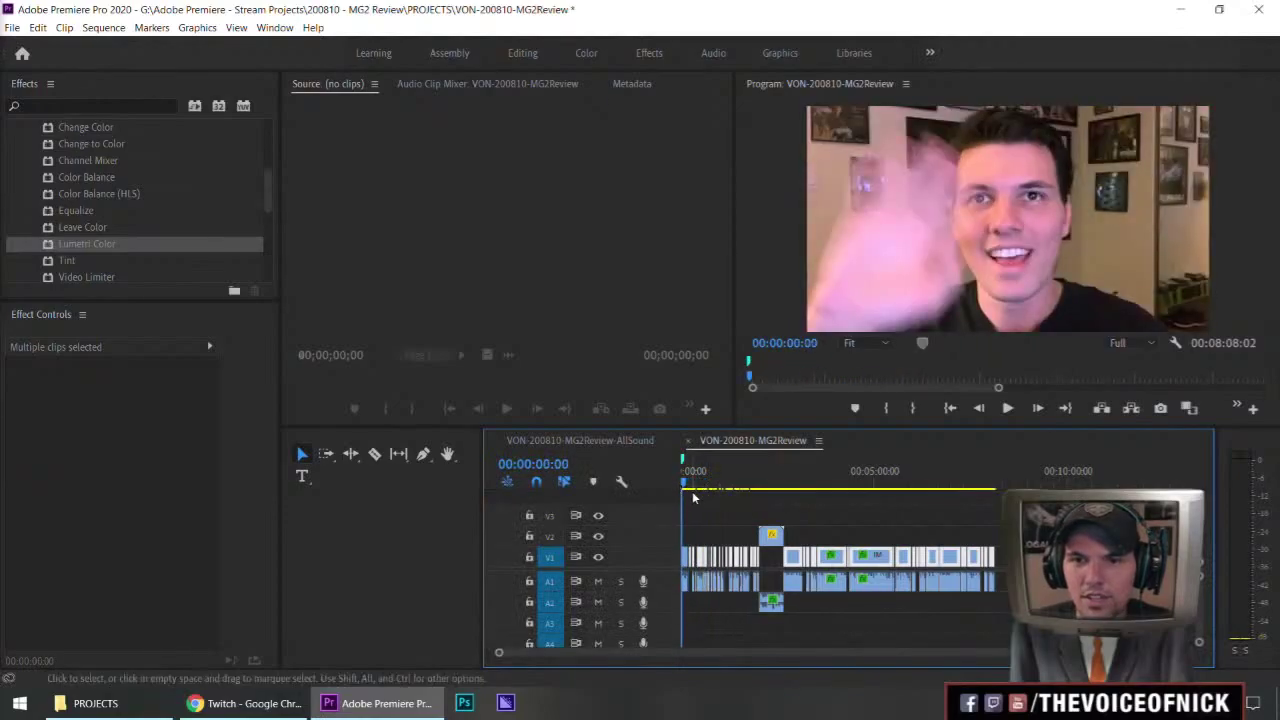
click(700, 510)
key(=)
key(=)
key(=)
key(=)
key(backslash)
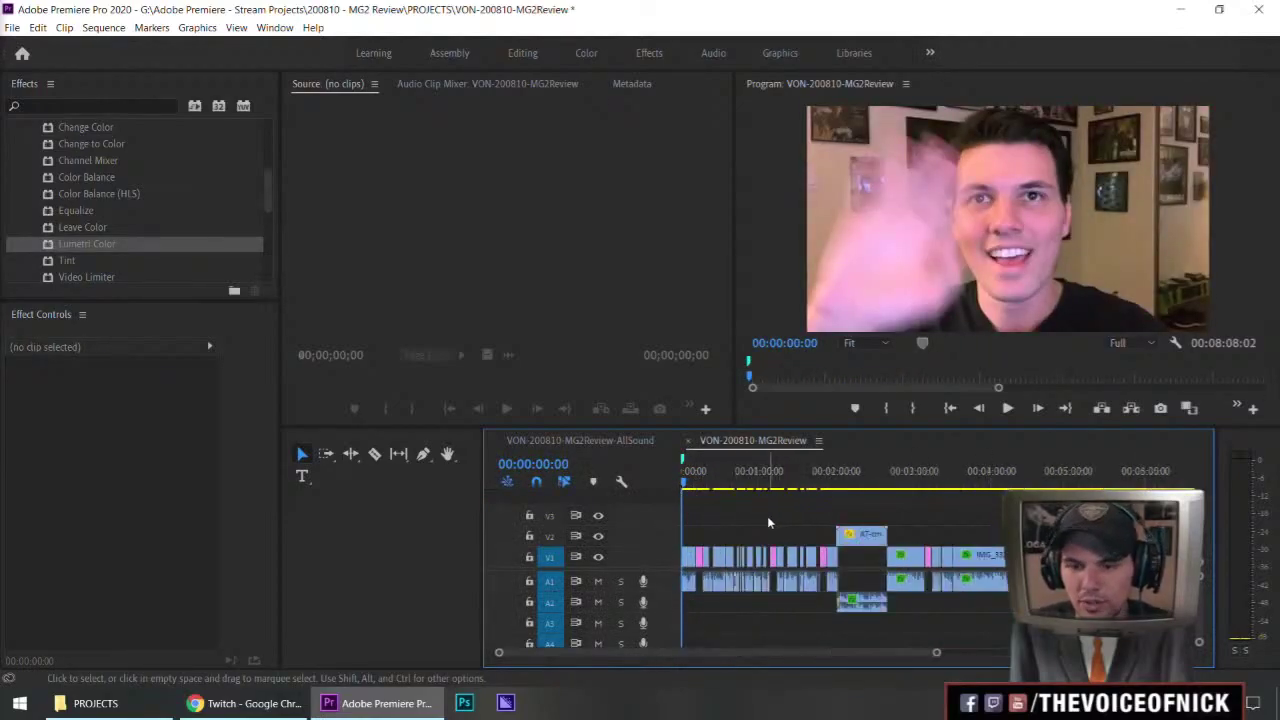
key(ctrl+s)
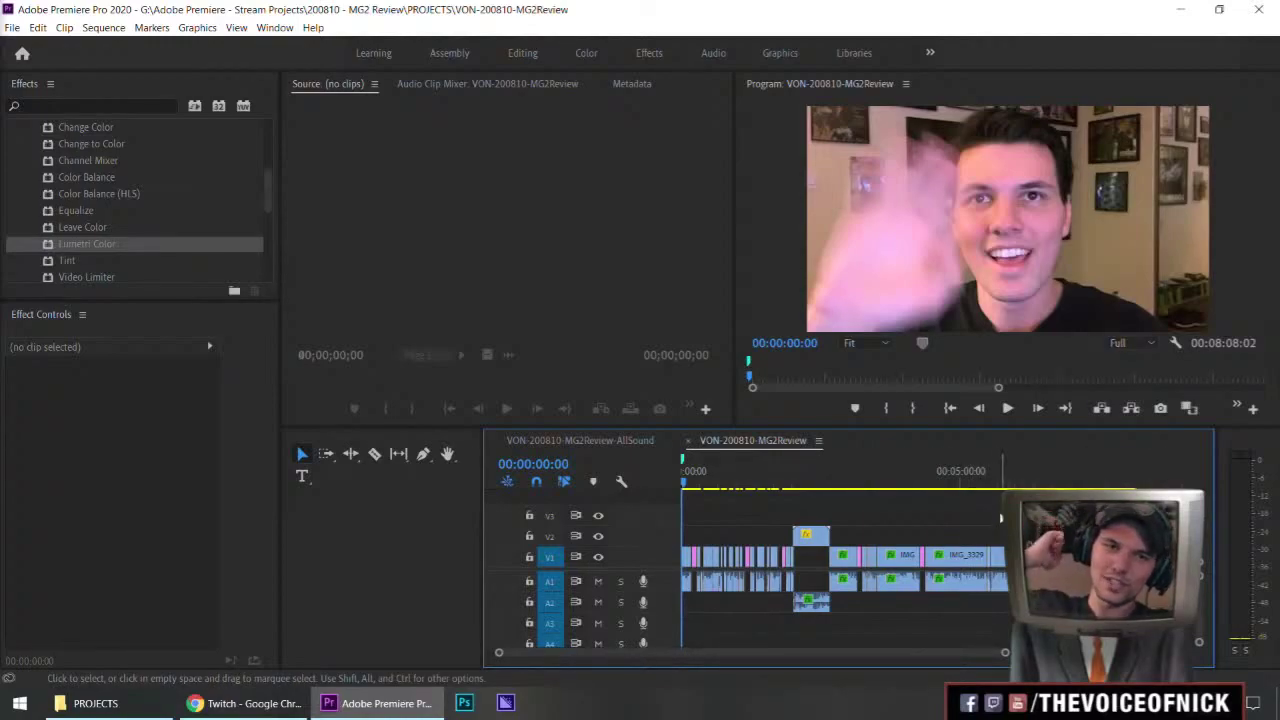
key(ctrl+s)
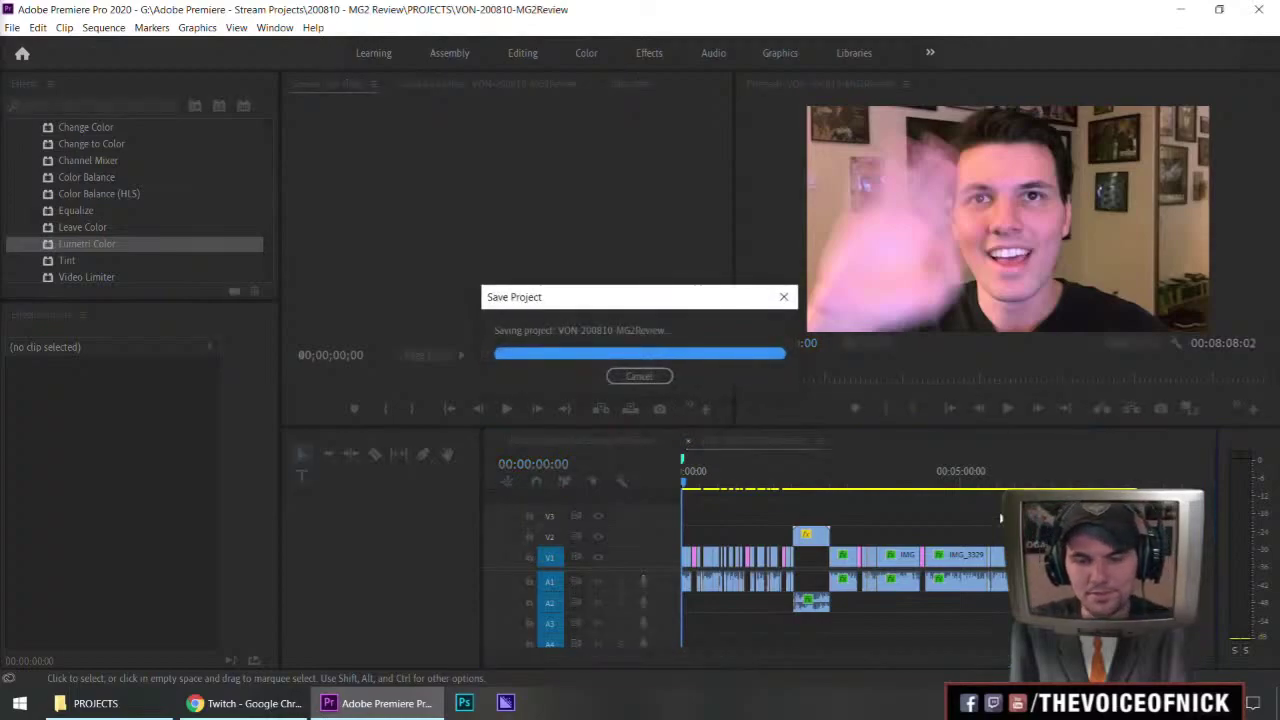
- Play the sequence, adding markers at about 00:02:35 and 00:02:55, and move the second marker back to about 00:00:45
key(space)
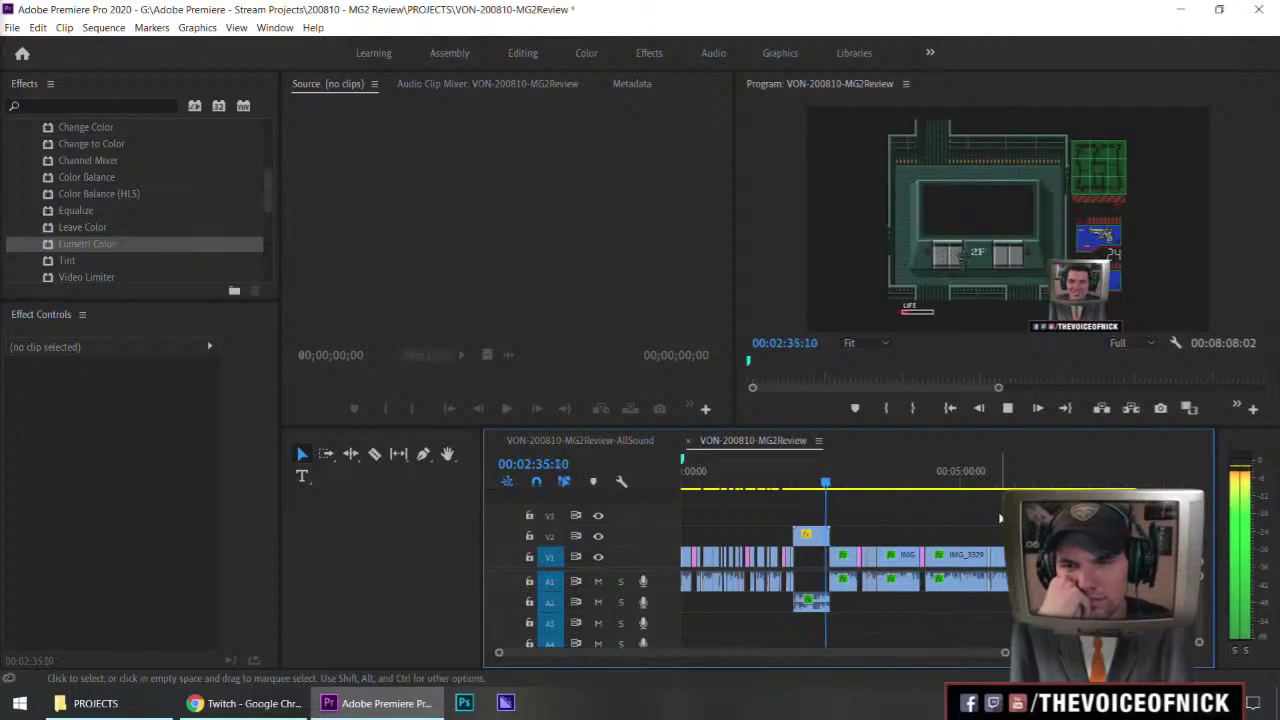
key(m)
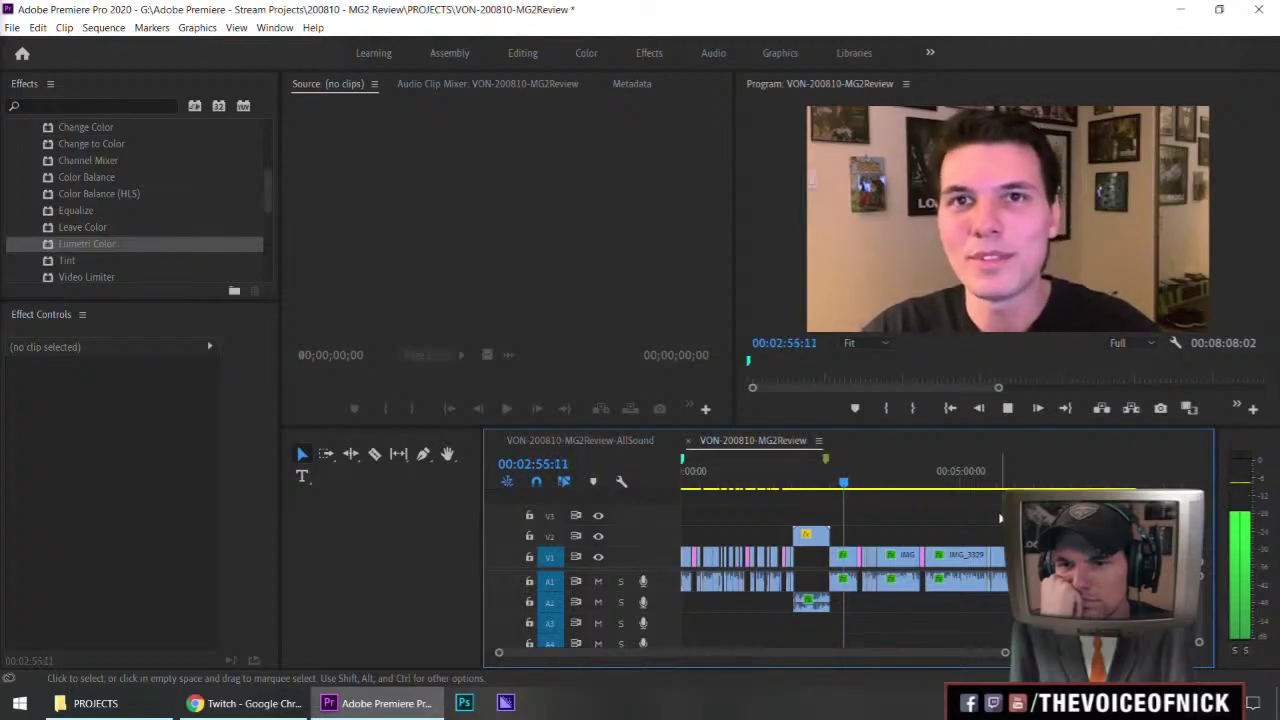
key(m)
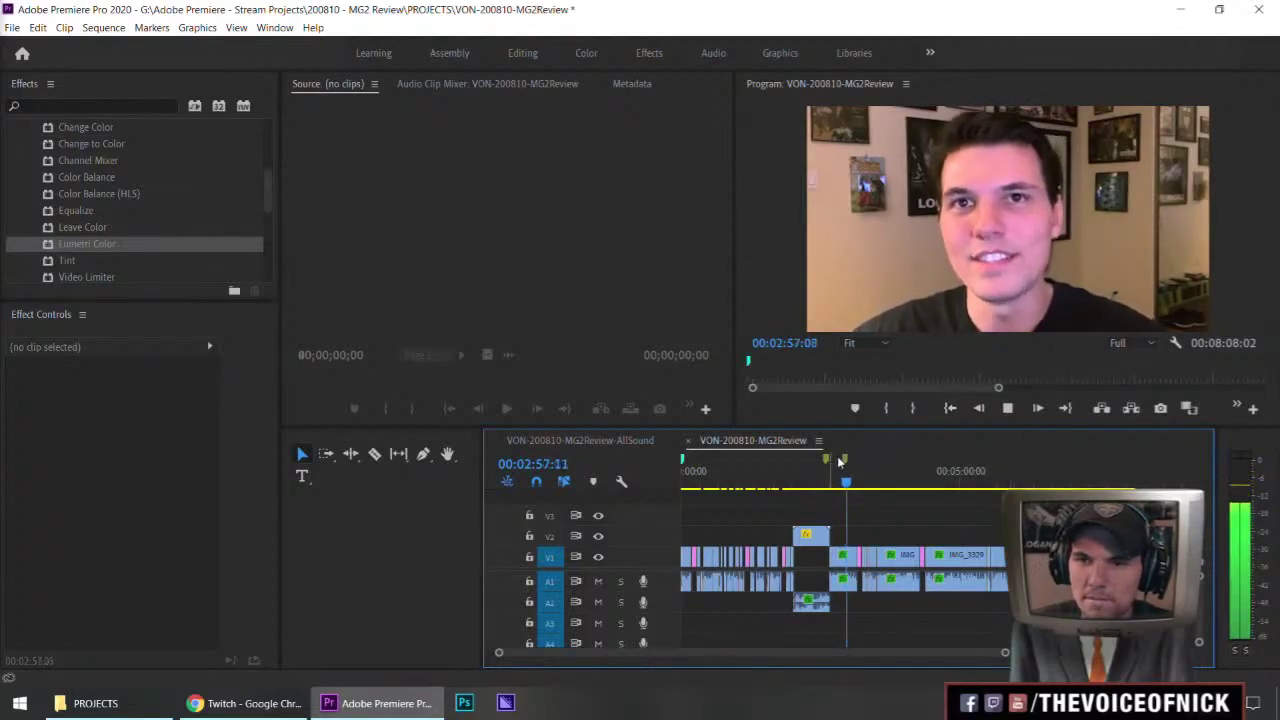
drag(840, 458, 722, 461)
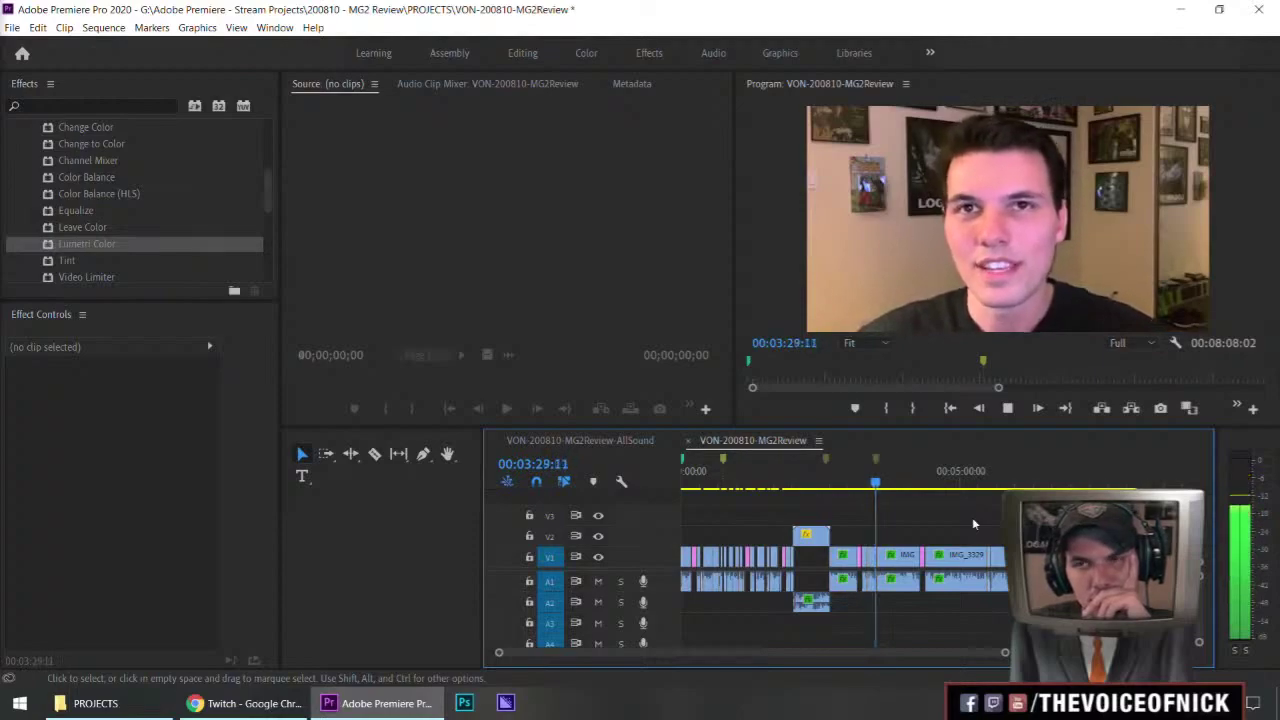
- Play the rest of the sequence to its end, adding markers at about 00:03:29, 00:03:56 and several further points
key(m)
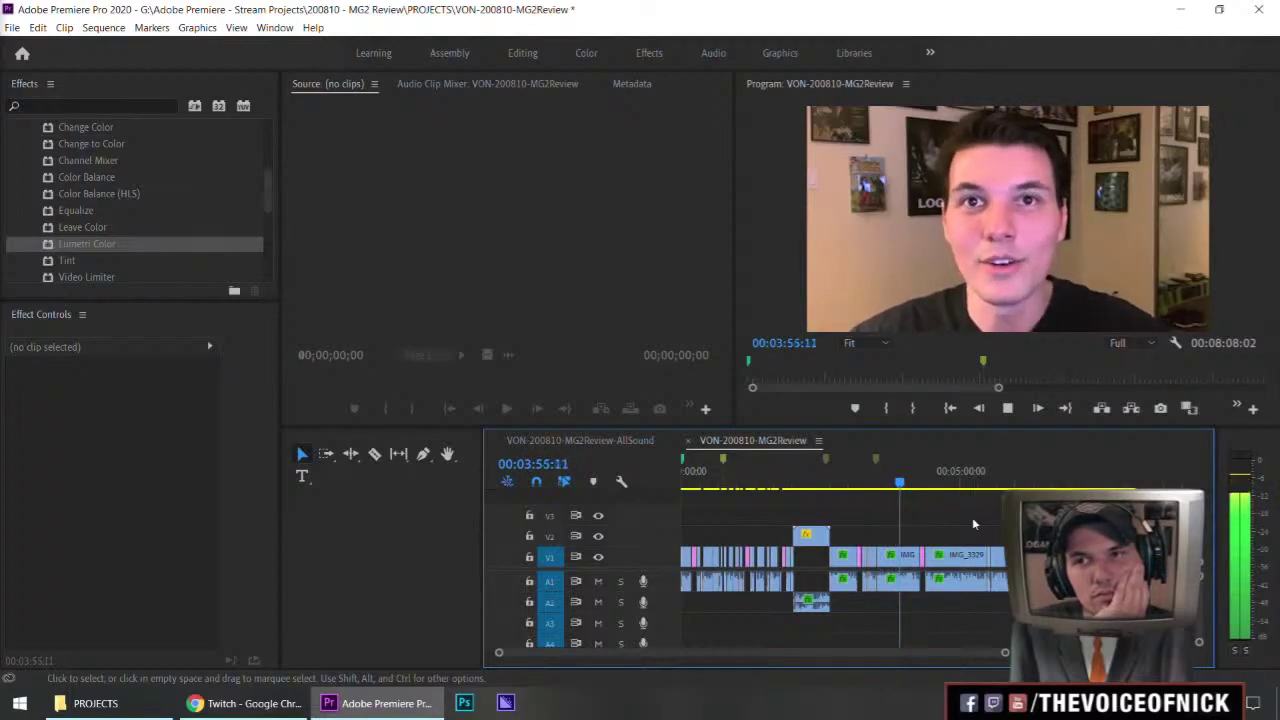
key(m)
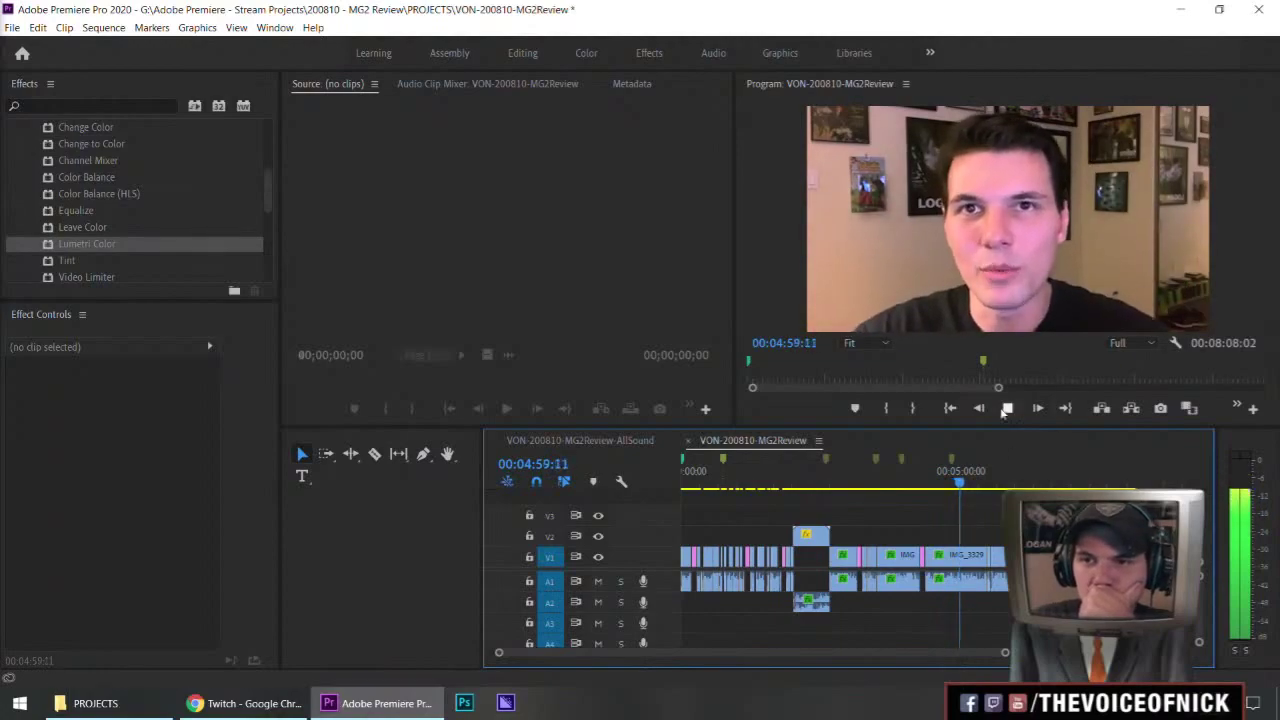
drag(998, 388, 1263, 388)
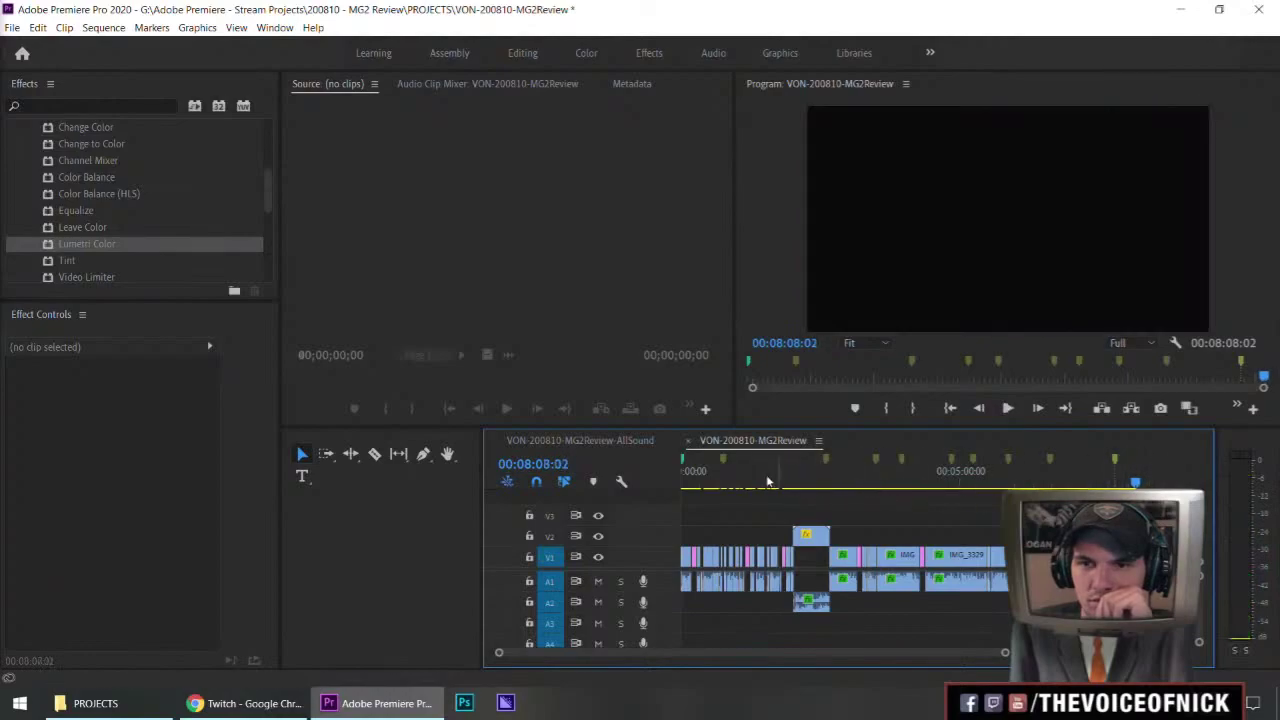
- Return the playhead to the sequence start and save the project
key(Home)
key(ctrl+s)
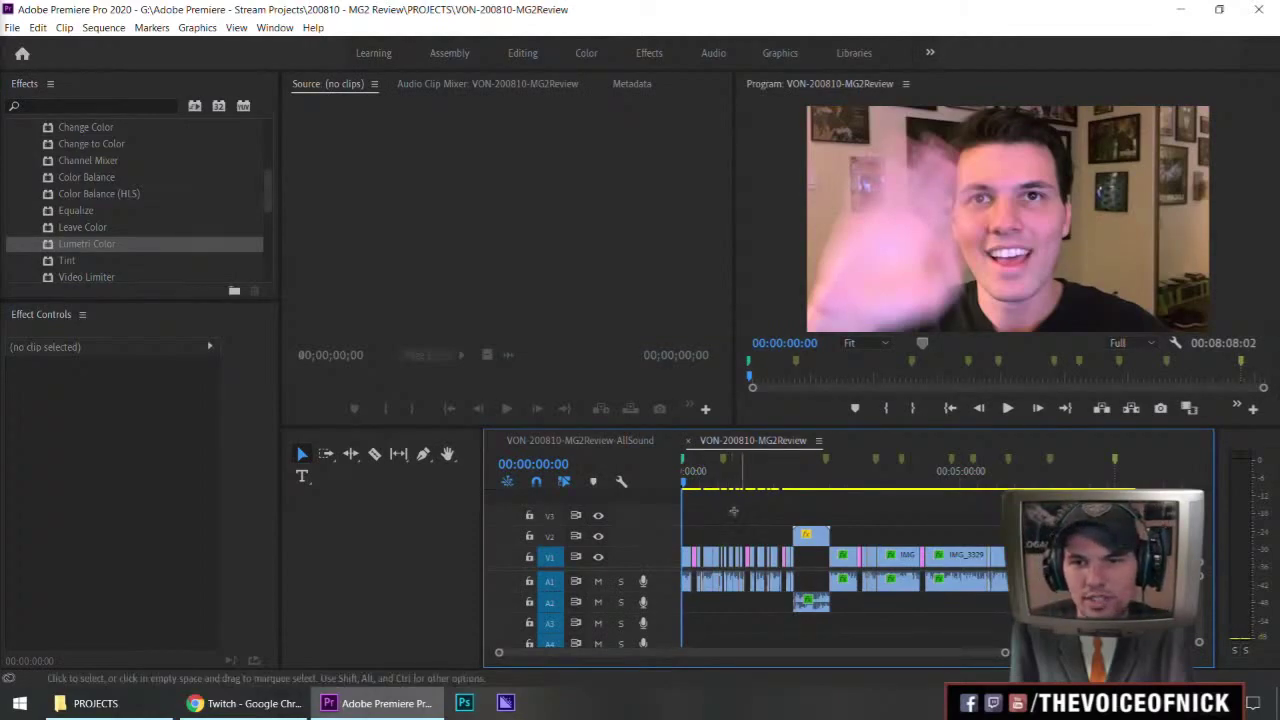
key(ctrl+s)
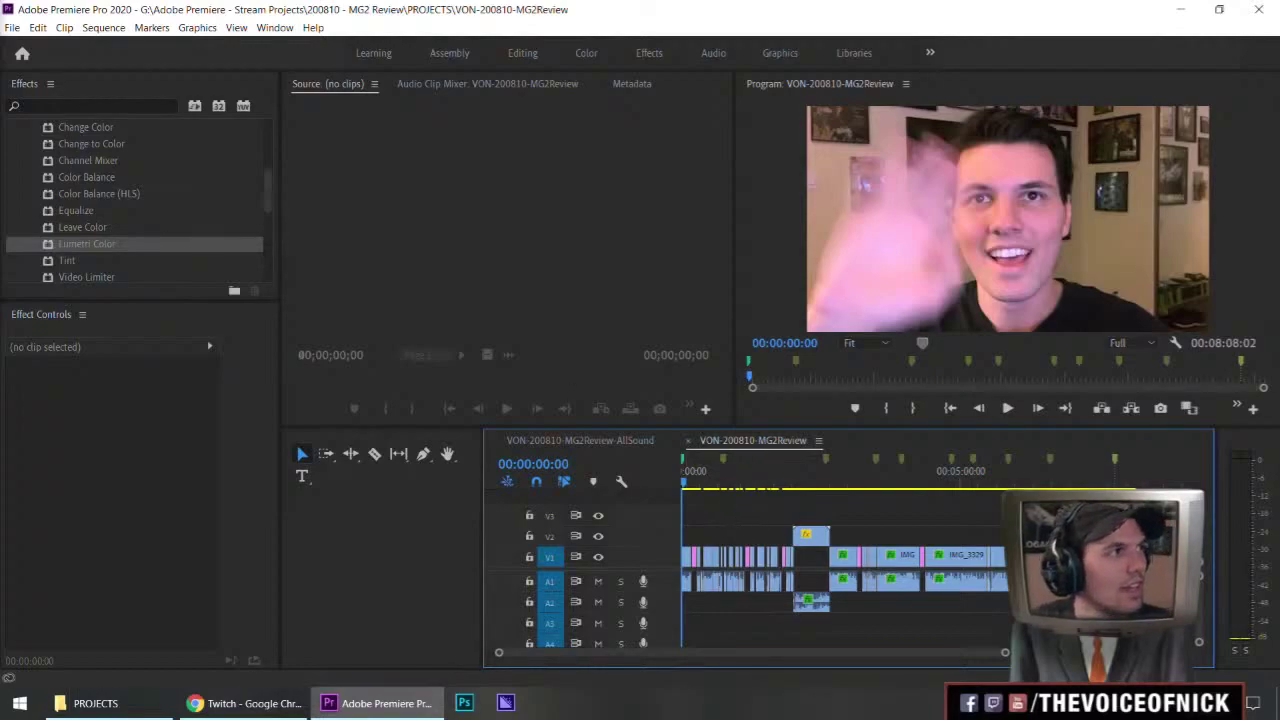
- Clear the marker at the start of the VON-200810-MG2Review sequence
key(alt+Tab)
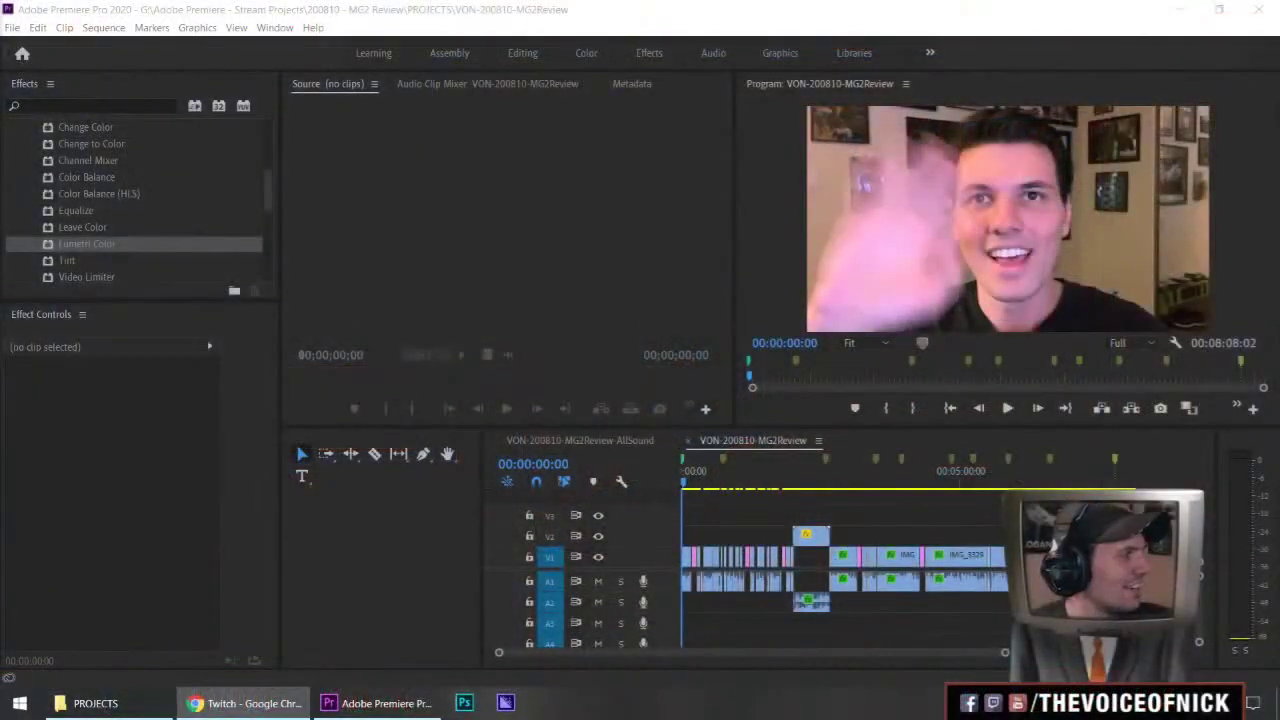
click(735, 519)
key(minus)
key(minus)
key(minus)
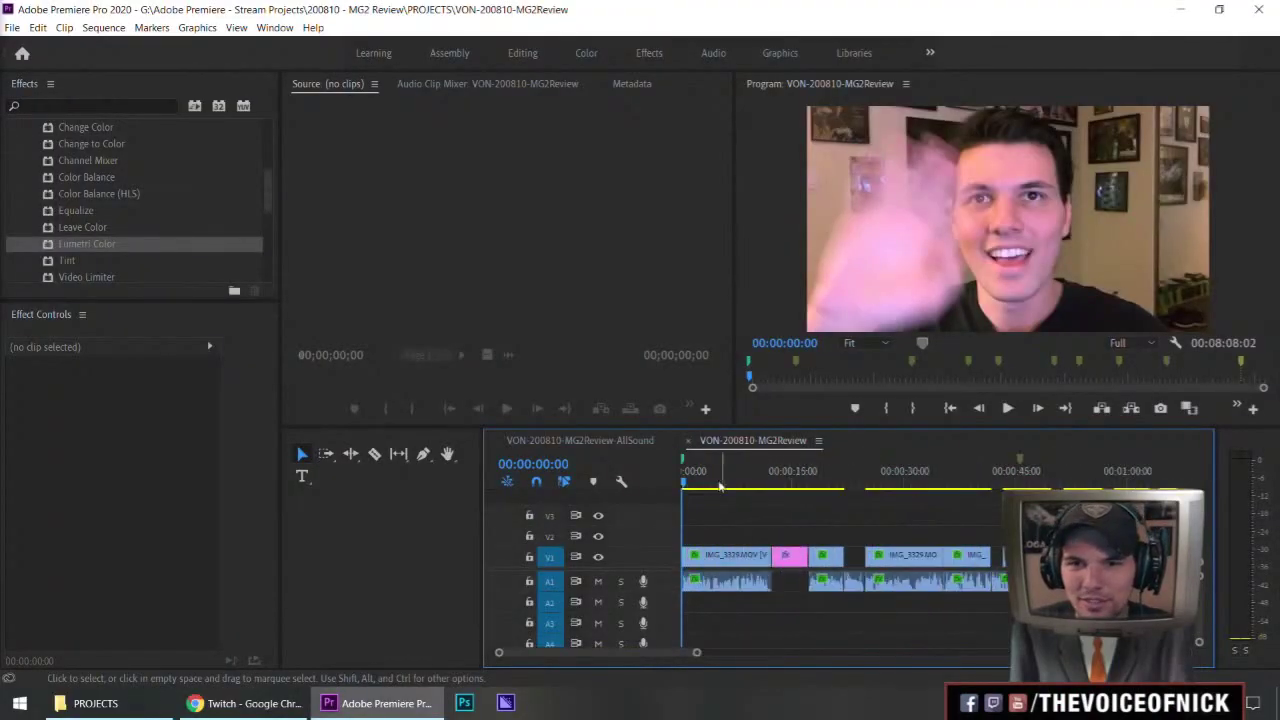
right_click(684, 458)
click(720, 348)
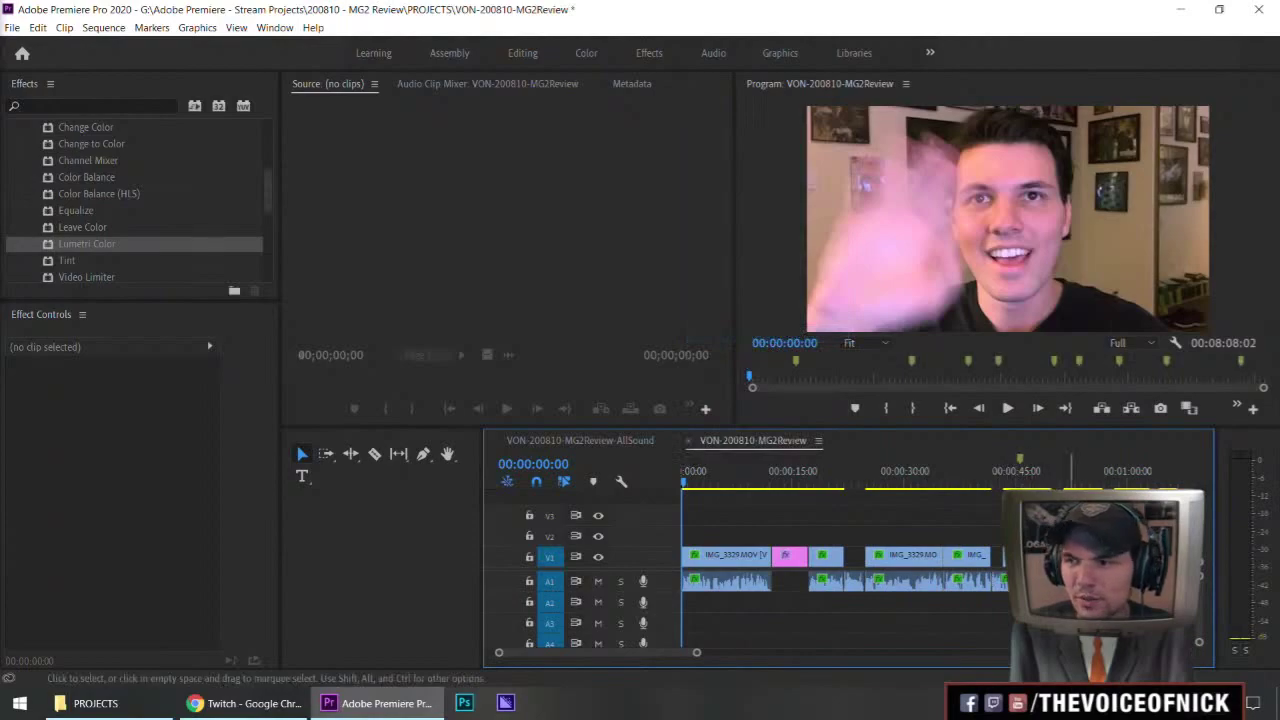
- Move the playhead to 00:00:17:15 and play the sequence to 00:00:20:06
key(minus)
key(minus)
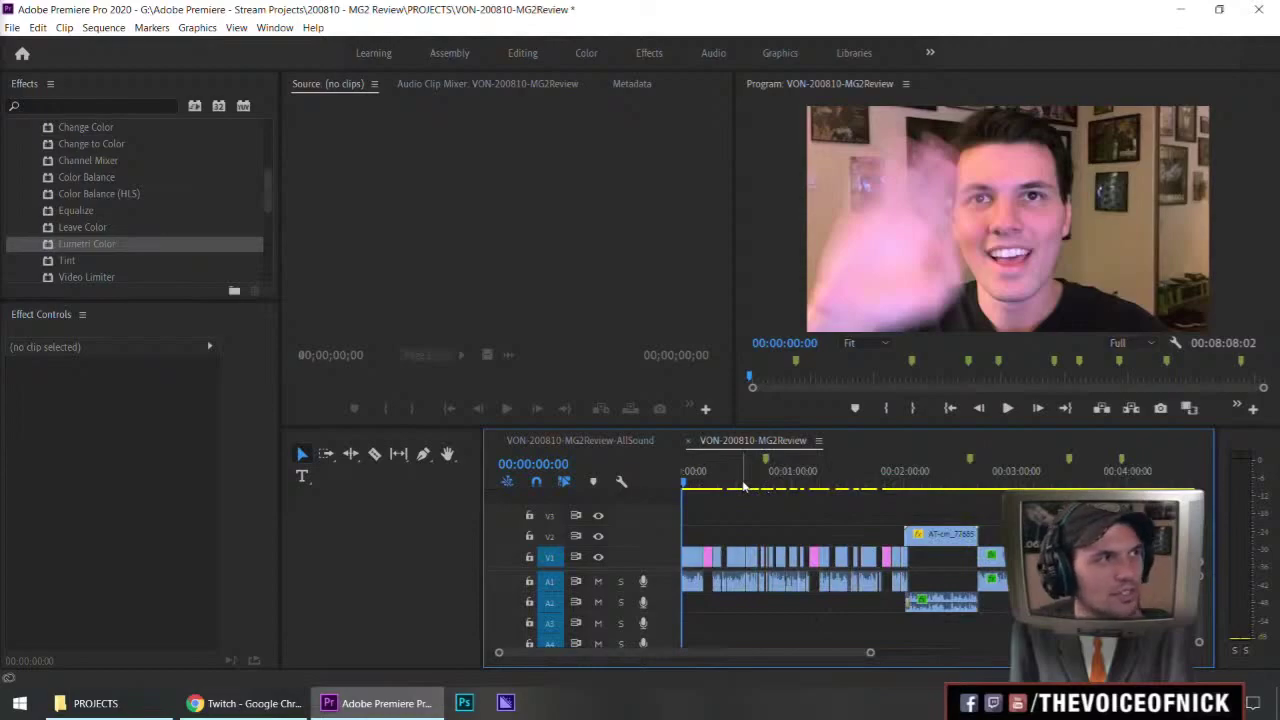
key(minus)
click(708, 486)
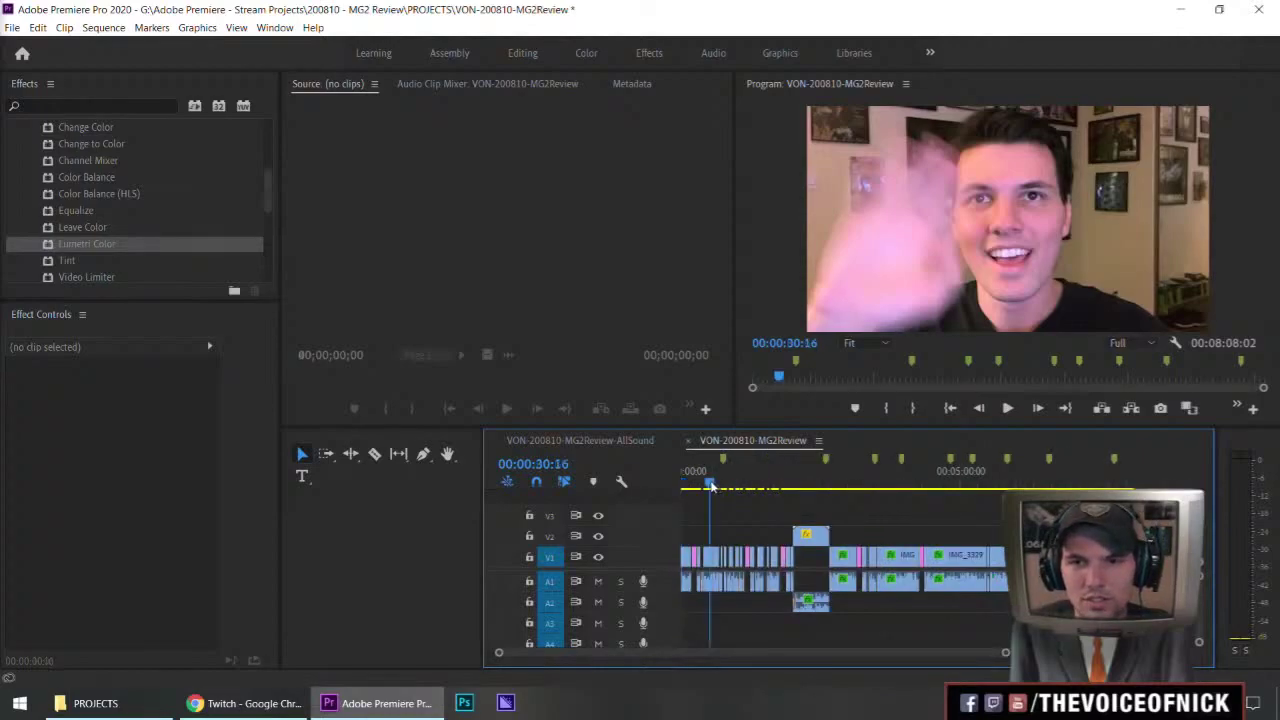
key(equal)
key(equal)
key(equal)
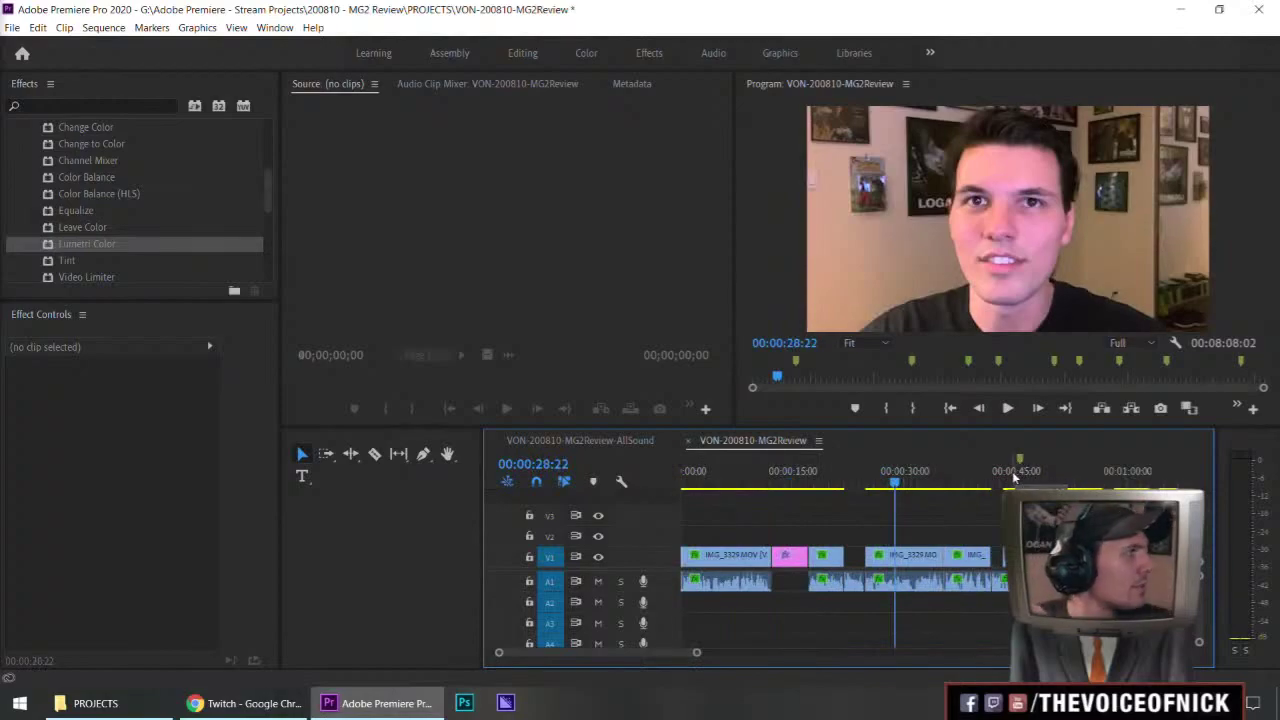
click(810, 482)
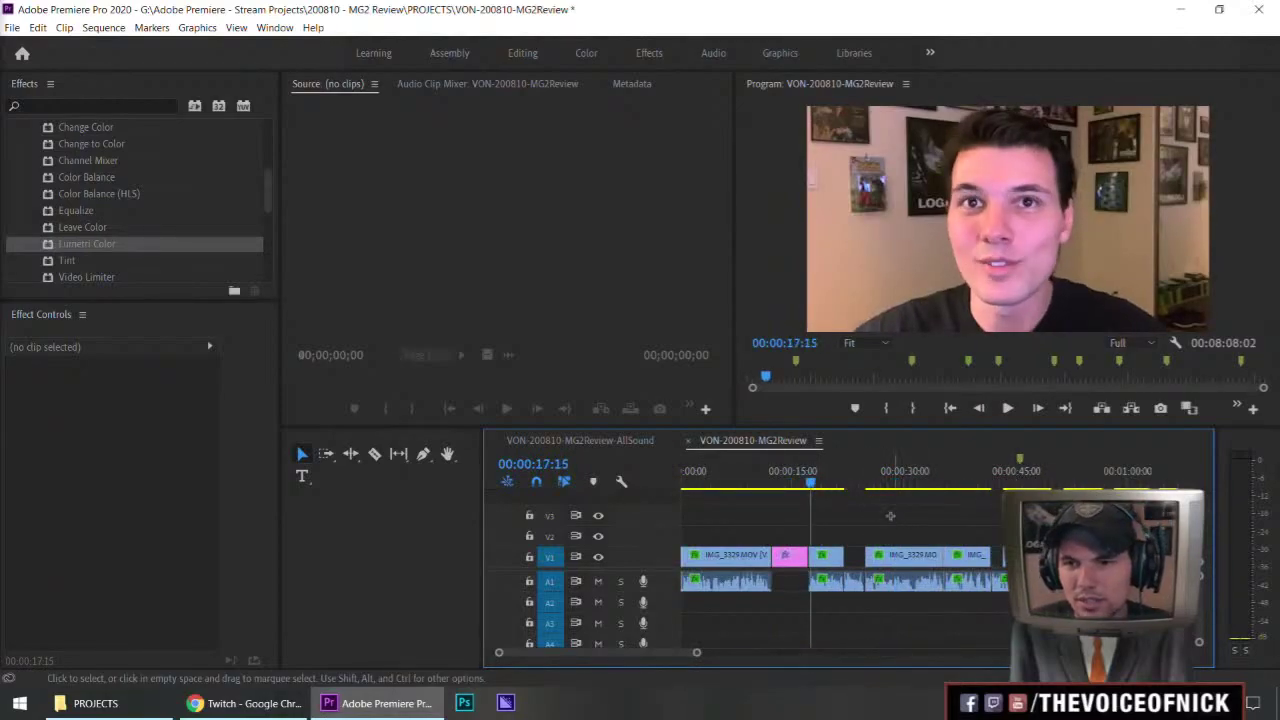
key(space)
key(minus)
key(equal)
key(minus)
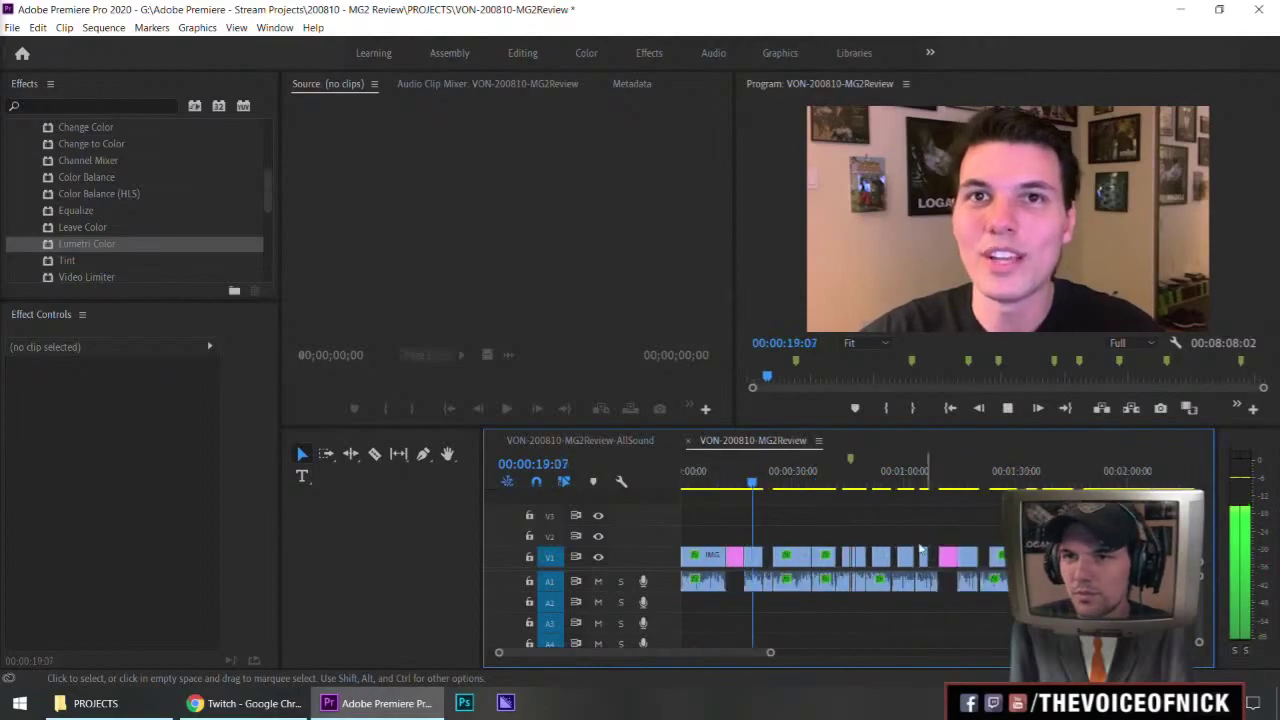
key(space)
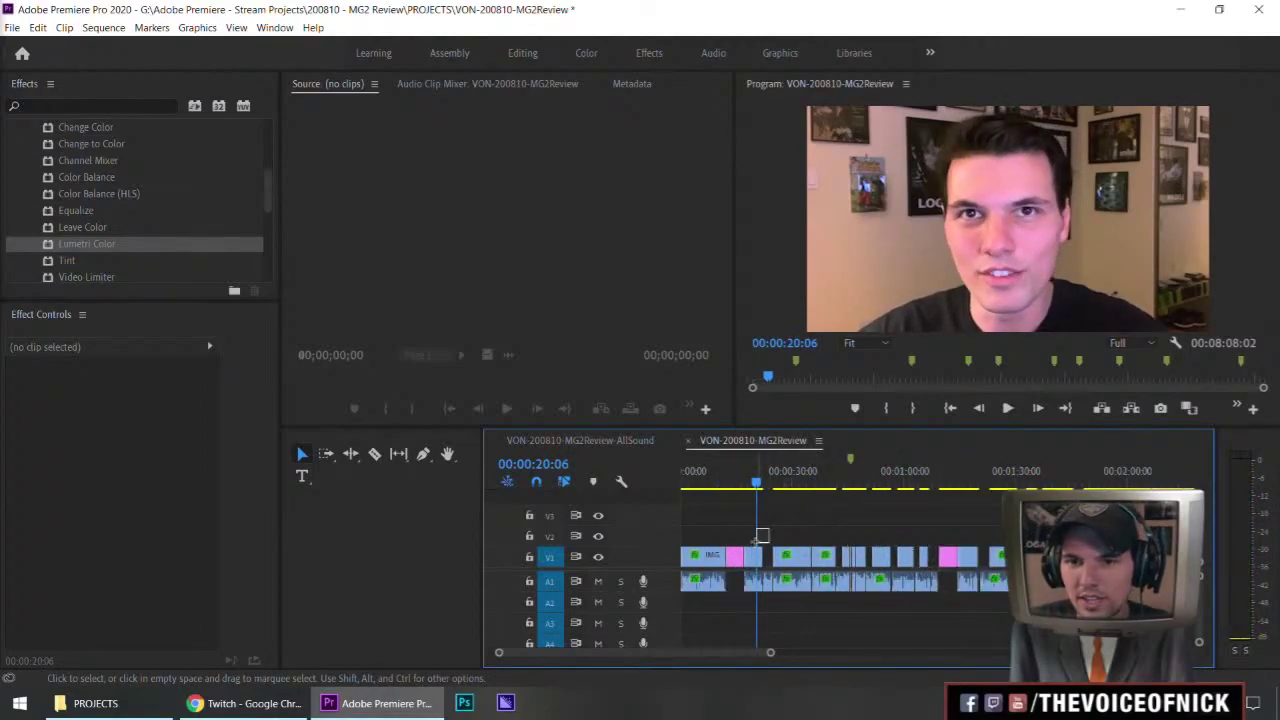
- Set the Lumetri Color vignette amount to -1.1 on the V1 clip at the playhead, and compare the image with the vignette off and on
click(753, 556)
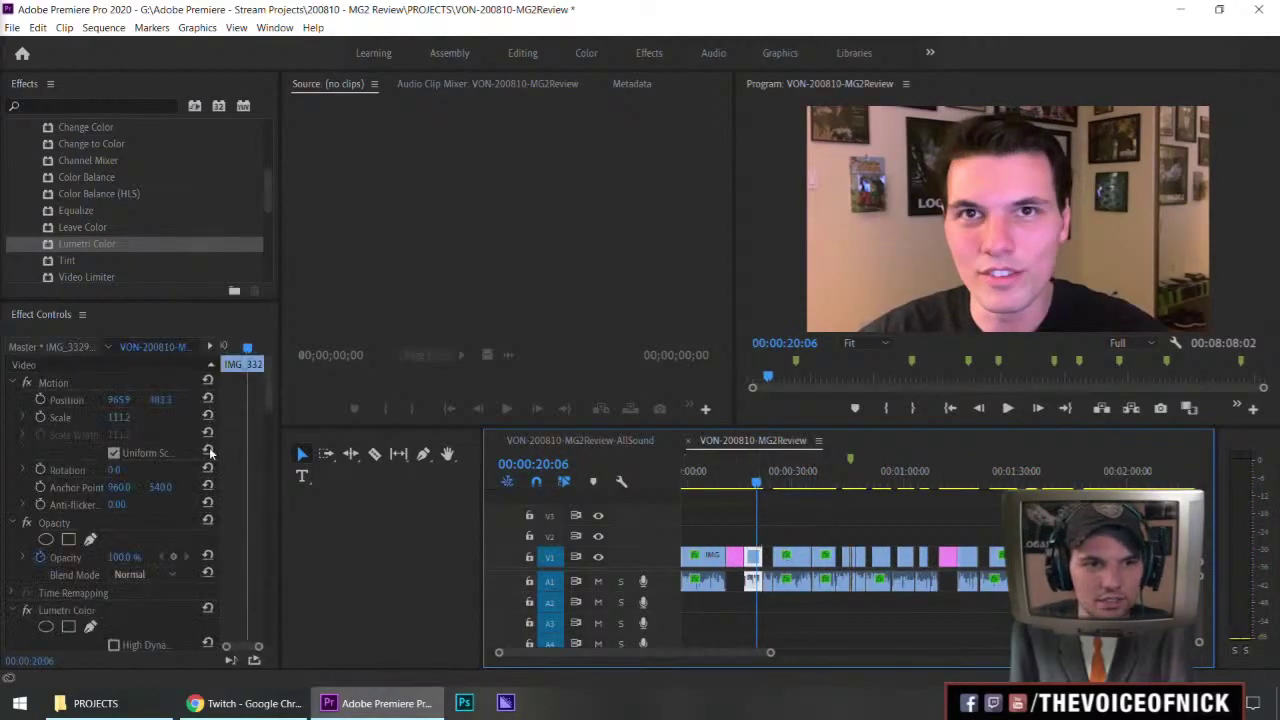
drag(266, 408, 265, 452)
click(162, 376)
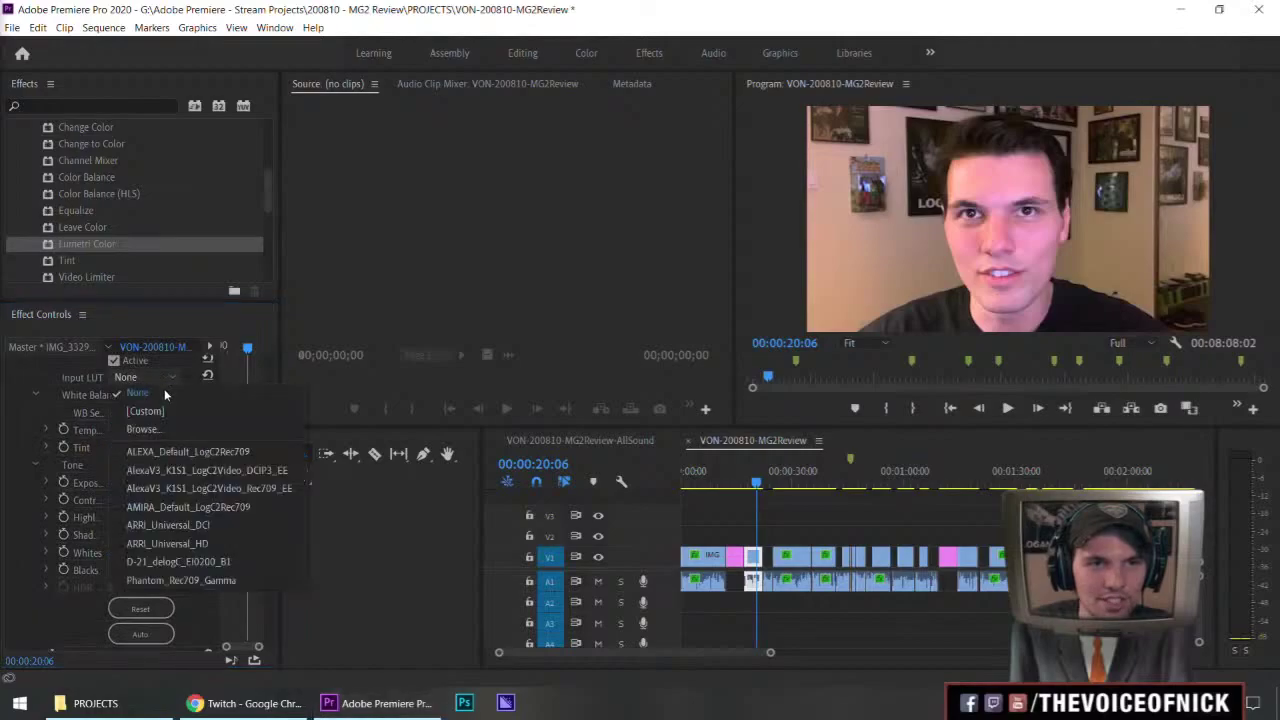
click(30, 527)
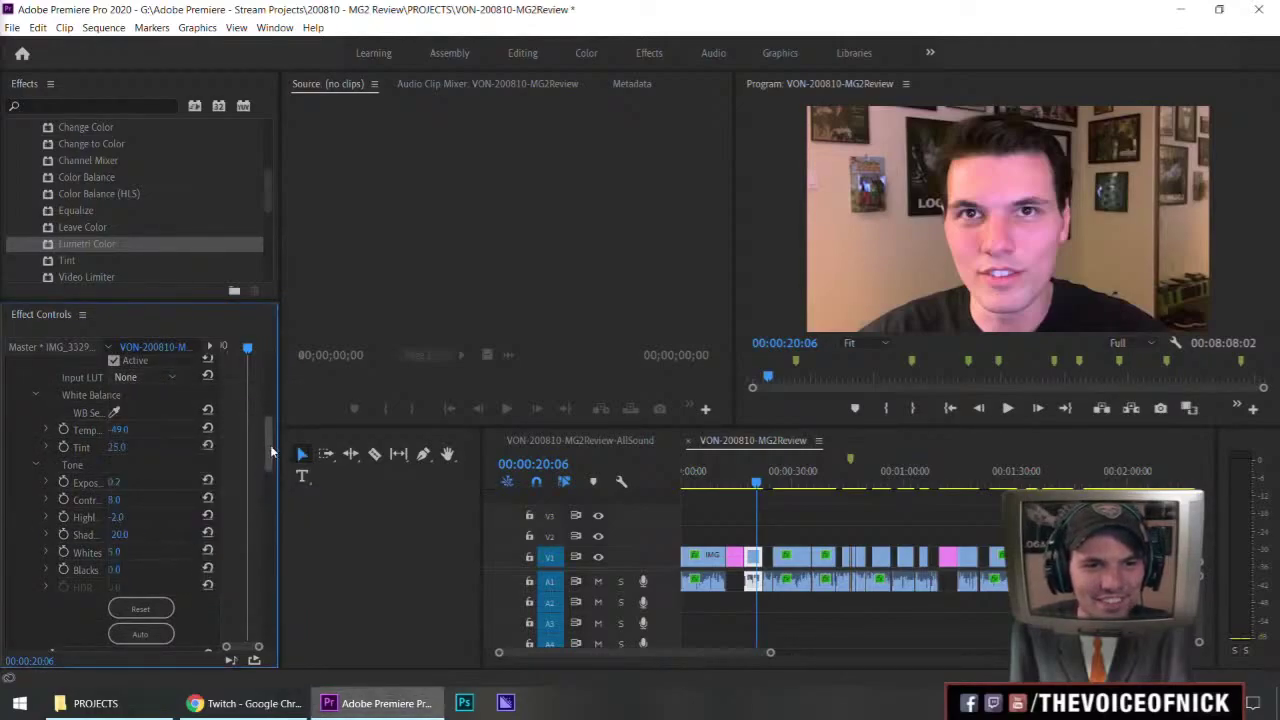
drag(270, 445, 262, 538)
scroll(266, 420, up, 1)
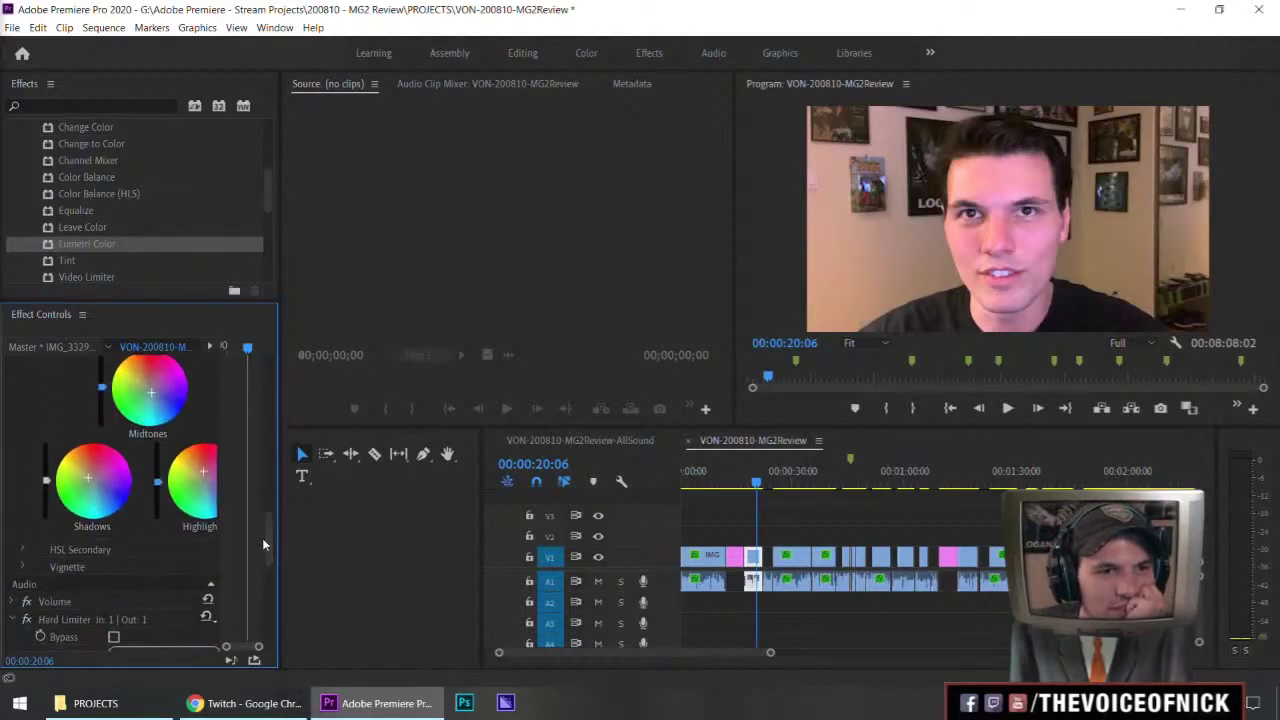
scroll(266, 533, up, 1)
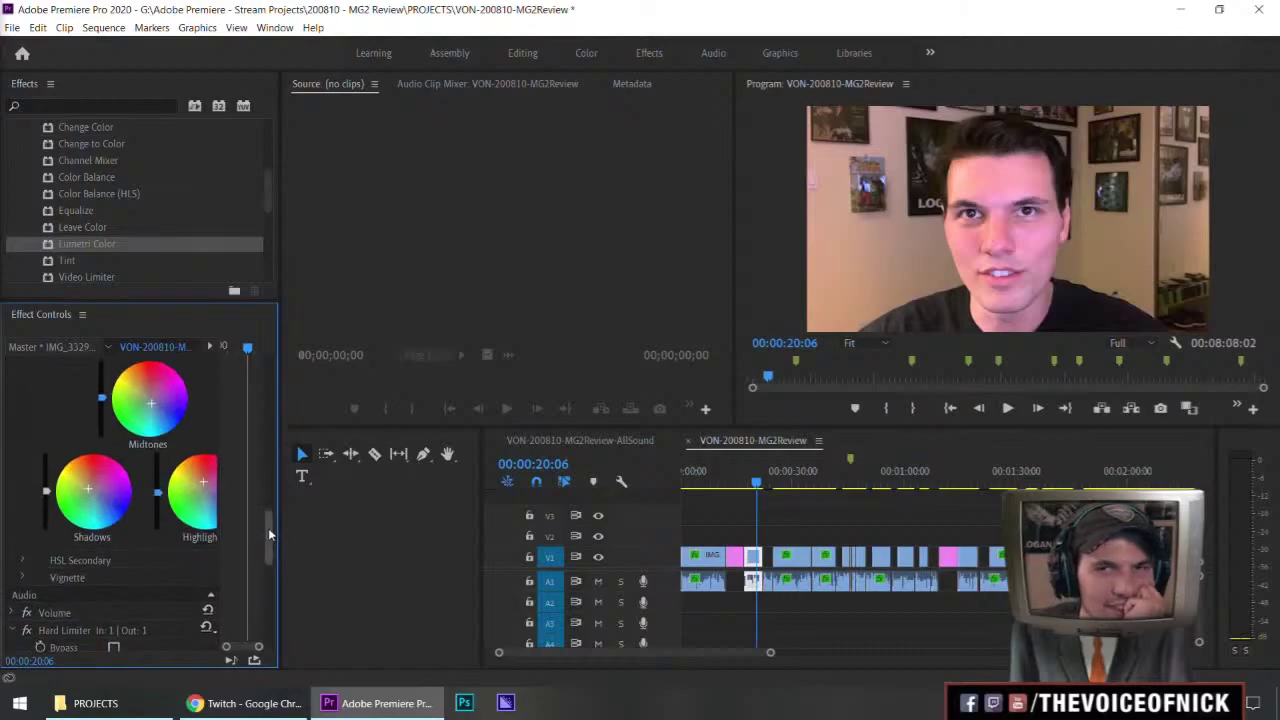
click(23, 588)
scroll(91, 588, down, 2)
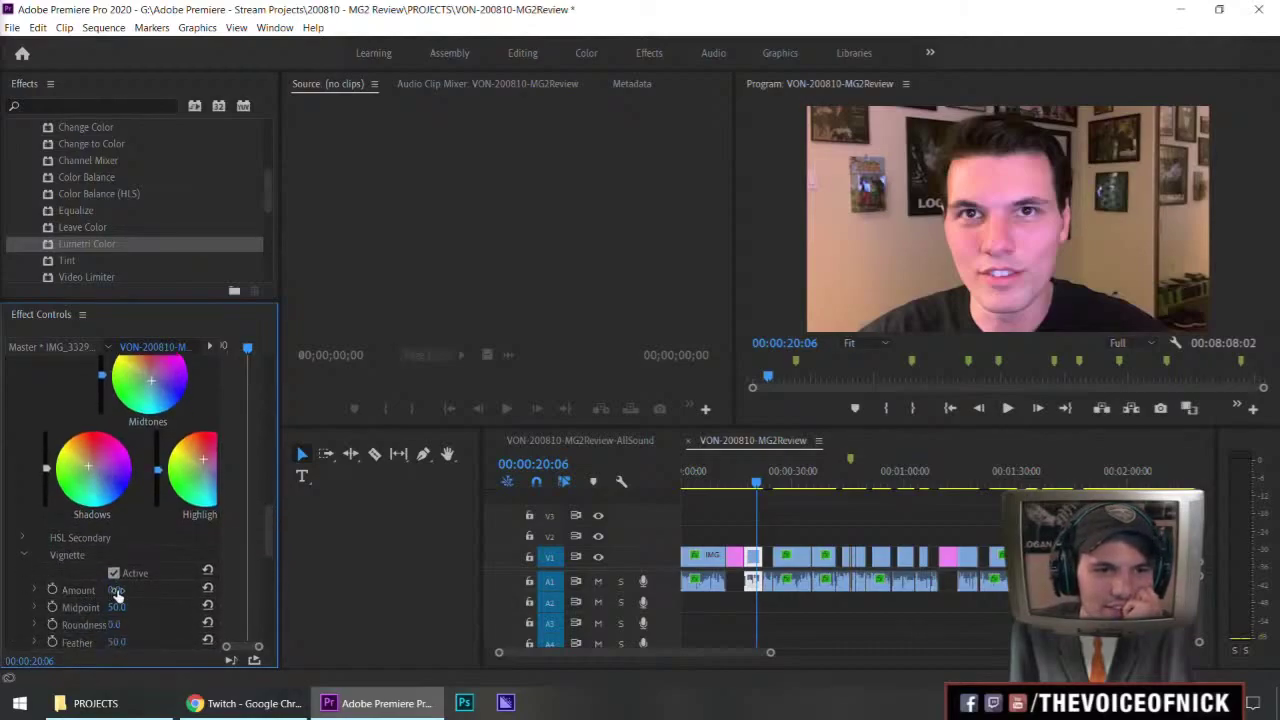
mouse_move(114, 589)
mouse_down()
mouse_move(100, 589)
mouse_move(133, 591)
mouse_up()
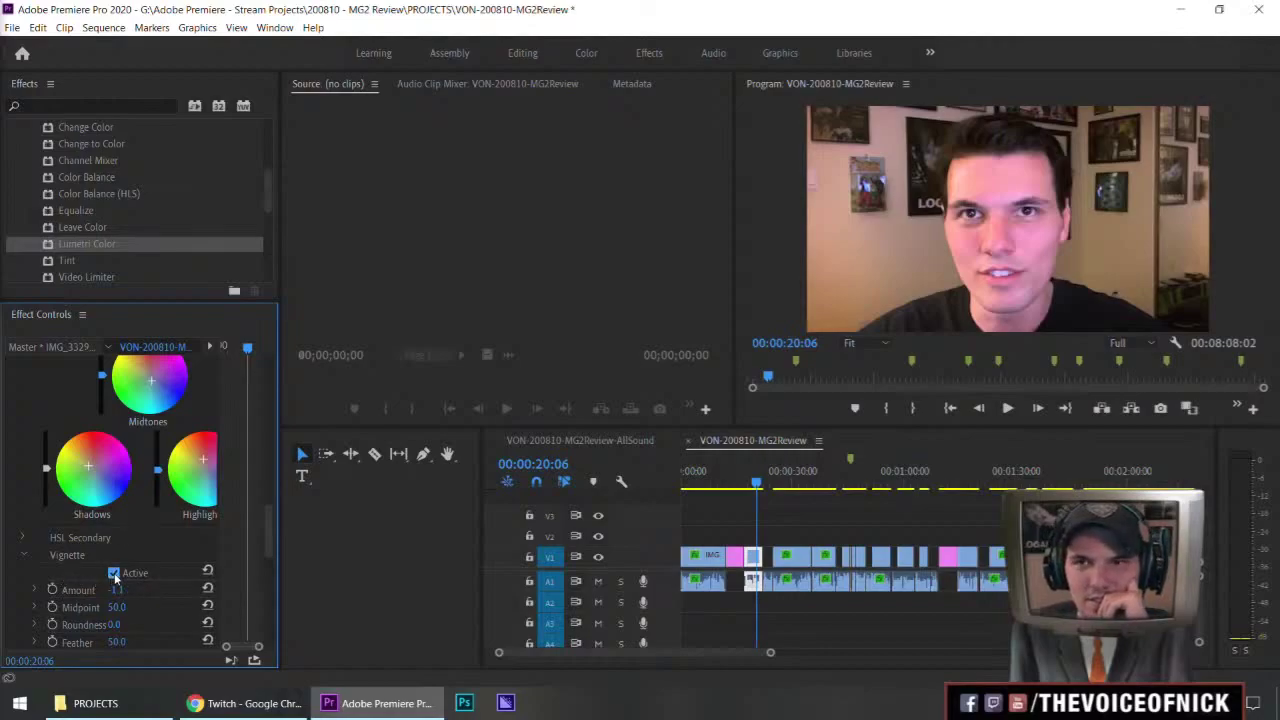
click(114, 573)
click(114, 573)
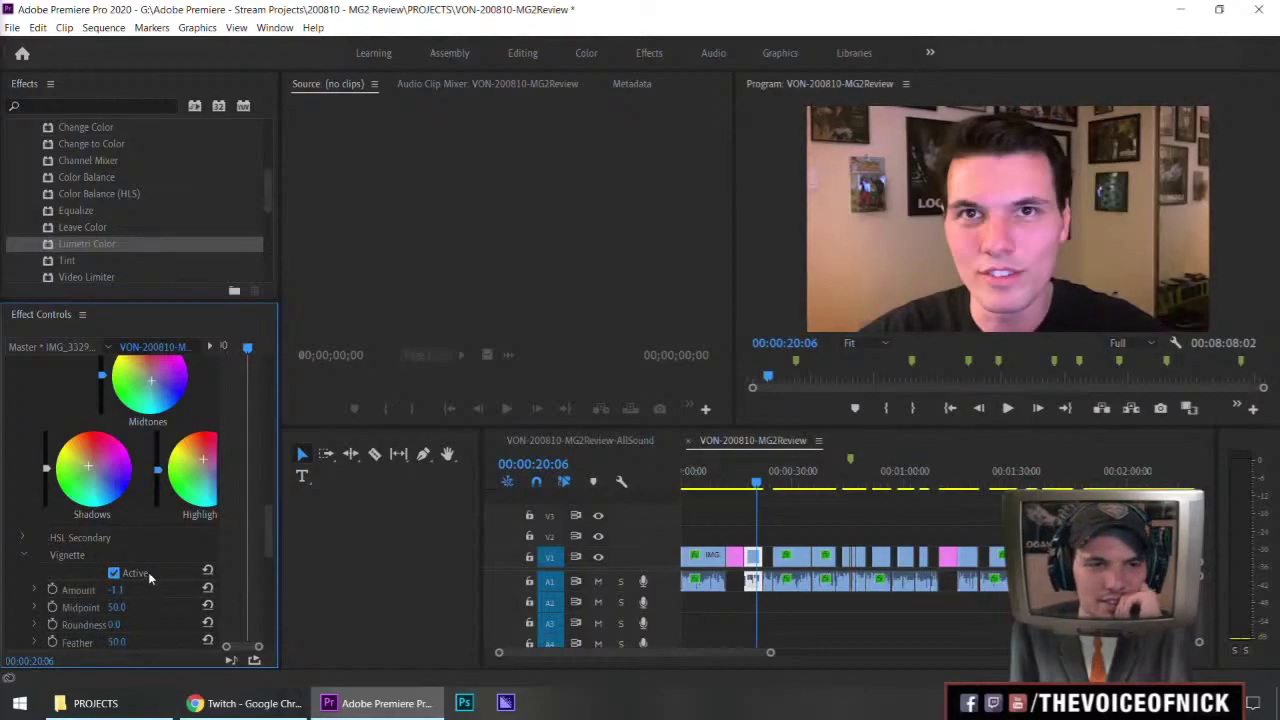
- Try a Lumetri exposure of -0.2 on the selected clip, compare it with the previous look, and undo it
drag(270, 530, 259, 476)
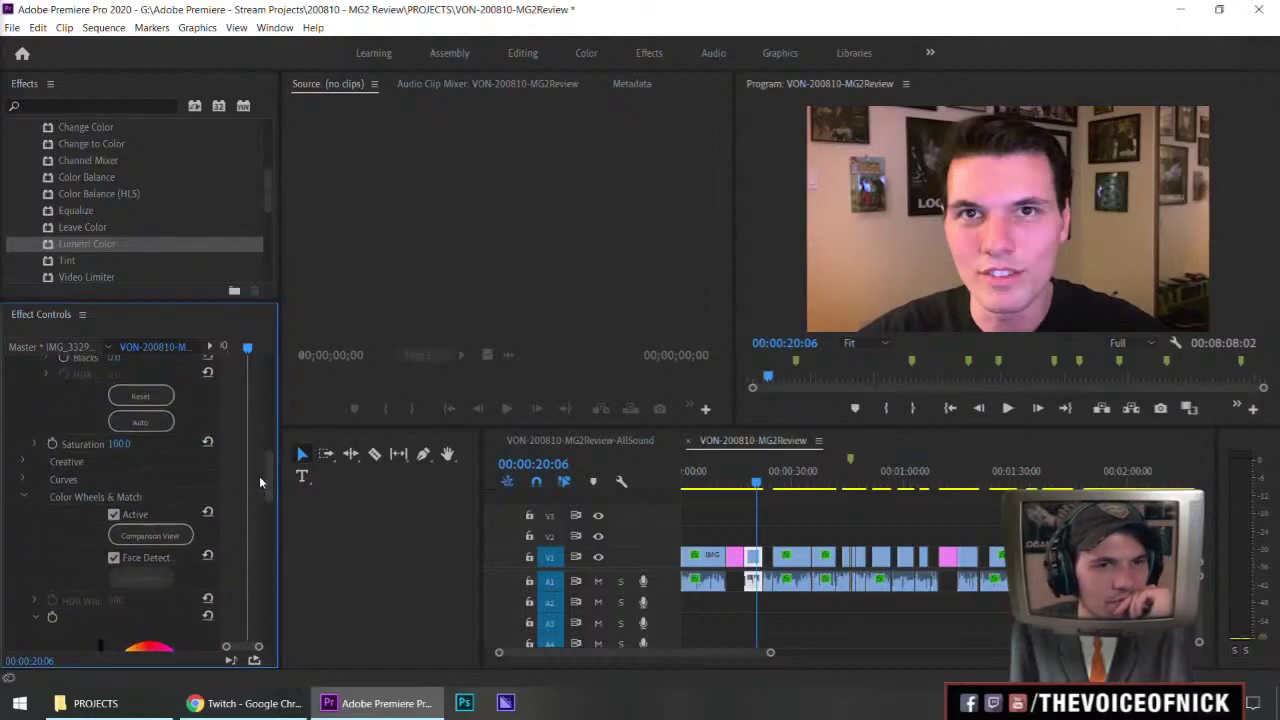
click(114, 558)
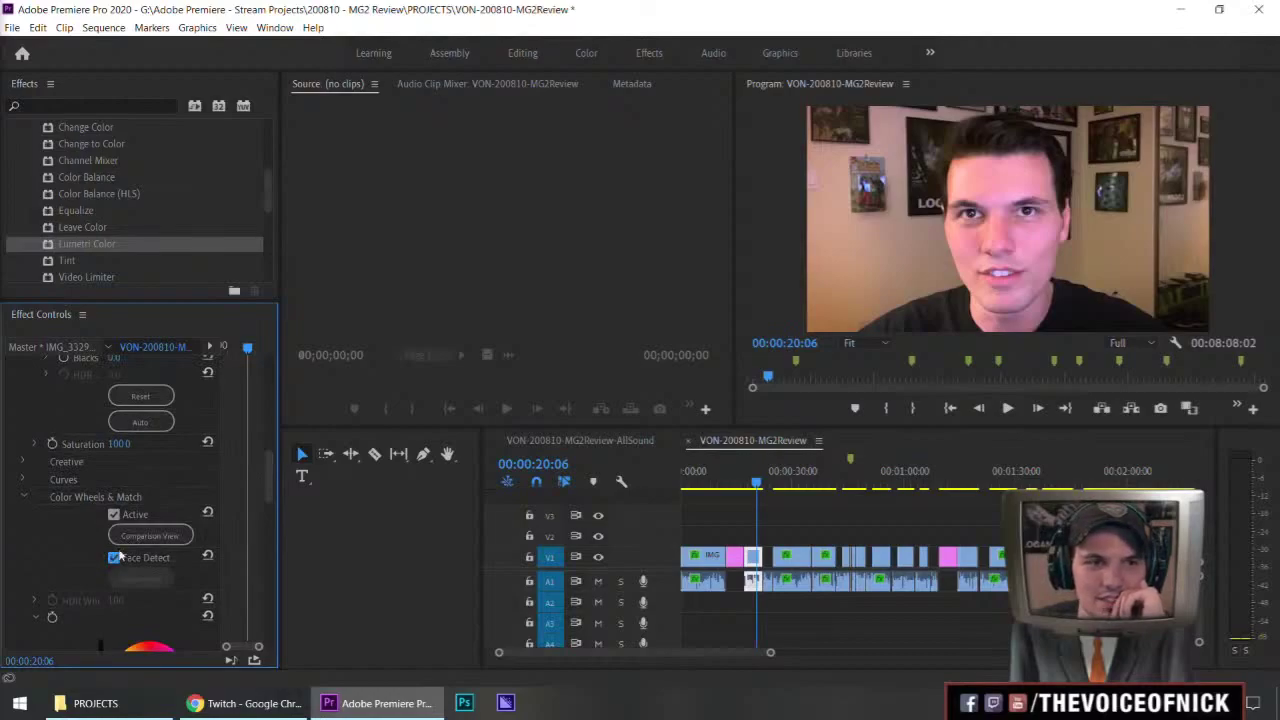
drag(266, 480, 269, 447)
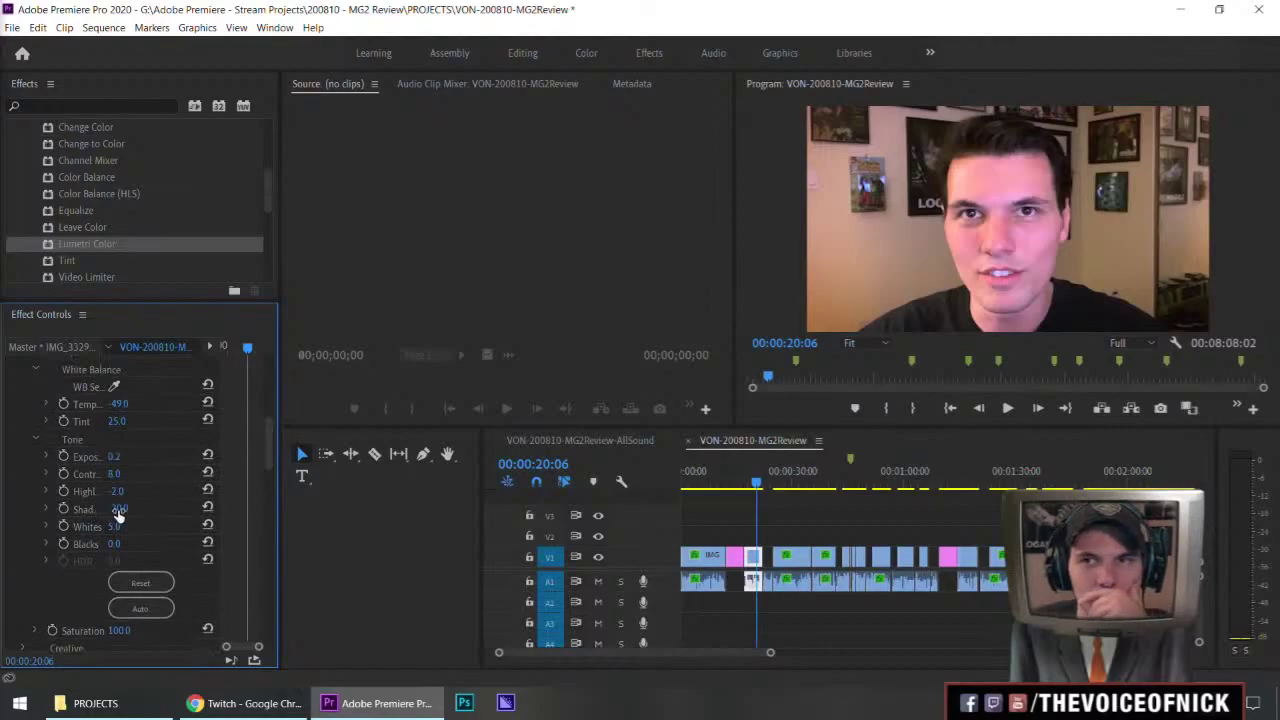
scroll(50, 465, up, 4)
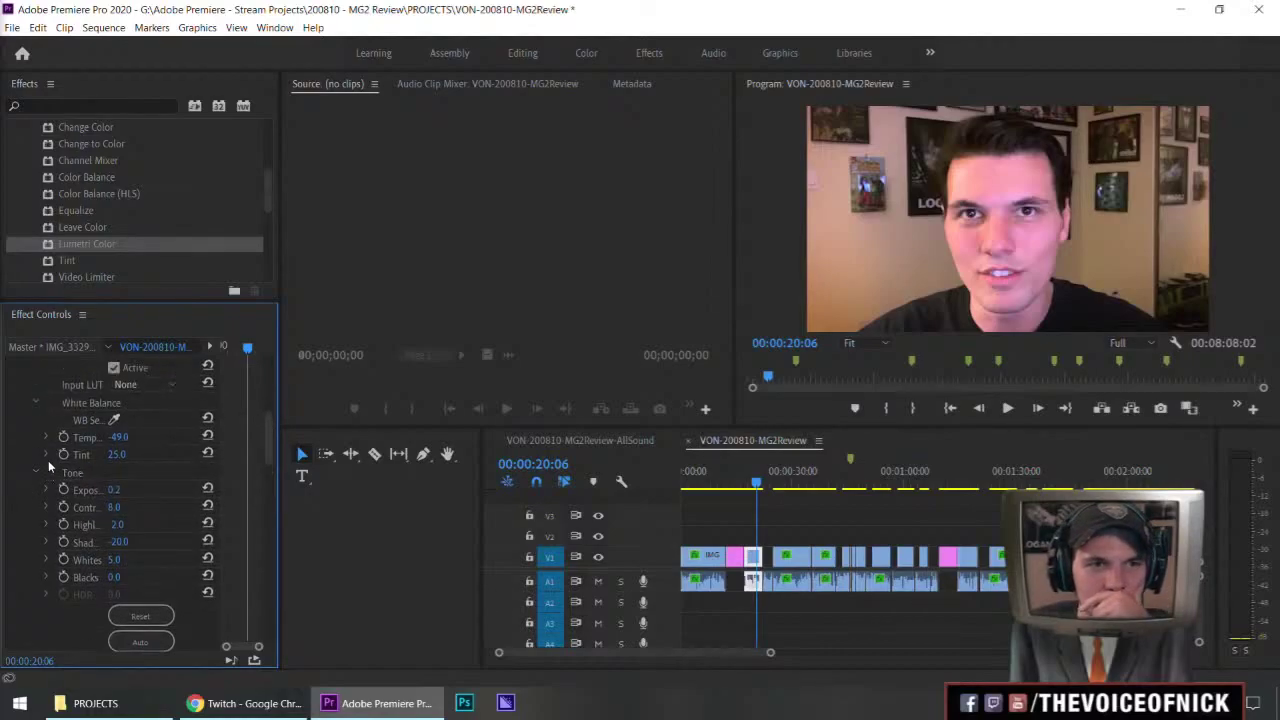
scroll(13, 456, down, 3)
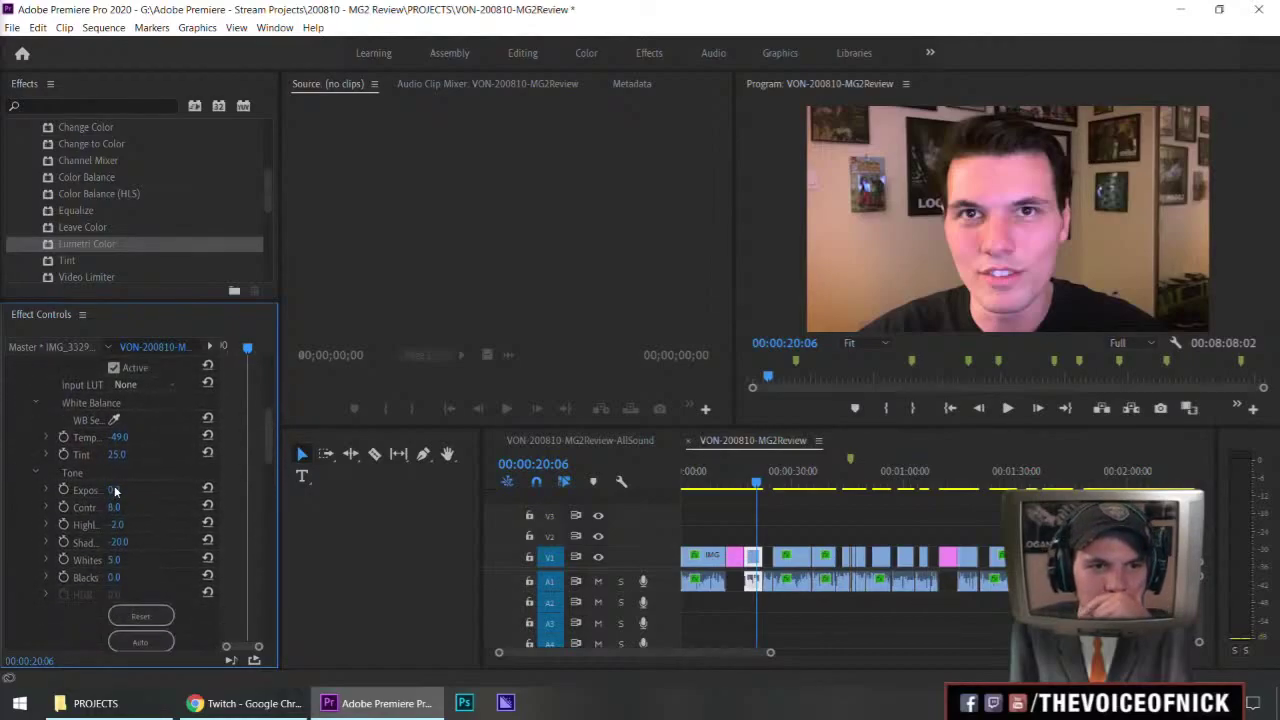
click(116, 489)
text(-0.2)
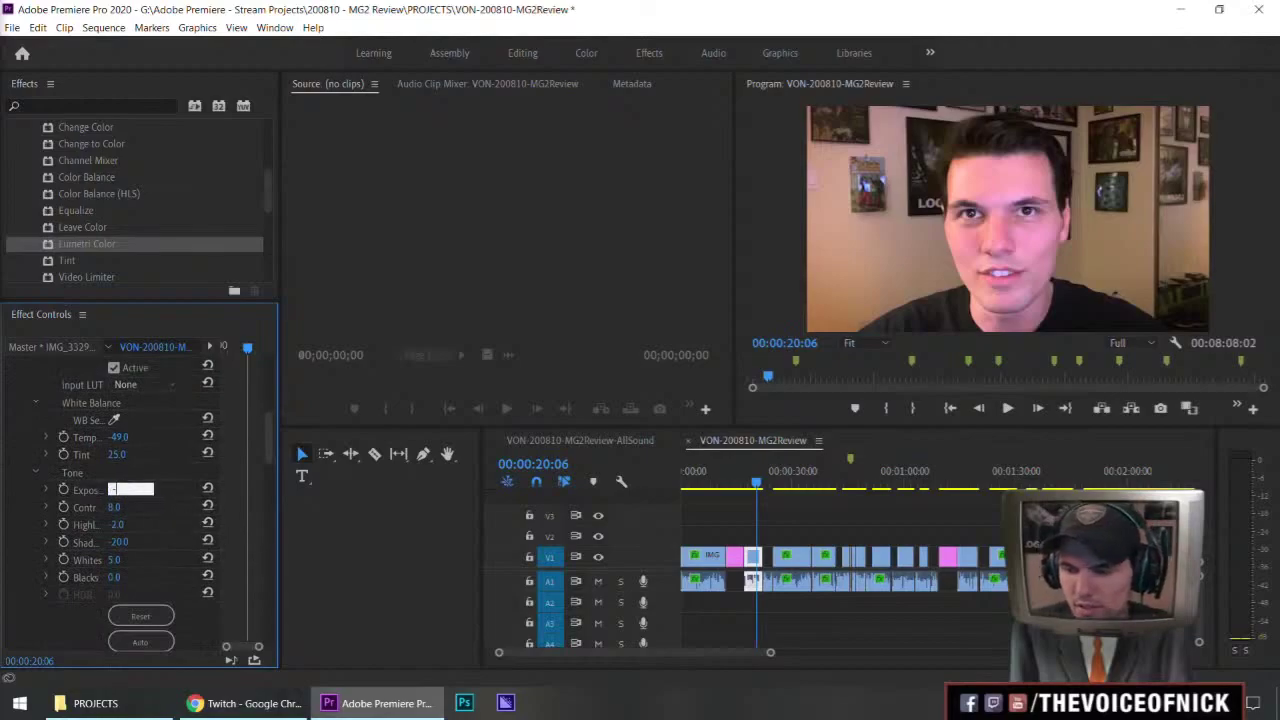
key(Return)
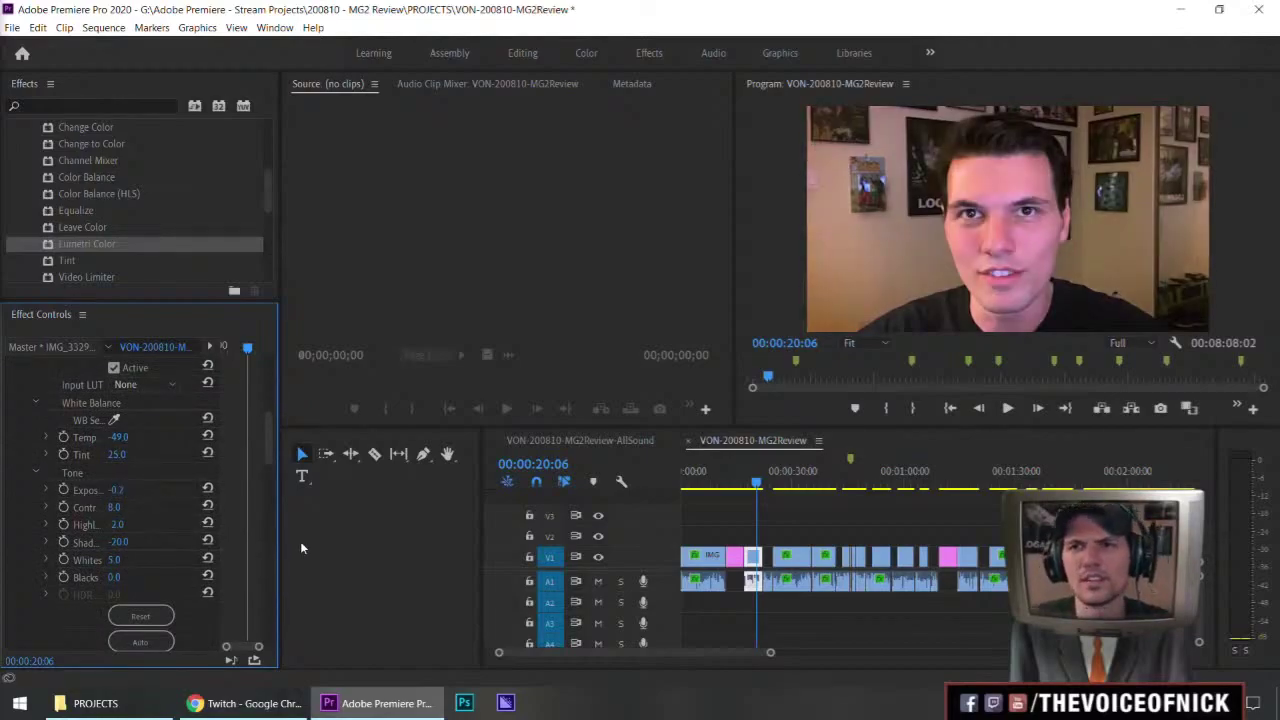
key(ctrl+z)
key(ctrl+shift+z)
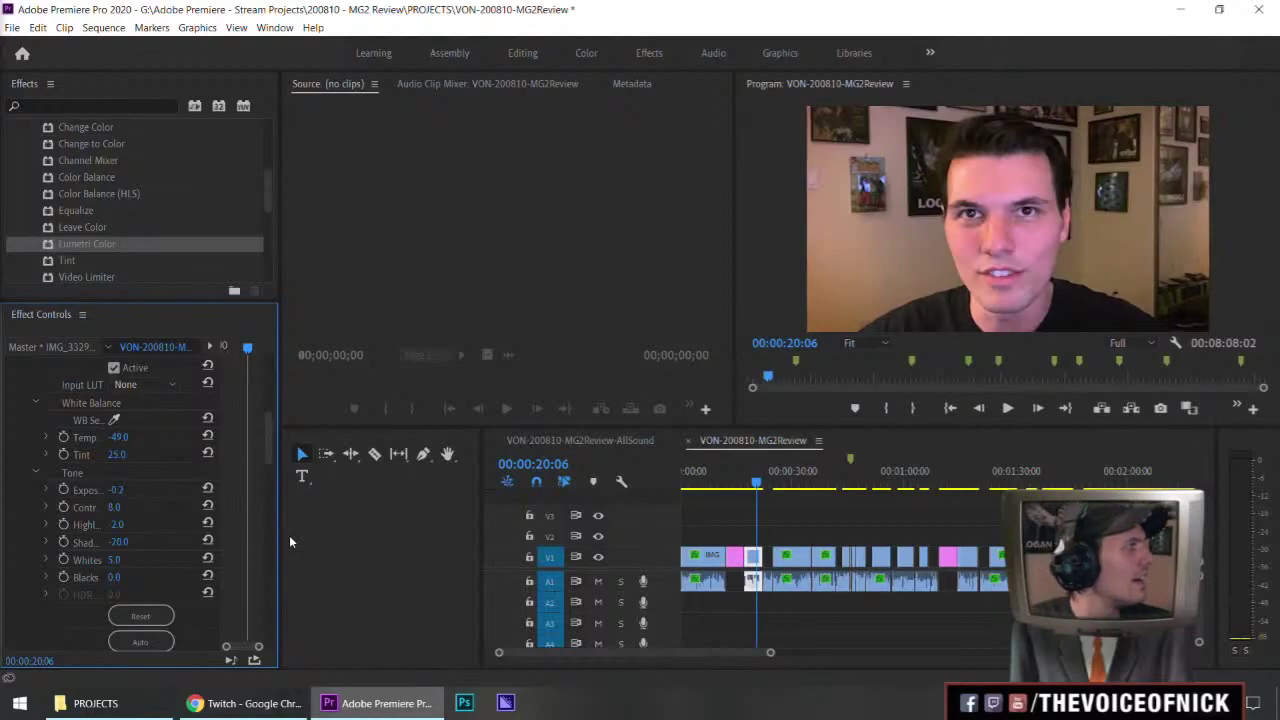
key(ctrl+z)
key(ctrl+shift+z)
key(ctrl+z)
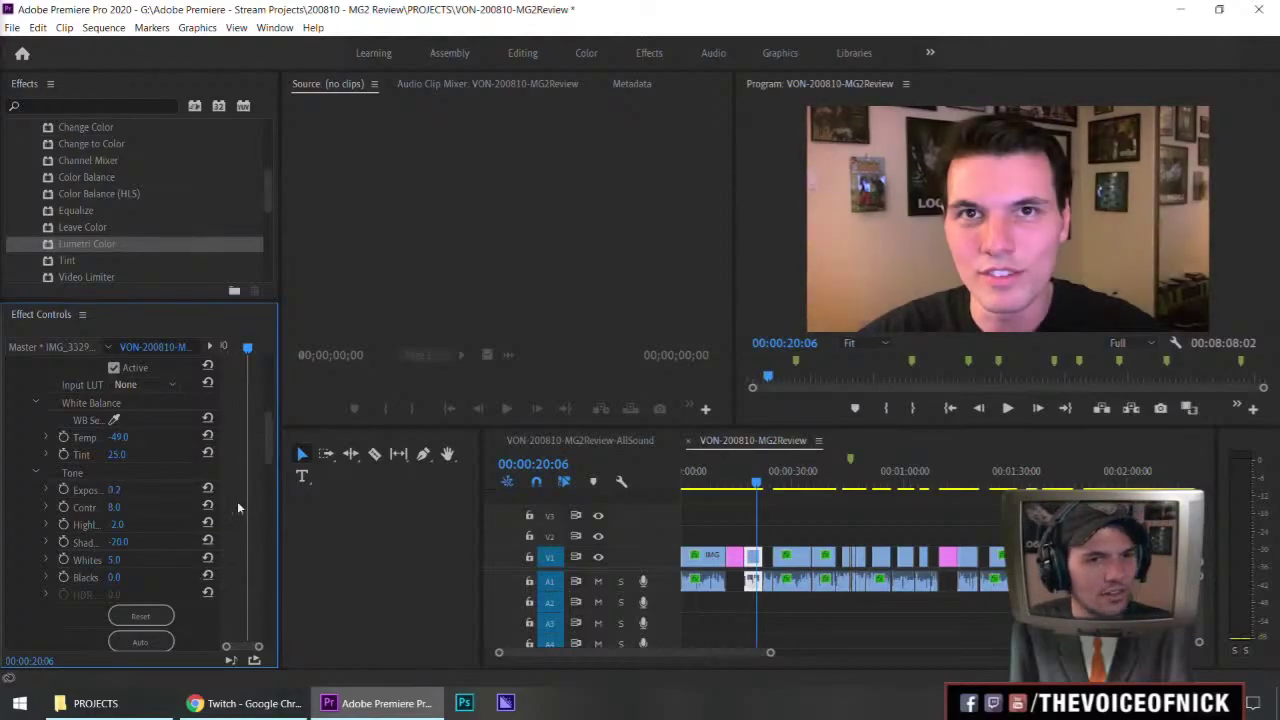
- Try a Lumetri saturation of 80 on the selected clip, and set it to 90
drag(271, 442, 271, 456)
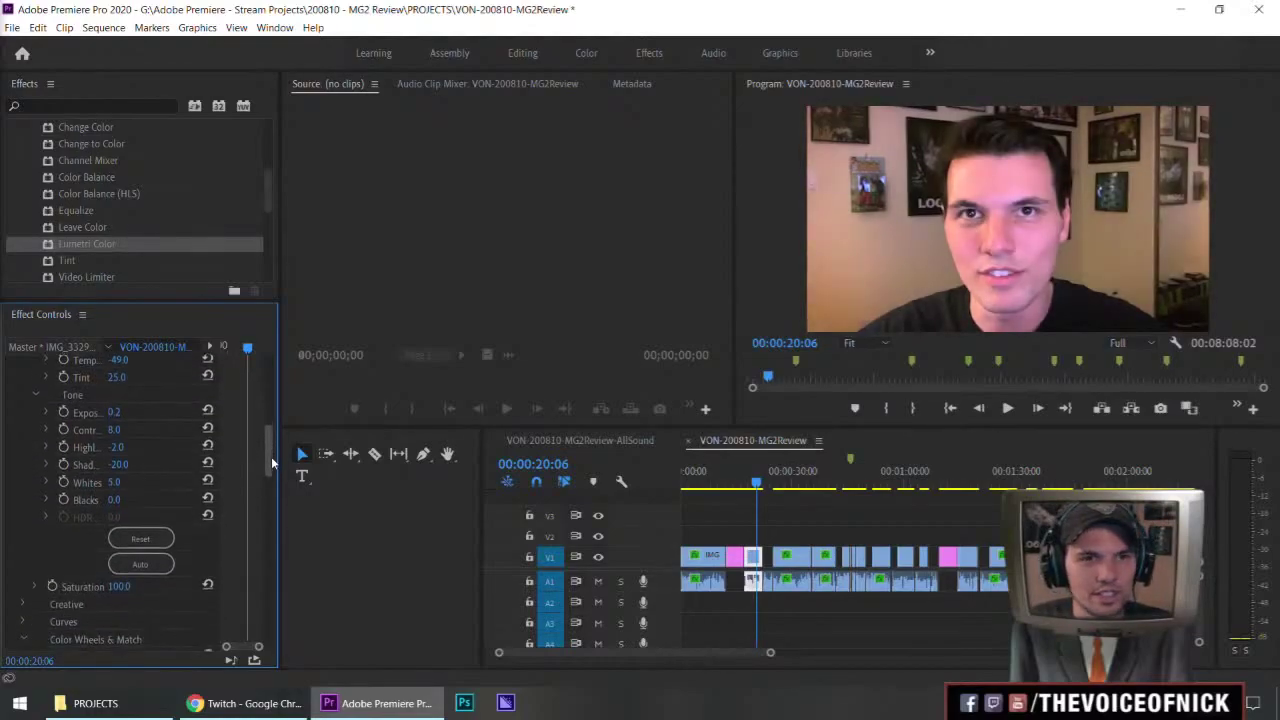
click(124, 586)
key(BackSpace)
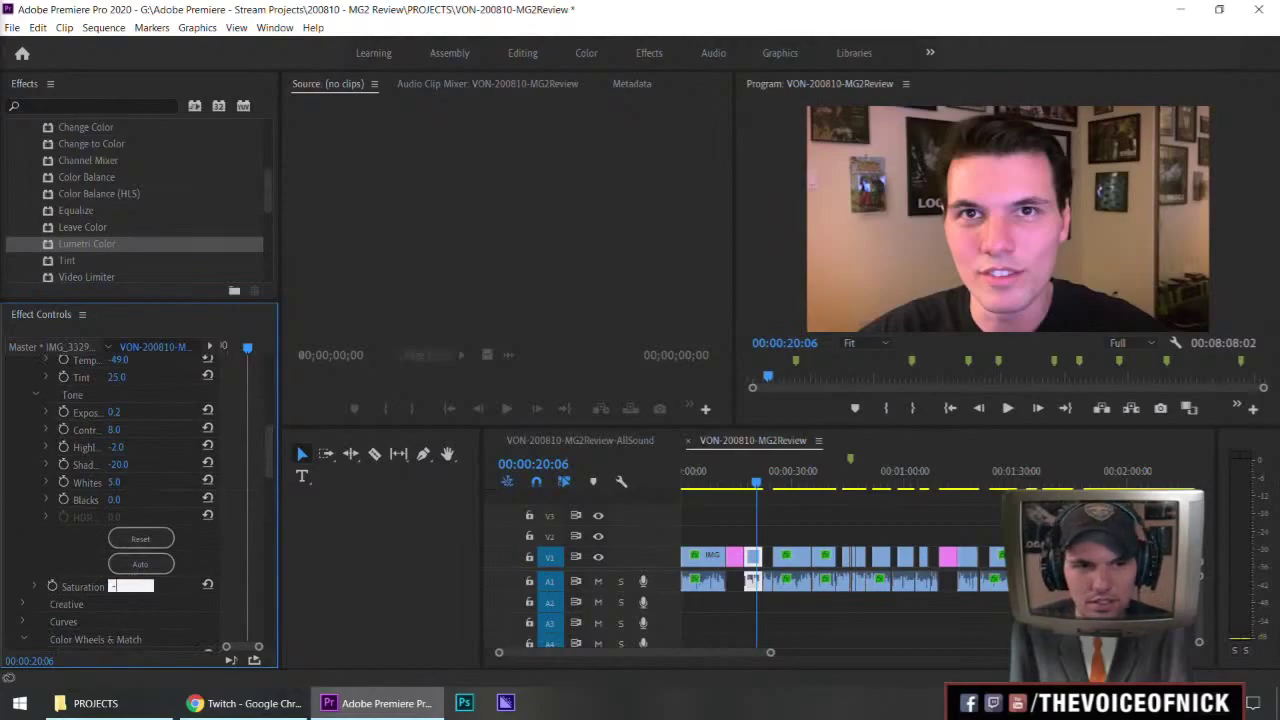
text(80)
key(Return)
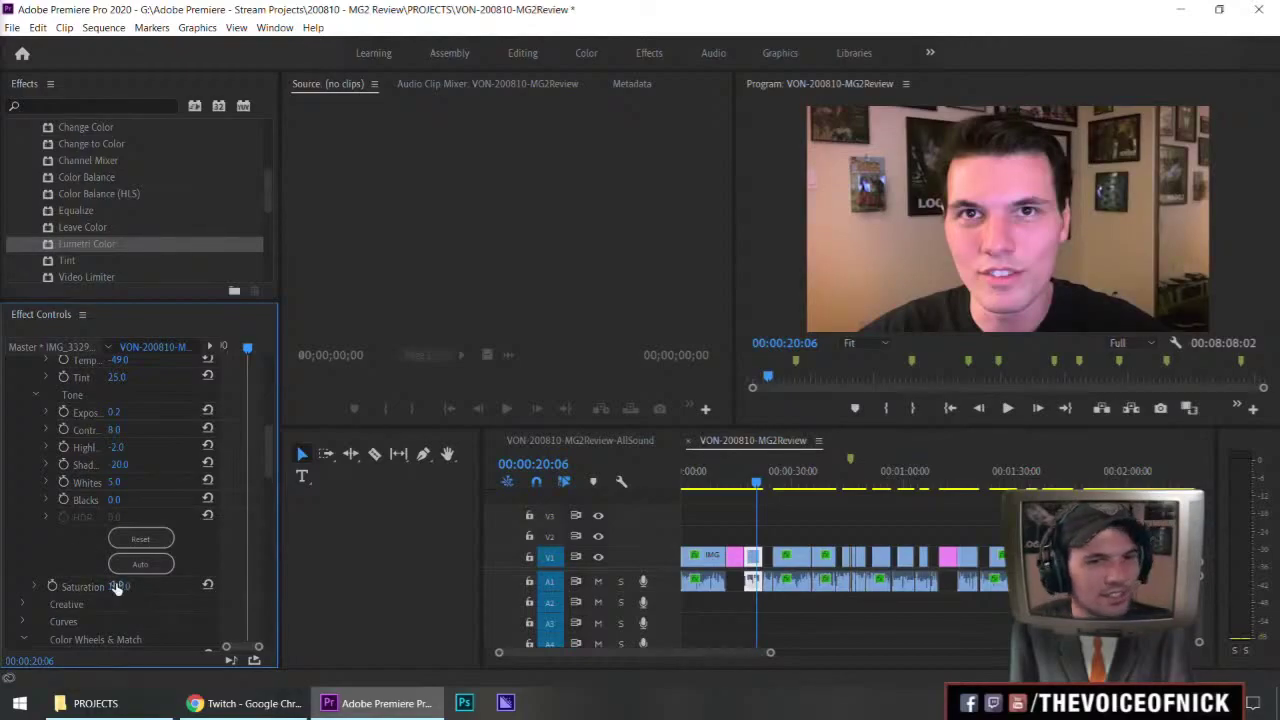
click(124, 587)
text(90)
key(Return)
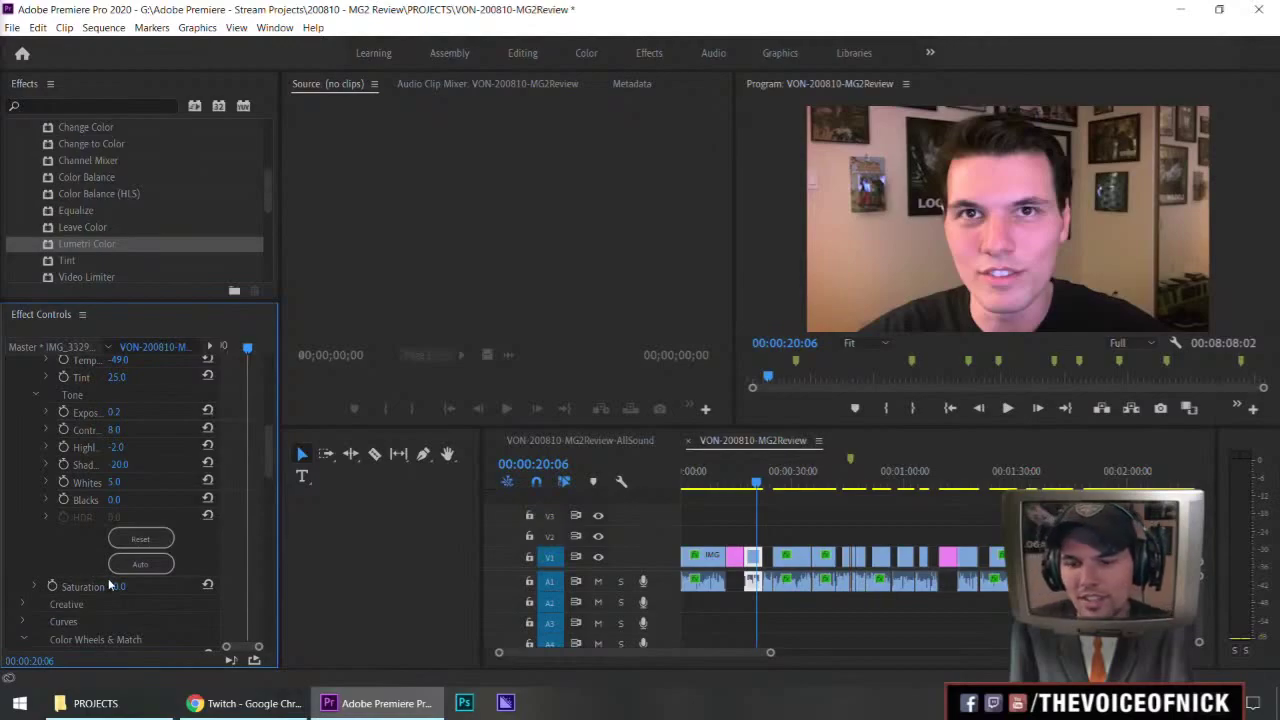
- Copy the color-corrected clip at the playhead, and remove the time remapping and Lumetri Color attributes from all V1 clips, keeping motion and opacity
click(852, 536)
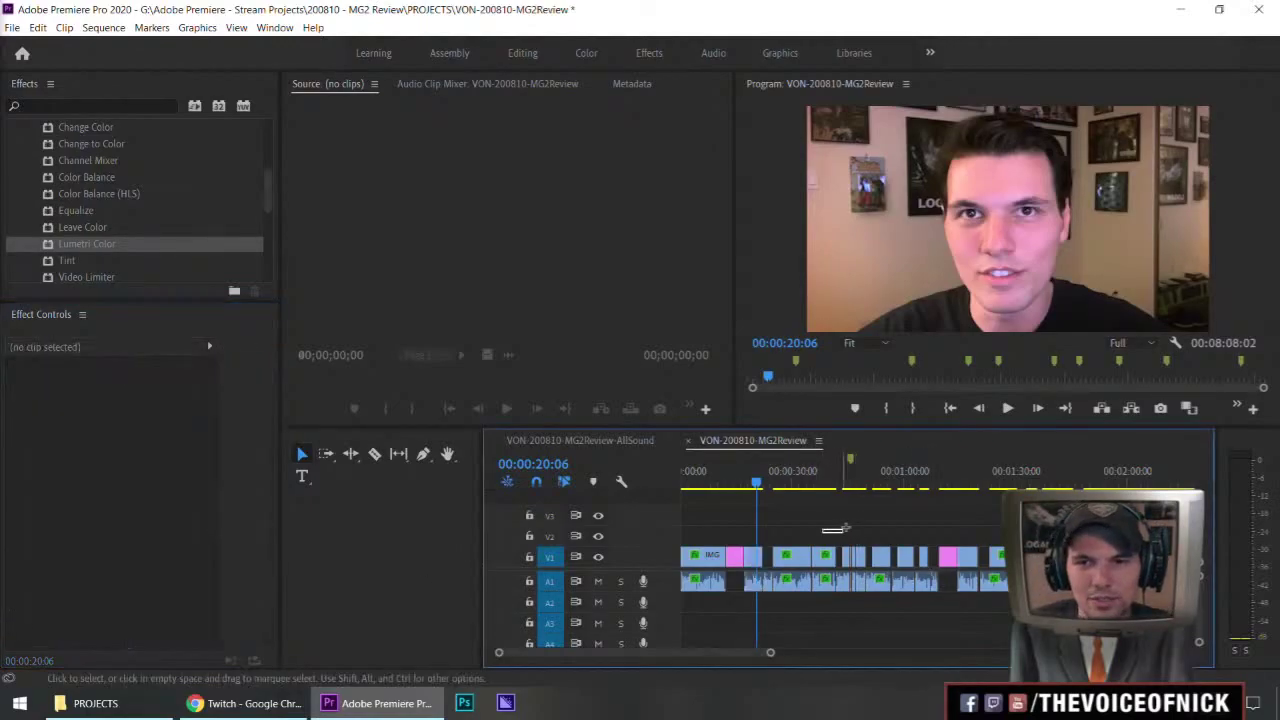
click(755, 555)
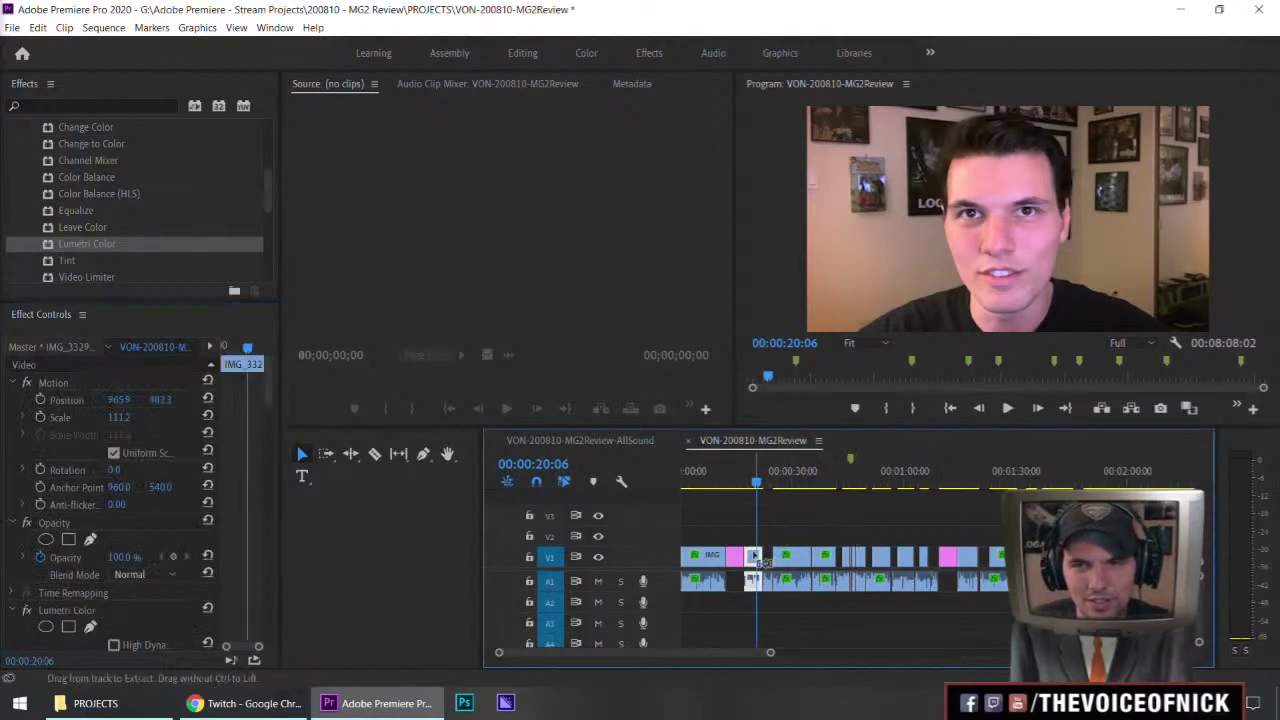
key(backslash)
key(minus)
drag(985, 541, 680, 560)
mouse_move(983, 558)
mouse_down()
mouse_move(687, 552)
mouse_move(706, 561)
mouse_up()
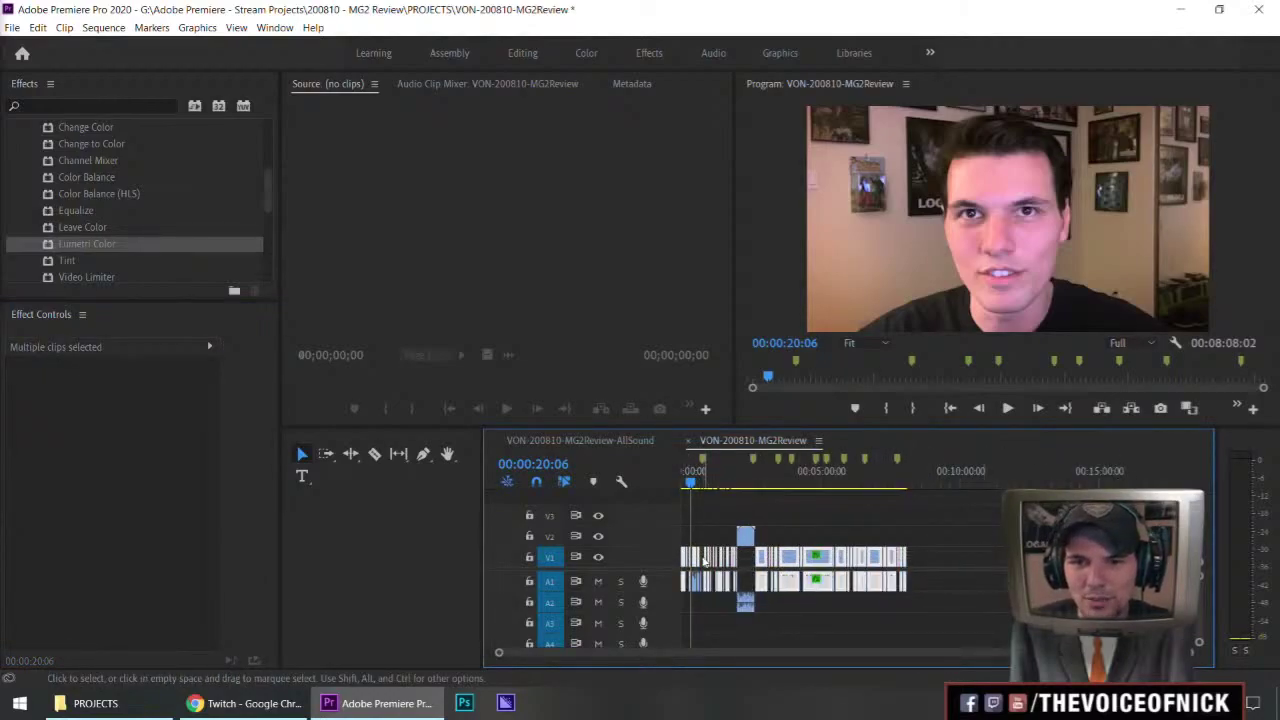
right_click(790, 566)
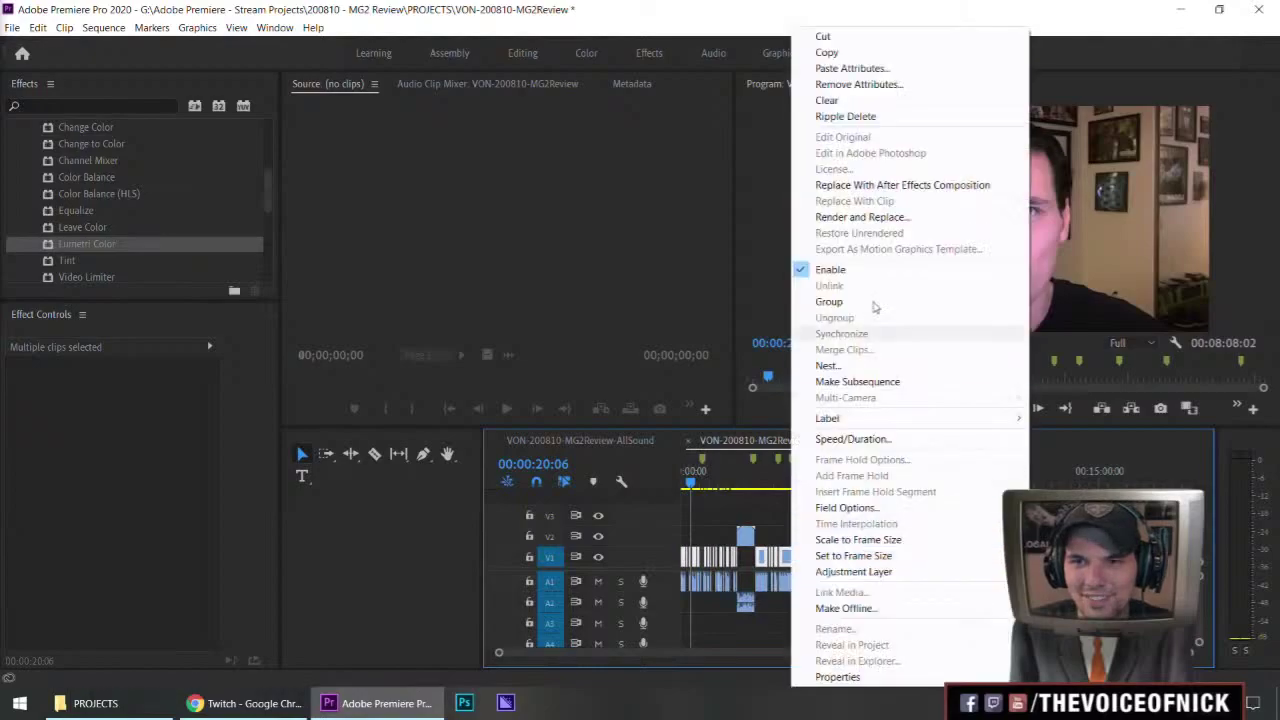
click(940, 84)
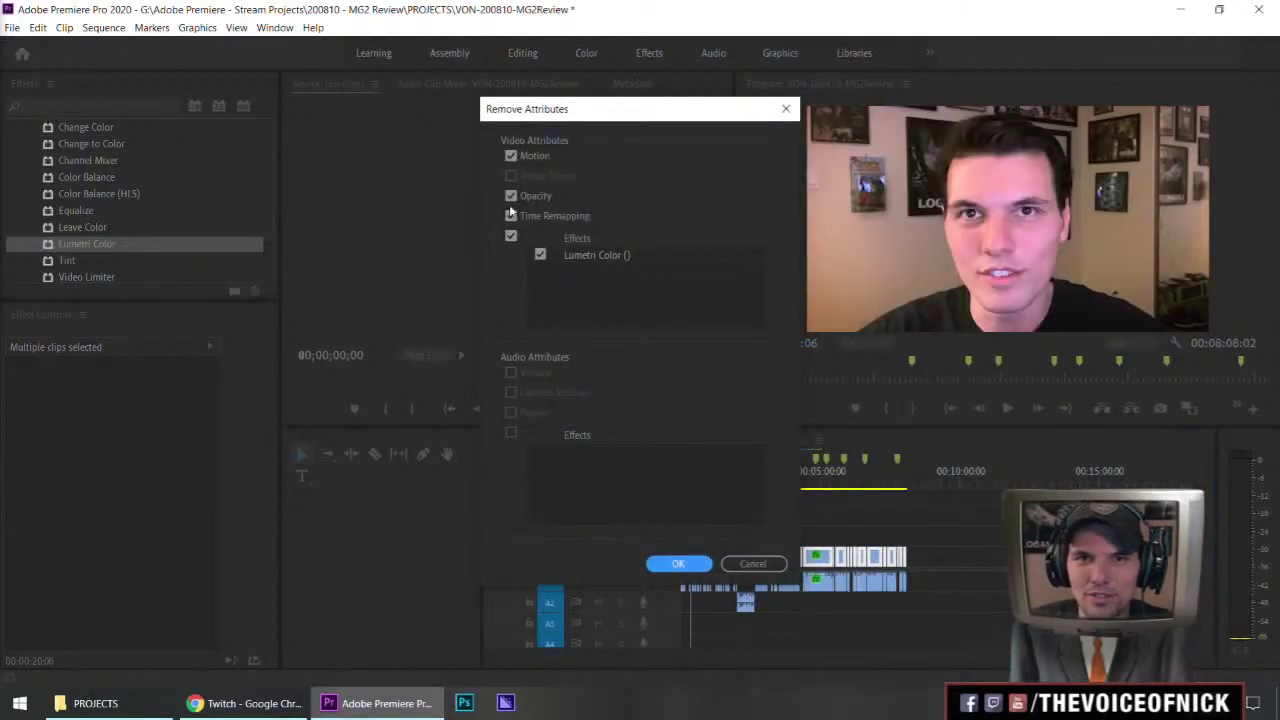
click(511, 196)
click(511, 156)
click(678, 563)
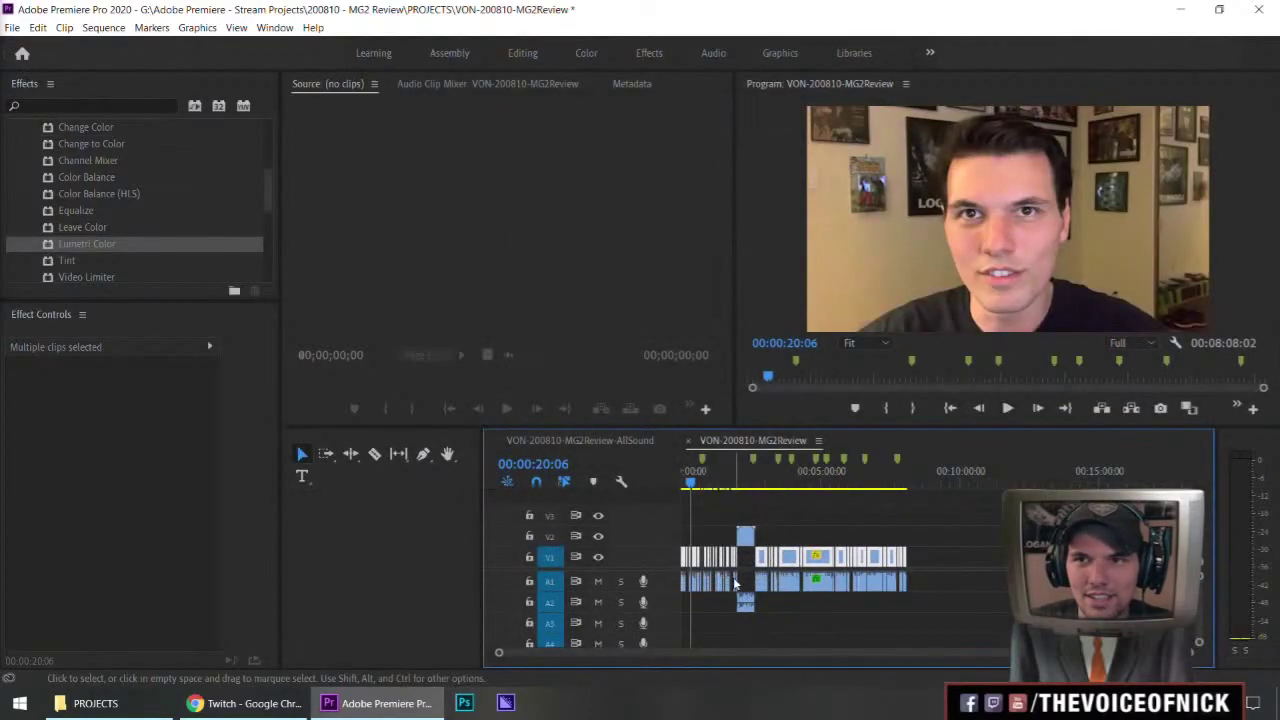
- Paste only the Lumetri Color effect attributes onto the selected V1 clips, deselect them, and save the project
right_click(813, 556)
click(873, 68)
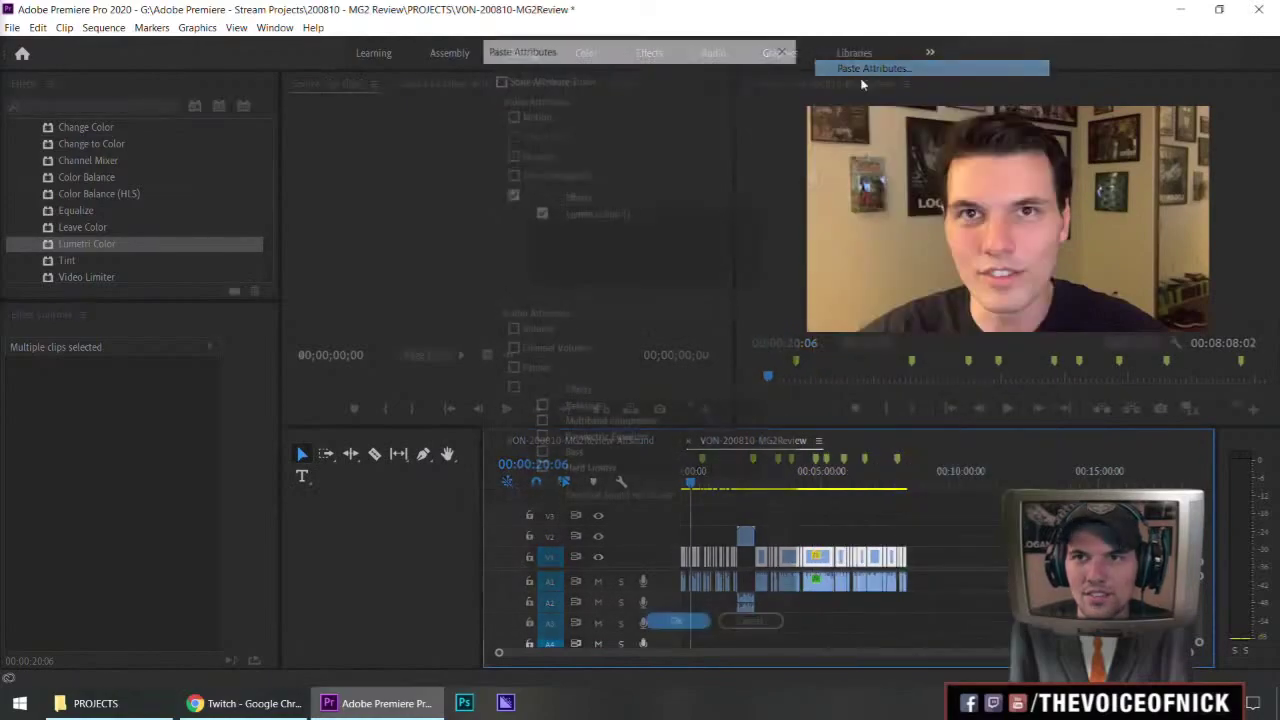
click(680, 628)
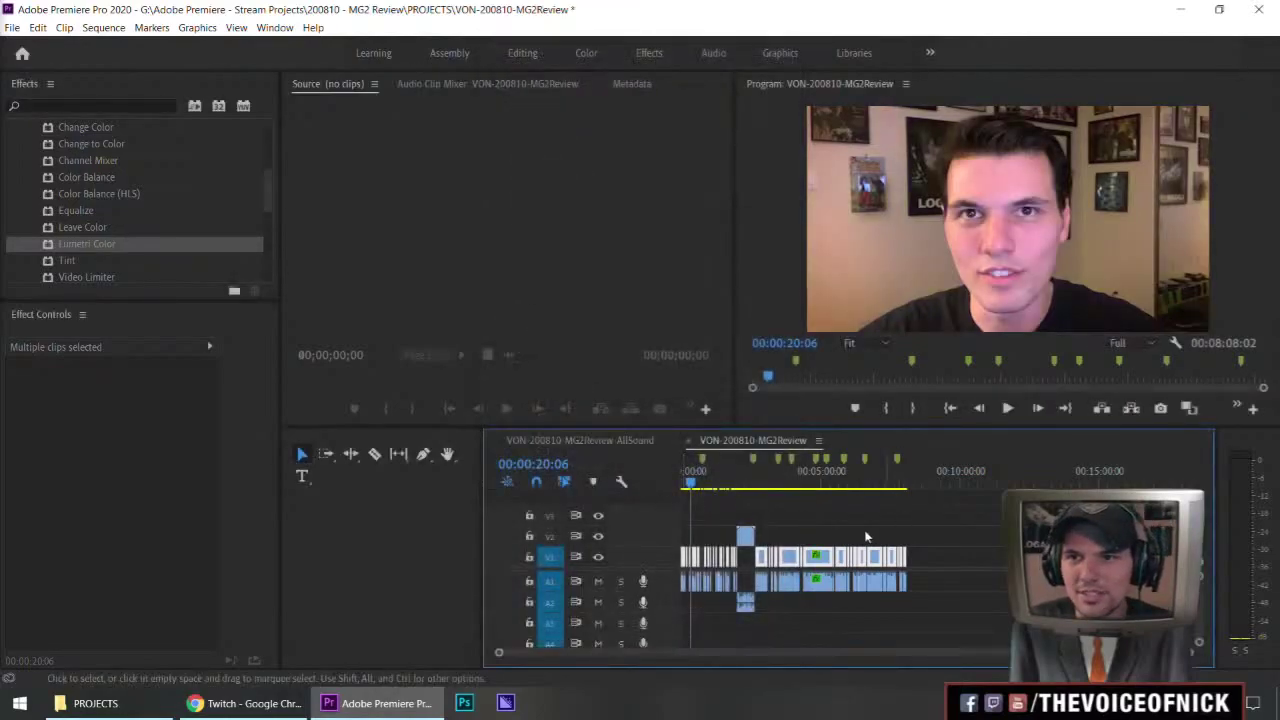
click(912, 521)
key(=)
key(=)
key(=)
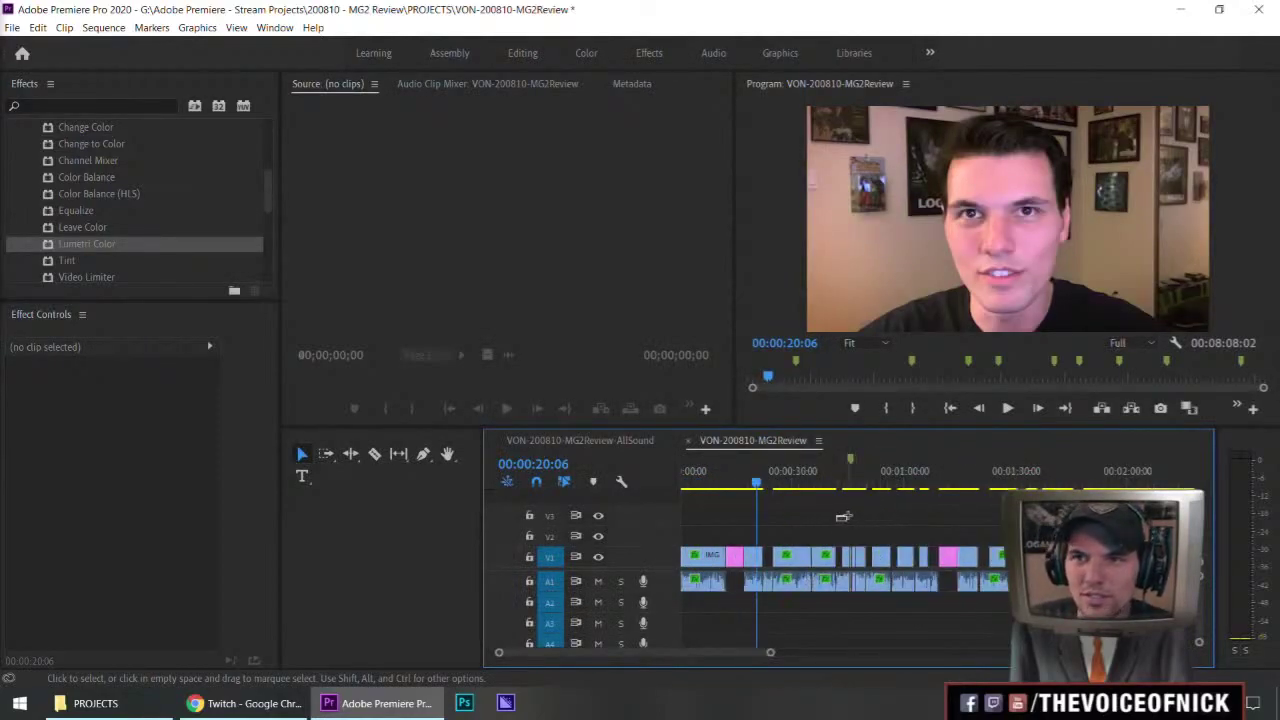
key(ctrl+s)
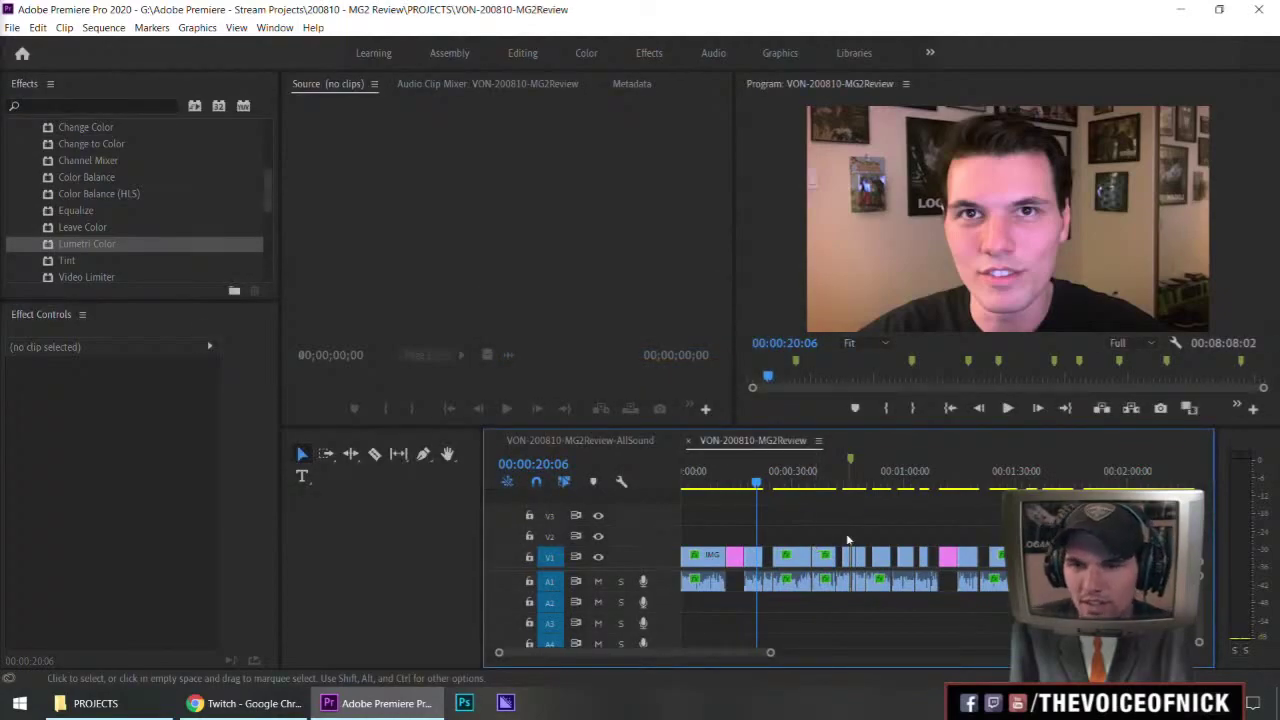
- Review the pasted color from about 00:00:06 onward, playing the sequence through to about 00:00:36:21
key(Up)
key(space)
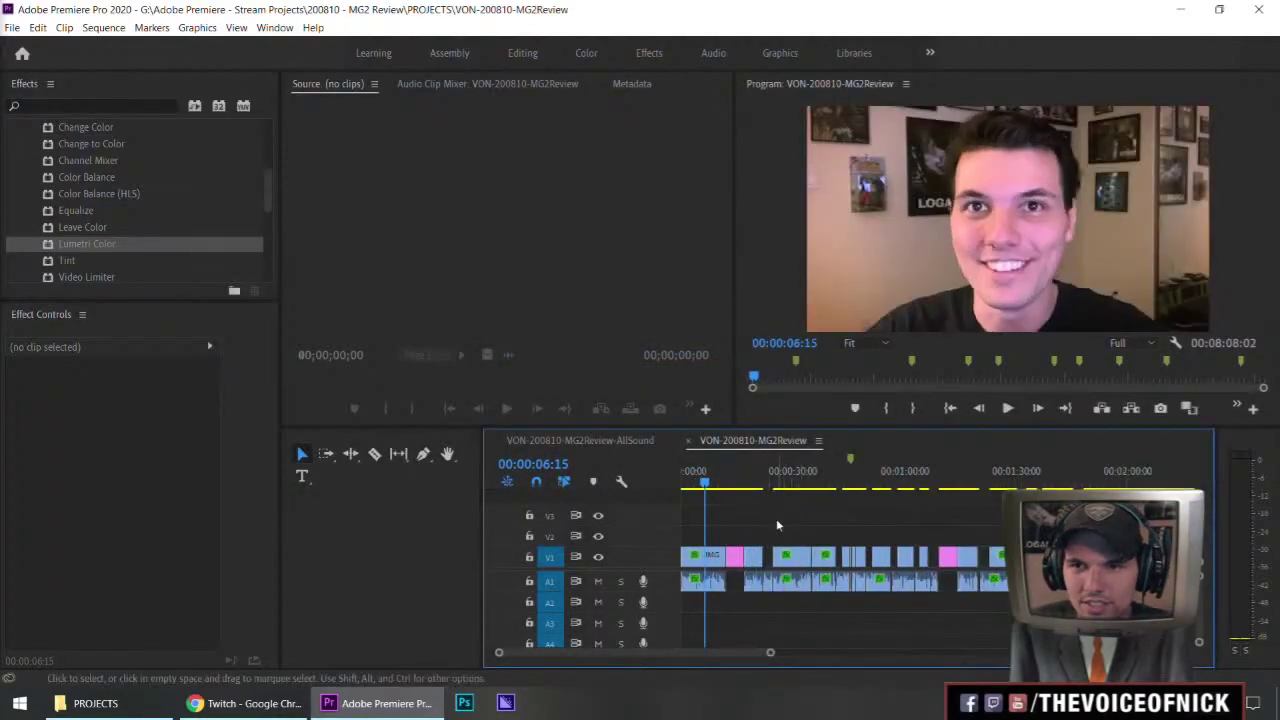
key(Down)
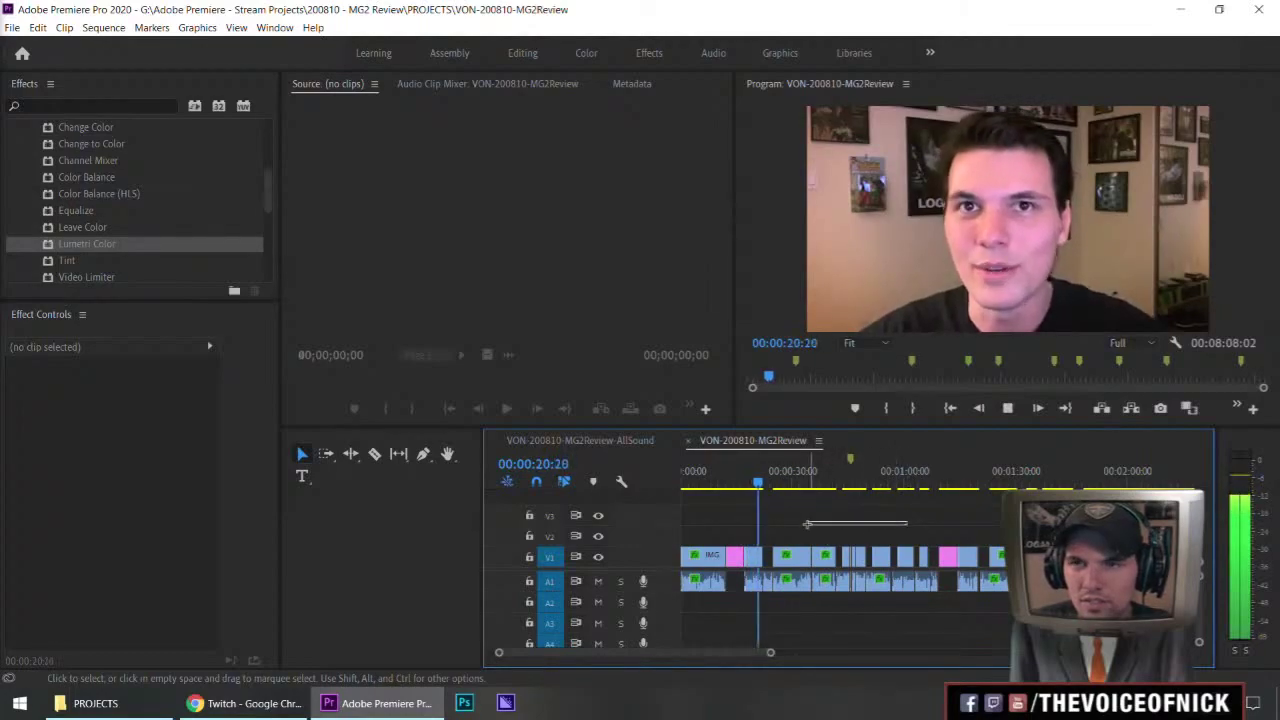
key(=)
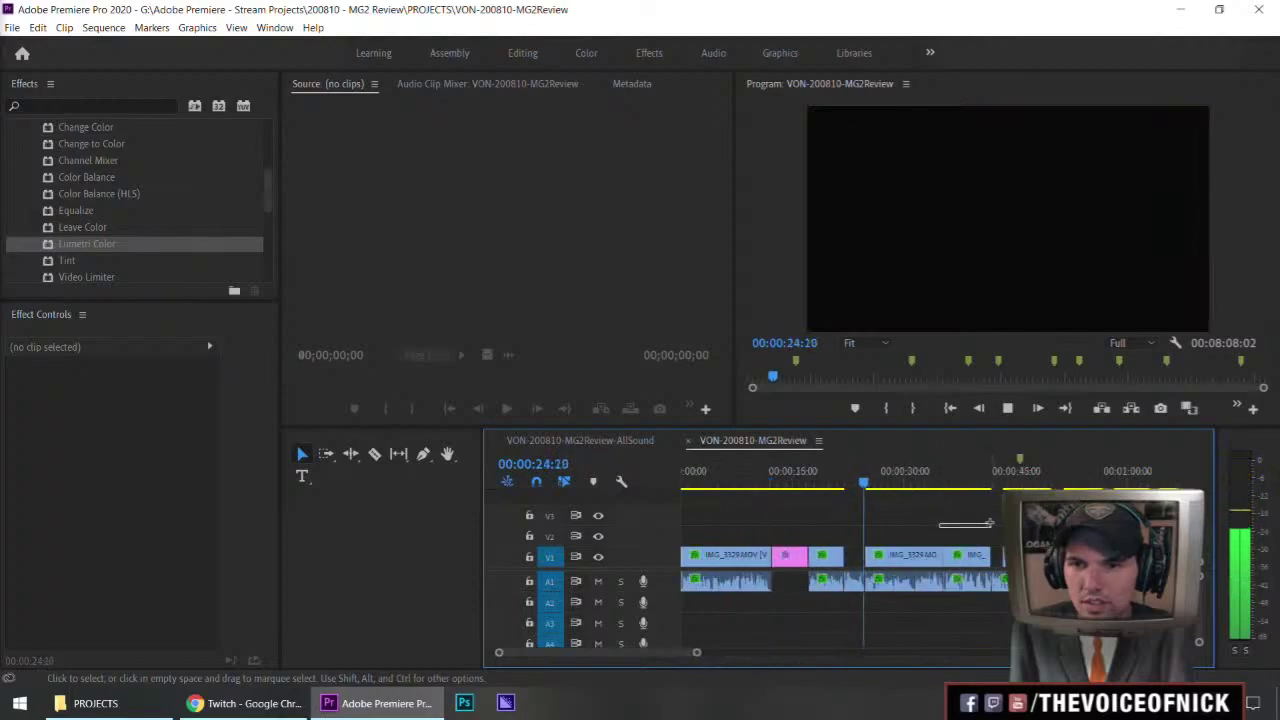
key(=)
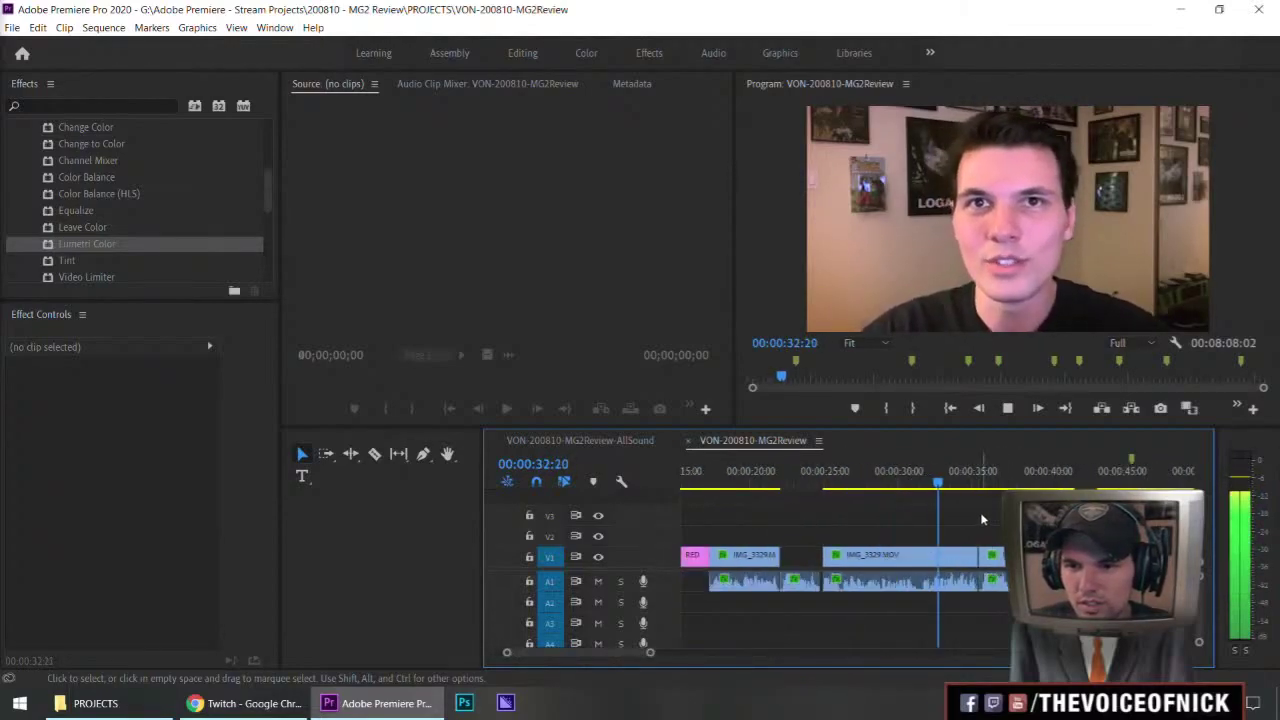
key(=)
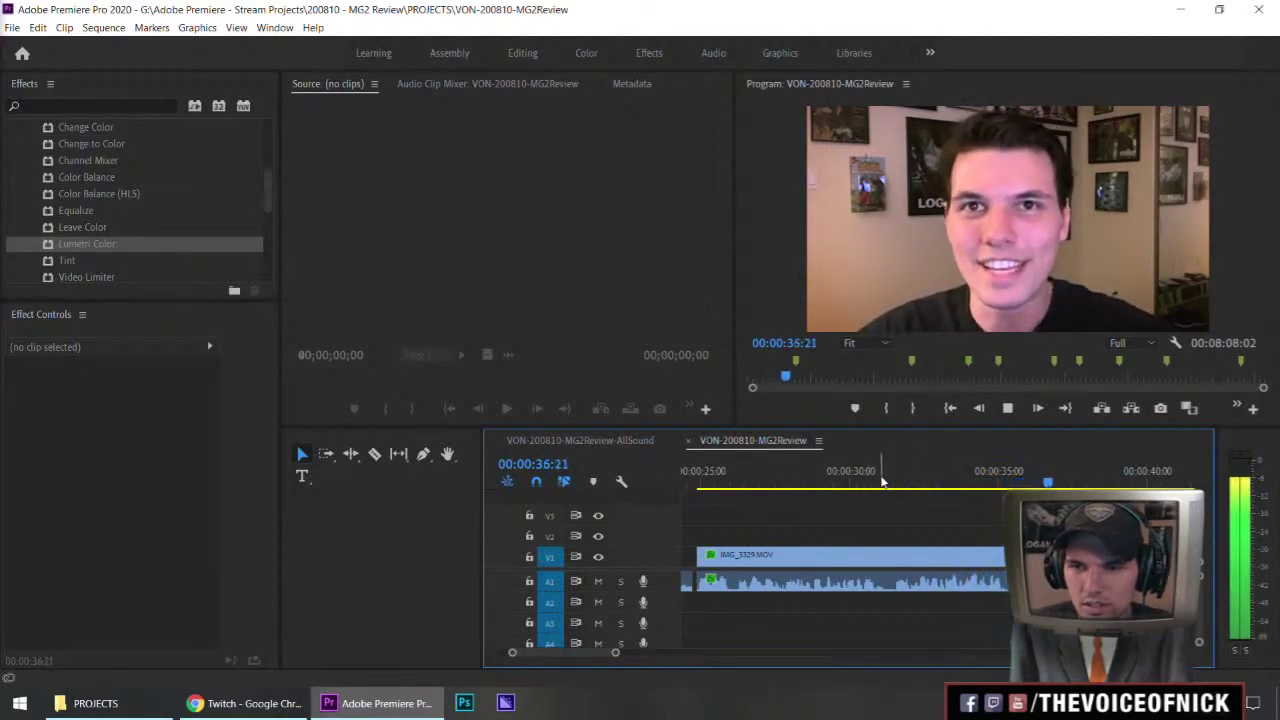
- Cut the long IMG_3329.MOV clip just after 00:00:31:00 and ripple-delete the short section following the cut
click(884, 486)
key(=)
key(=)
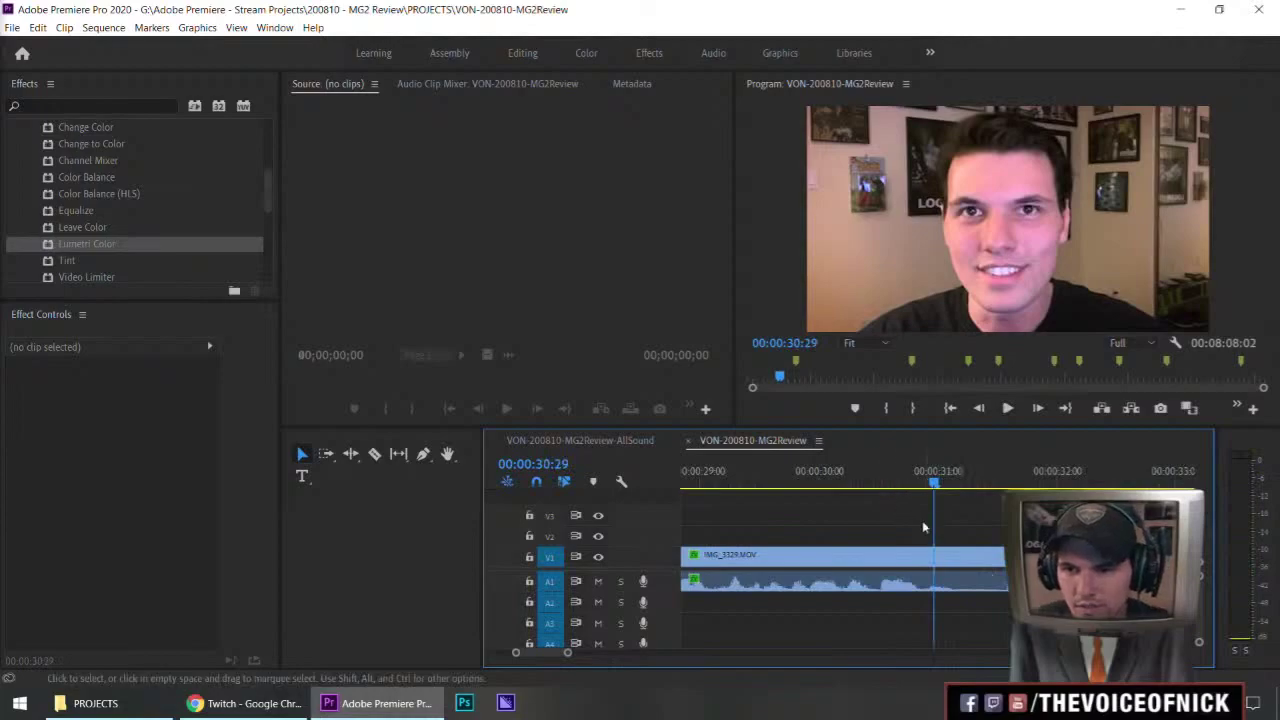
key(space)
key(space)
key(c)
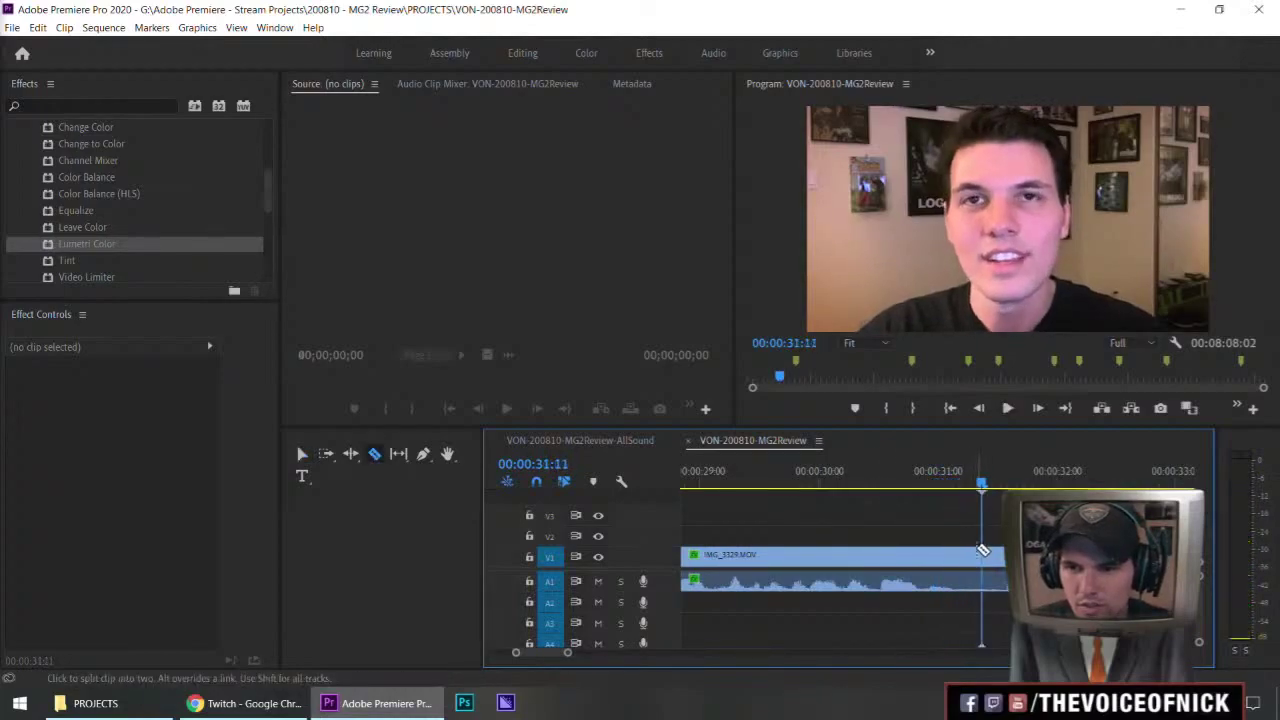
click(972, 557)
key(v)
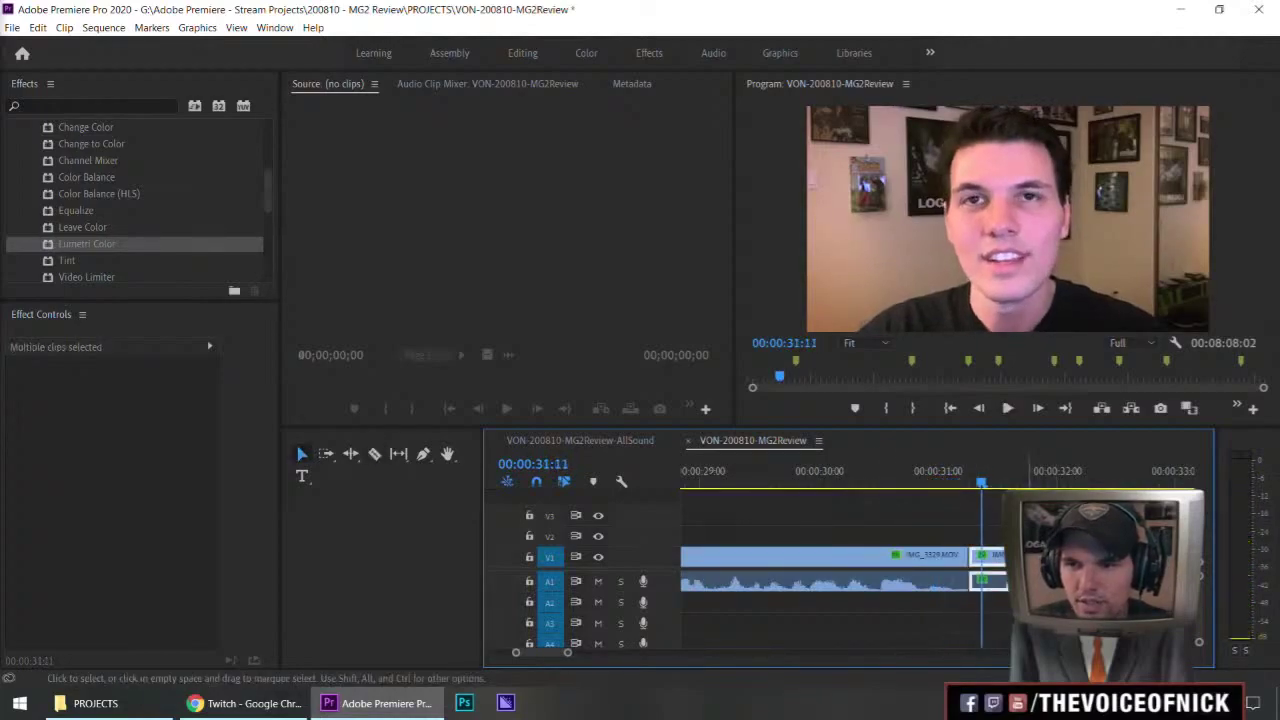
key(q)
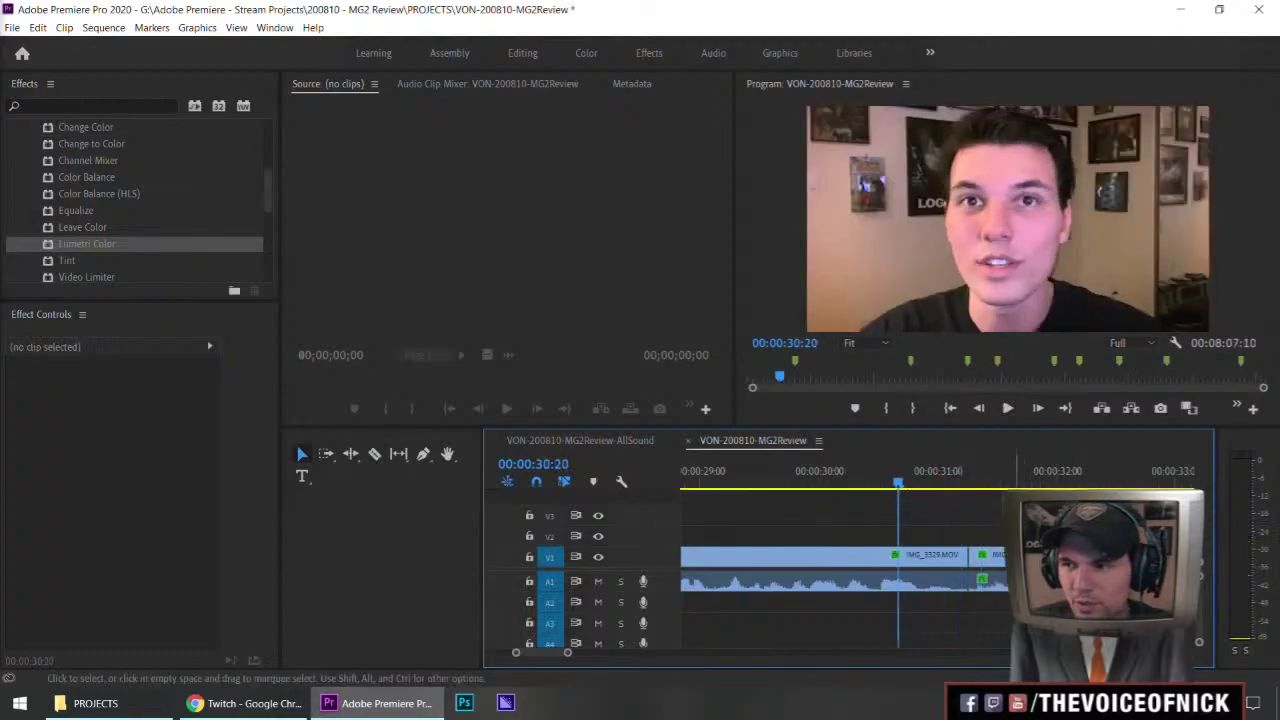
- Play the sequence across the new cut from 00:00:30:20 to 00:00:31:20
key(minus)
key(minus)
key(minus)
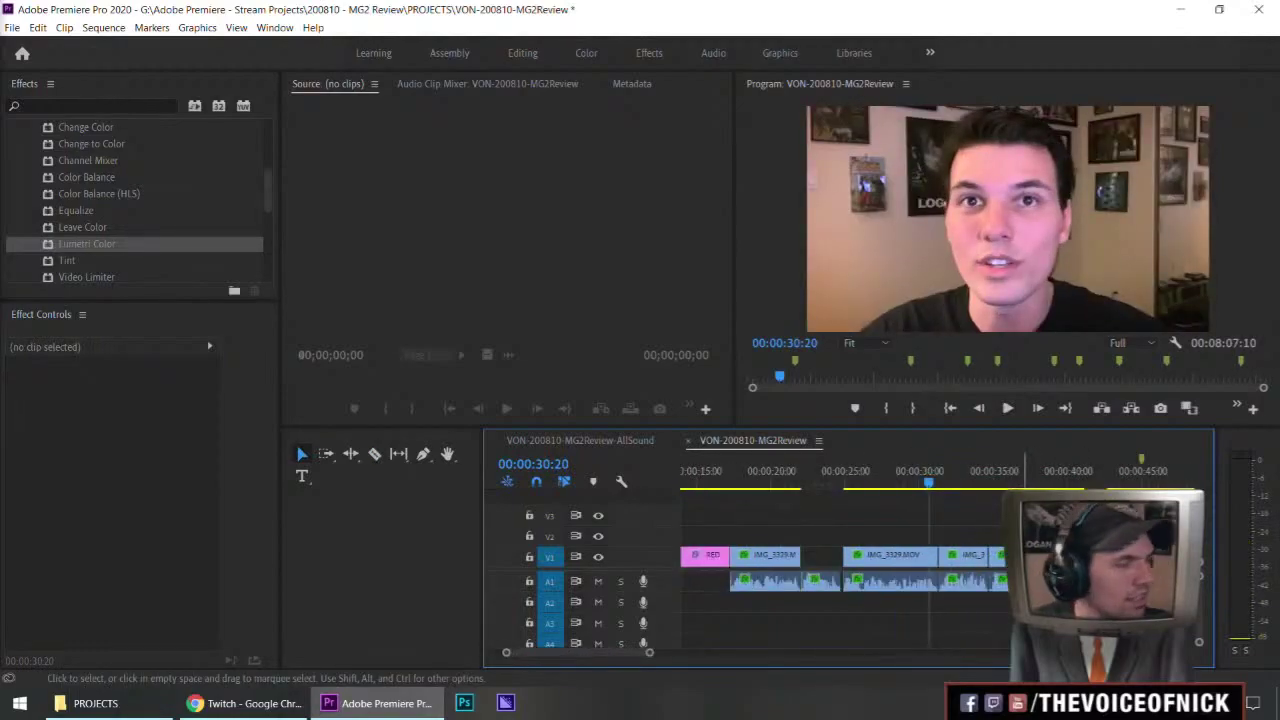
key(minus)
key(minus)
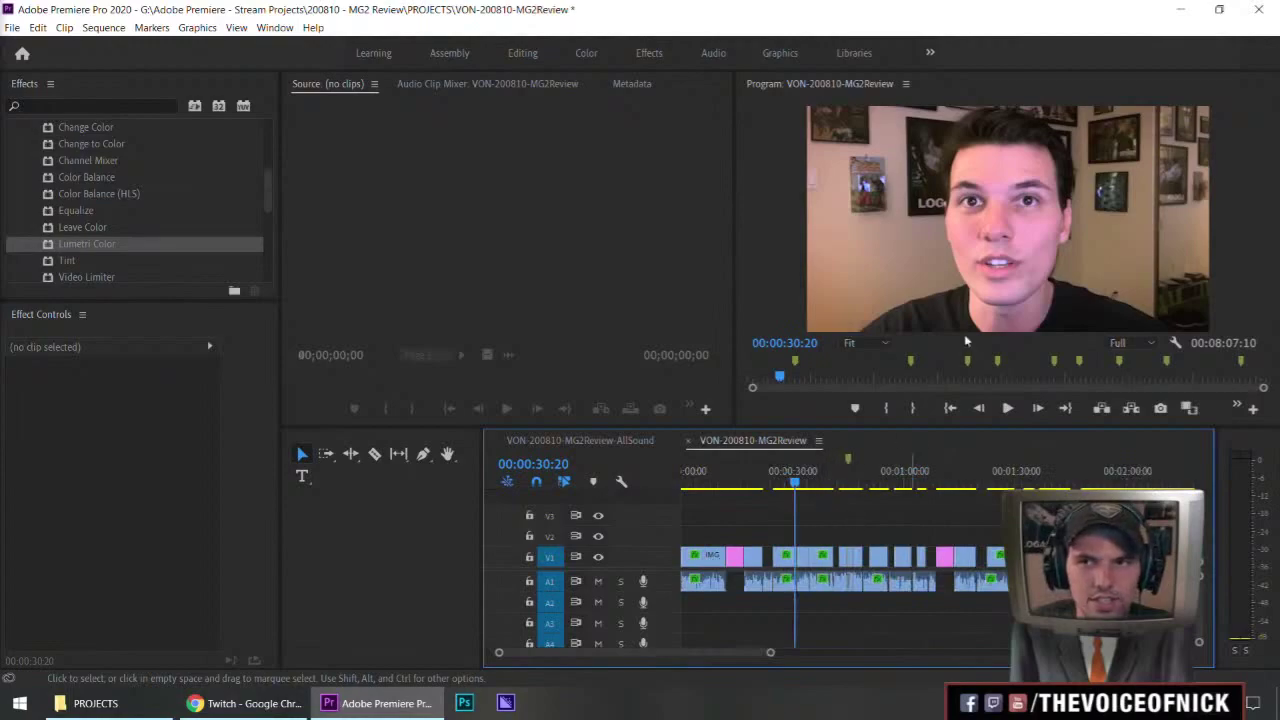
key(space)
key(space)
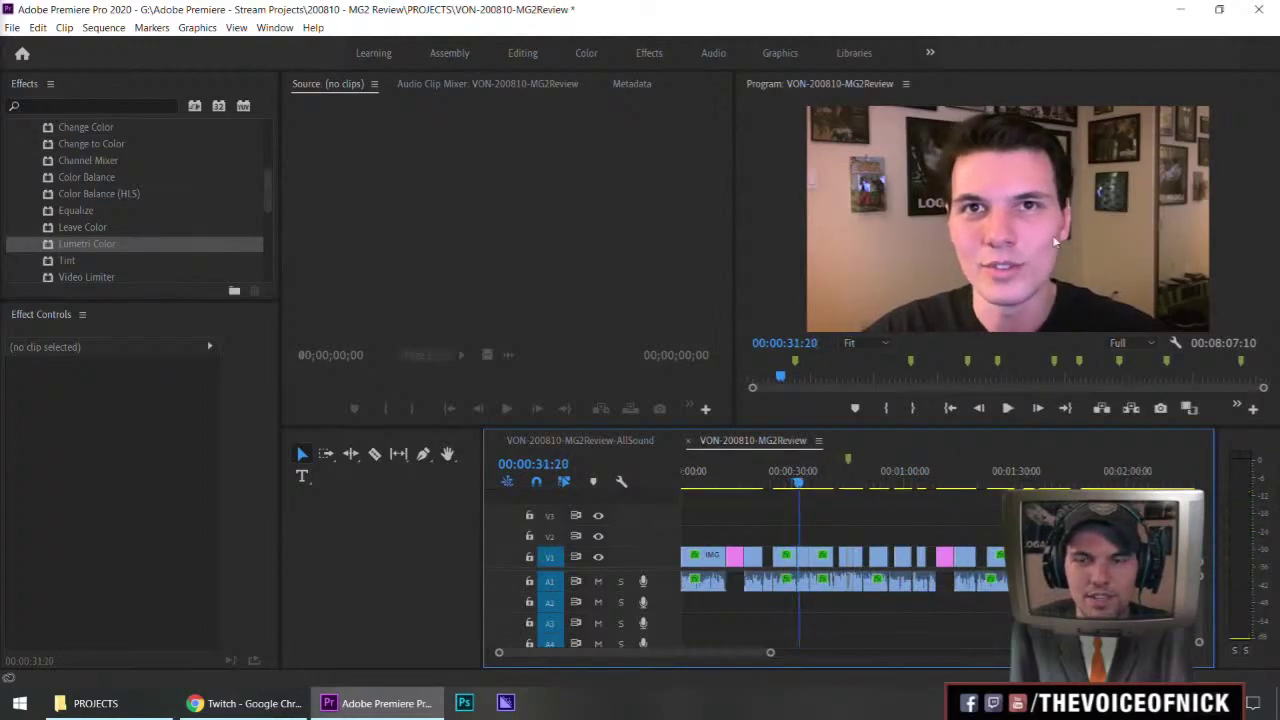
- Replay the sequence from about 00:00:27, roughly four seconds before the new cut, to check the transition
key(minus)
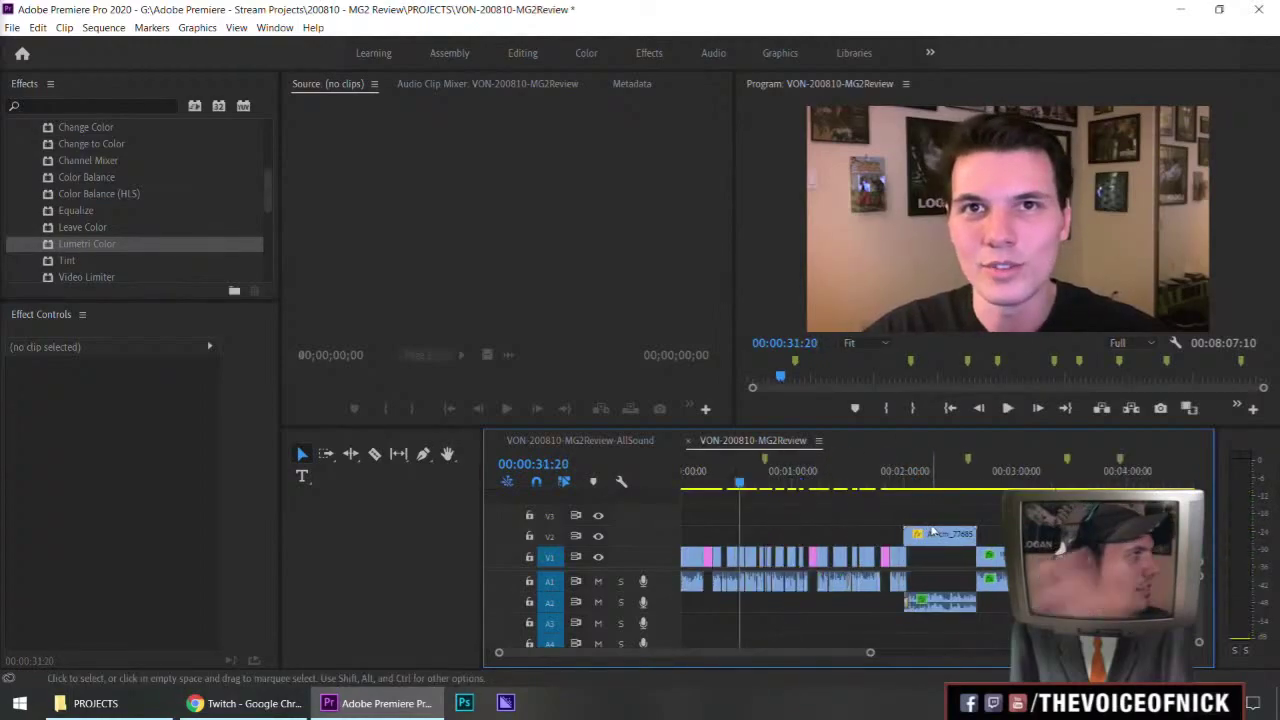
key(minus)
key(equal)
key(equal)
key(equal)
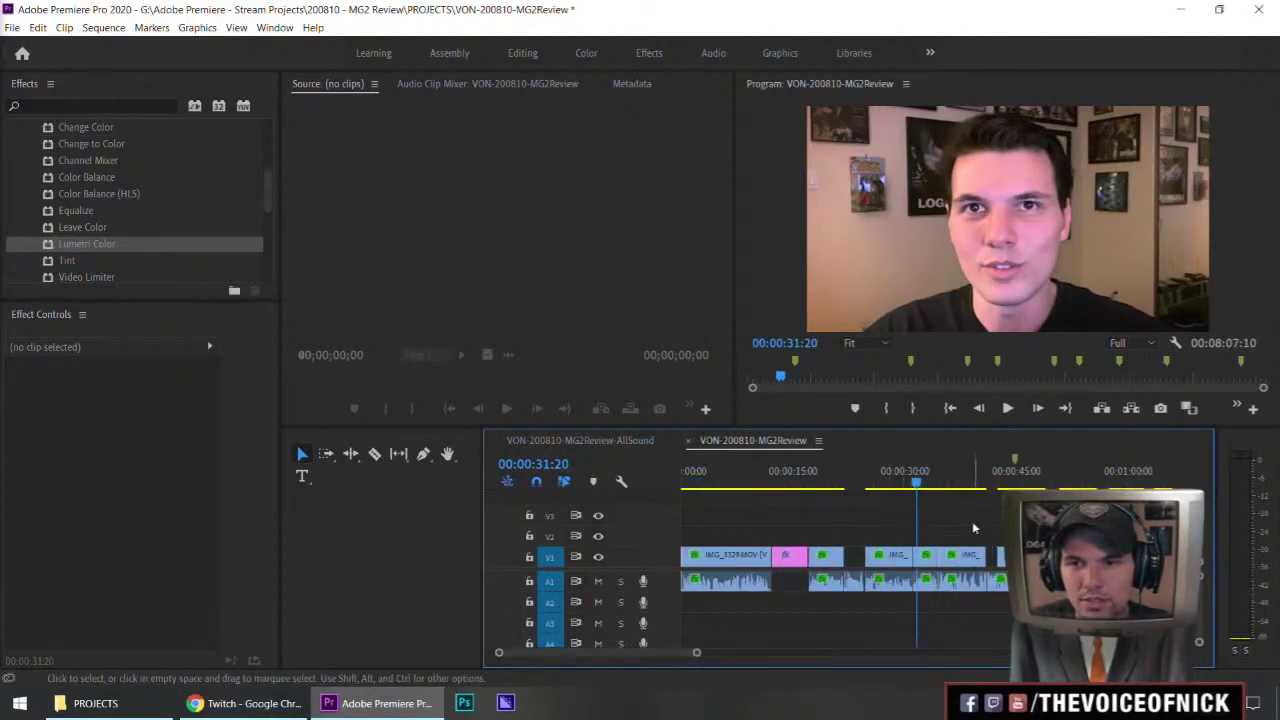
key(equal)
key(equal)
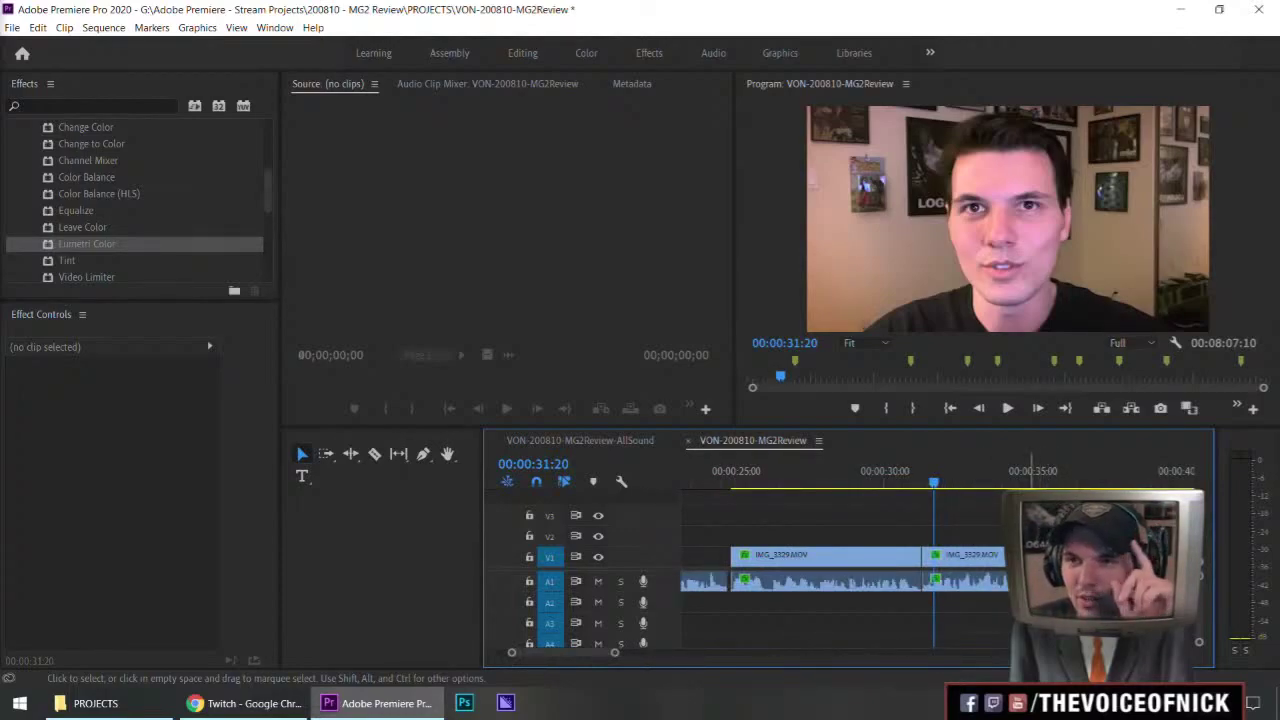
click(806, 481)
key(space)
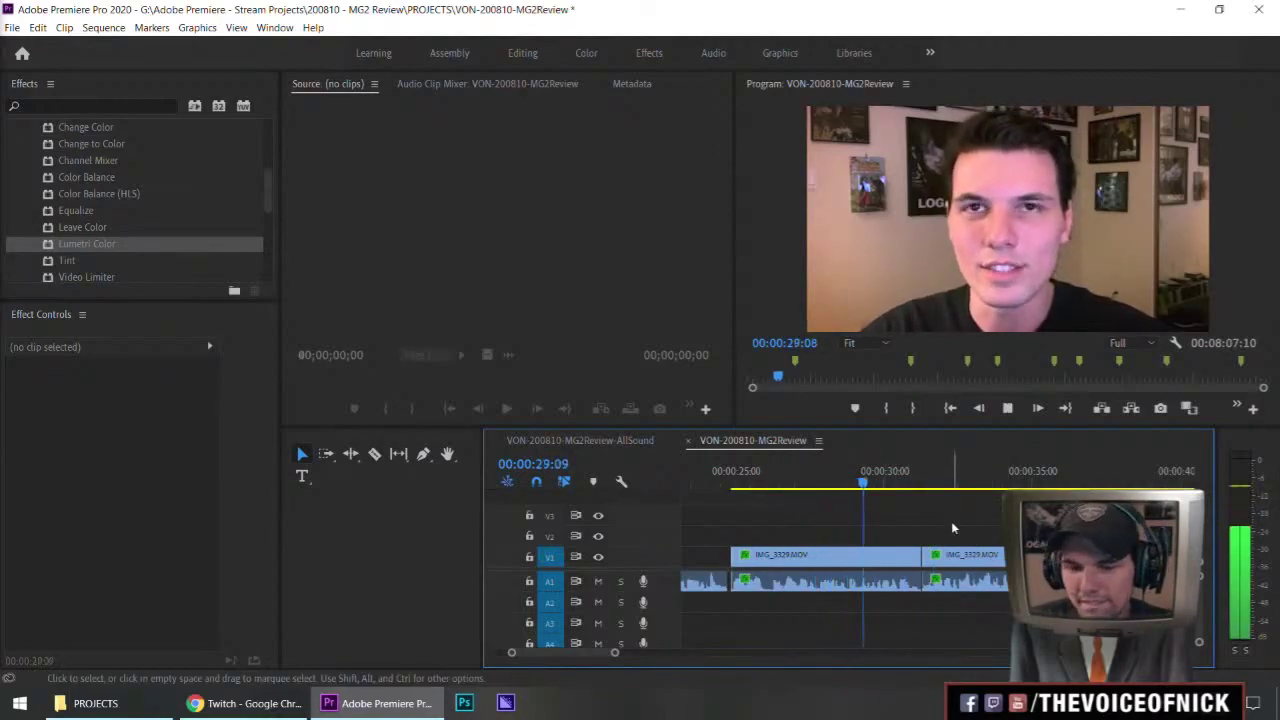
- Set the playhead to 00:00:31:12, trim the start of the IMG_3329.MOV clip after the cut to it, and close the gap
key(=)
click(875, 483)
drag(875, 483, 878, 492)
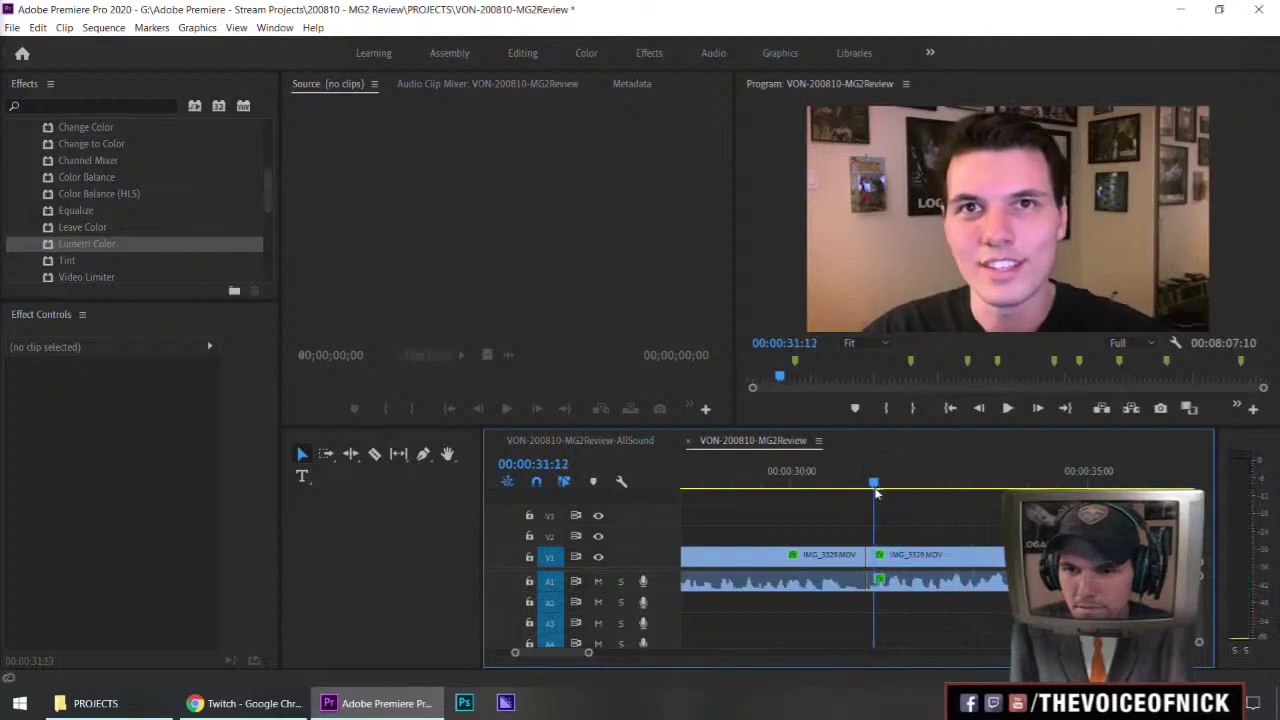
drag(867, 555, 866, 580)
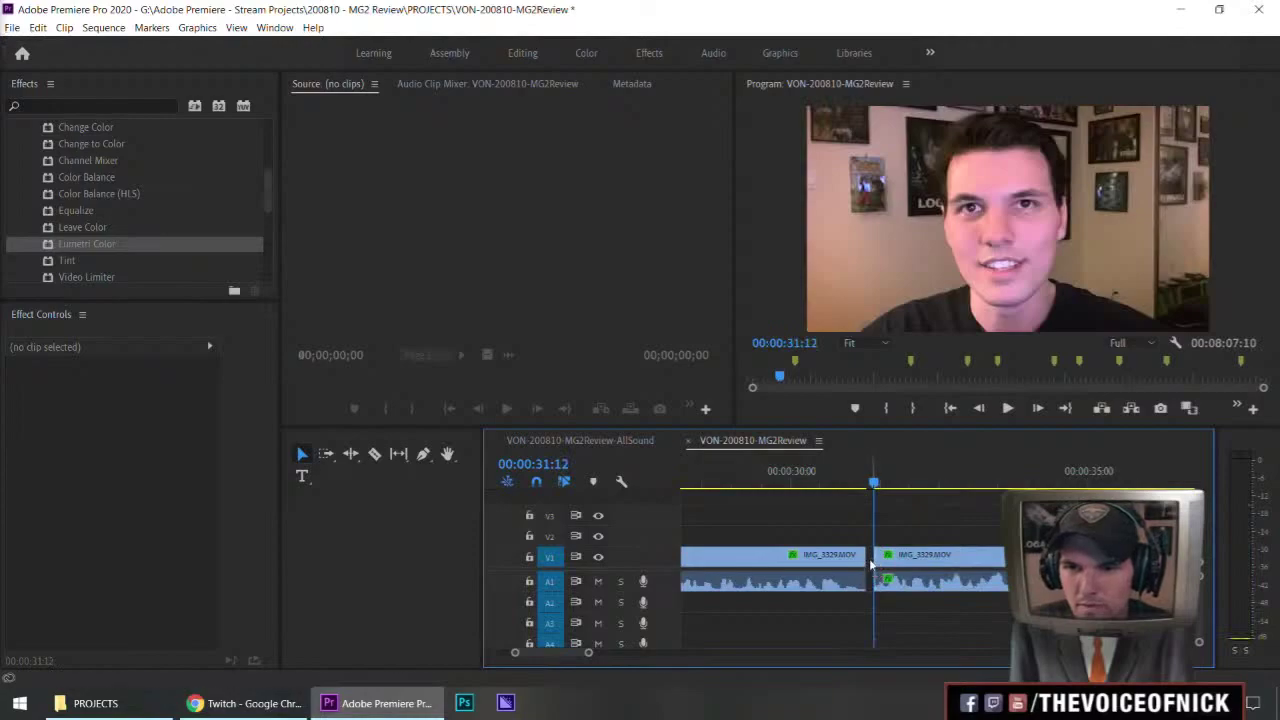
- Play the sequence from about 00:00:31 across the tightened cut to 00:00:51, following the cuts in between
click(860, 480)
key(j)
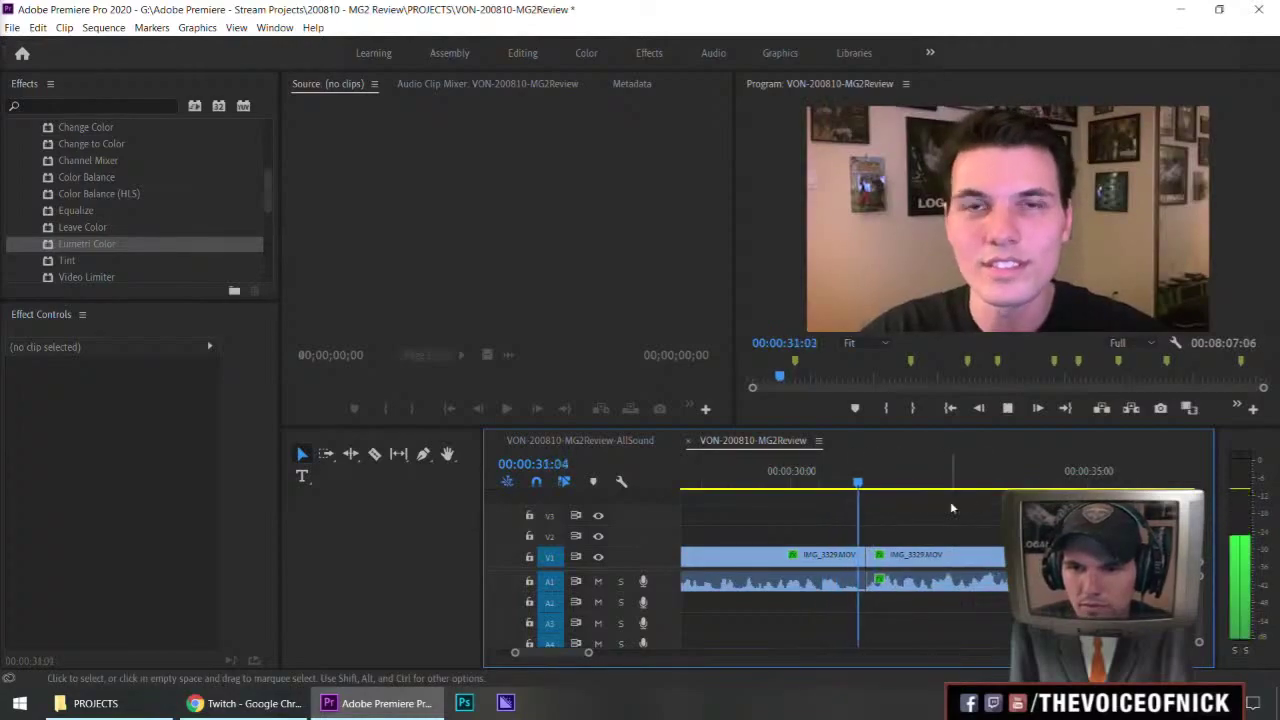
key(minus)
key(minus)
key(minus)
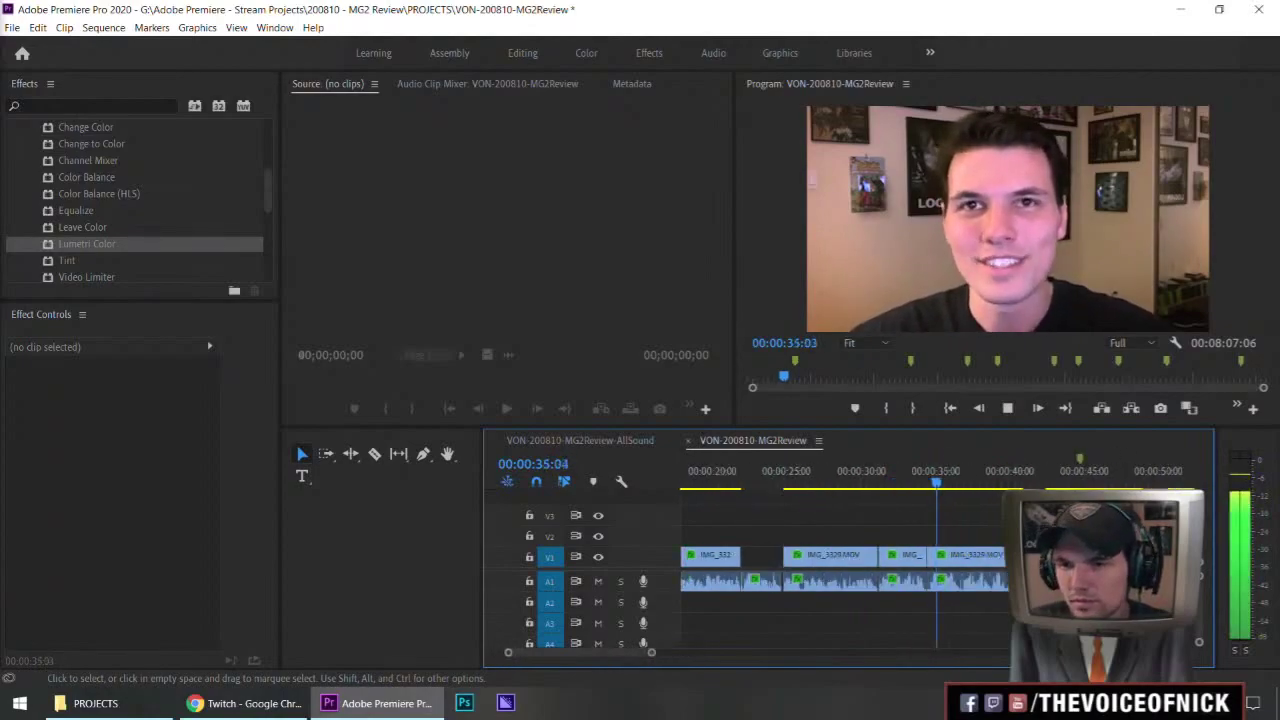
key(equal)
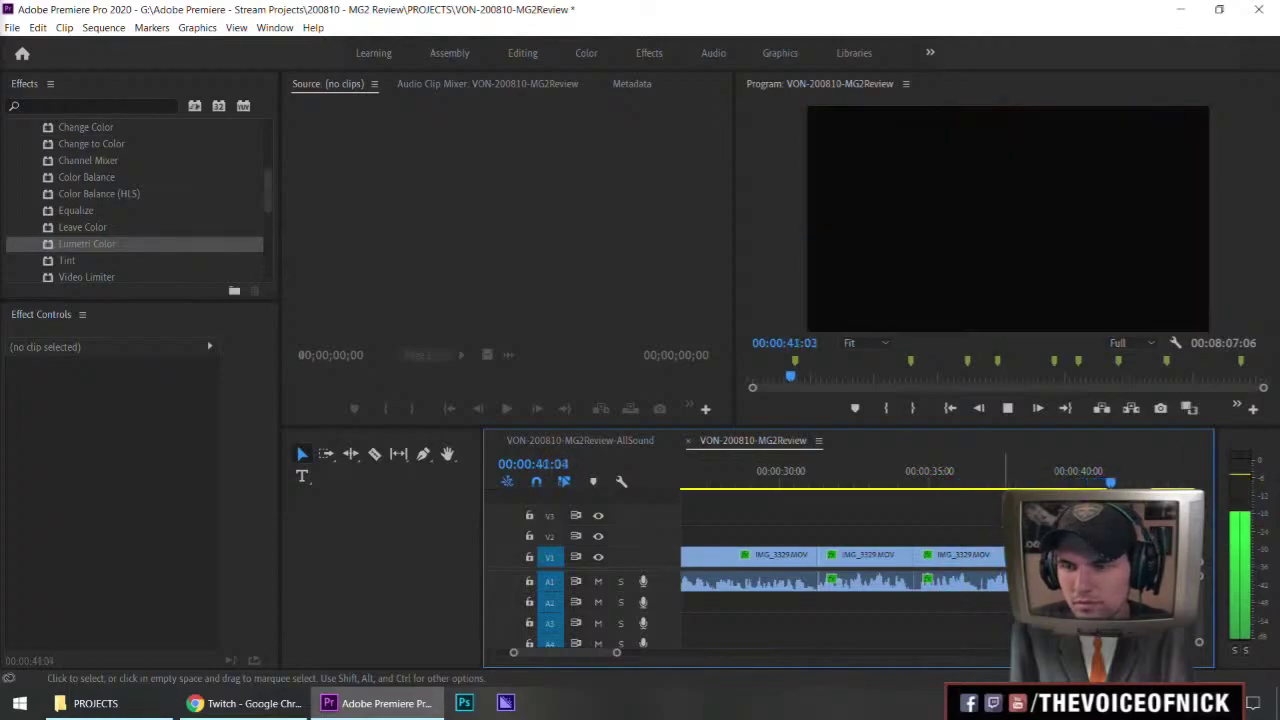
drag(1003, 516, 929, 531)
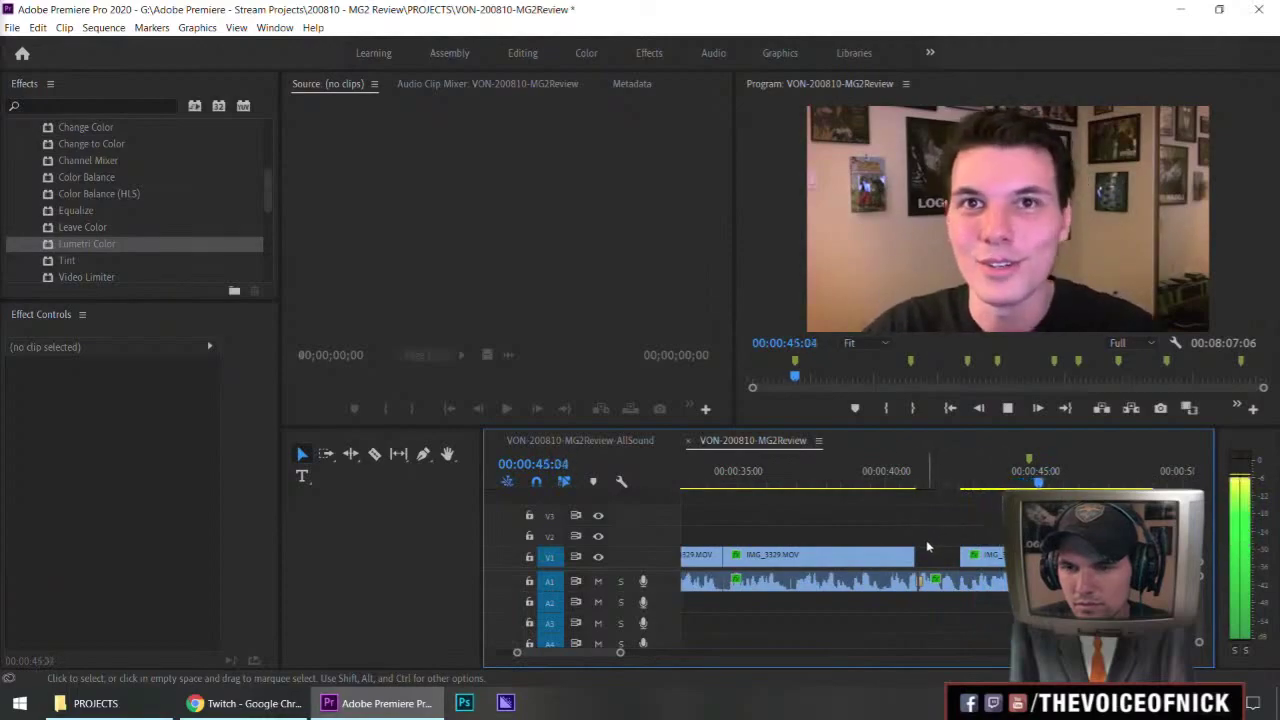
key(minus)
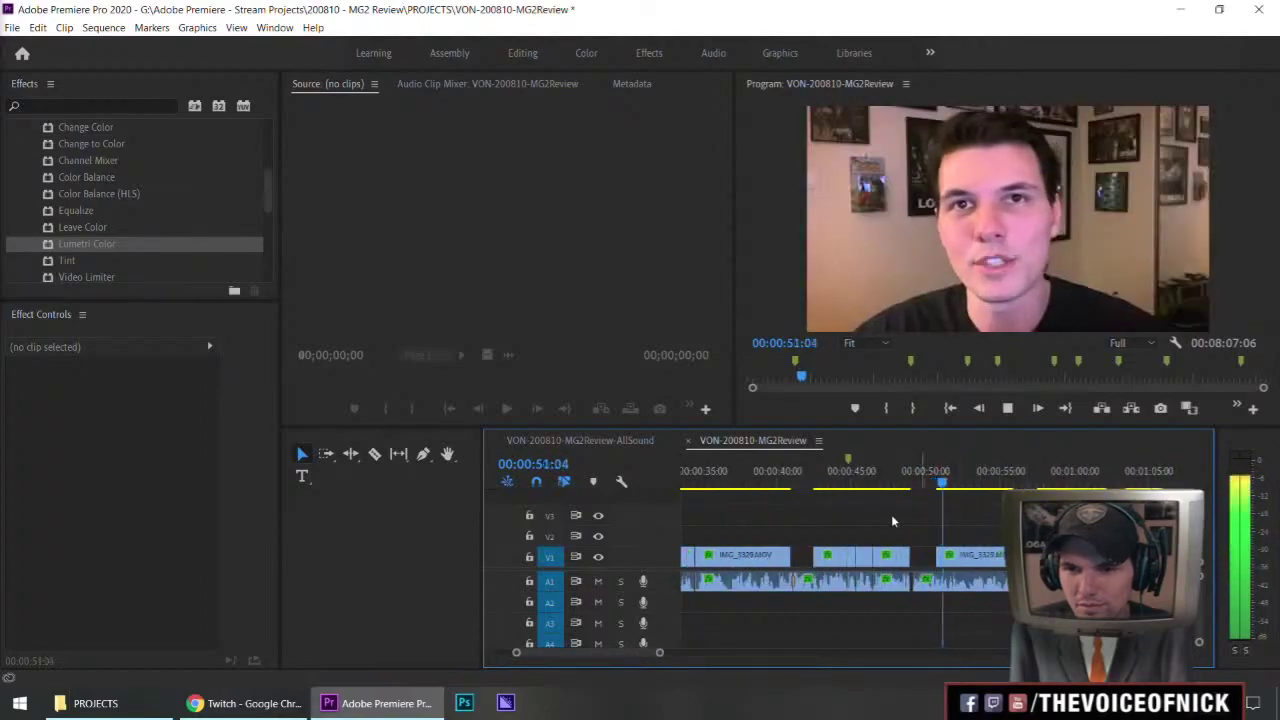
- Replay the section around the 00:00:42 gap, then from the preceding IMG_3329.MOV clip to about 00:00:48
key(space)
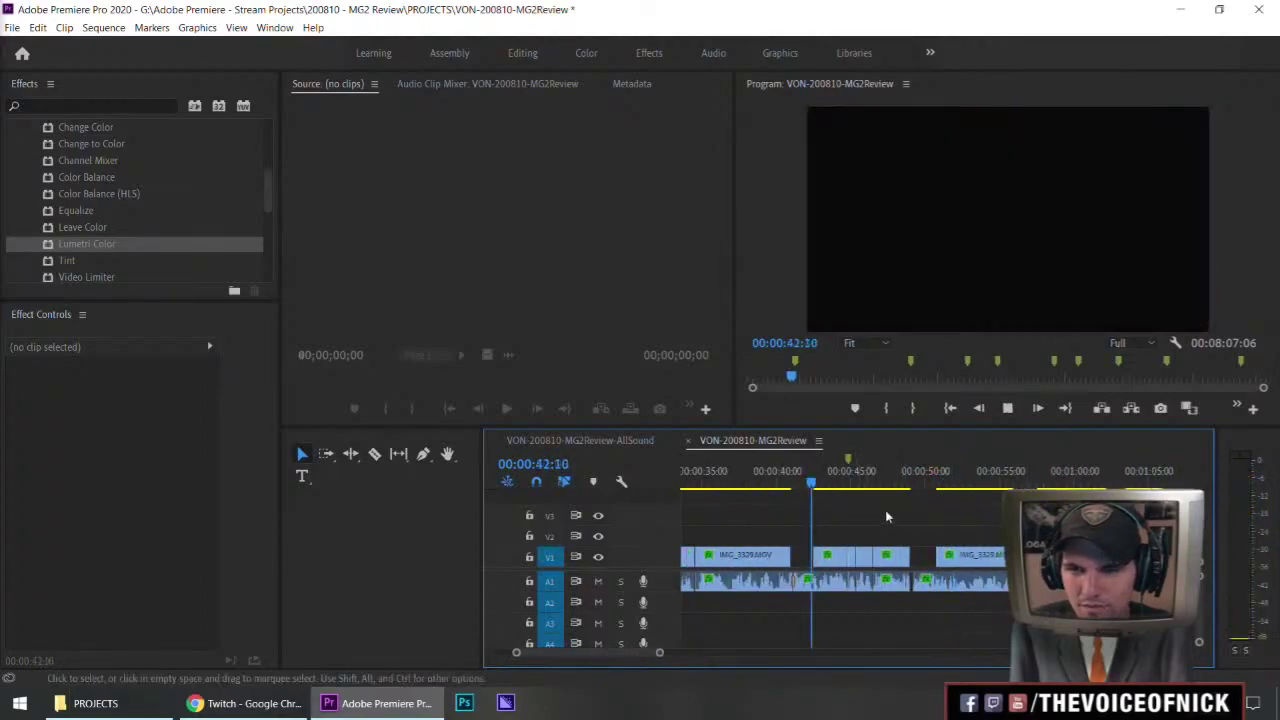
scroll(936, 518, up, 2)
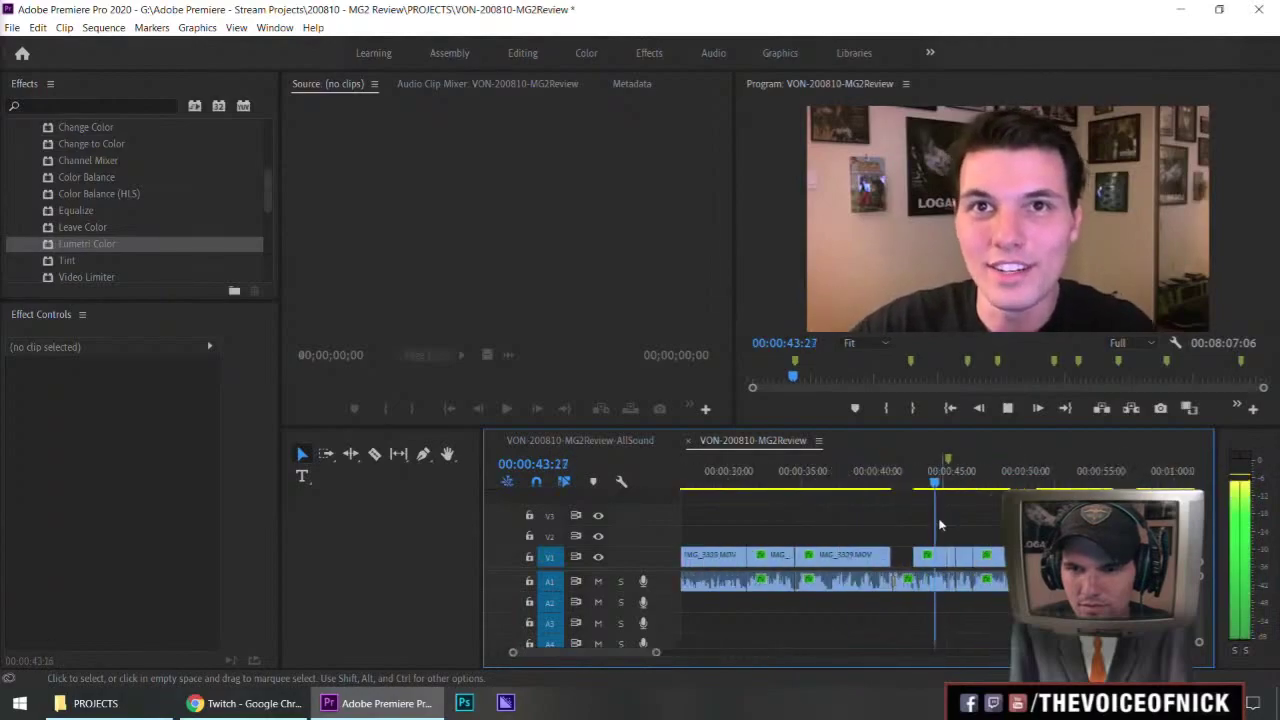
key(Up)
key(Up)
key(Up)
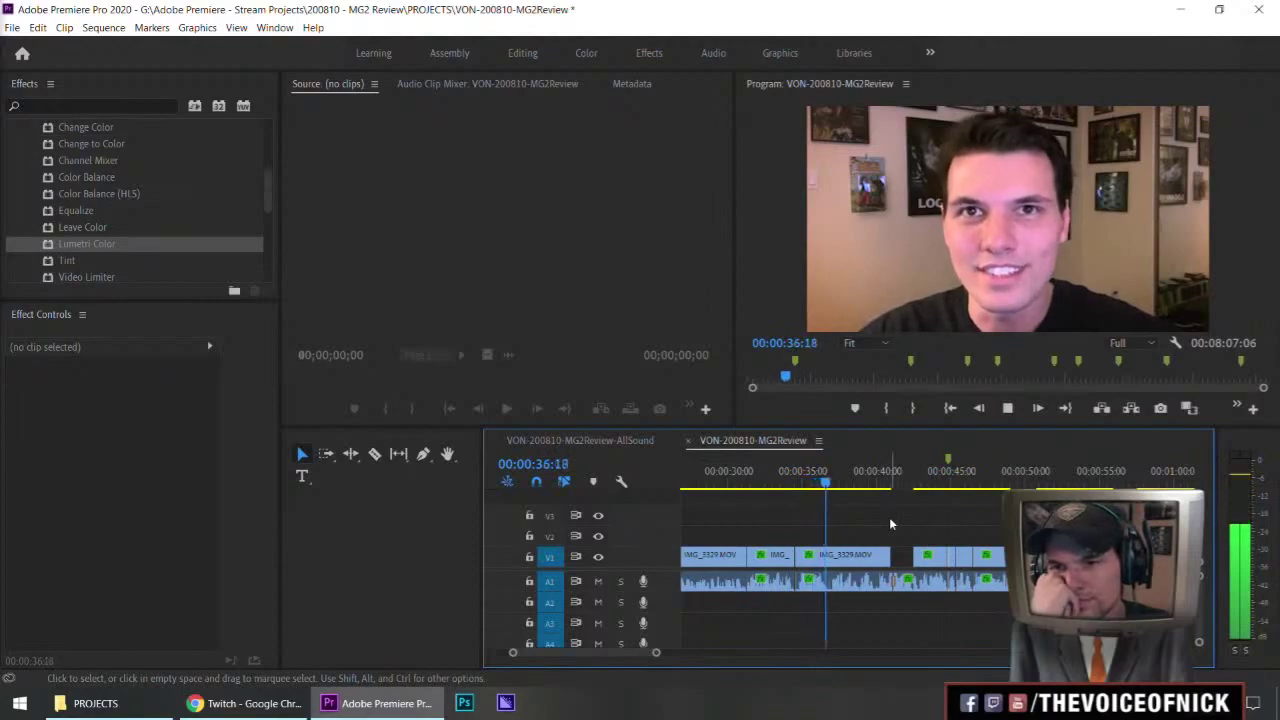
key(=)
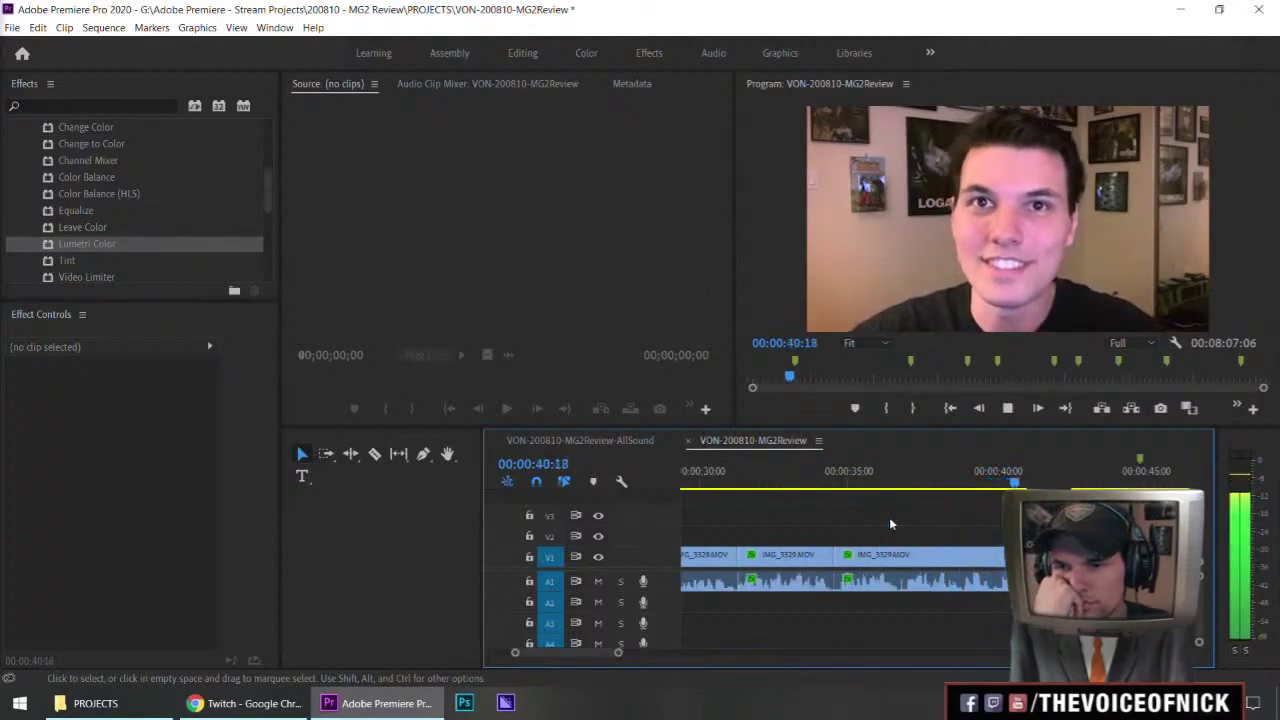
key(=)
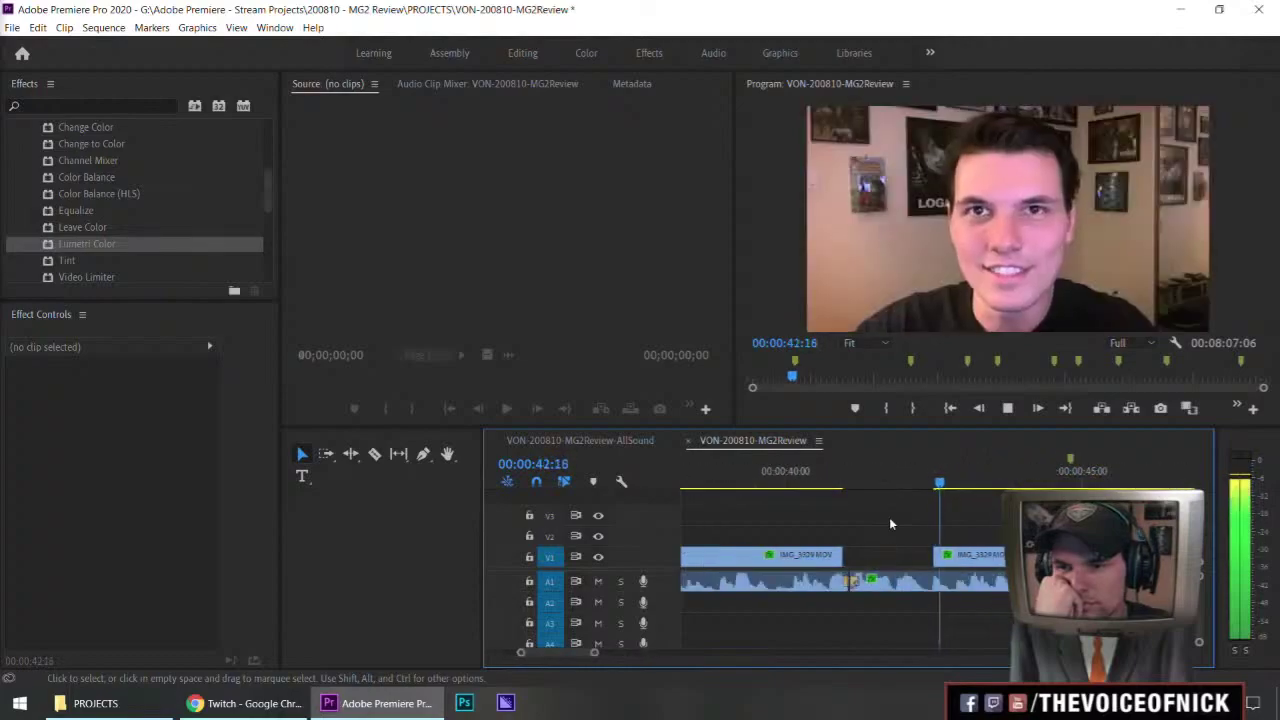
key(minus)
key(minus)
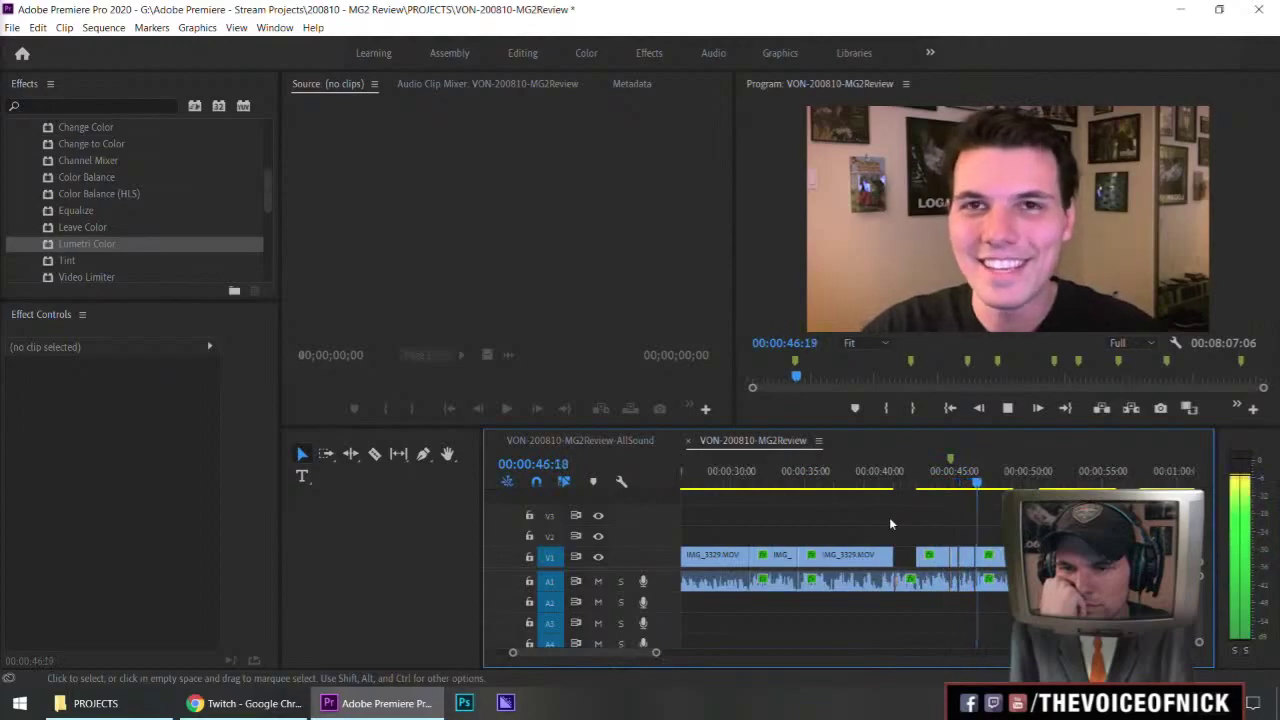
key(minus)
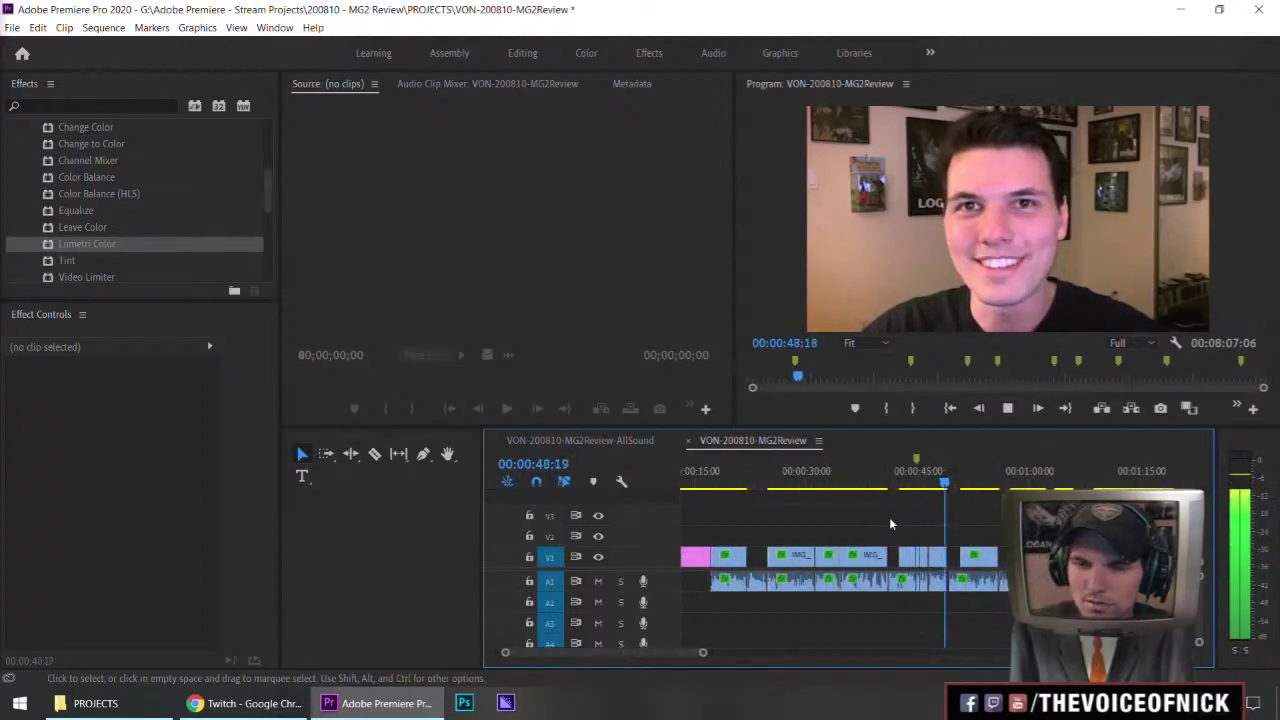
- Replay the short stretch from about 00:00:33 and stop at 00:00:34:21
key(space)
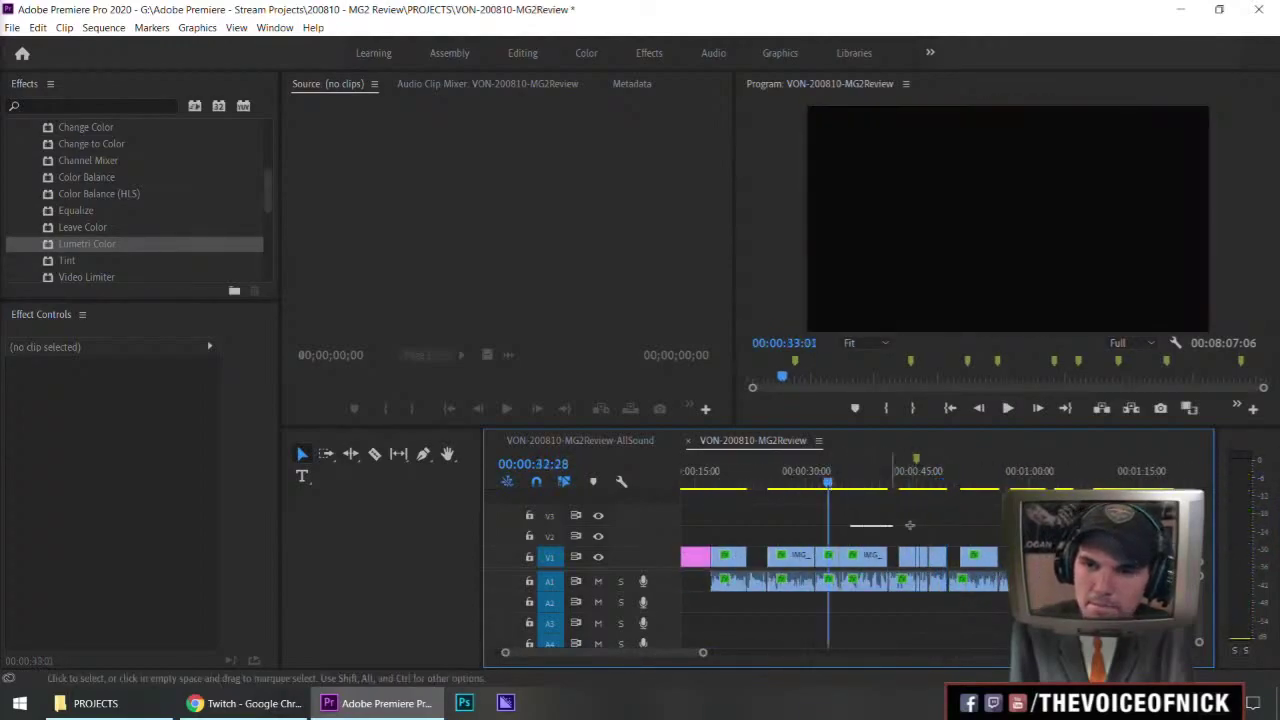
drag(936, 521, 932, 524)
key(space)
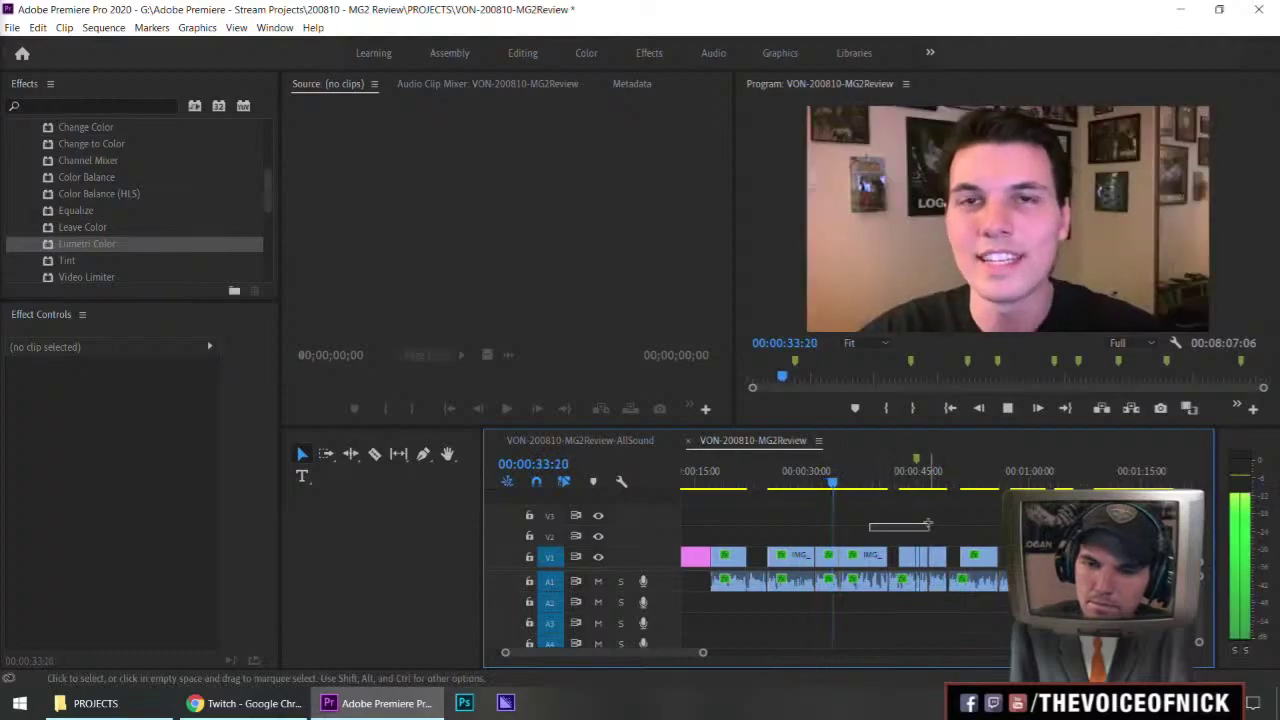
key(space)
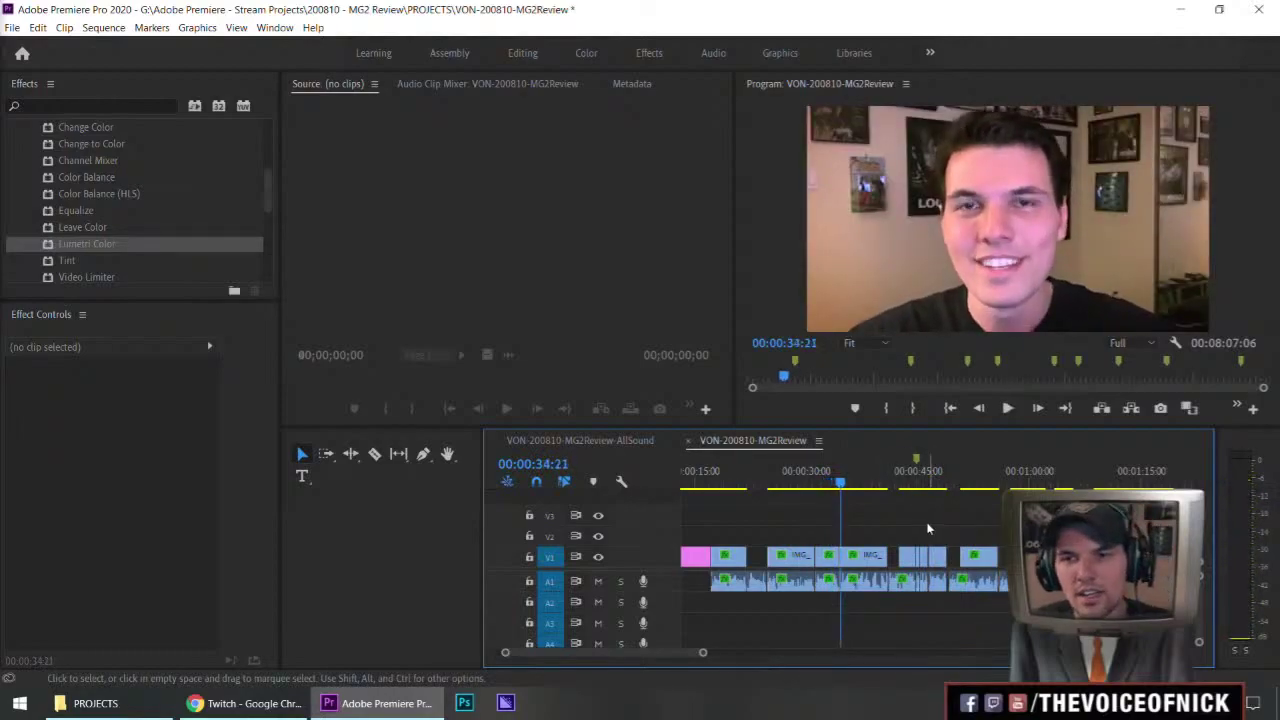
- Clear the sequence marker near 00:00:44:24 and save the project
right_click(916, 461)
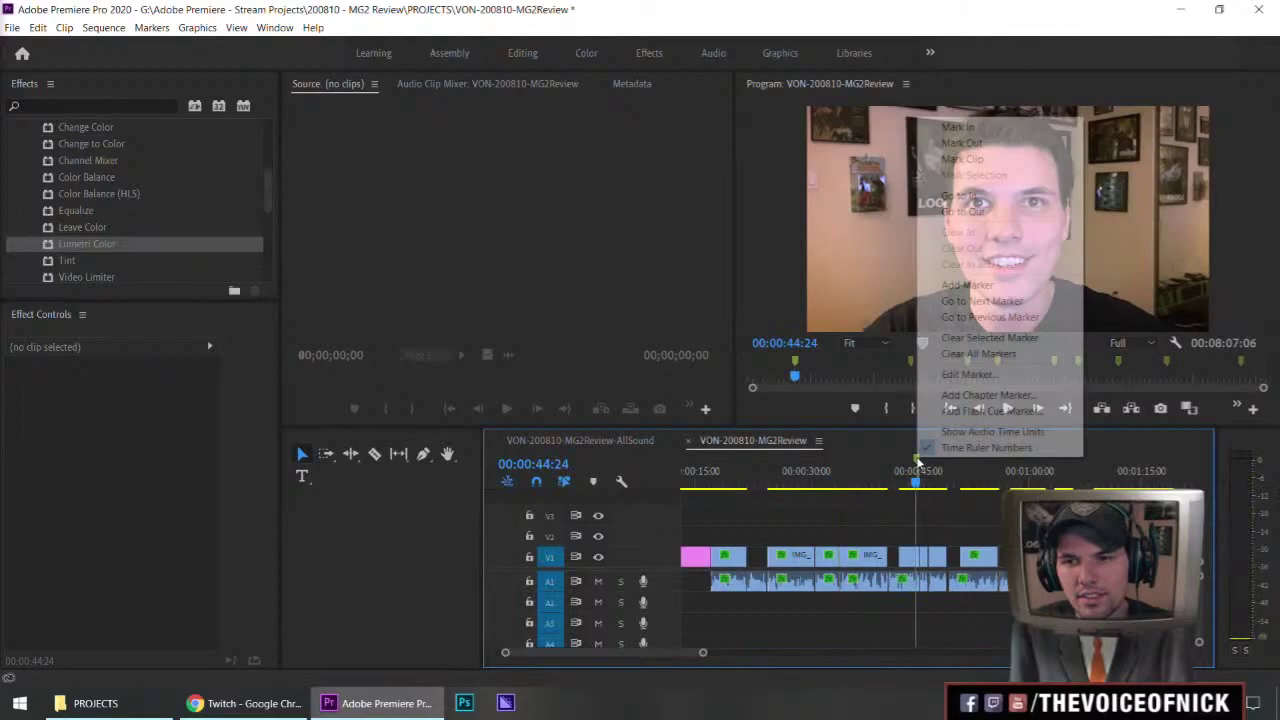
click(975, 337)
key(minus)
key(minus)
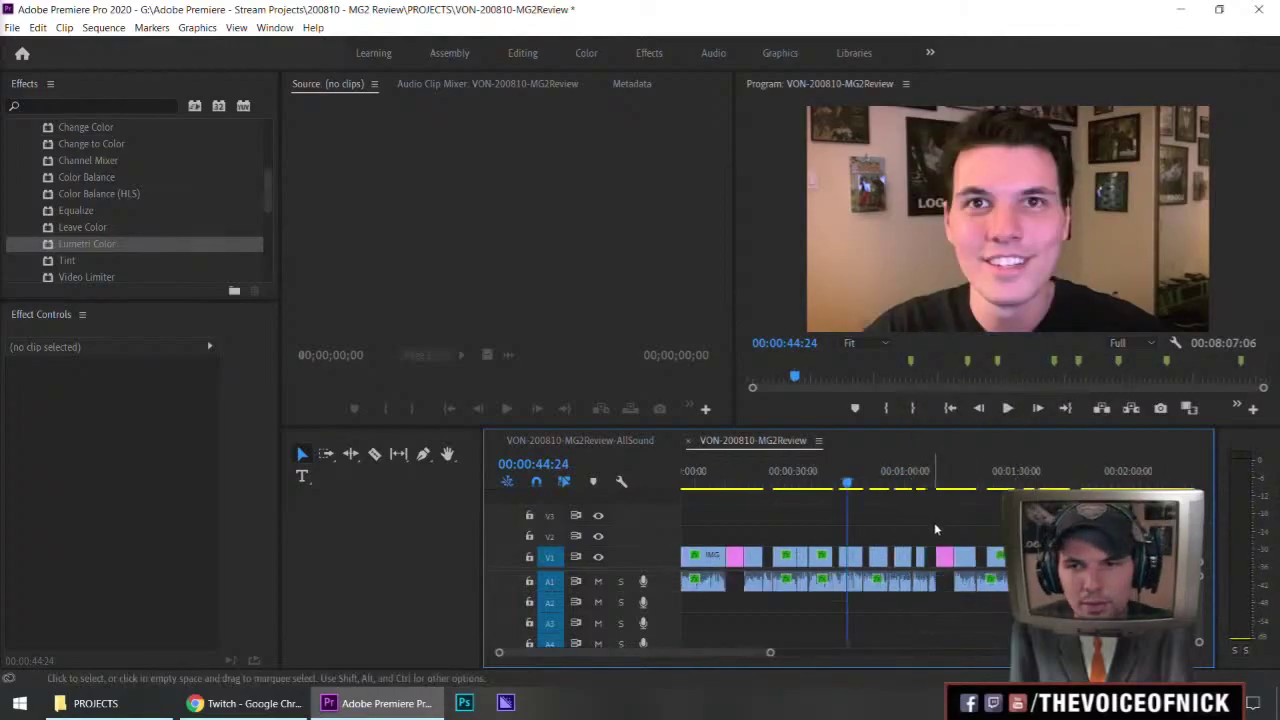
key(equal)
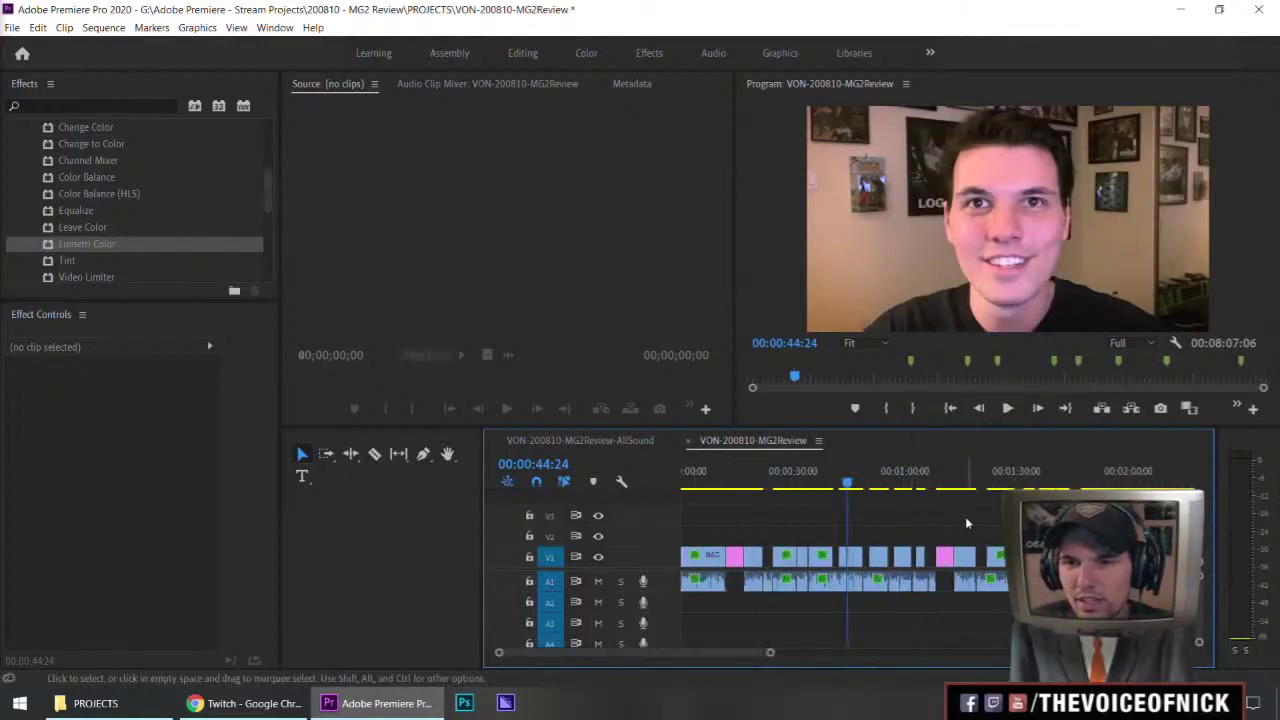
key(ctrl+s)
- Check the marker at 00:02:34:14, then play the AT-cm_776858100.mp4 gameplay clip from around 00:02:12 to 00:02:22
key(minus)
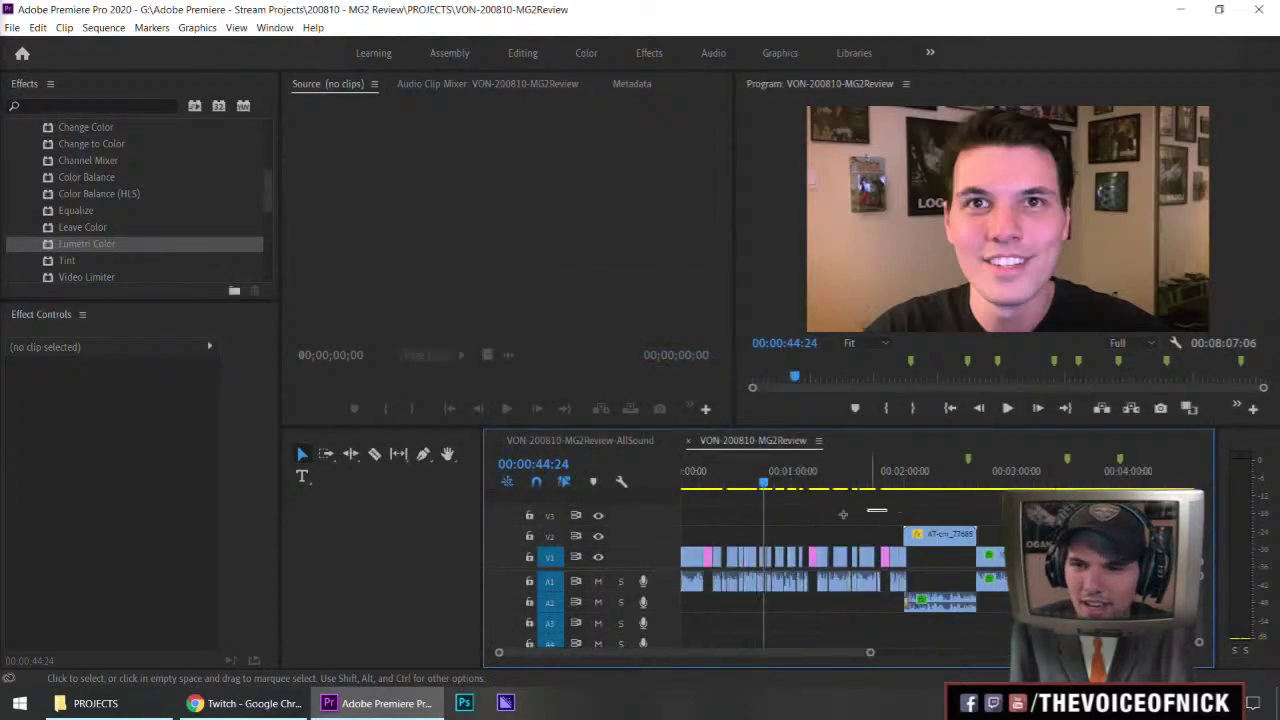
click(968, 485)
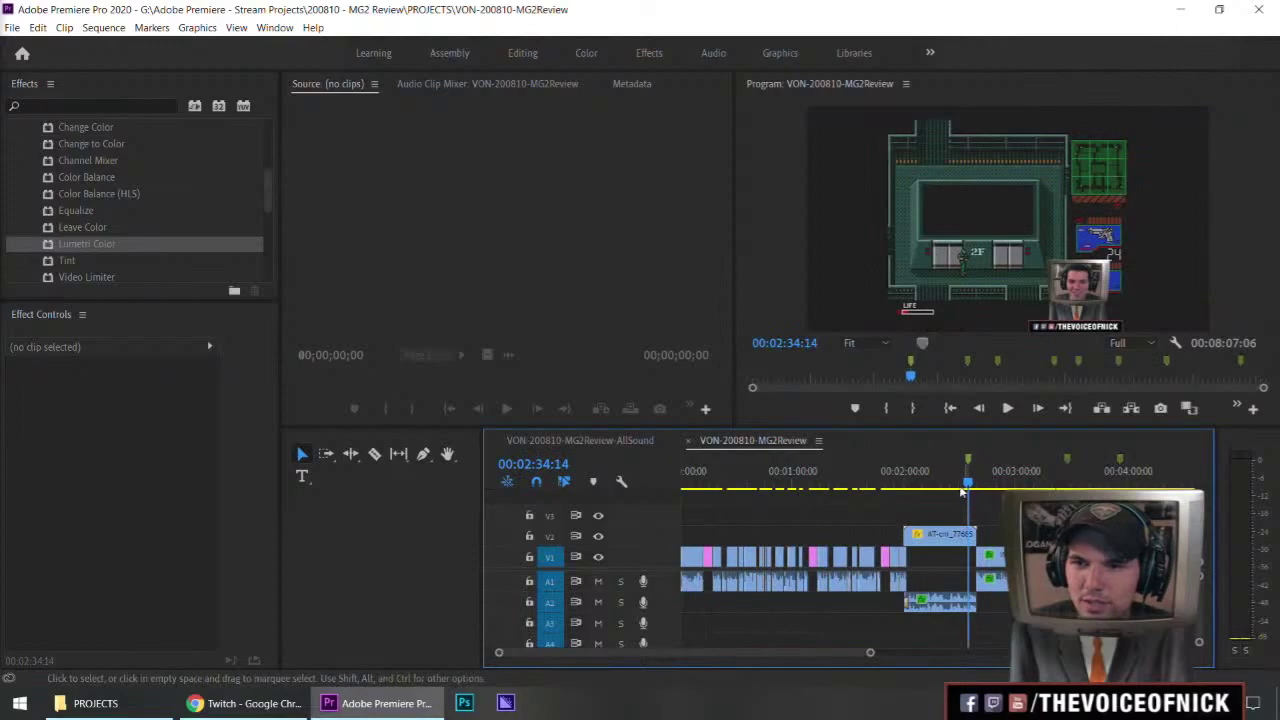
click(927, 485)
key(equal)
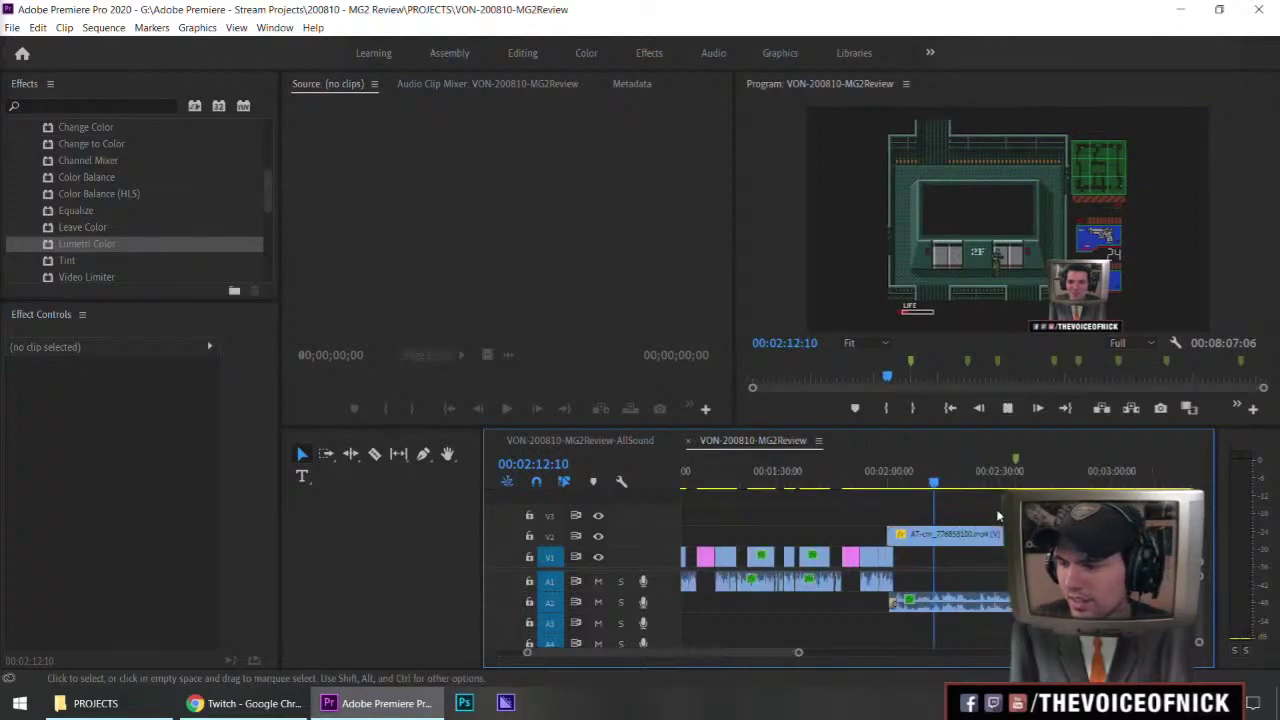
key(space)
key(equal)
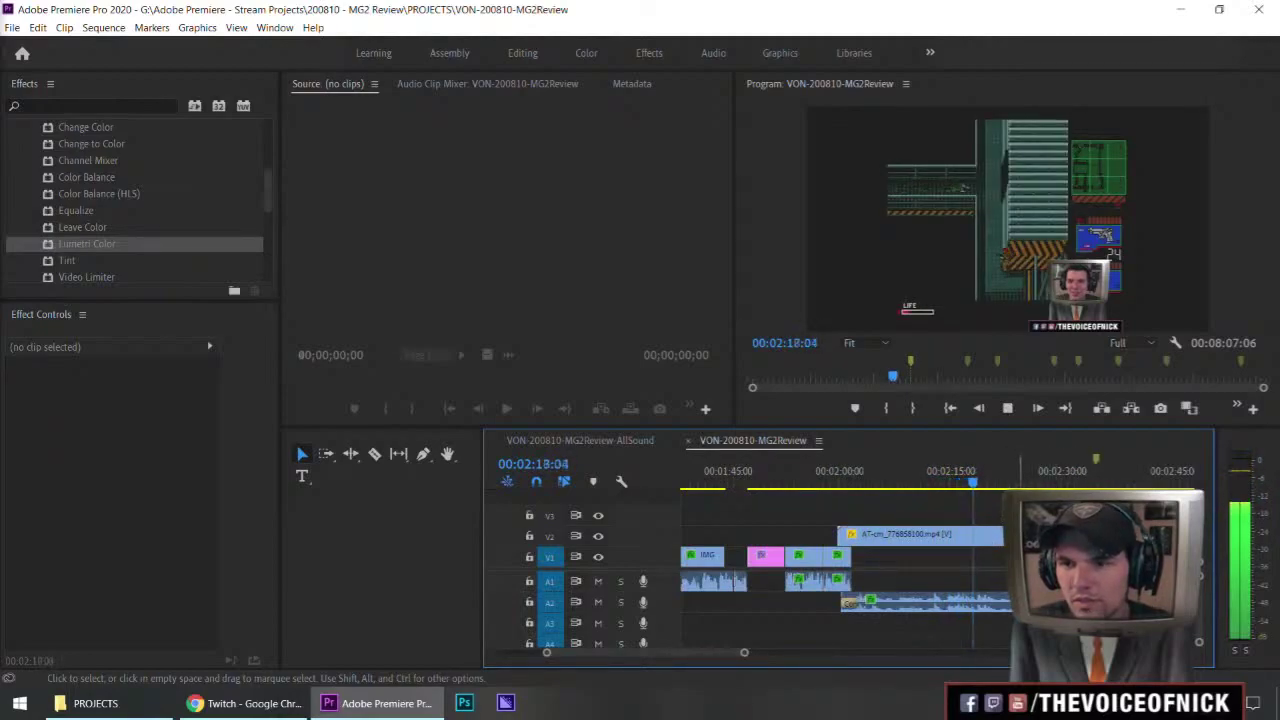
scroll(928, 487, down, 1)
key(equal)
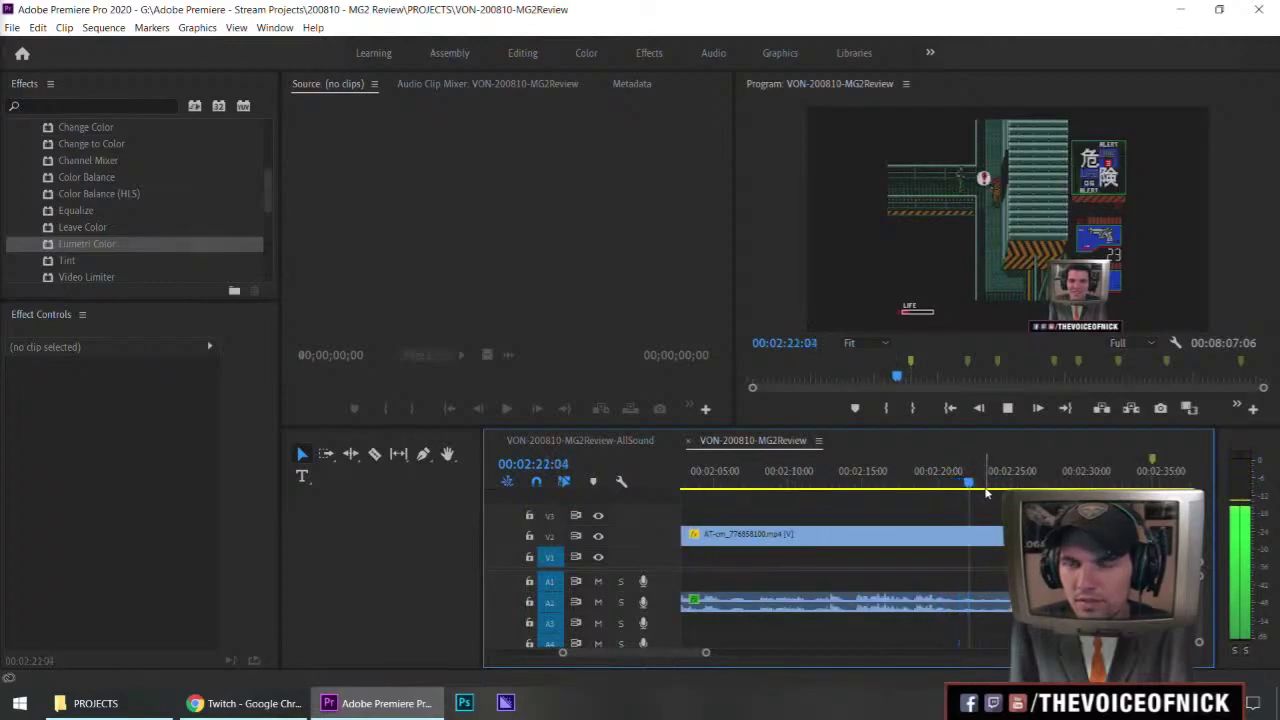
- Cut the AT-cm_776858100.mp4 gameplay clip on V2 at about 00:02:14
click(853, 485)
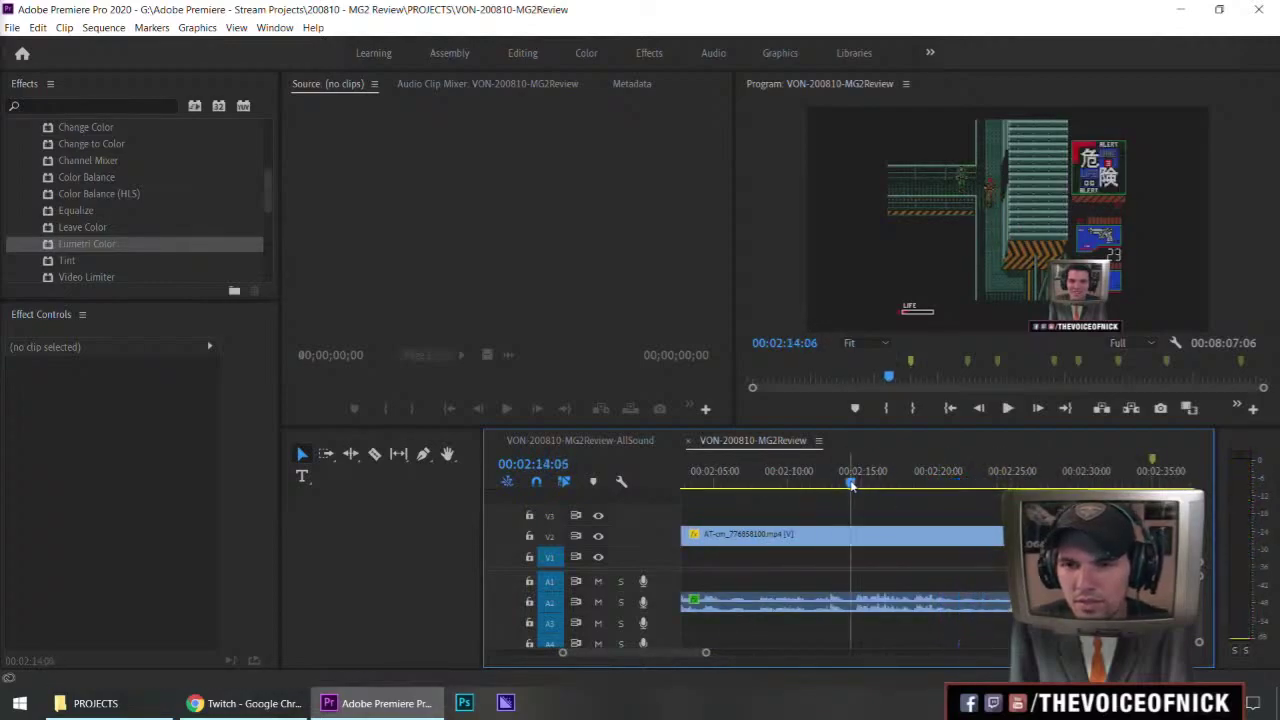
key(c)
key(space)
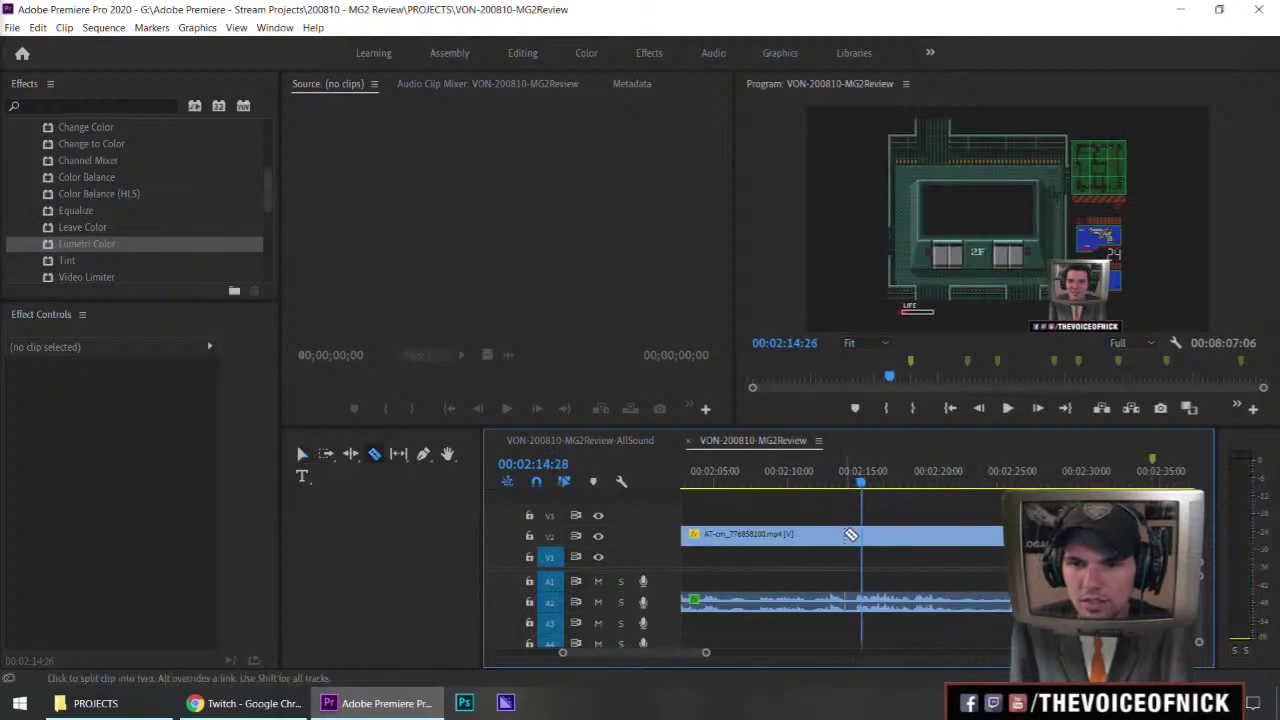
click(855, 535)
- Delete the gameplay section before the new cut and extend the remaining clip's start about one second earlier
key(v)
key(minus)
key(minus)
click(873, 535)
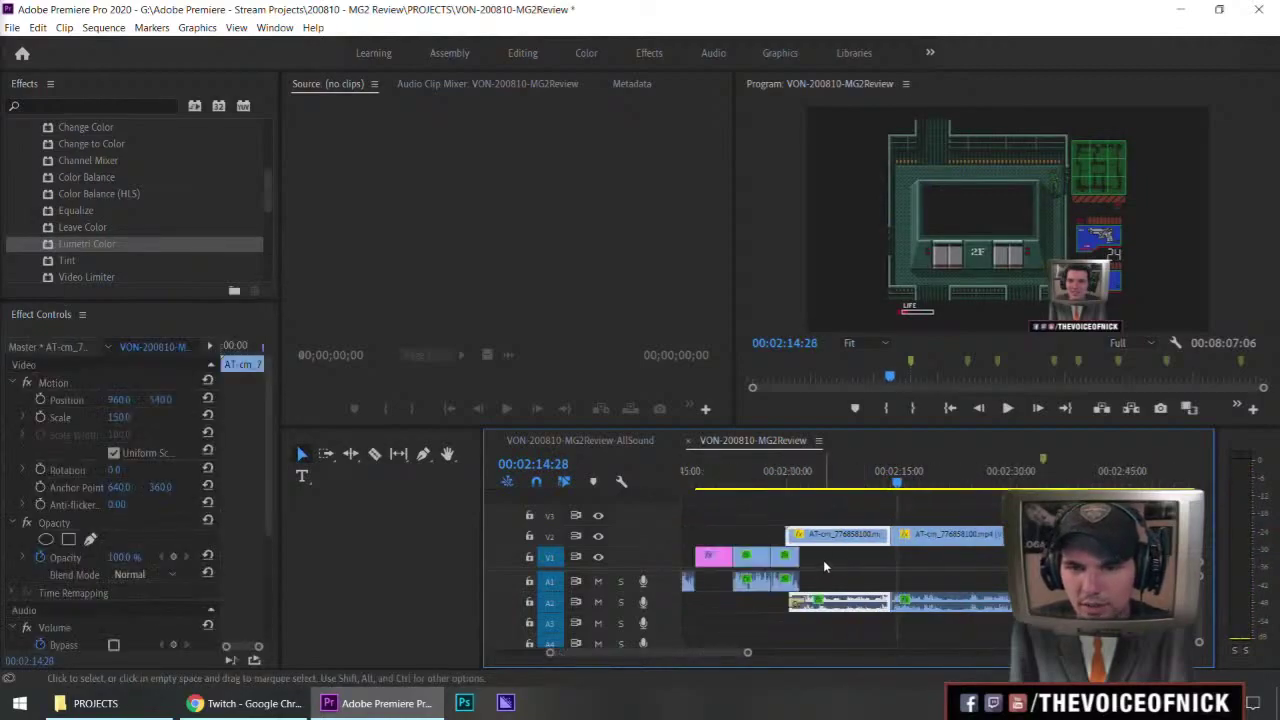
key(Delete)
key(equal)
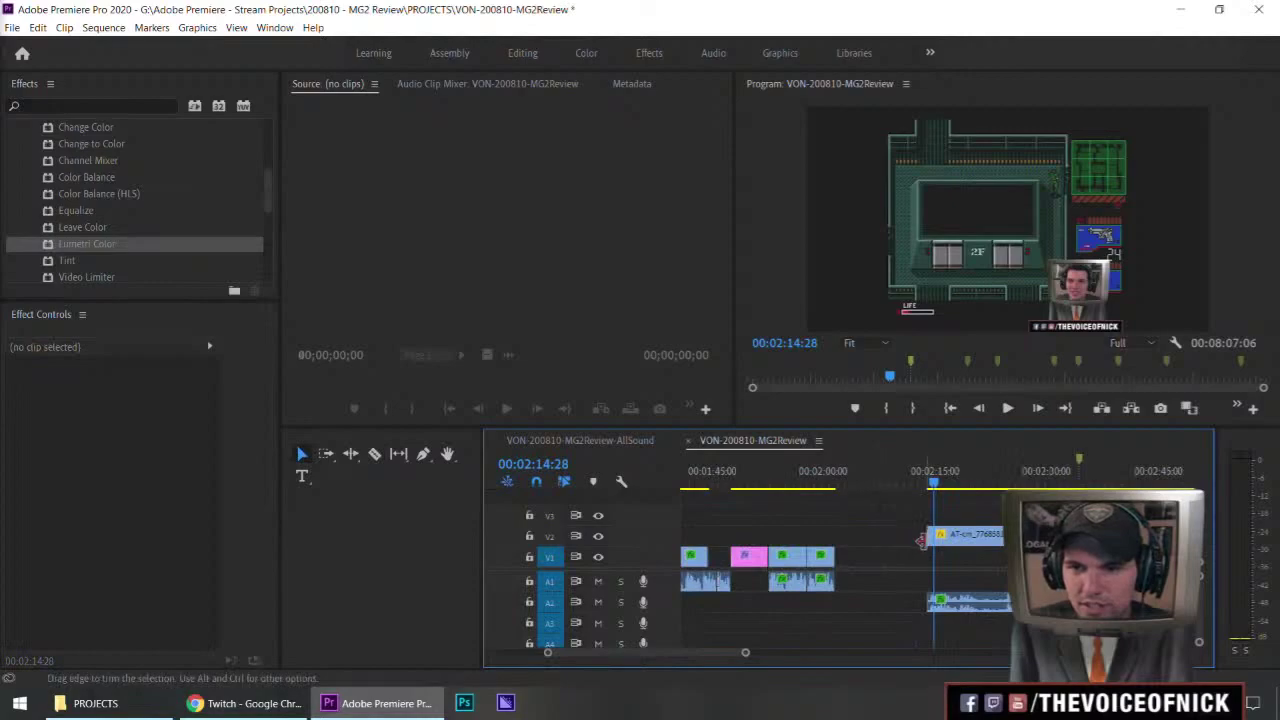
drag(917, 540, 914, 540)
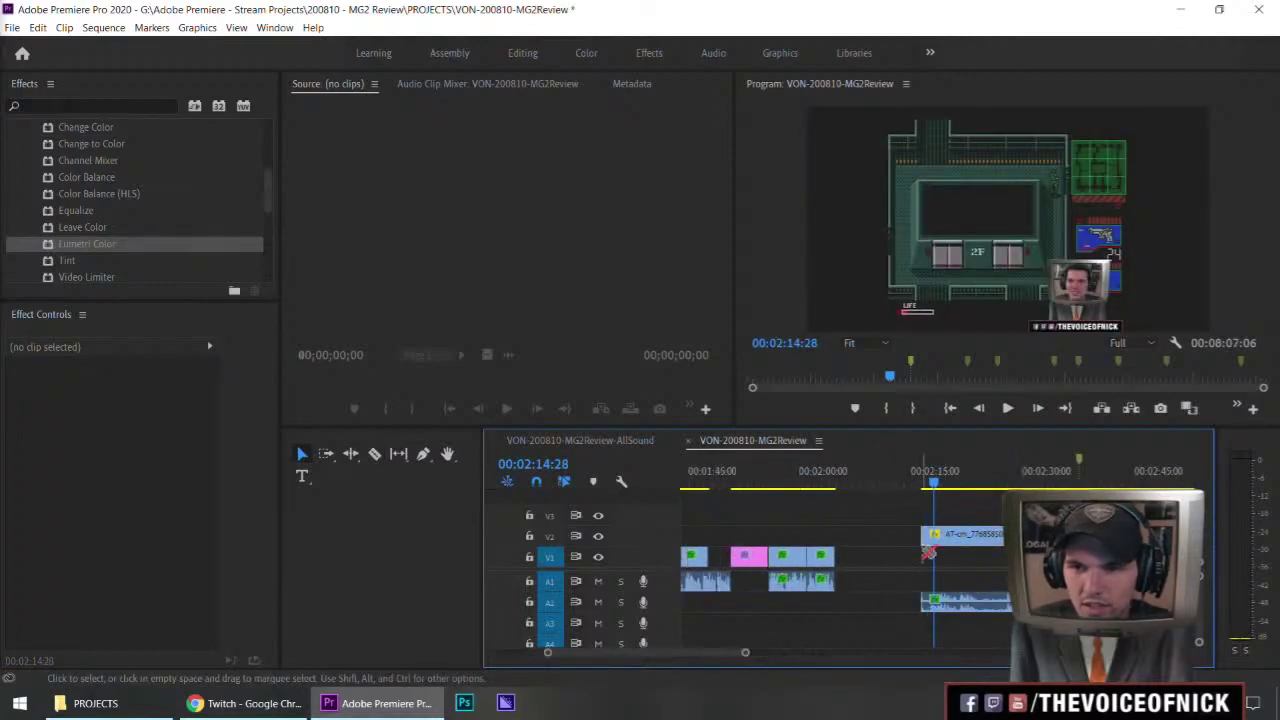
- Split the gameplay clip about five seconds after its start and copy that opening section's video onto V1
key(c)
click(959, 537)
key(v)
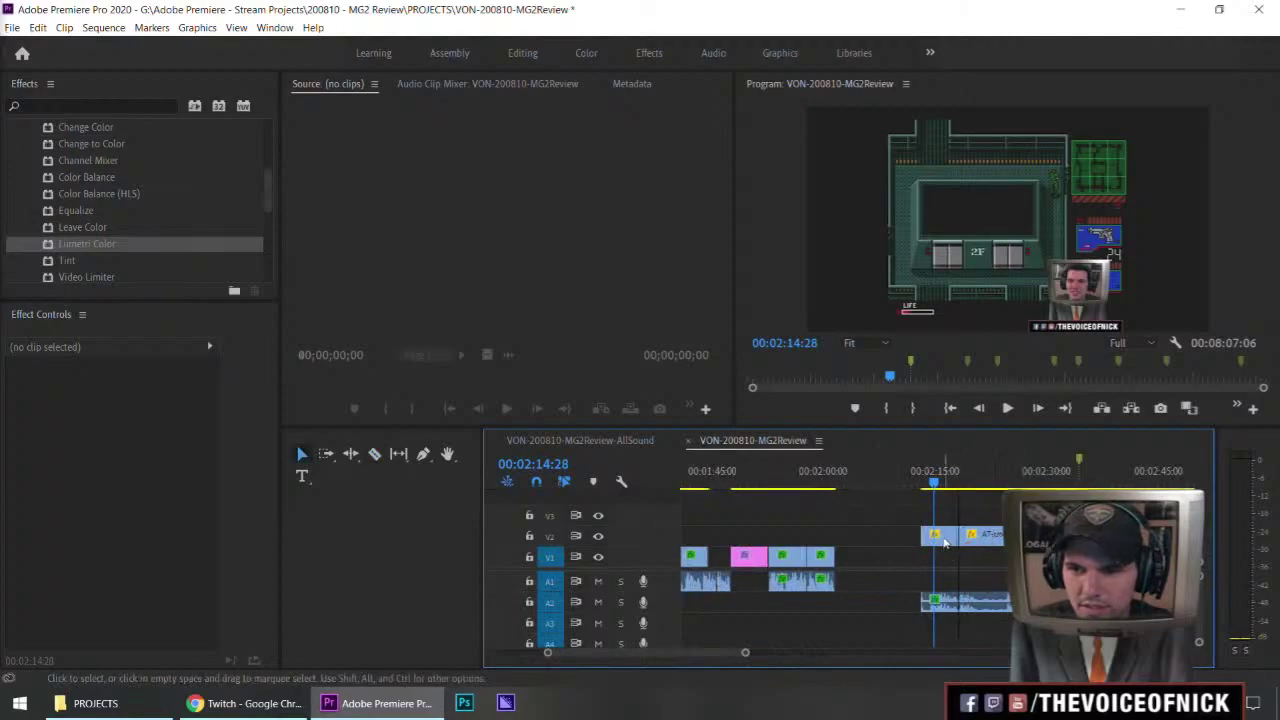
drag(945, 540, 945, 560)
- Try to close the empty V1 gap before the copied gameplay section and check the join at 00:02:00:07
click(908, 563)
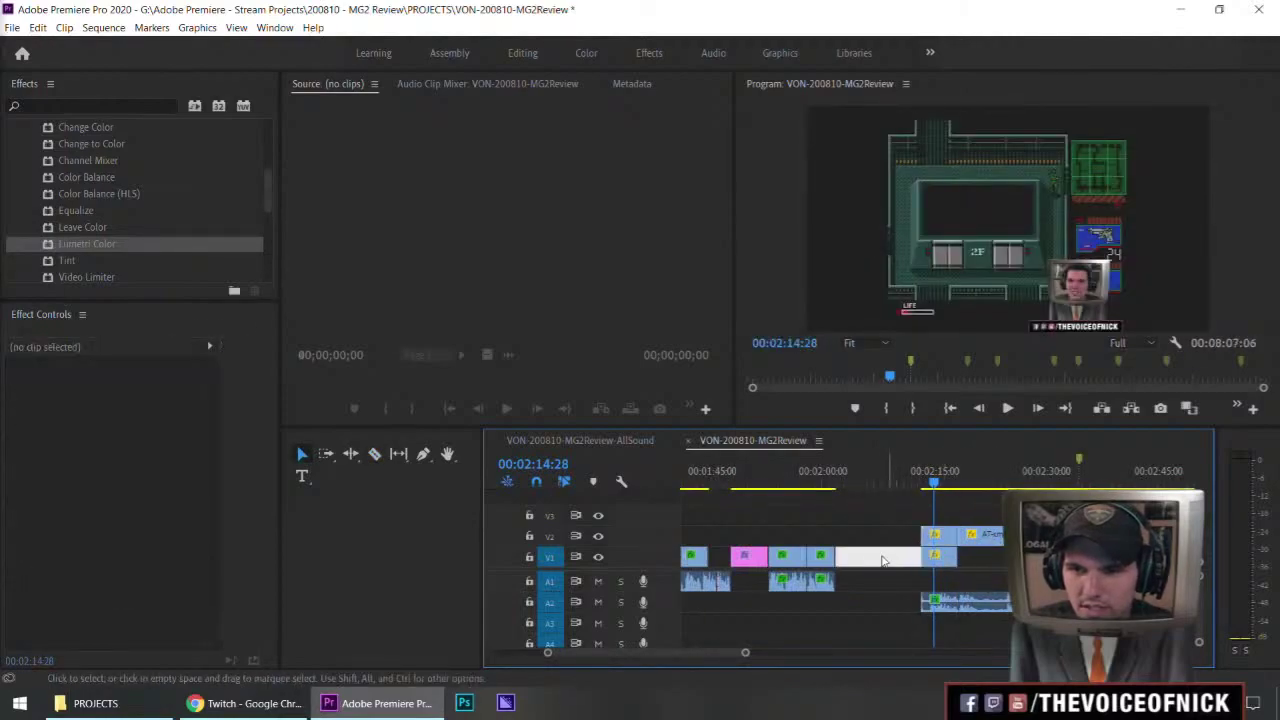
key(Delete)
click(823, 482)
key(a)
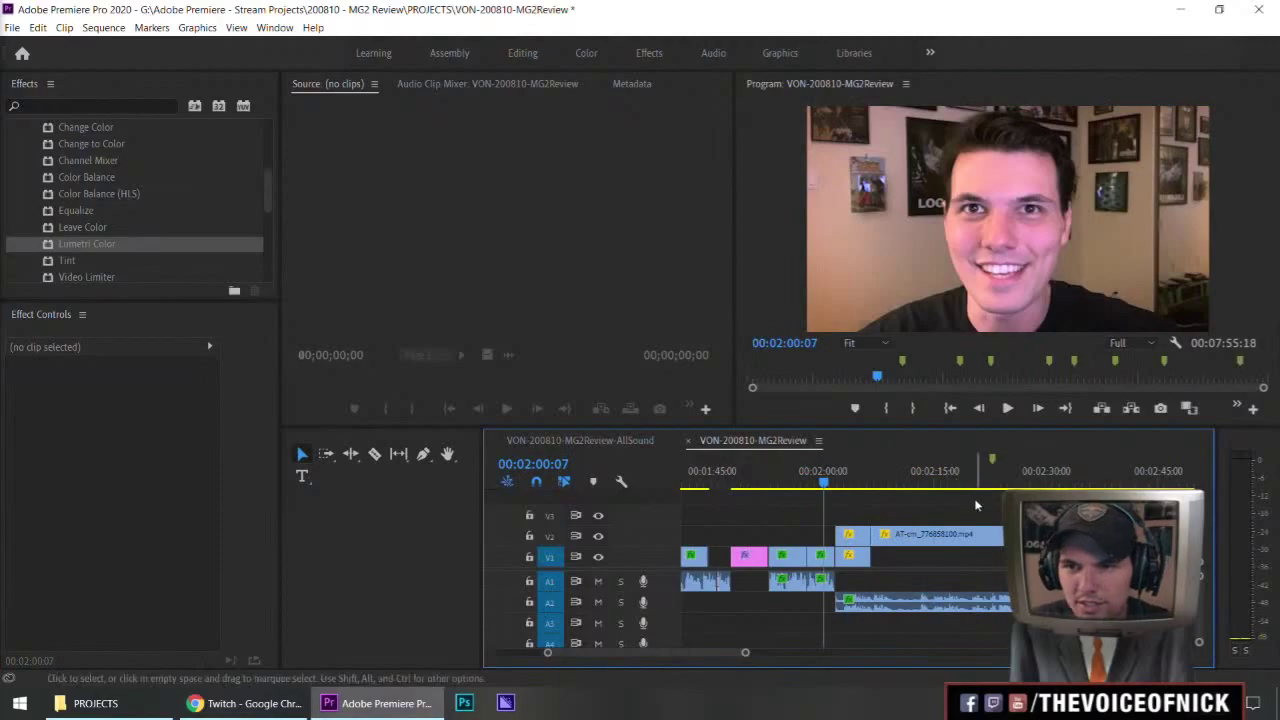
drag(872, 535, 958, 535)
key(v)
click(882, 561)
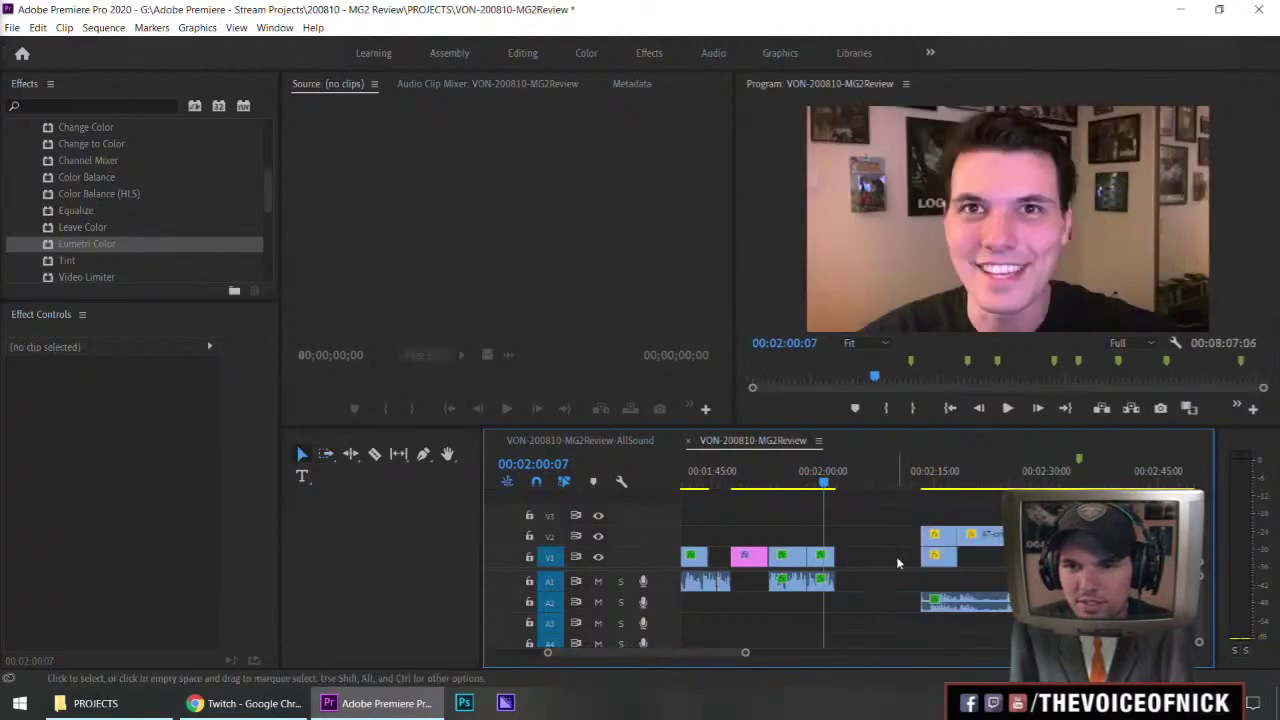
- Close the gap between the last IMG_3329.MOV clip and the gameplay clip, leaving no gameplay copy on V1
click(896, 563)
key(Delete)
key(=)
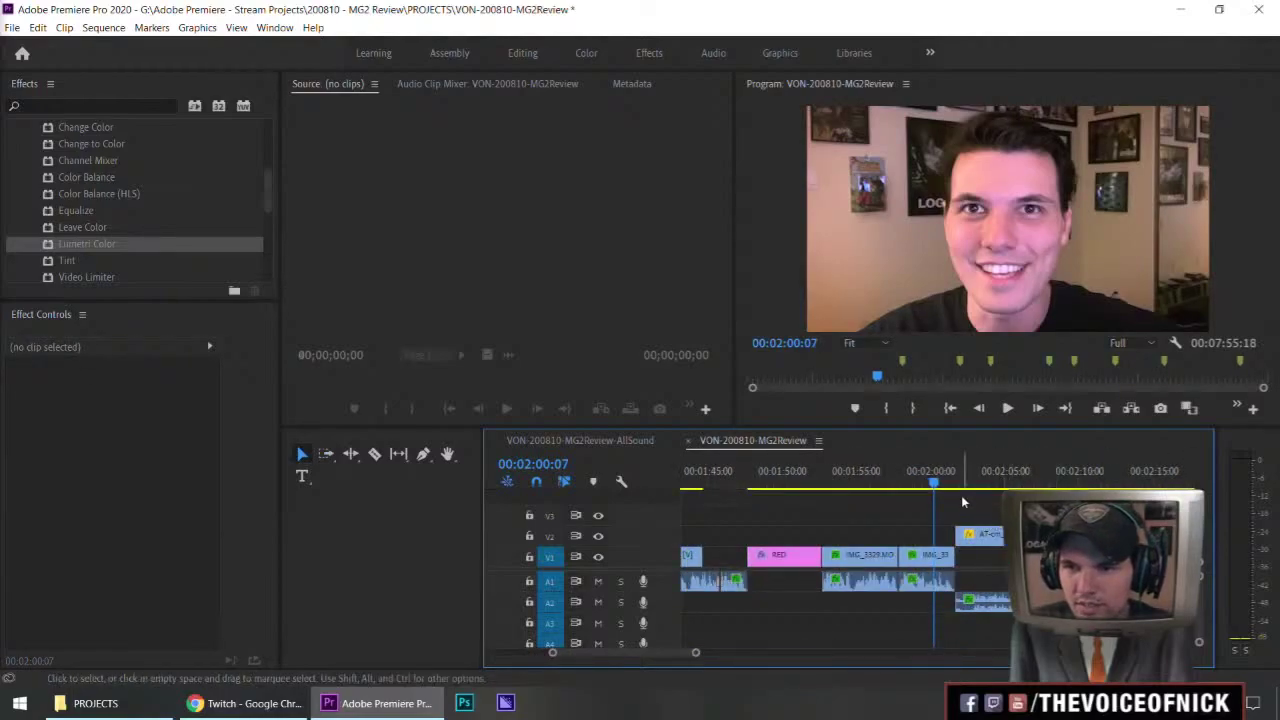
- Extend the start of the gameplay audio on A2 about half a second under the IMG_3329.MOV clip and play to 00:02:02:15
drag(957, 603, 947, 603)
key(space)
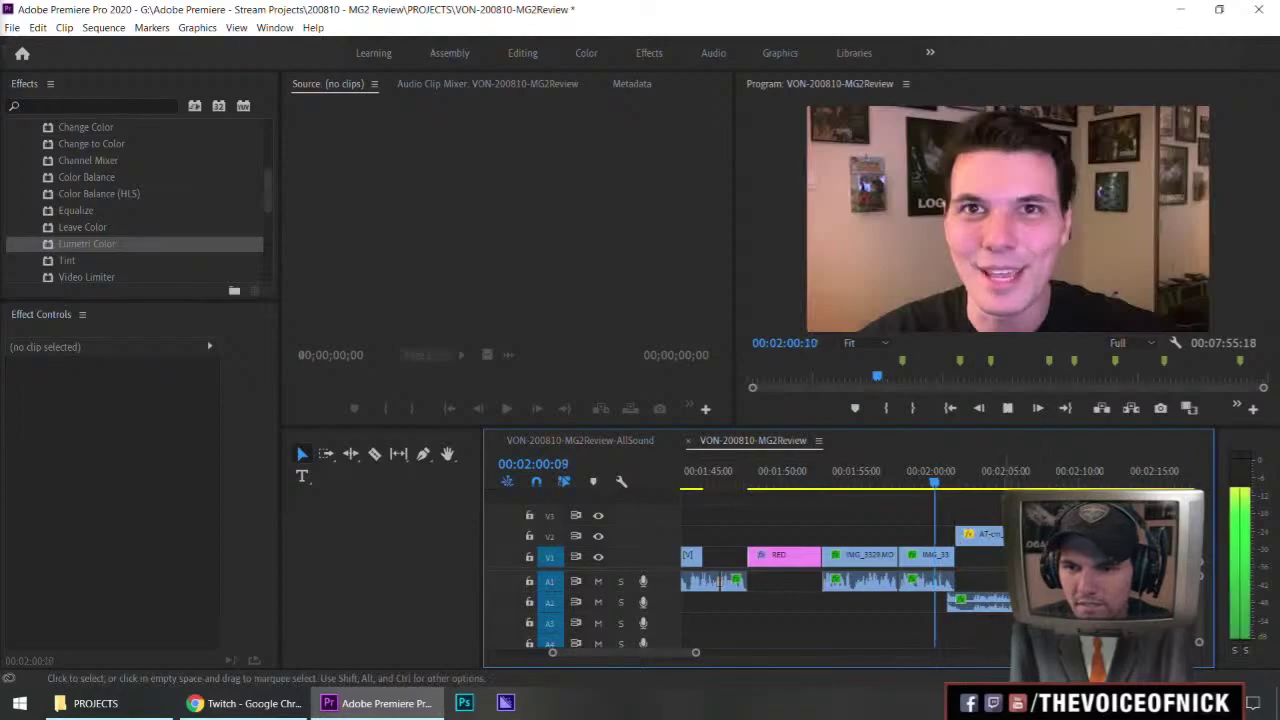
key(space)
- Shift the gameplay clip, its audio and everything after them ten frames earlier on the timeline
key(a)
click(1000, 608)
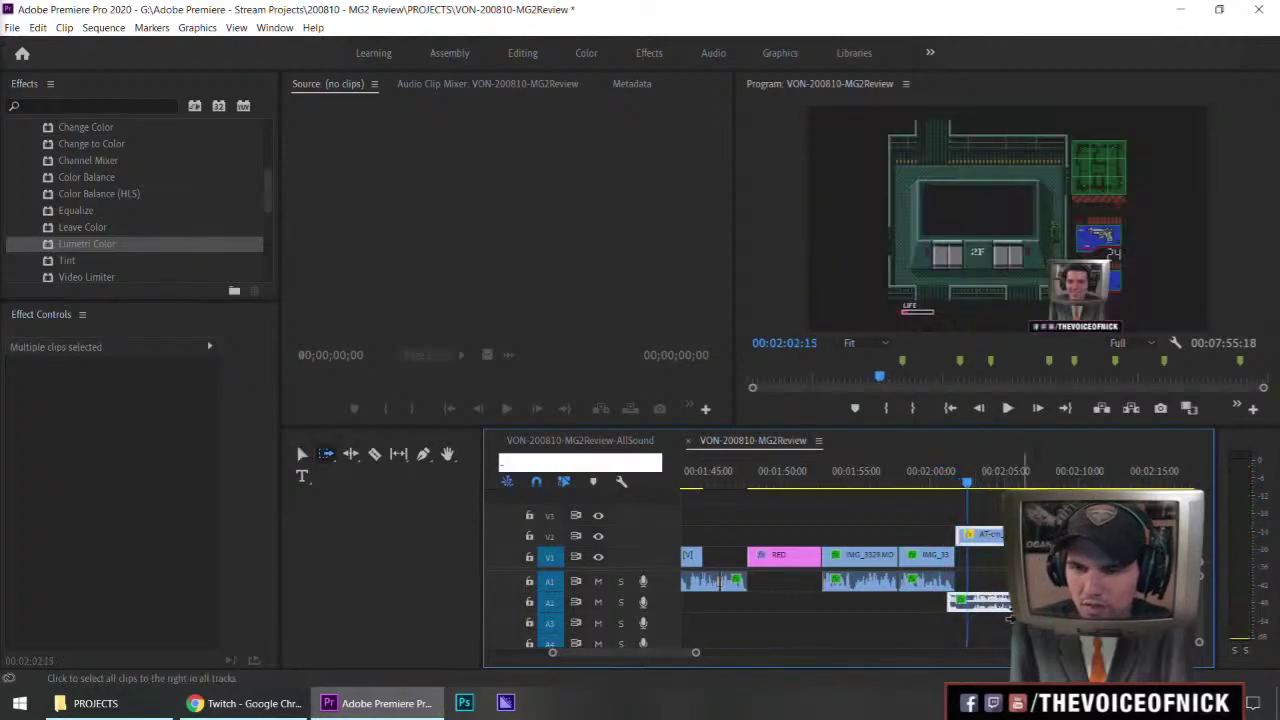
key(alt+Left)
key(alt+Left)
key(alt+Left)
key(alt+Left)
key(alt+Left)
key(v)
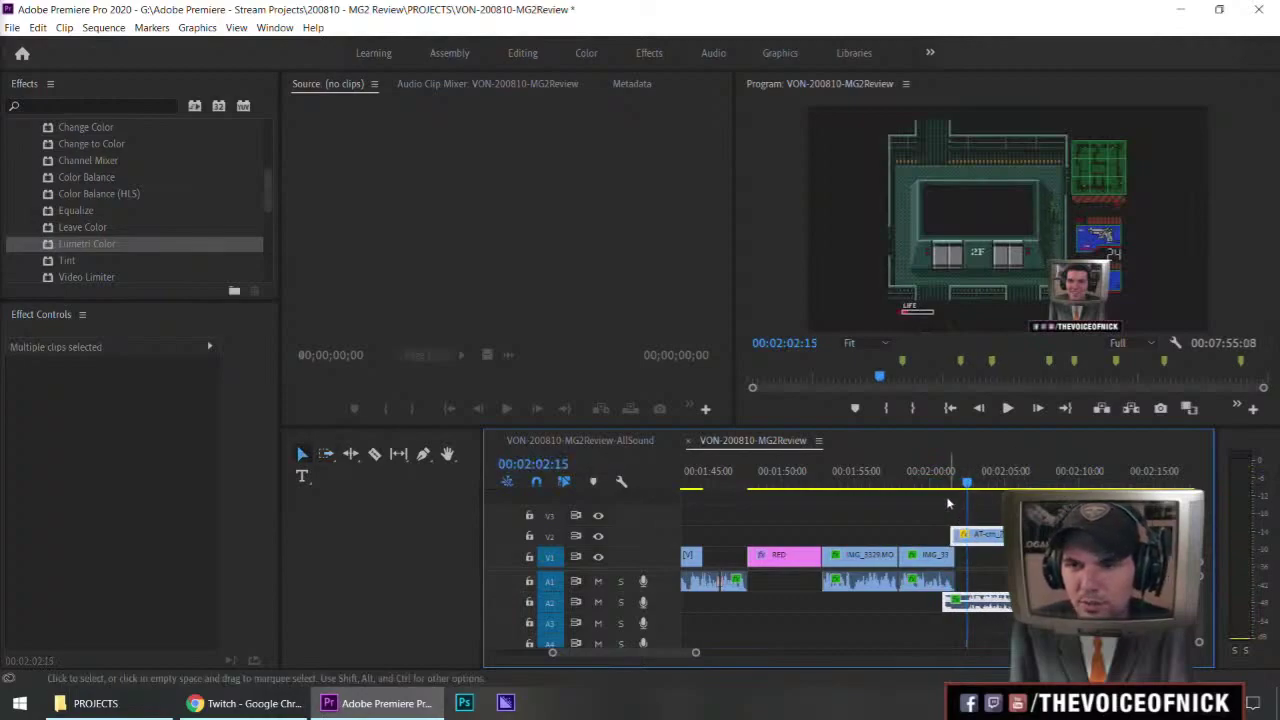
- Trim the start of the gameplay audio on A2 to 00:02:01:15
key(Up)
click(949, 614)
key(Down)
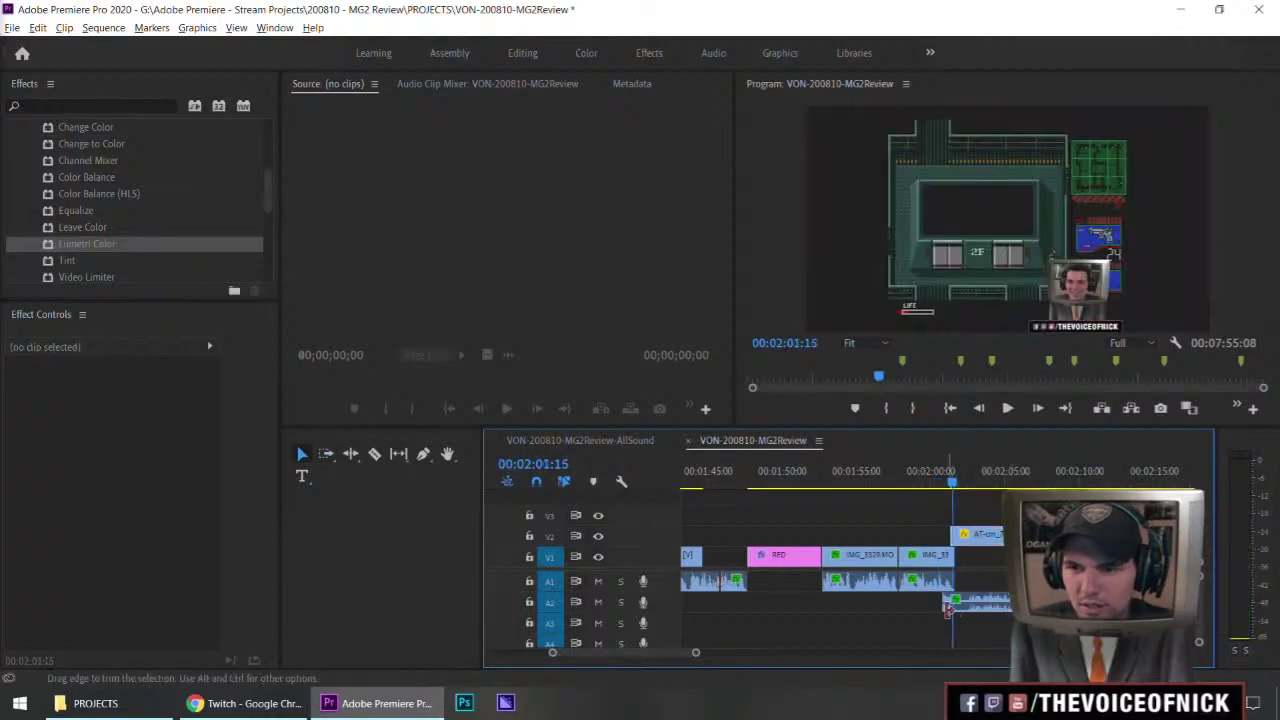
drag(949, 614, 958, 613)
- Shift the gameplay clip and everything after it earlier by five frames twice, then play the transition to 00:02:03:07
key(a)
click(975, 526)
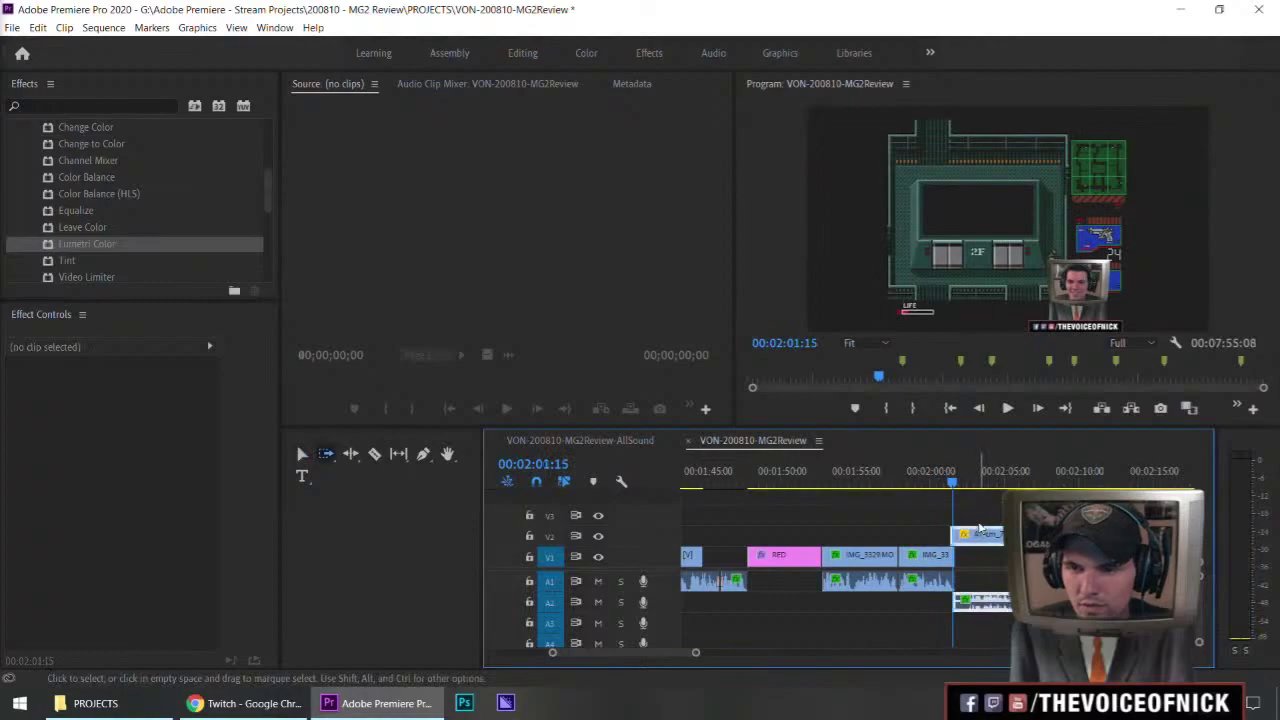
text(-5)
key(Return)
text(-5)
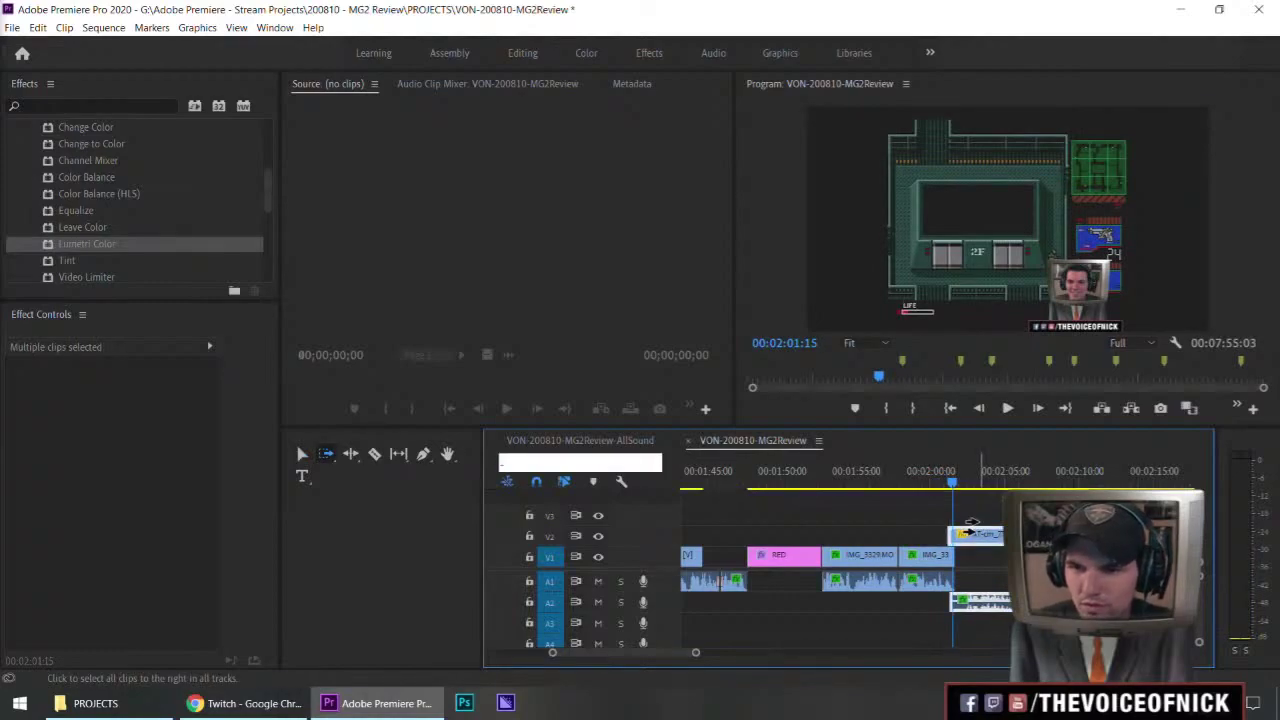
key(Return)
text(-5)
key(Return)
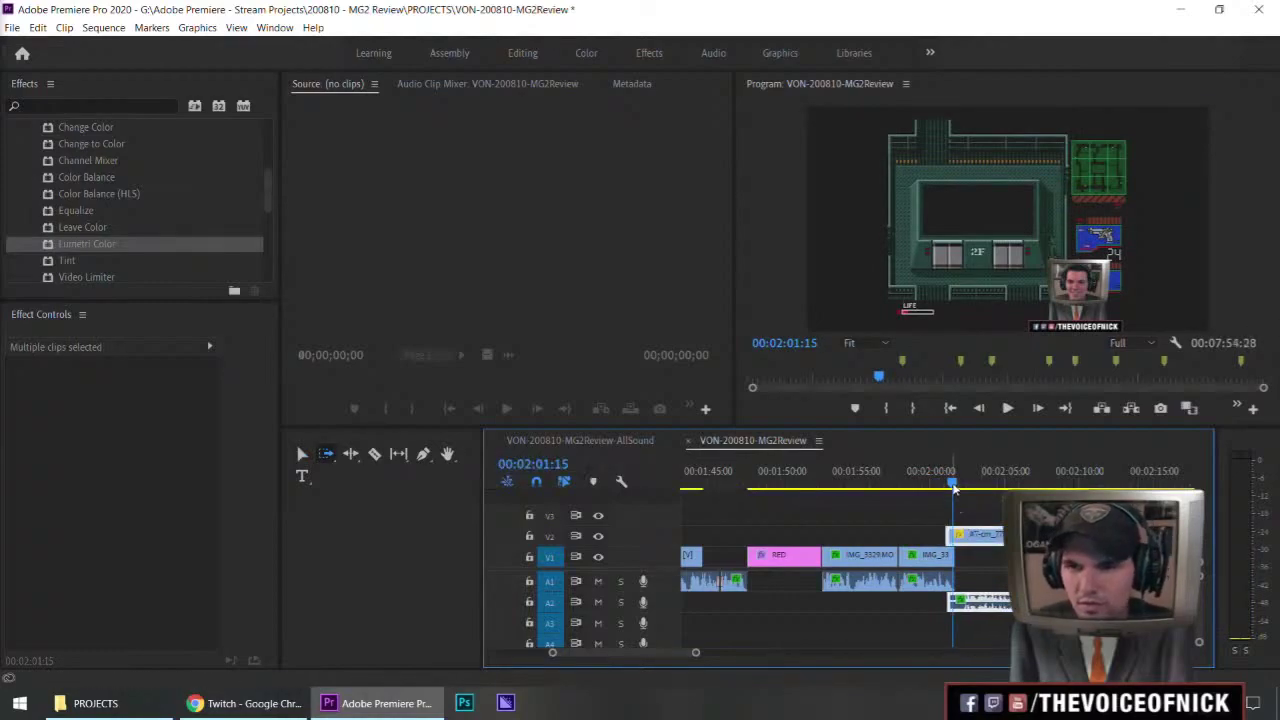
click(931, 482)
key(v)
click(999, 512)
key(space)
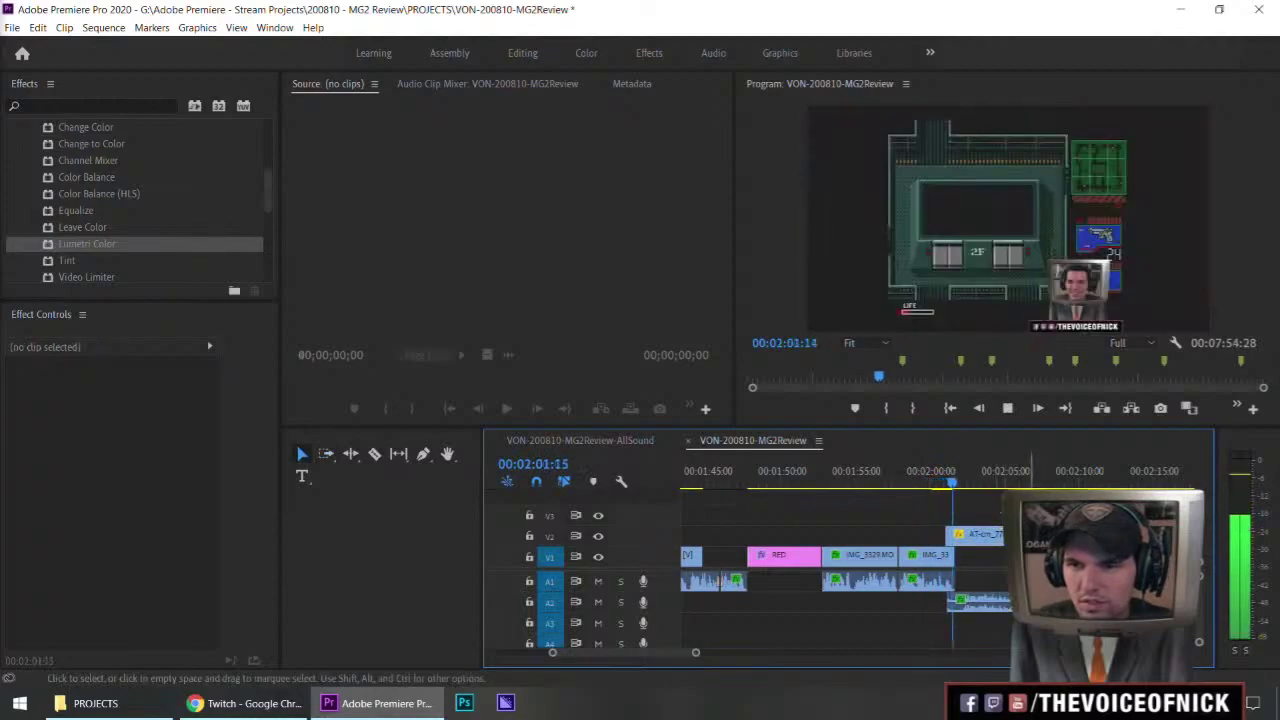
key(=)
key(space)
- Shift the gameplay clip and everything after it five more frames earlier and play from 00:01:58:03 to 00:01:59:12
key(a)
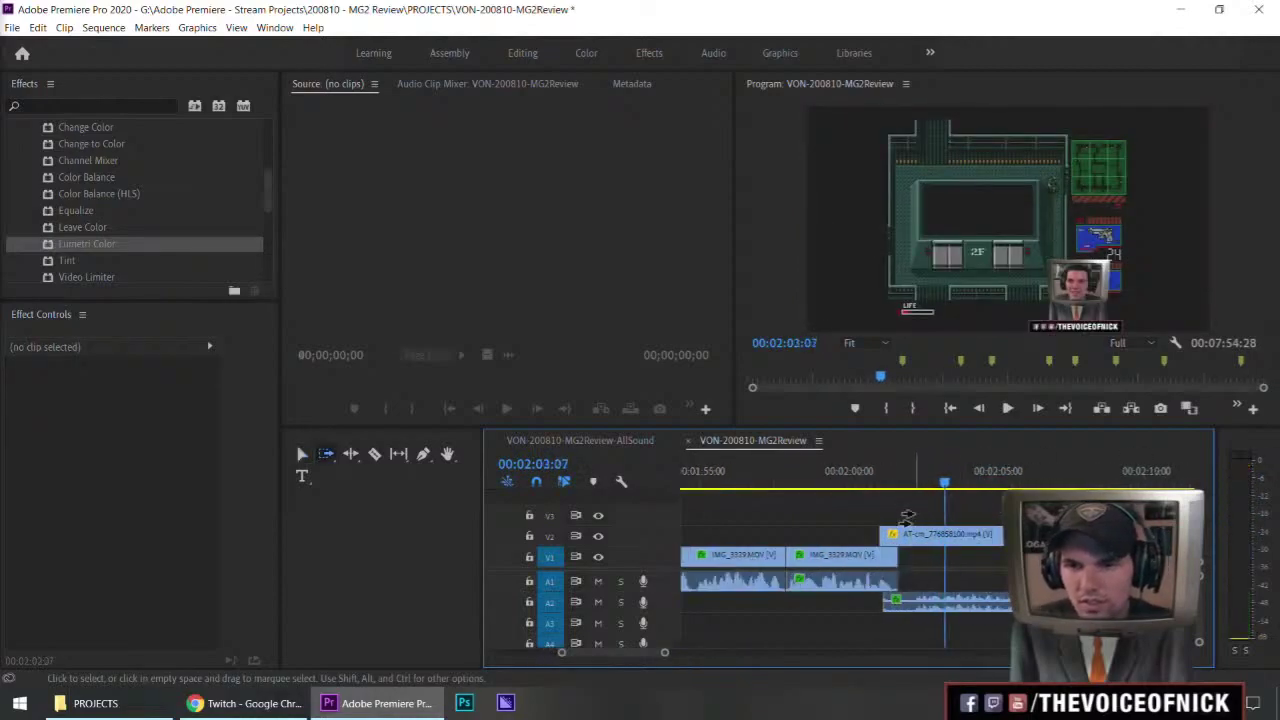
click(907, 517)
key(alt+shift+Left)
key(v)
click(791, 482)
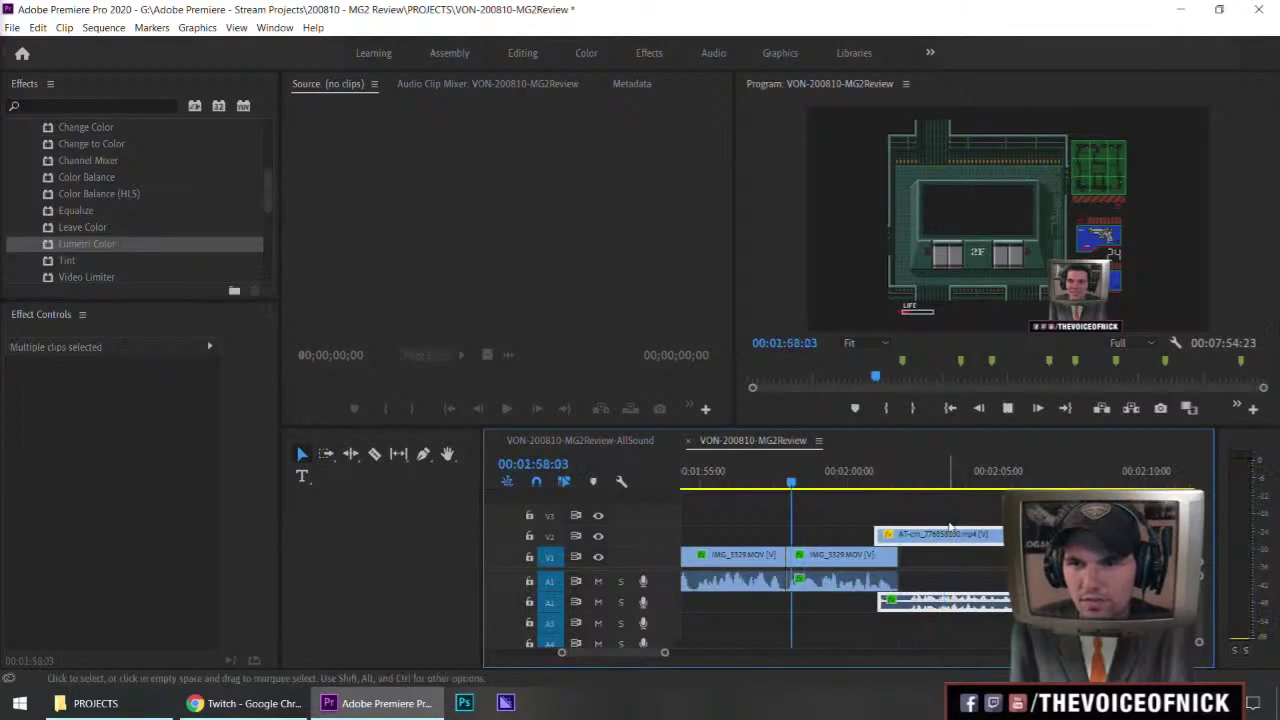
drag(948, 513, 921, 515)
key(space)
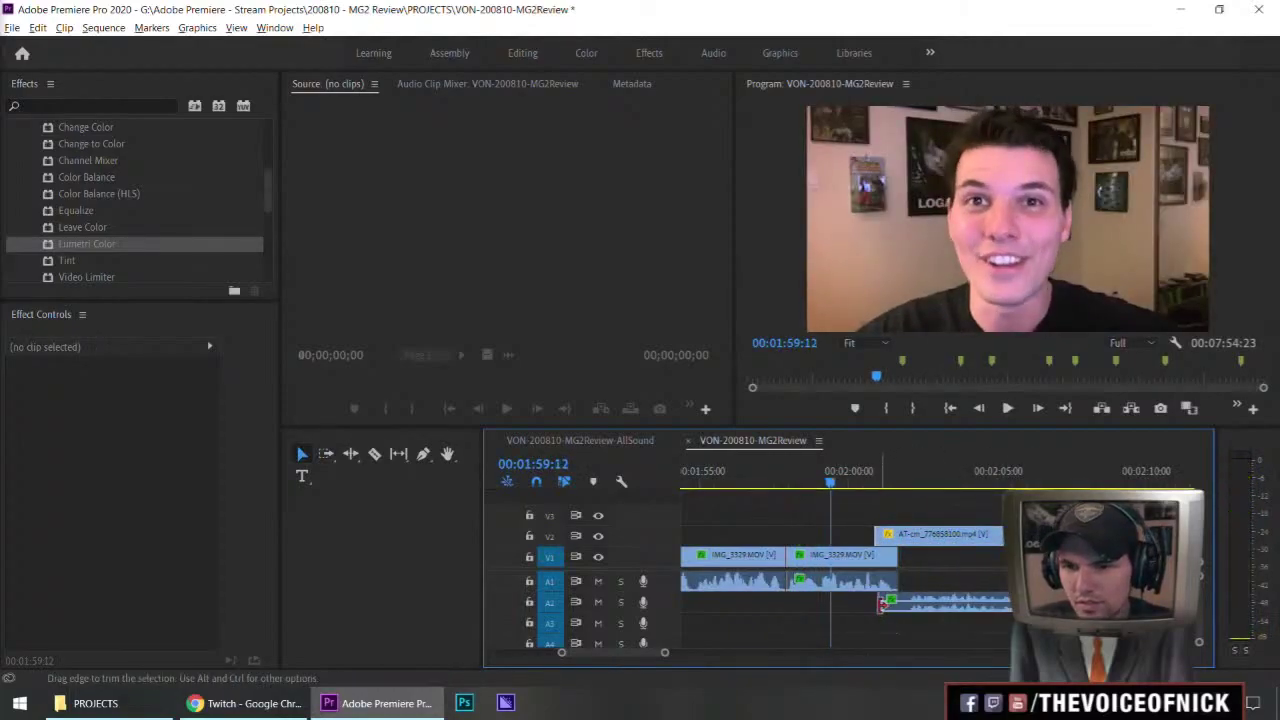
- Trim the gameplay audio's start slightly later, apply the default transition there, and review the join at full-panel size to about 00:02:05:15
drag(878, 601, 887, 603)
right_click(888, 602)
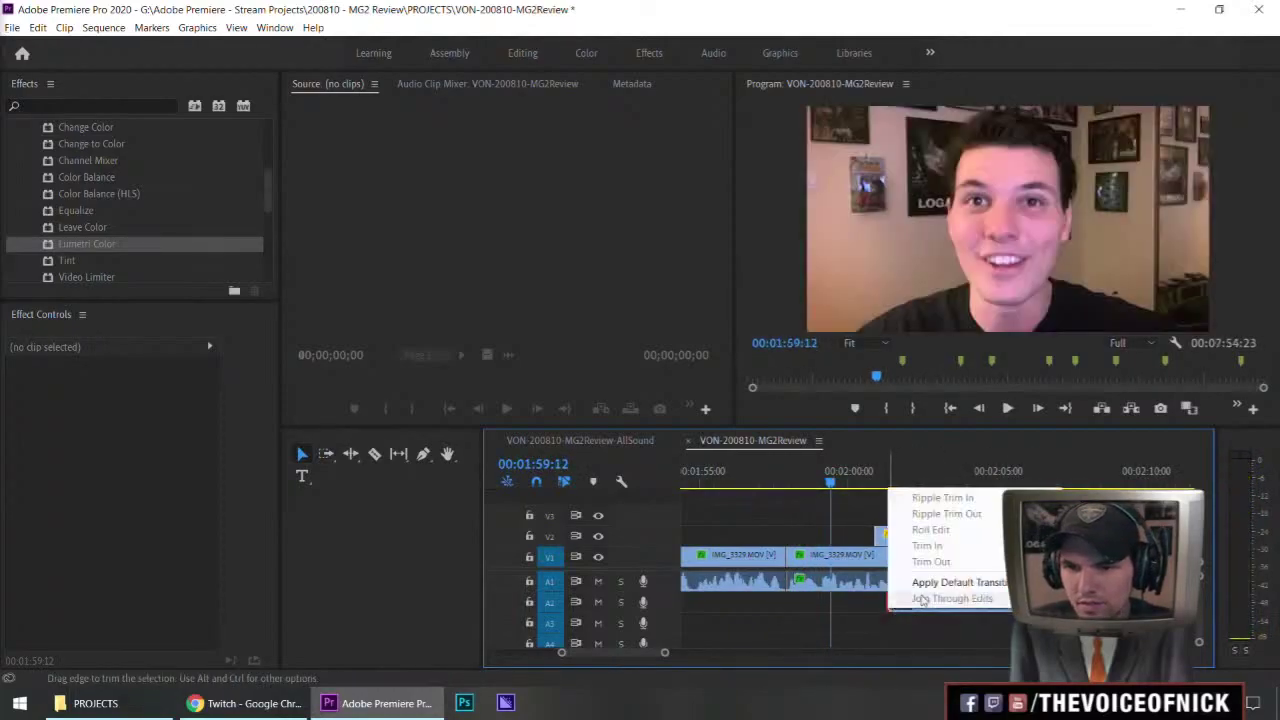
click(950, 584)
key(space)
key(grave)
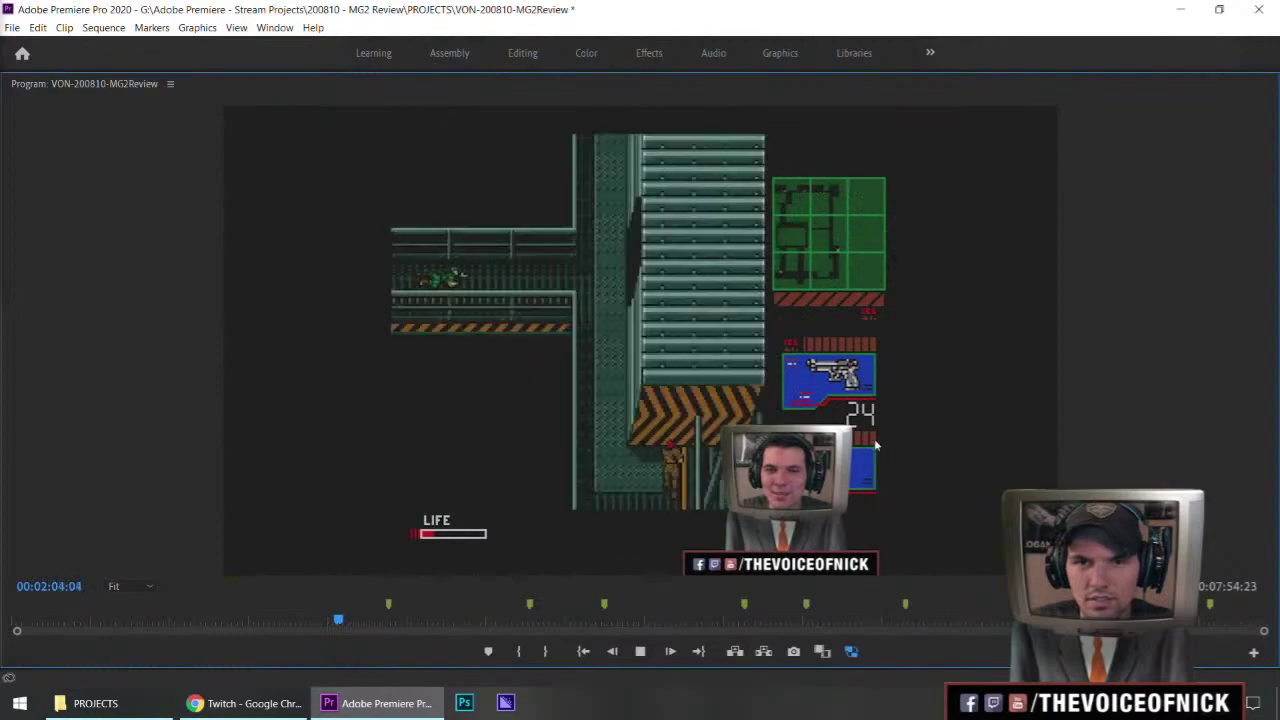
key(grave)
key(space)
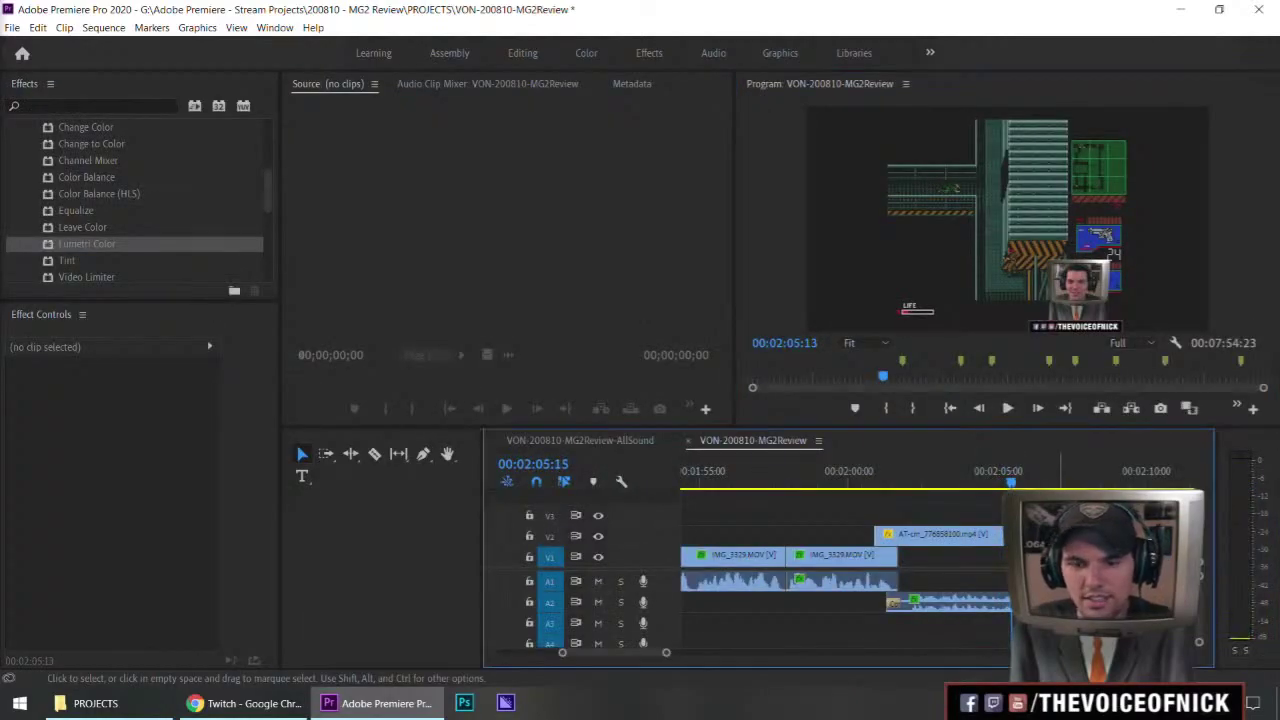
- Clear the sequence marker at about 00:02:22 over the gameplay clip
key(minus)
key(minus)
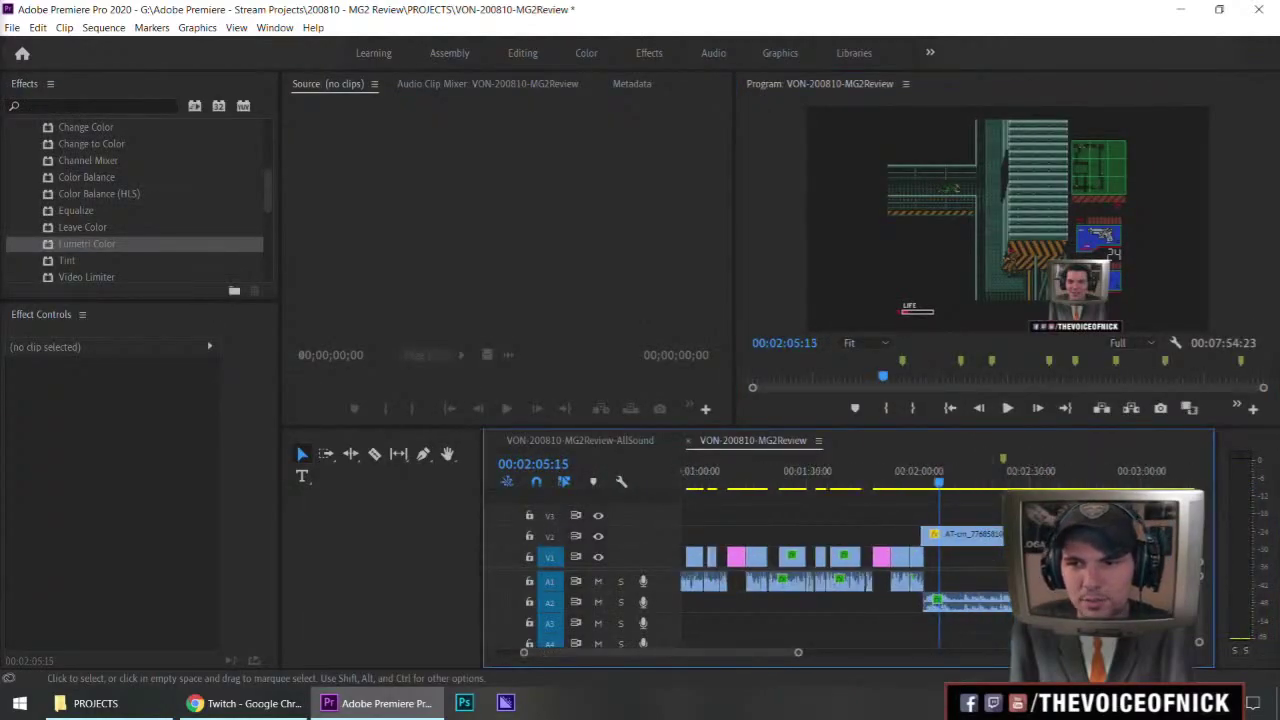
right_click(1012, 462)
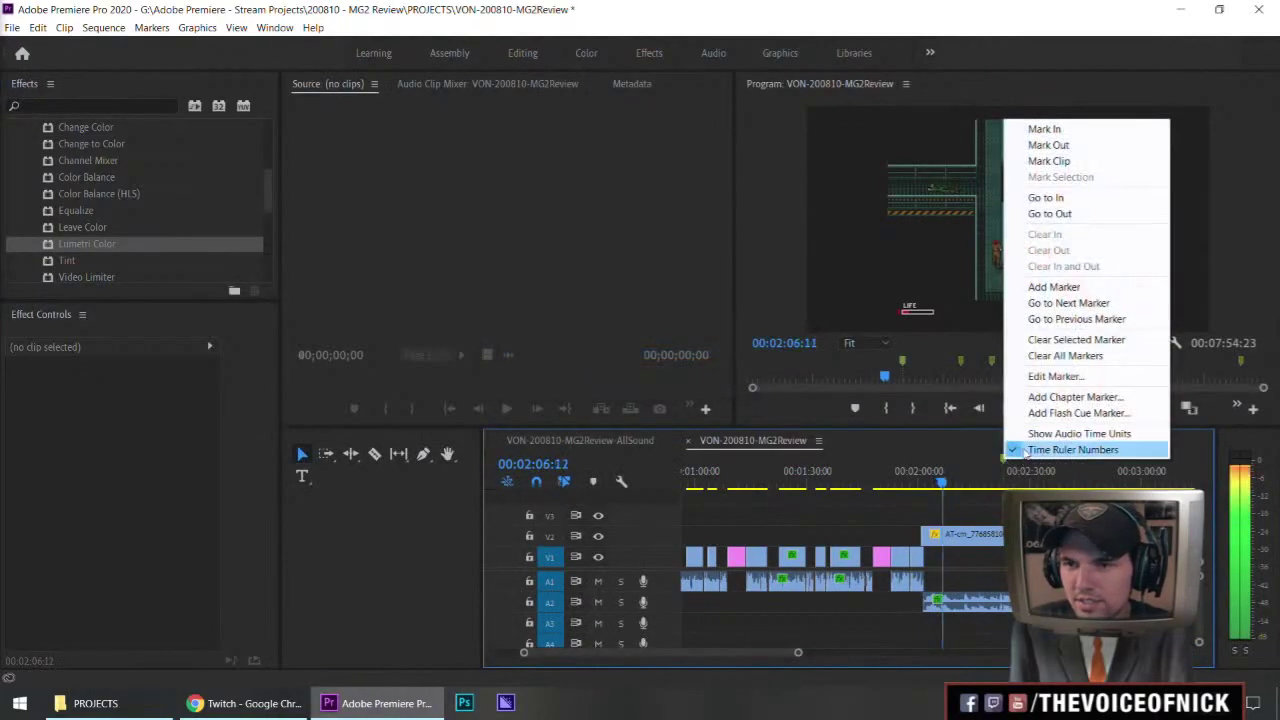
click(1076, 339)
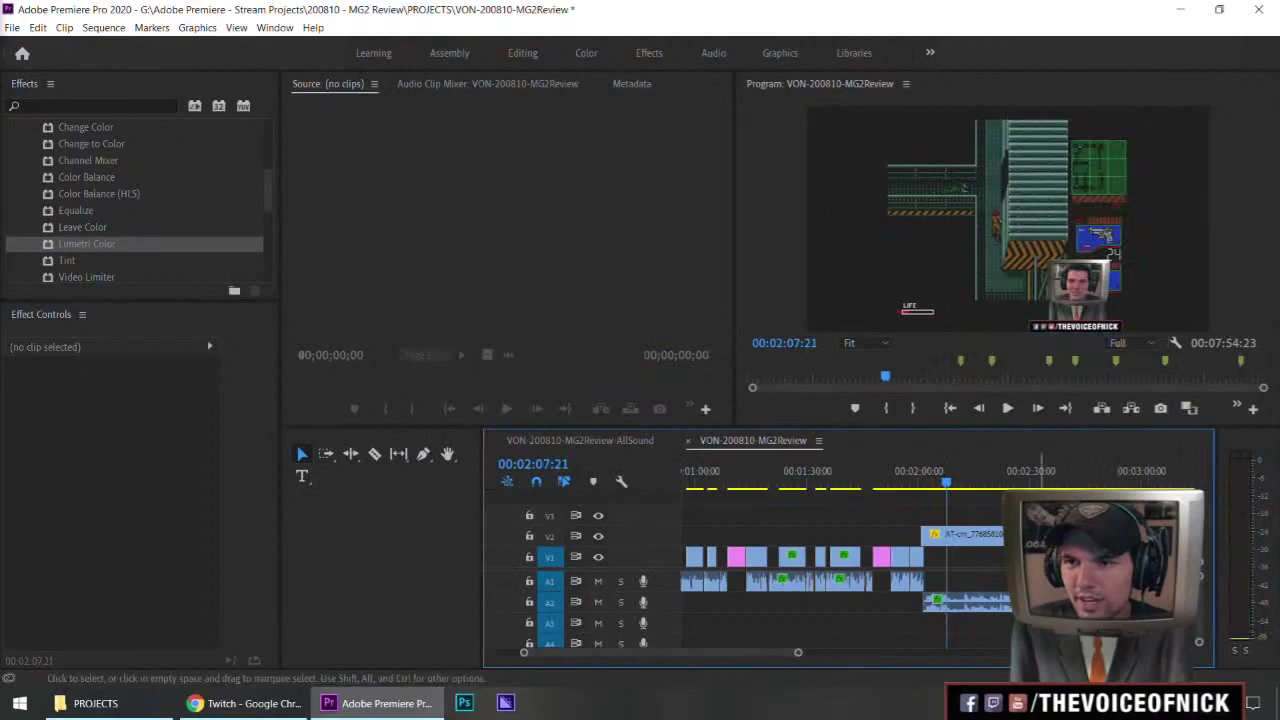
- Move the playhead to about 00:03:03, just past the RED clip before the next marker, and save the project
key(minus)
key(minus)
key(minus)
click(855, 487)
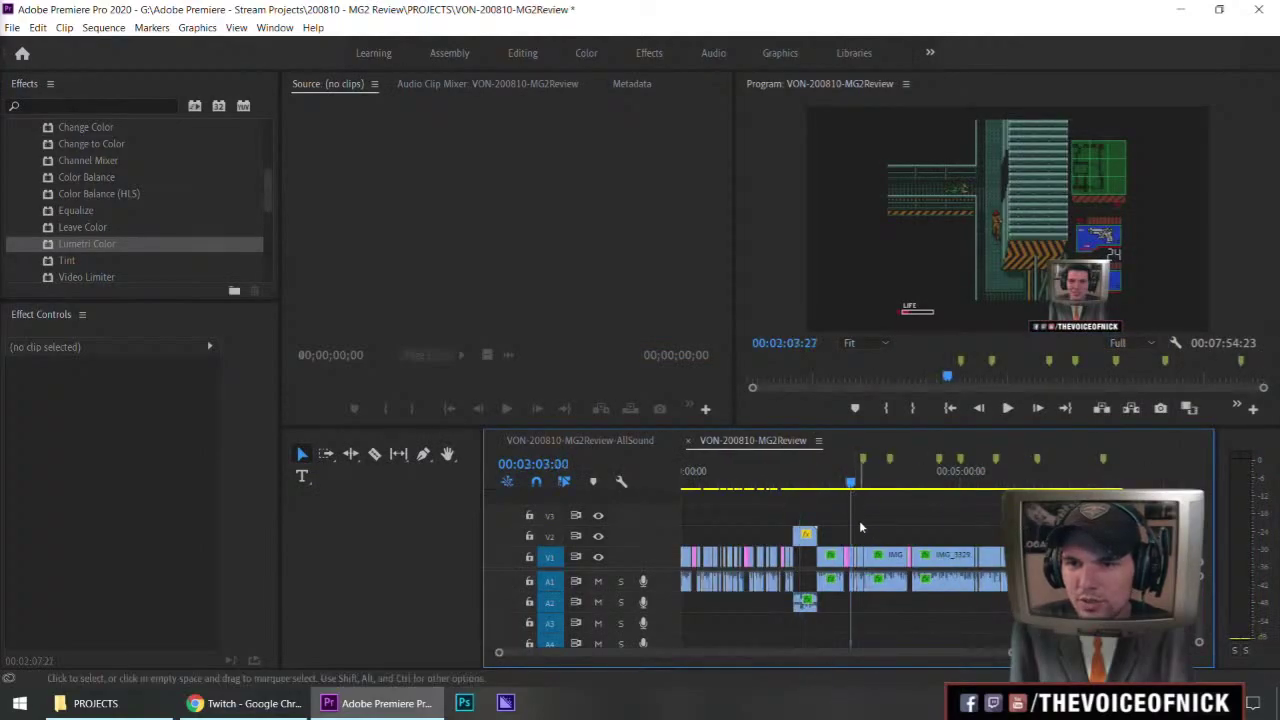
key(equal)
key(equal)
key(equal)
key(space)
key(ctrl+s)
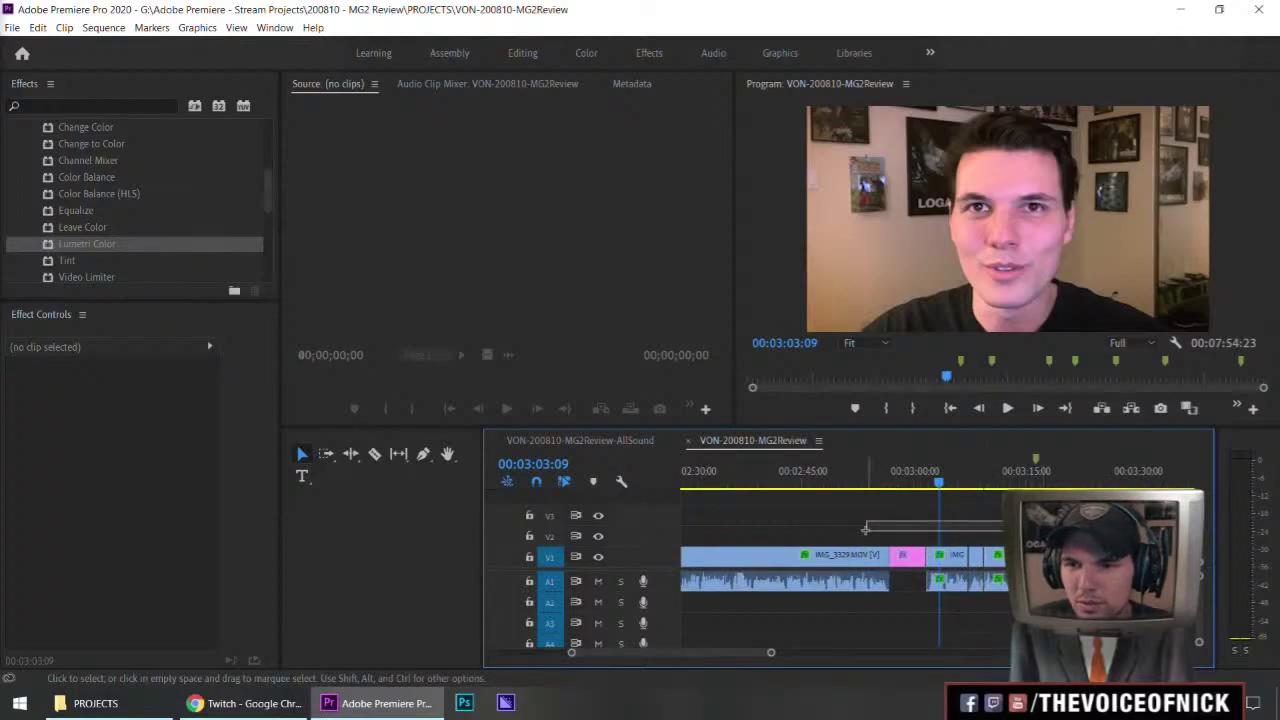
- Play the IMG_3329.MOV section after the RED clip to 00:03:07:12 and replay its opening from about 00:03:01
drag(867, 527, 919, 526)
key(space)
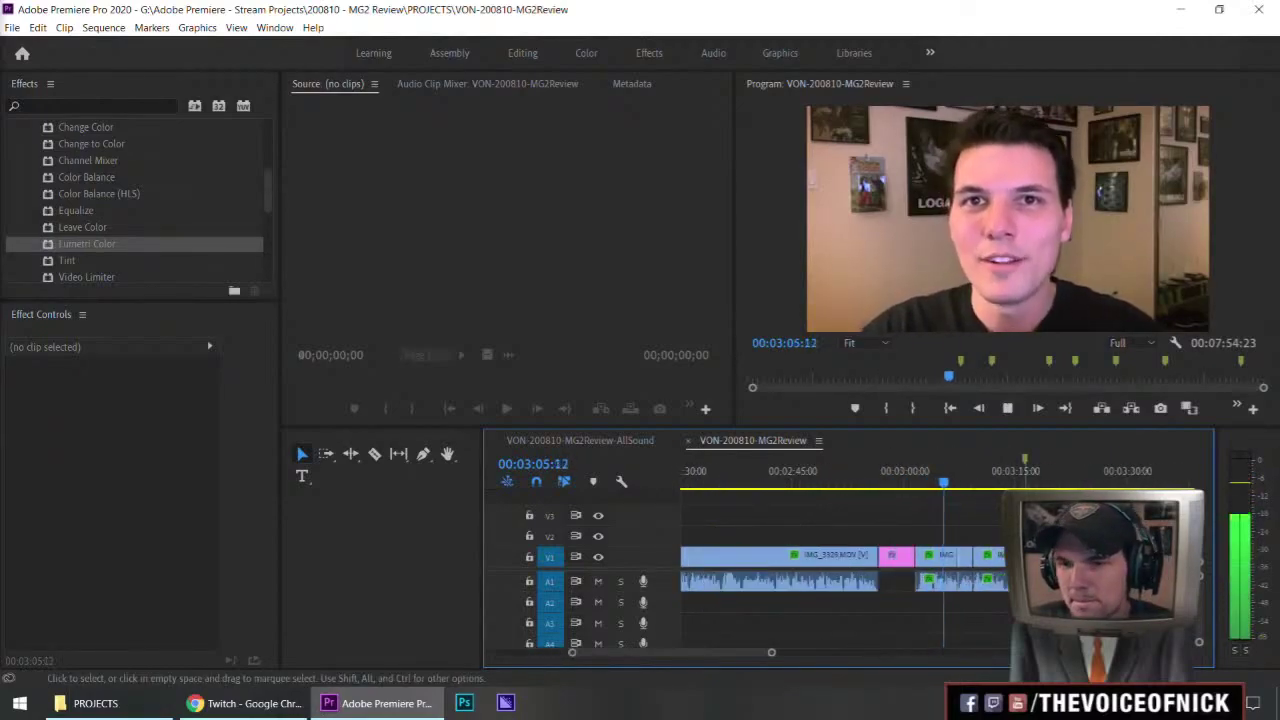
key(minus)
key(equal)
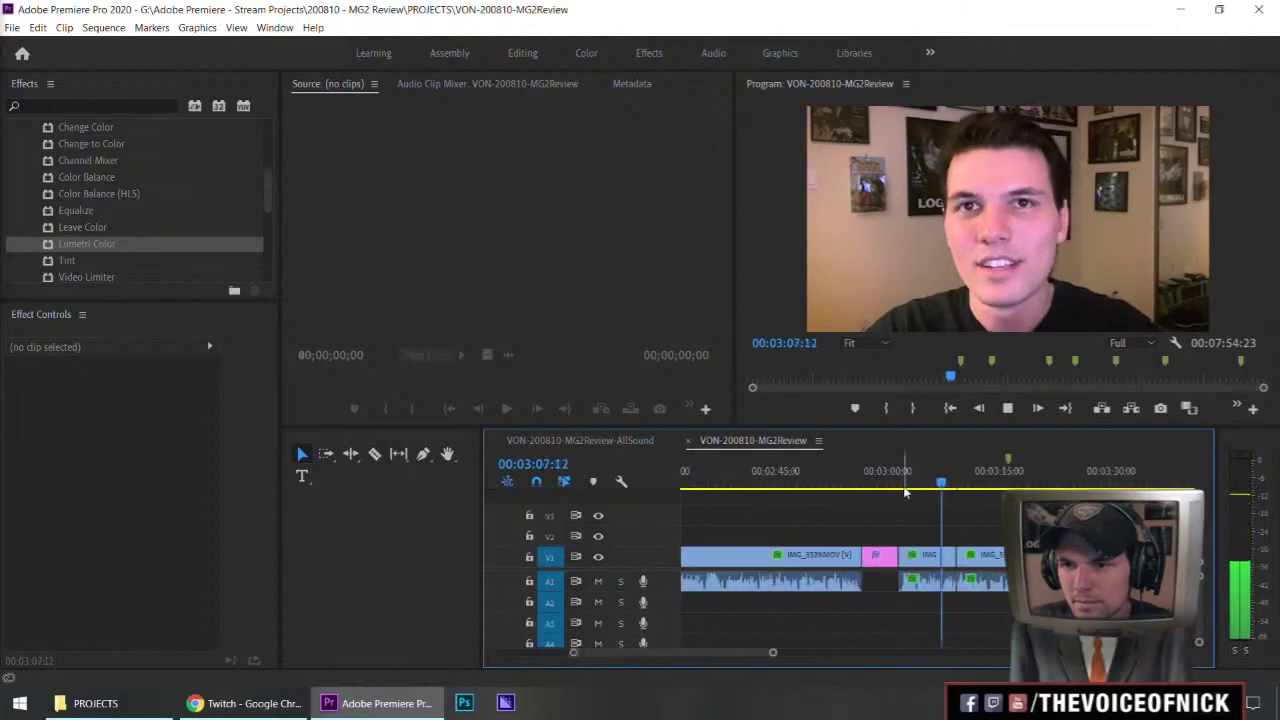
click(893, 482)
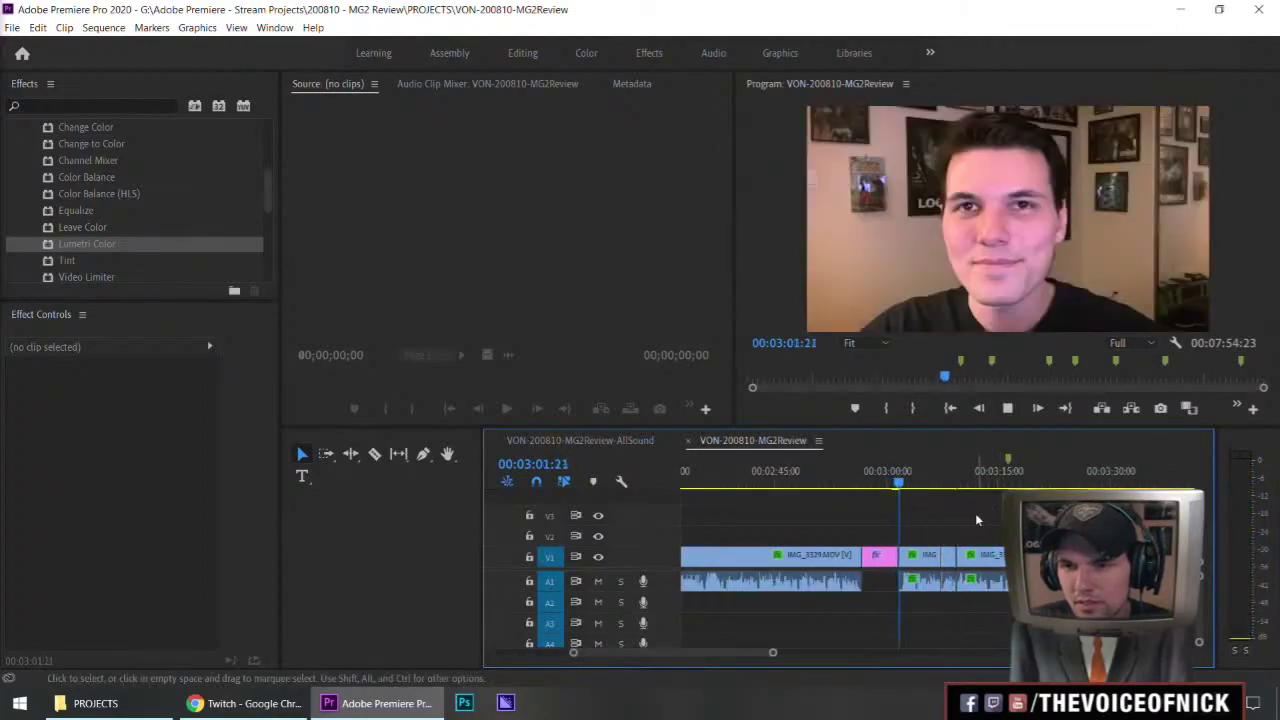
key(equal)
key(equal)
- Cut the IMG_3329.MOV clip after RED at about 00:03:04, ripple-delete the part before the cut, and play from 00:03:00
key(c)
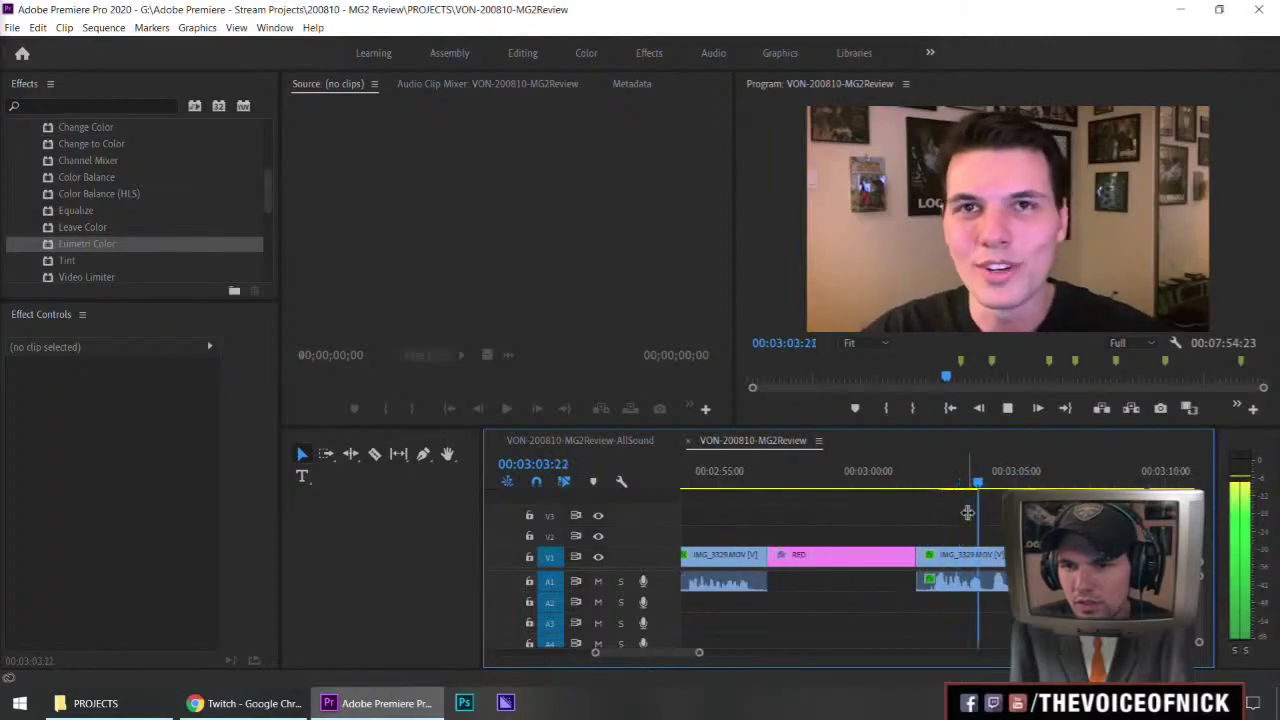
key(space)
click(993, 556)
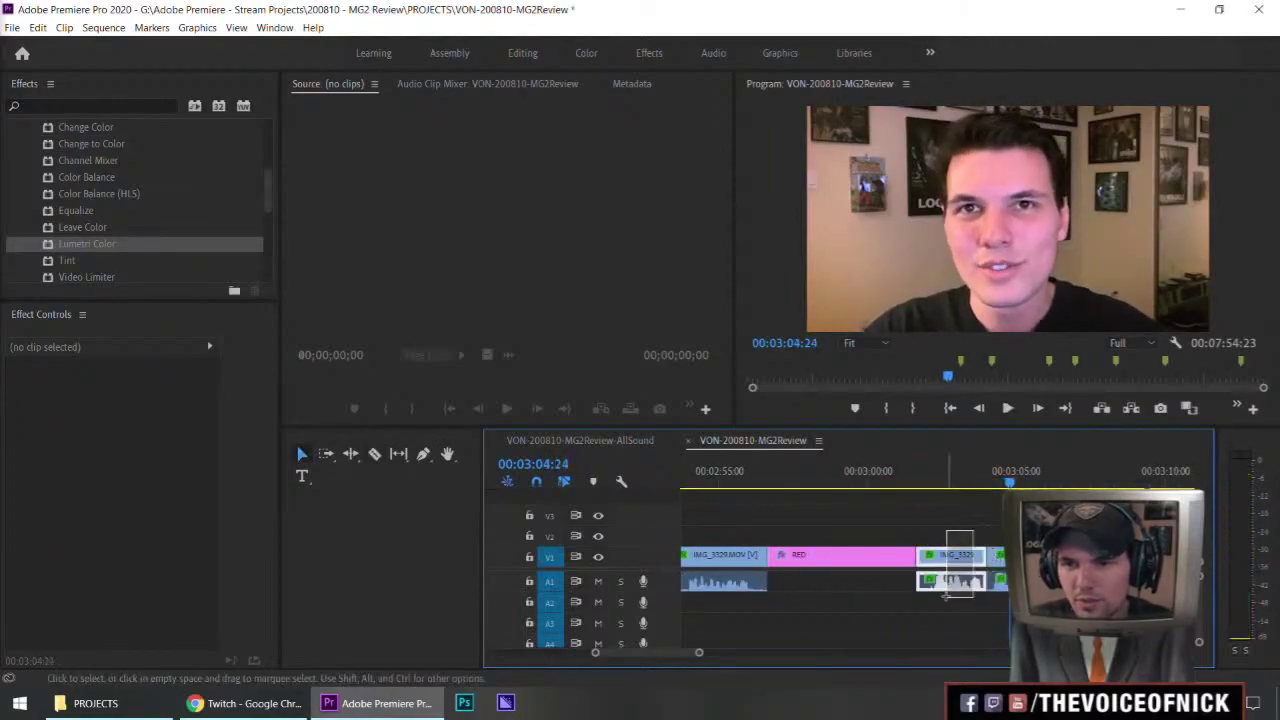
key(v)
click(955, 556)
key(shift+Delete)
click(868, 488)
key(space)
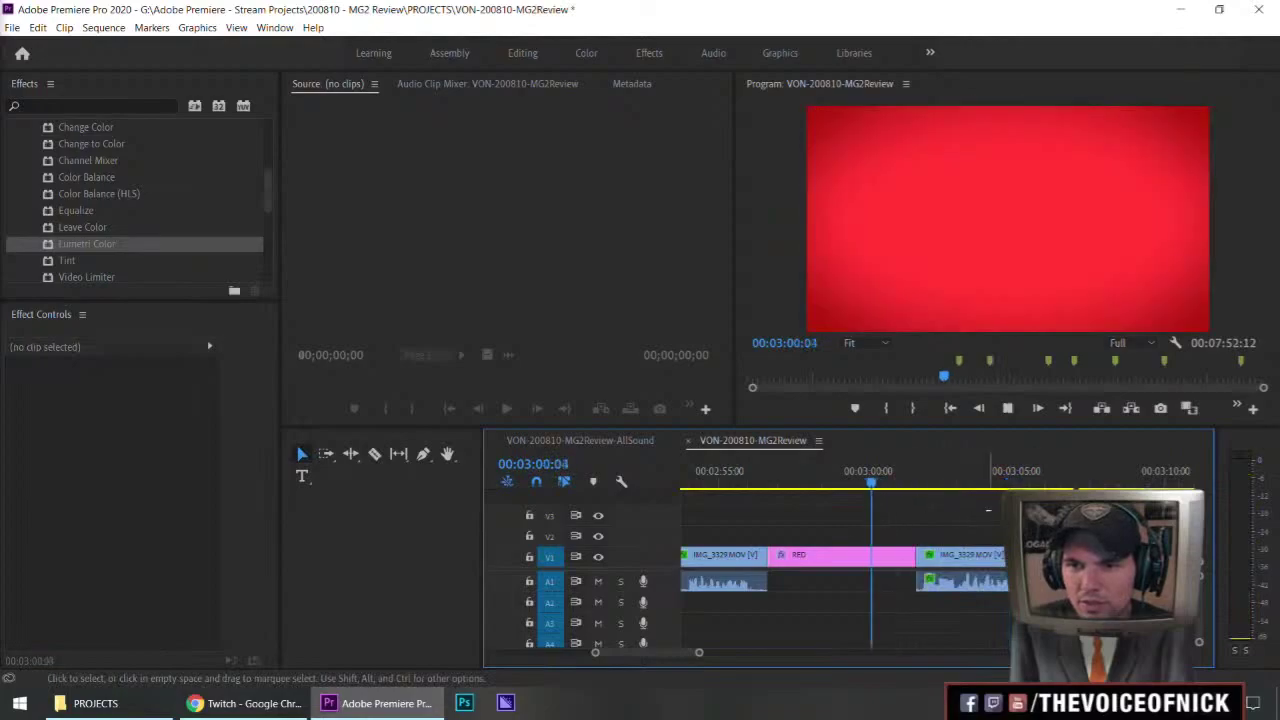
- Review the shortened section after the RED clip to 00:03:06:04, then replay the lead-in from 00:02:54
key(minus)
key(minus)
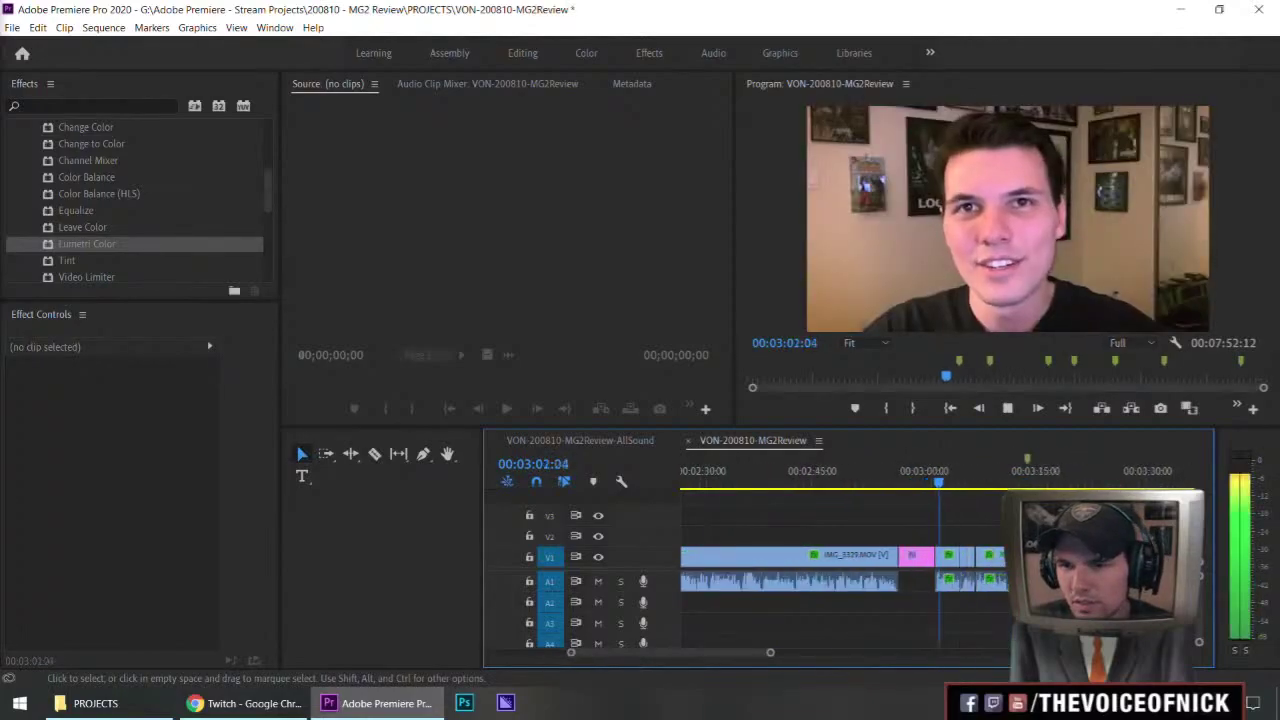
key(equal)
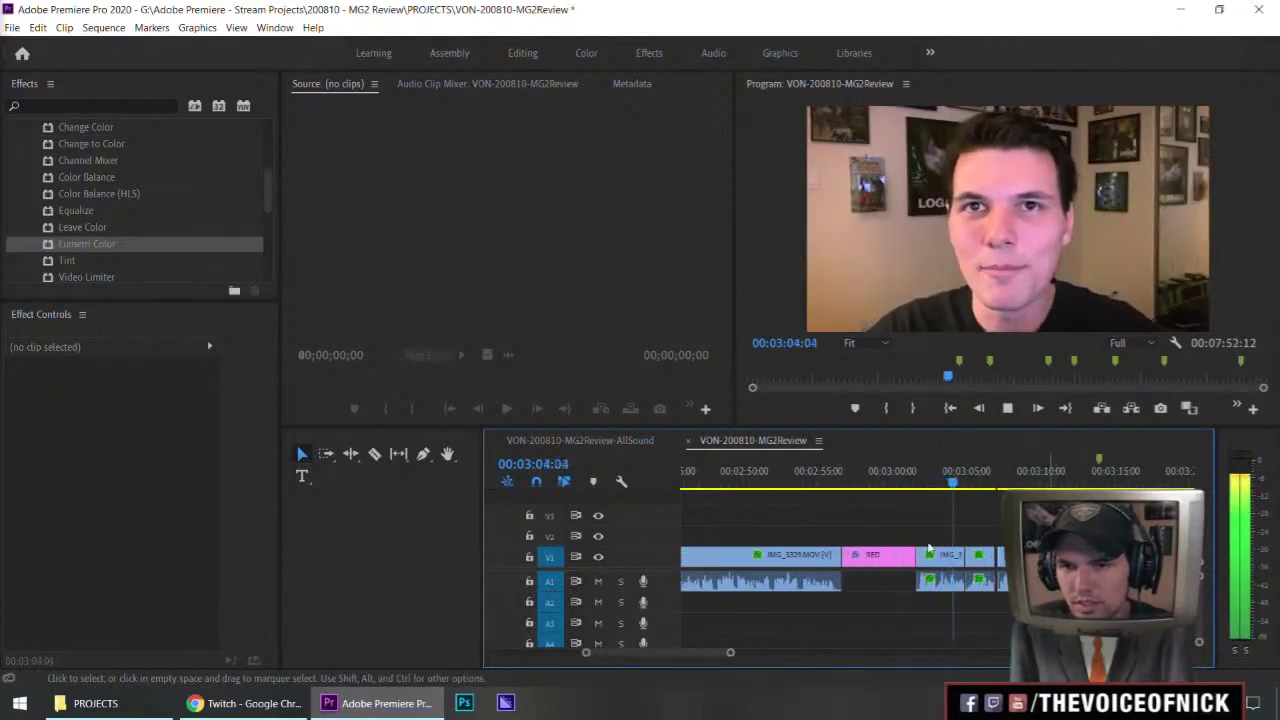
key(minus)
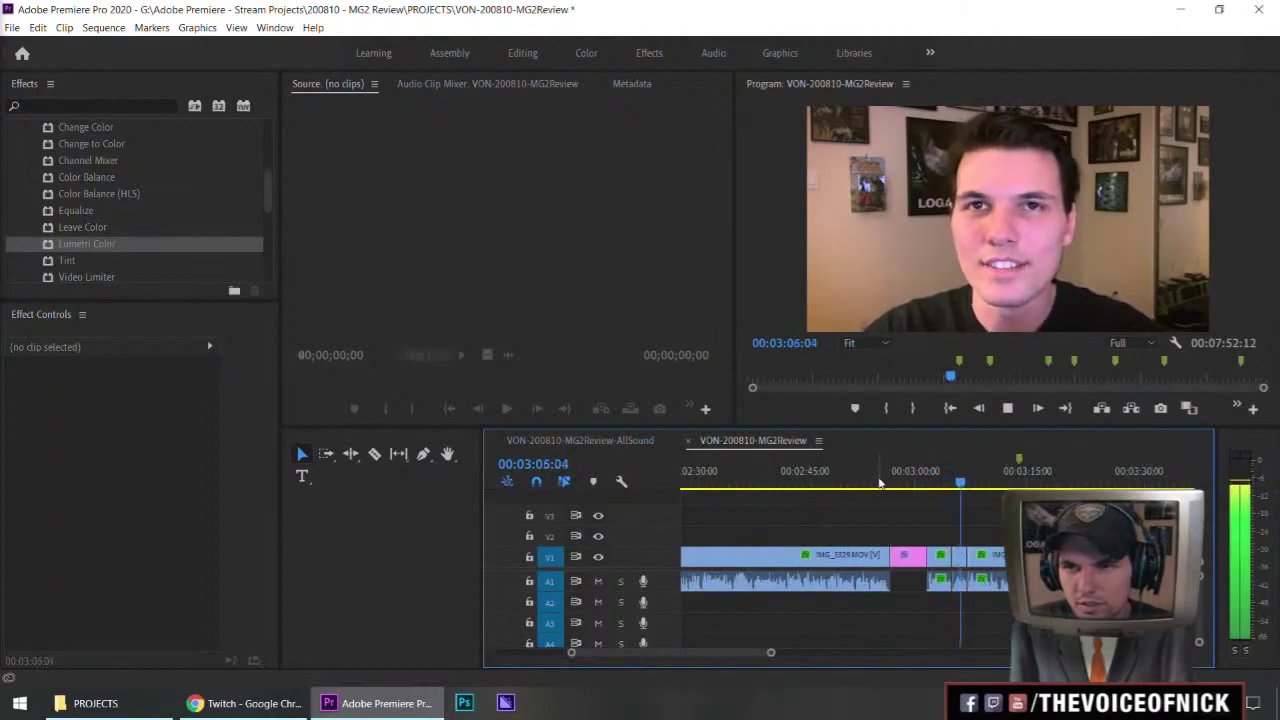
click(874, 483)
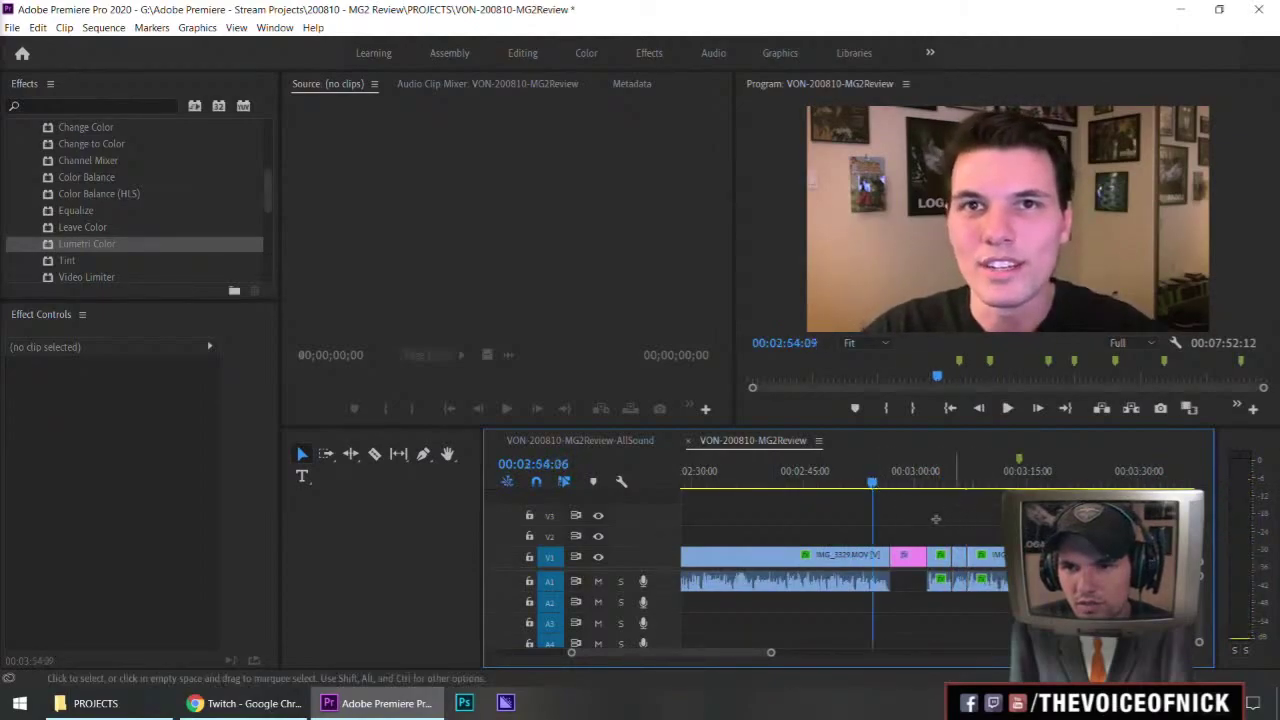
key(minus)
key(equal)
key(space)
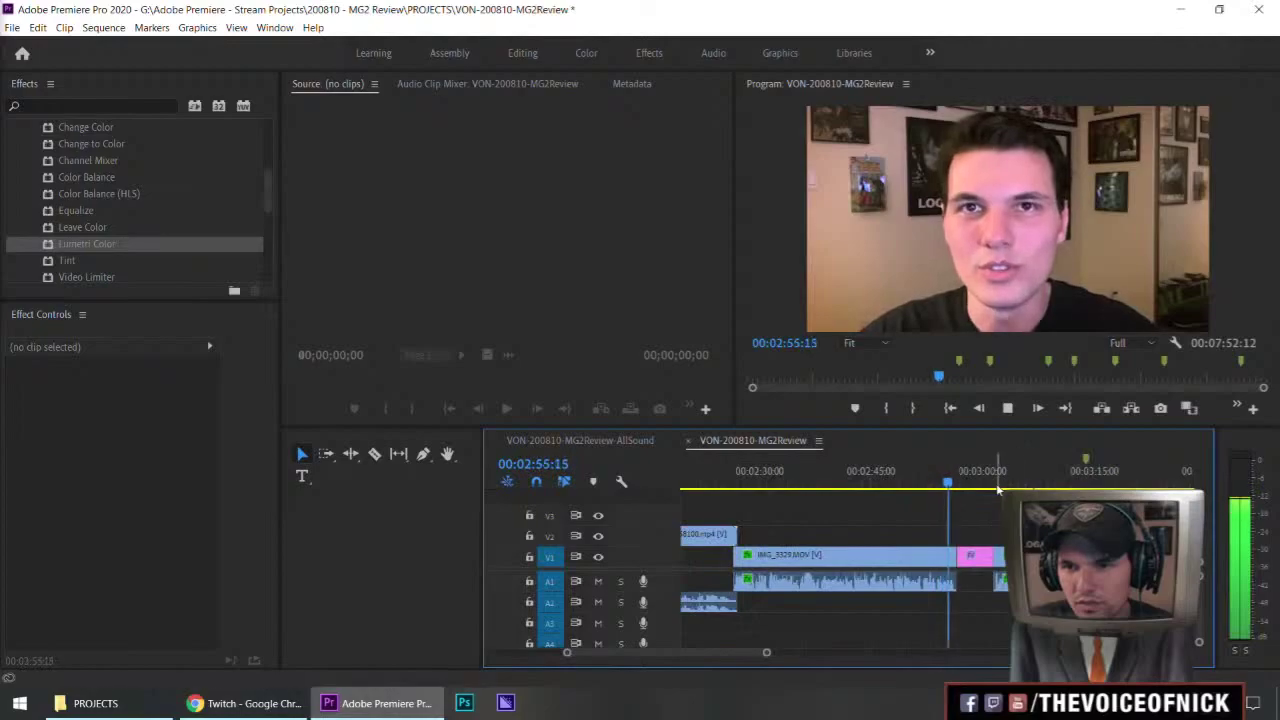
- Play the long IMG_3329.MOV clip that follows the gameplay clip through to 00:02:46:12
drag(995, 487, 743, 483)
key(equal)
key(space)
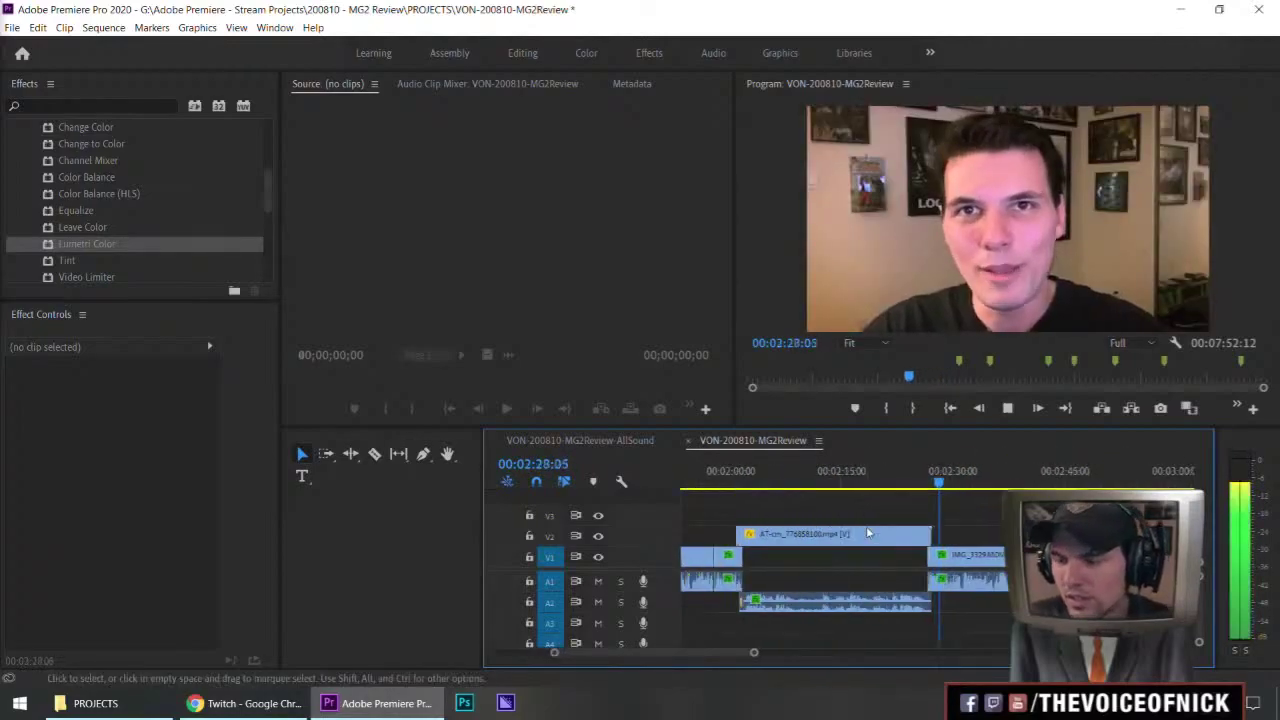
key(minus)
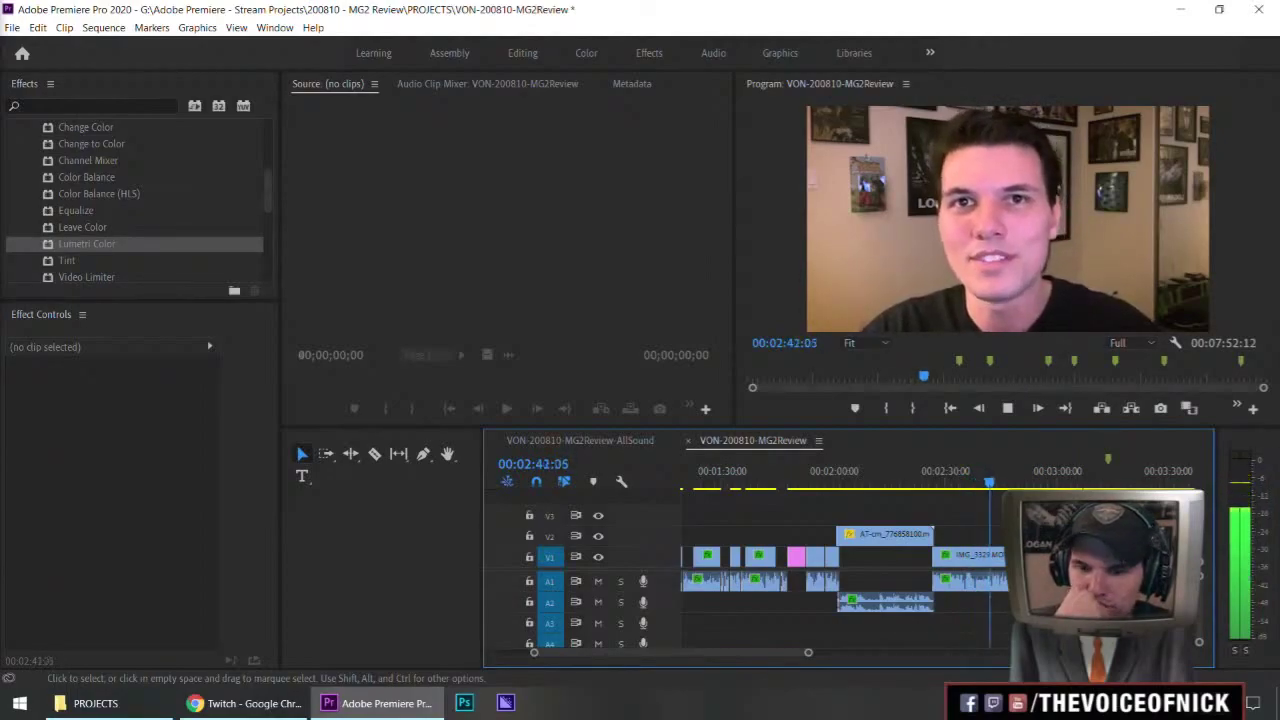
key(equal)
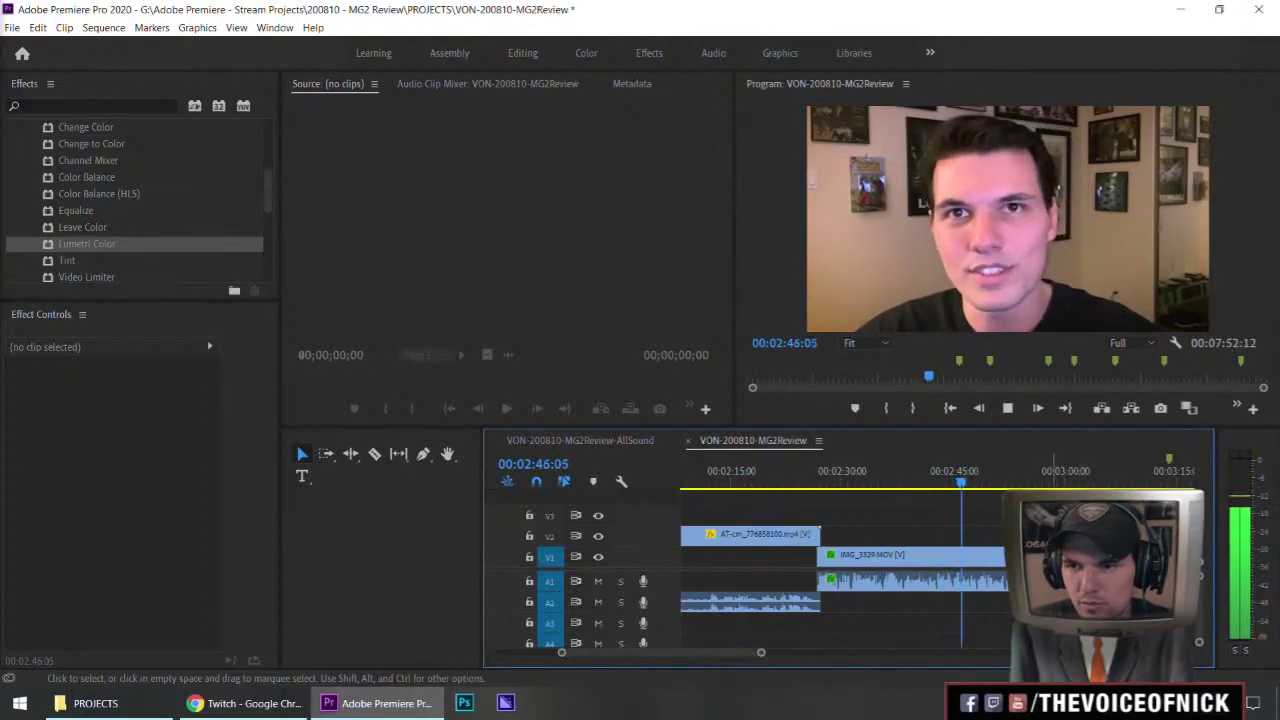
key(space)
- Move the RED clip on V1 directly before the long IMG_3329.MOV clip, then ripple-delete that clip with its audio
drag(1054, 557, 799, 572)
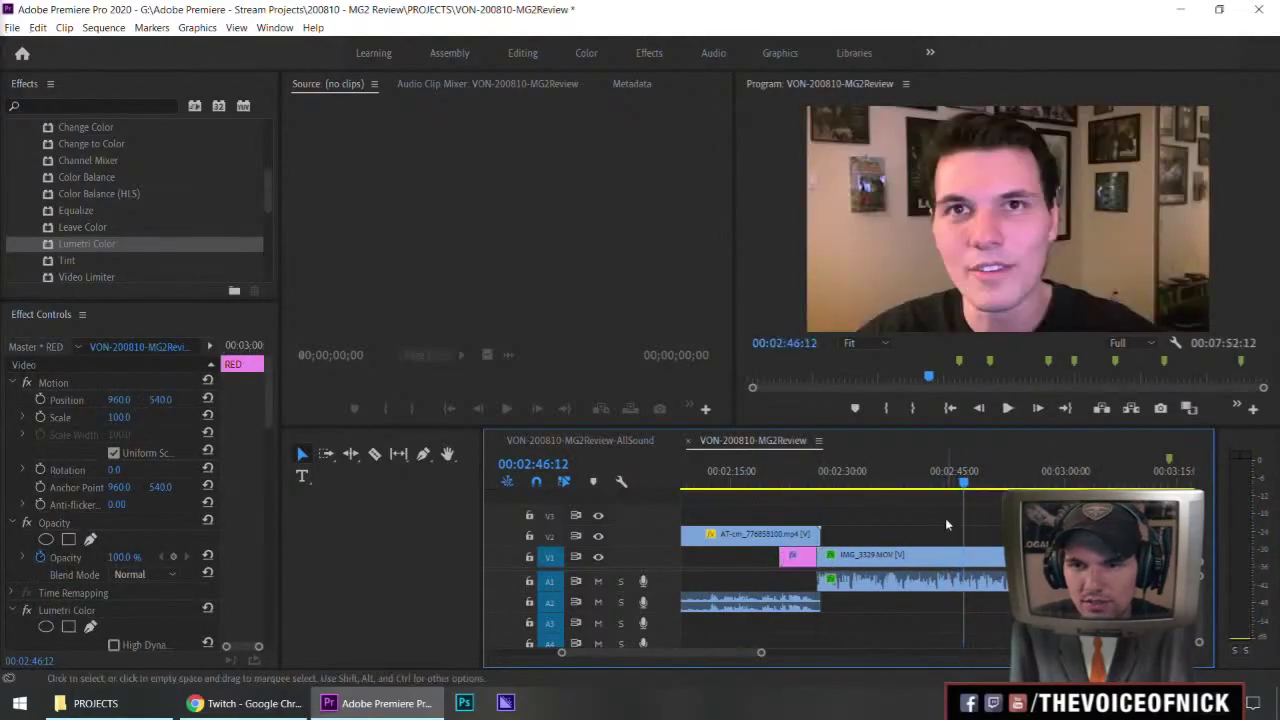
drag(945, 518, 960, 575)
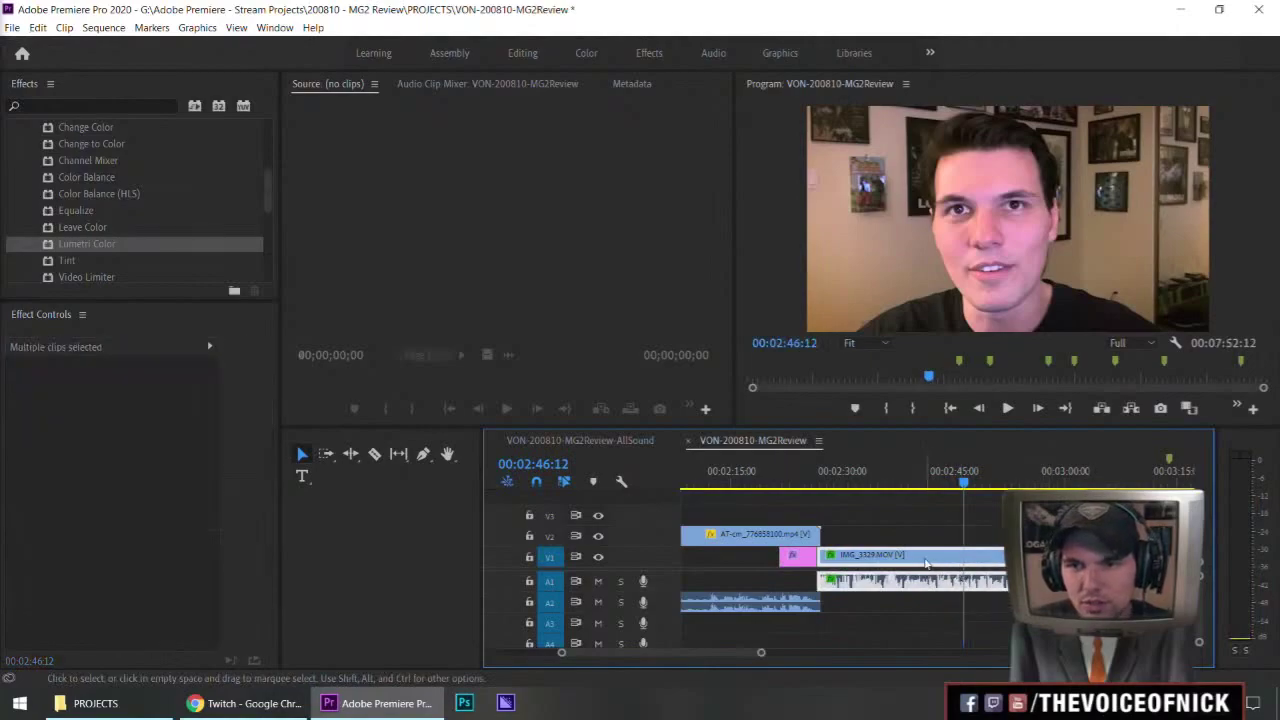
key(ctrl+z)
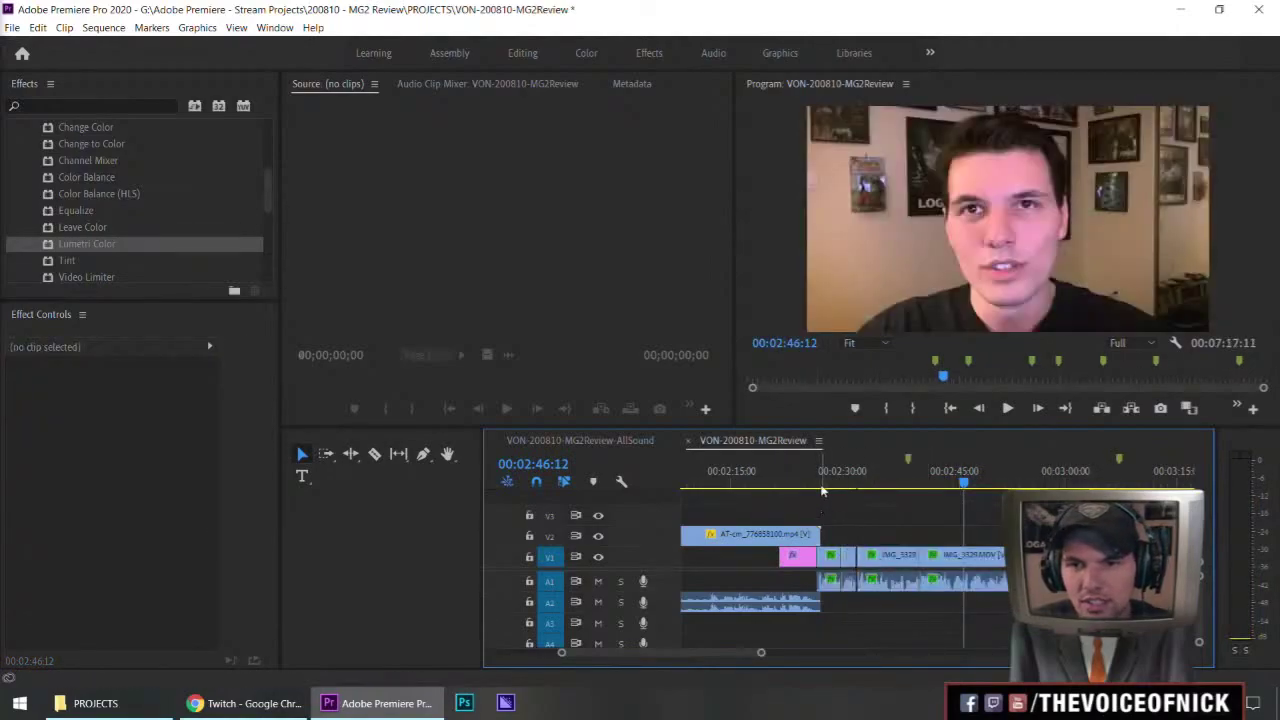
- Remove the RED clip on V1 beneath the end of the gameplay clip, then play the transition from 00:02:23:29
click(796, 484)
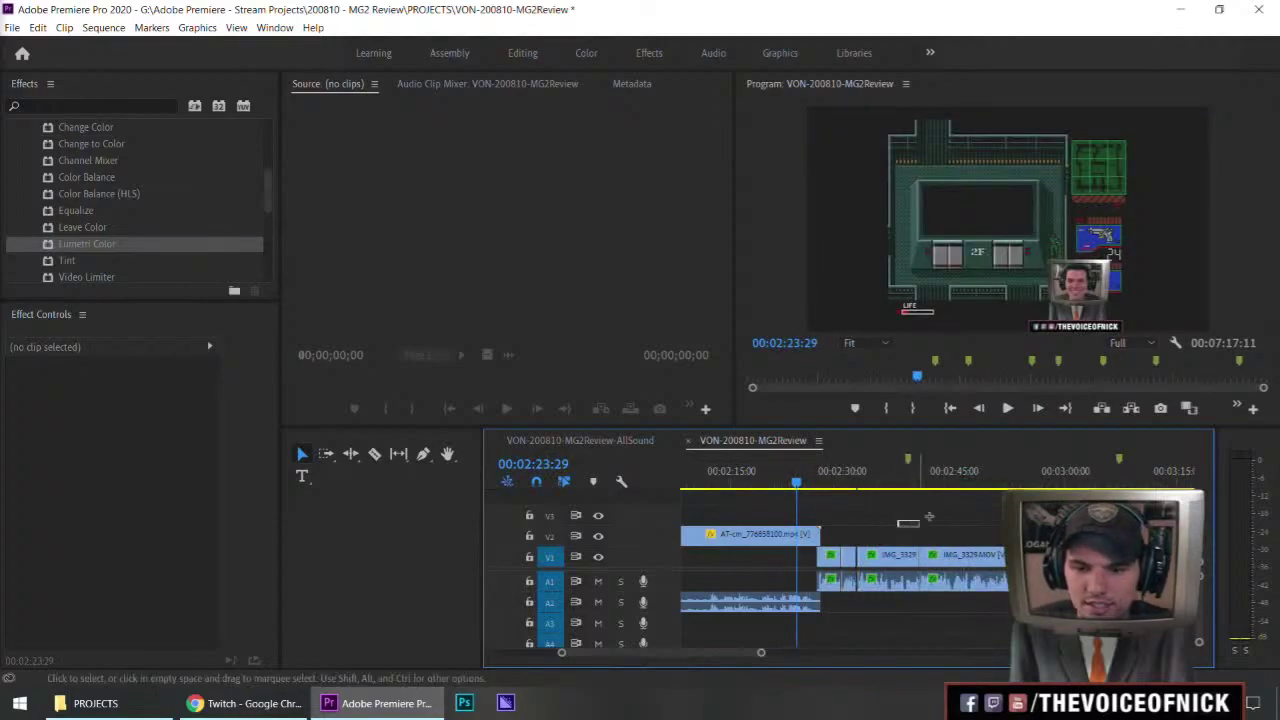
scroll(958, 514, down, 4)
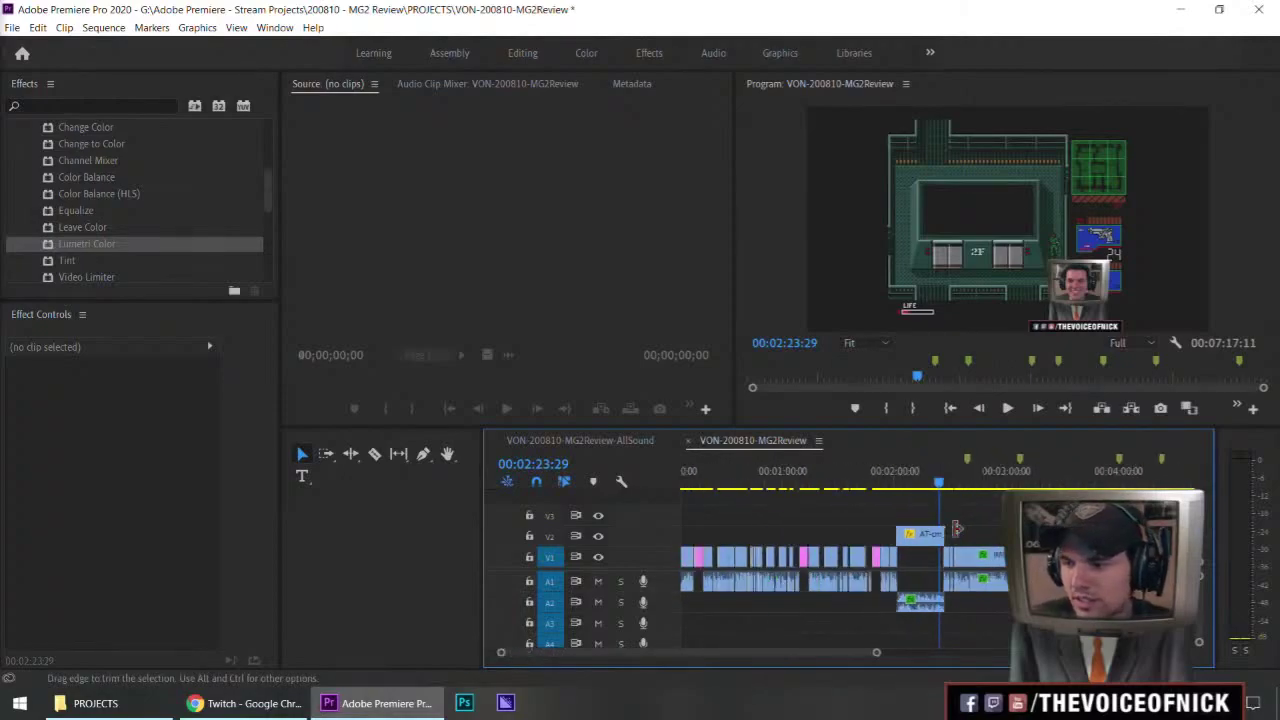
scroll(958, 528, up, 4)
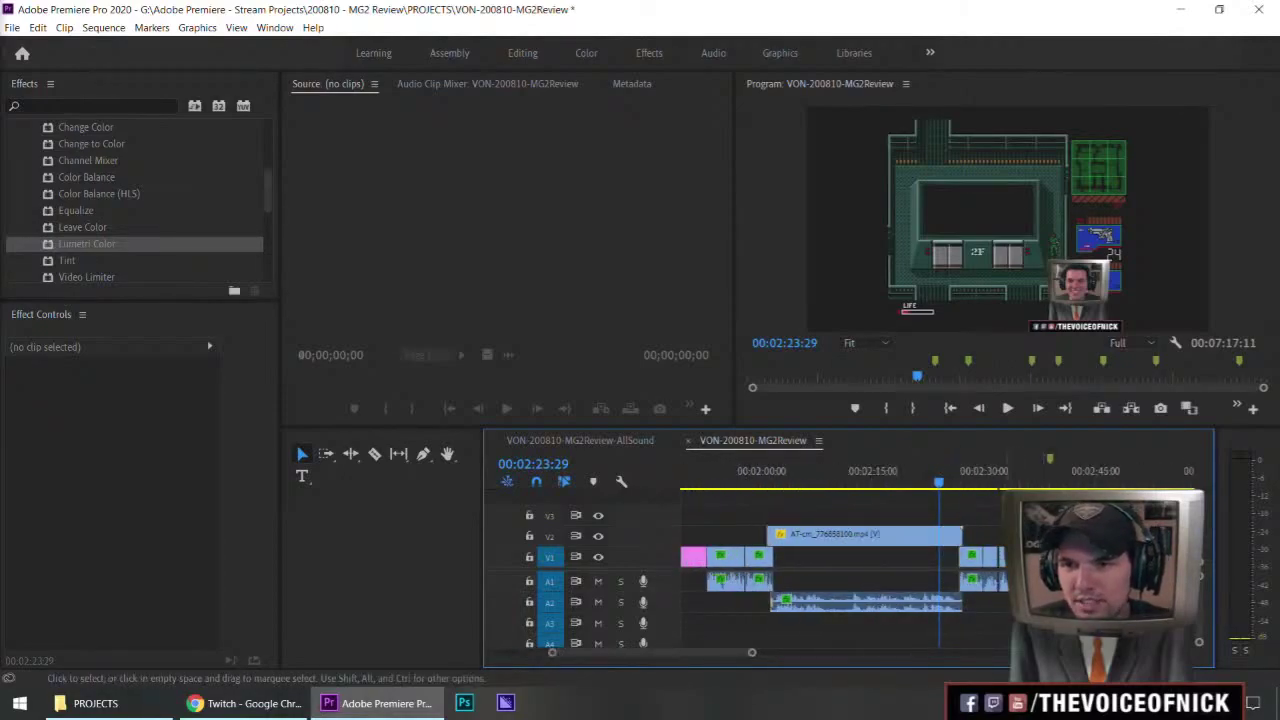
scroll(845, 560, up, 5)
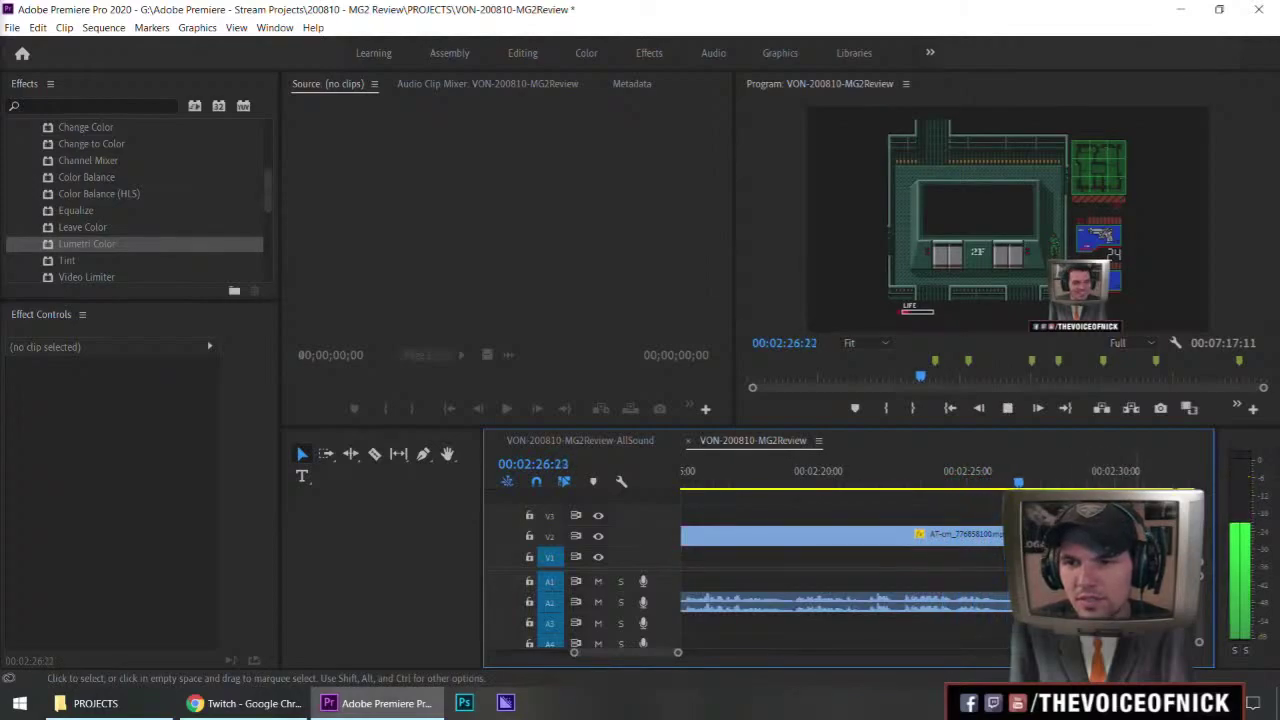
scroll(993, 526, down, 2)
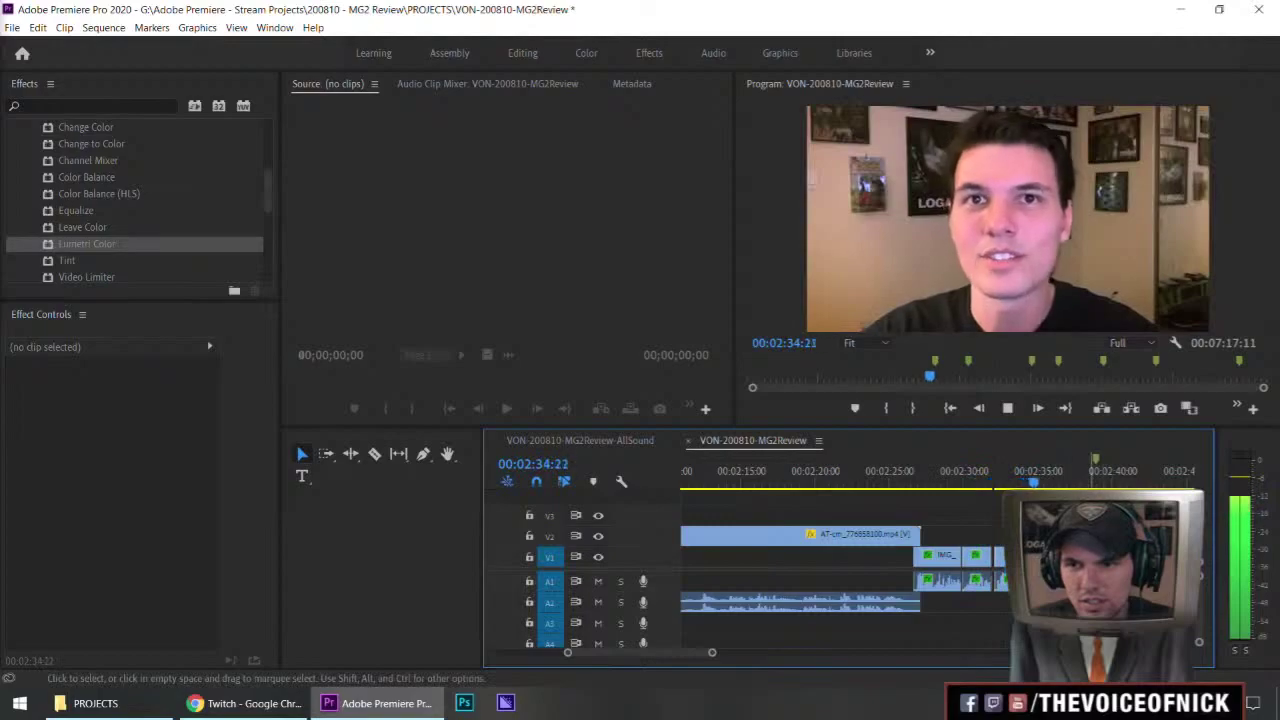
key(ctrl+z)
key(ctrl+shift+z)
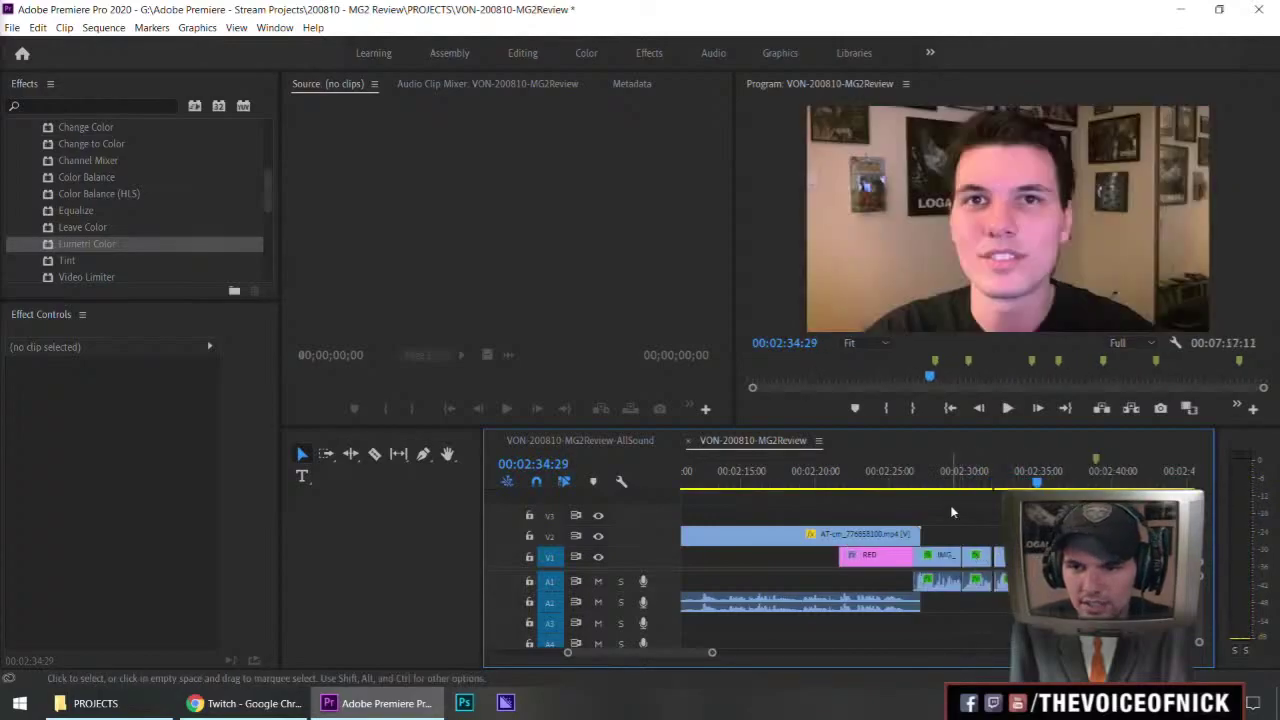
- Mark a 00;00;01;23 section of IMG_3329.MOV ending at 00;03;25;28 and place it on V1 and A1 beneath the gameplay clip
double_click(950, 558)
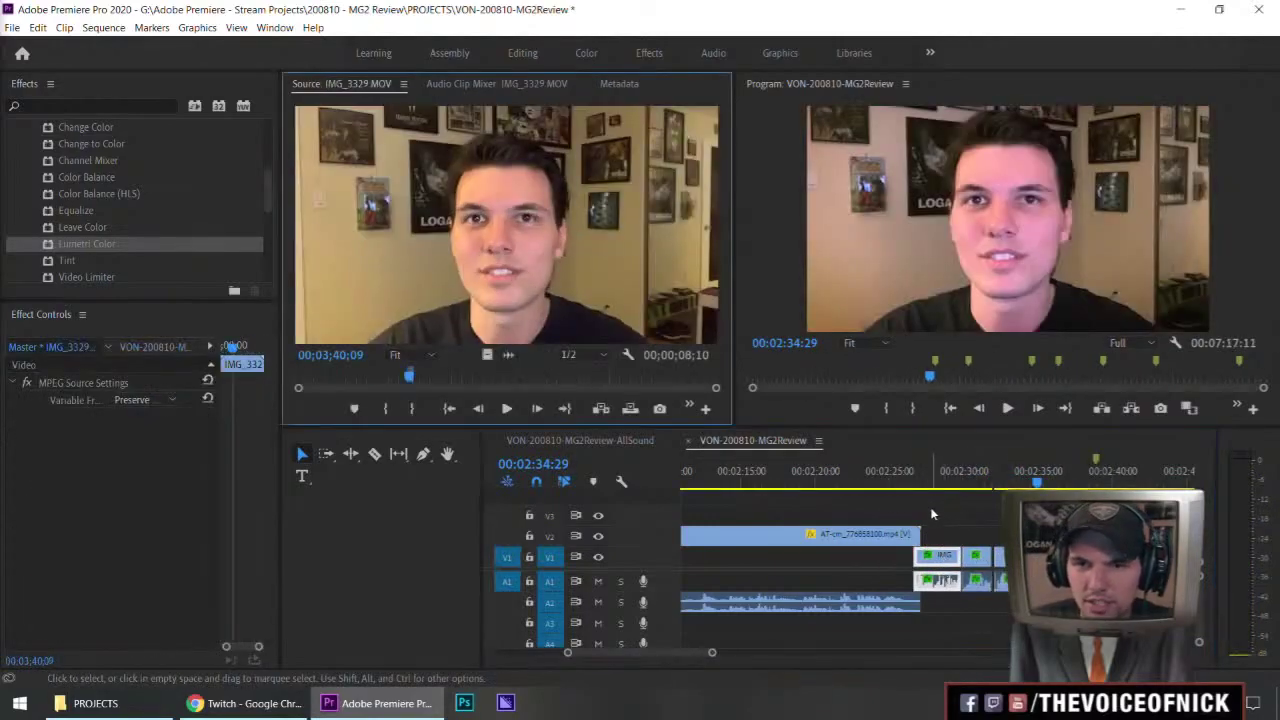
drag(398, 378, 386, 377)
key(space)
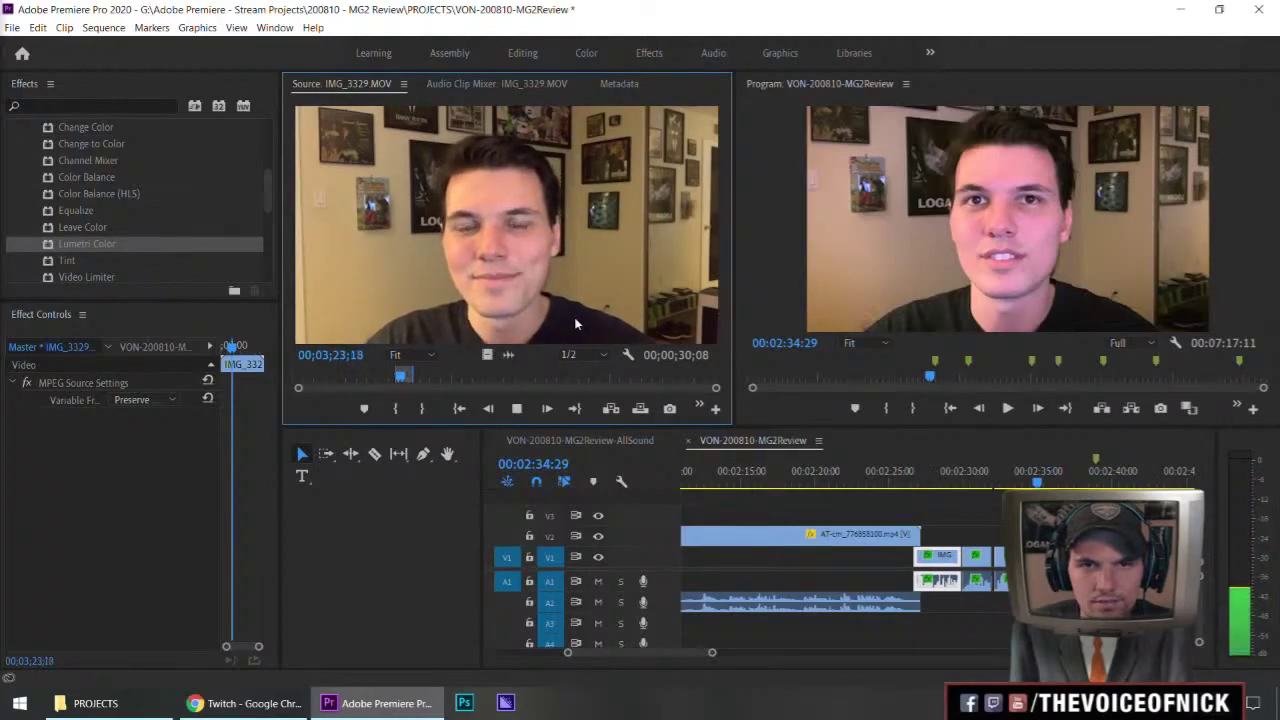
key(space)
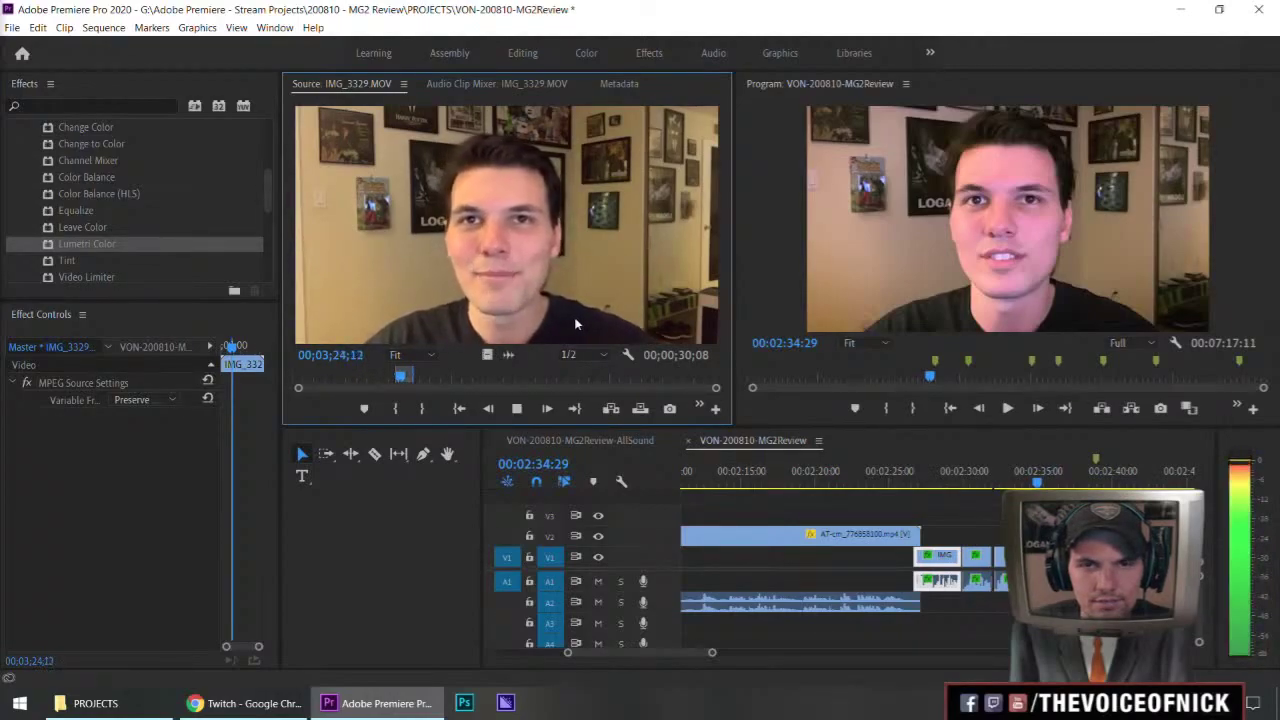
key(space)
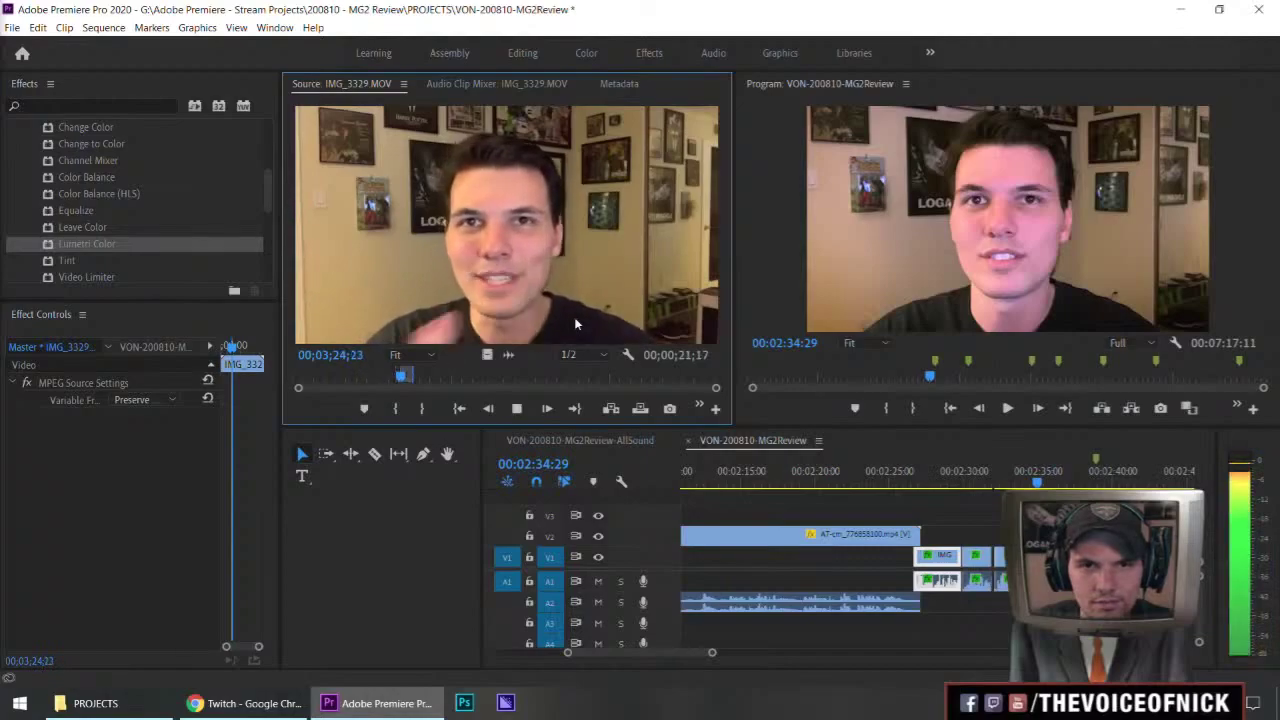
key(space)
key(o)
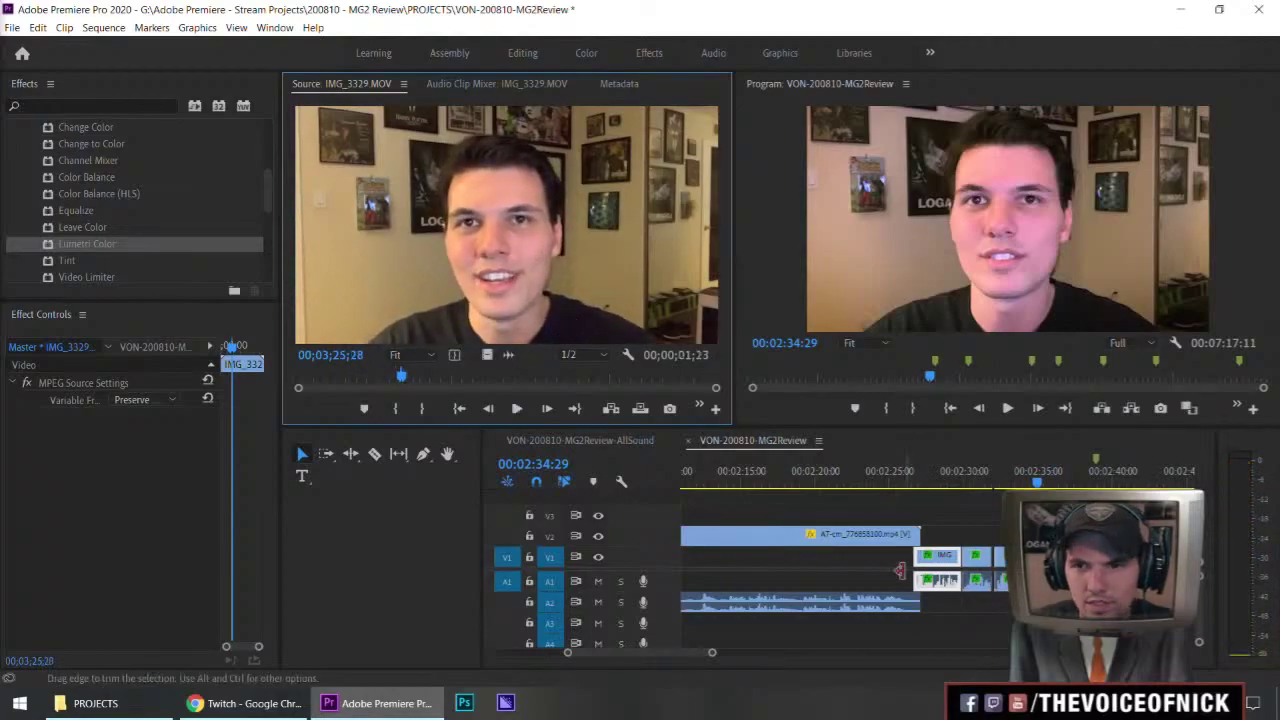
drag(486, 357, 832, 568)
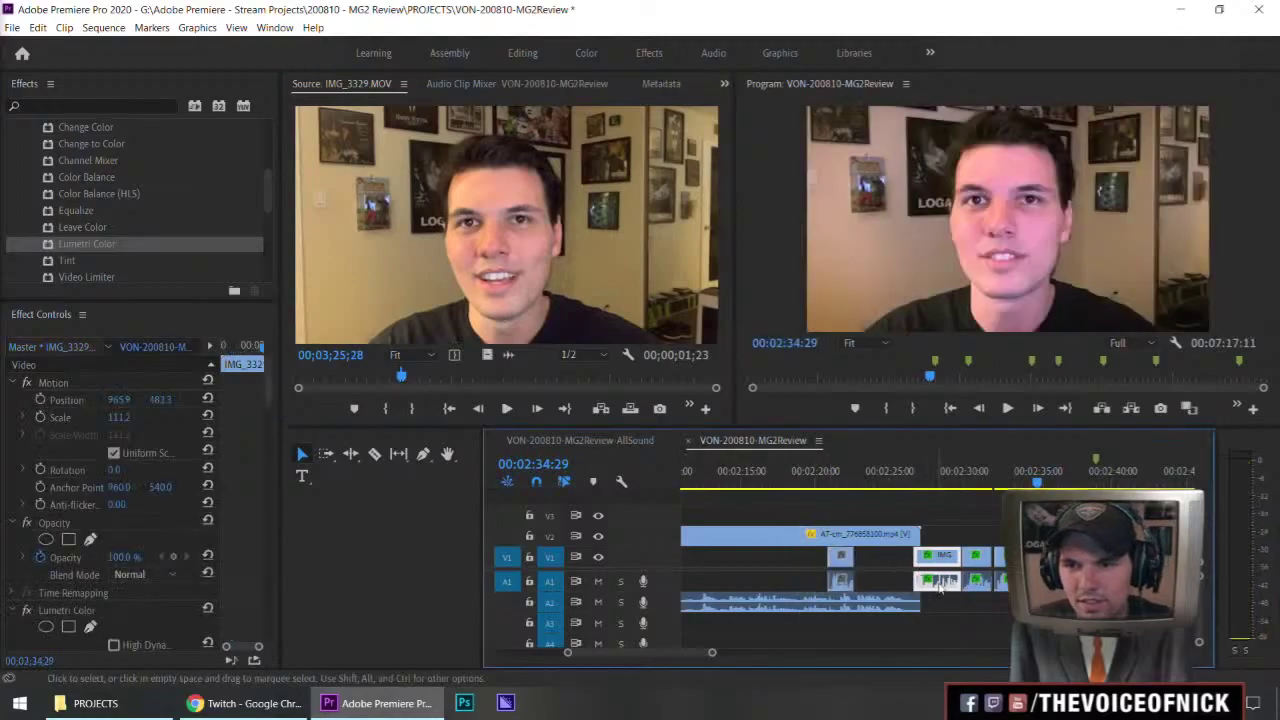
- Check the audio gain of the first IMG_3329.MOV clip after the gameplay, and apply audio gain to the newly placed short clip
right_click(834, 557)
click(840, 566)
right_click(840, 566)
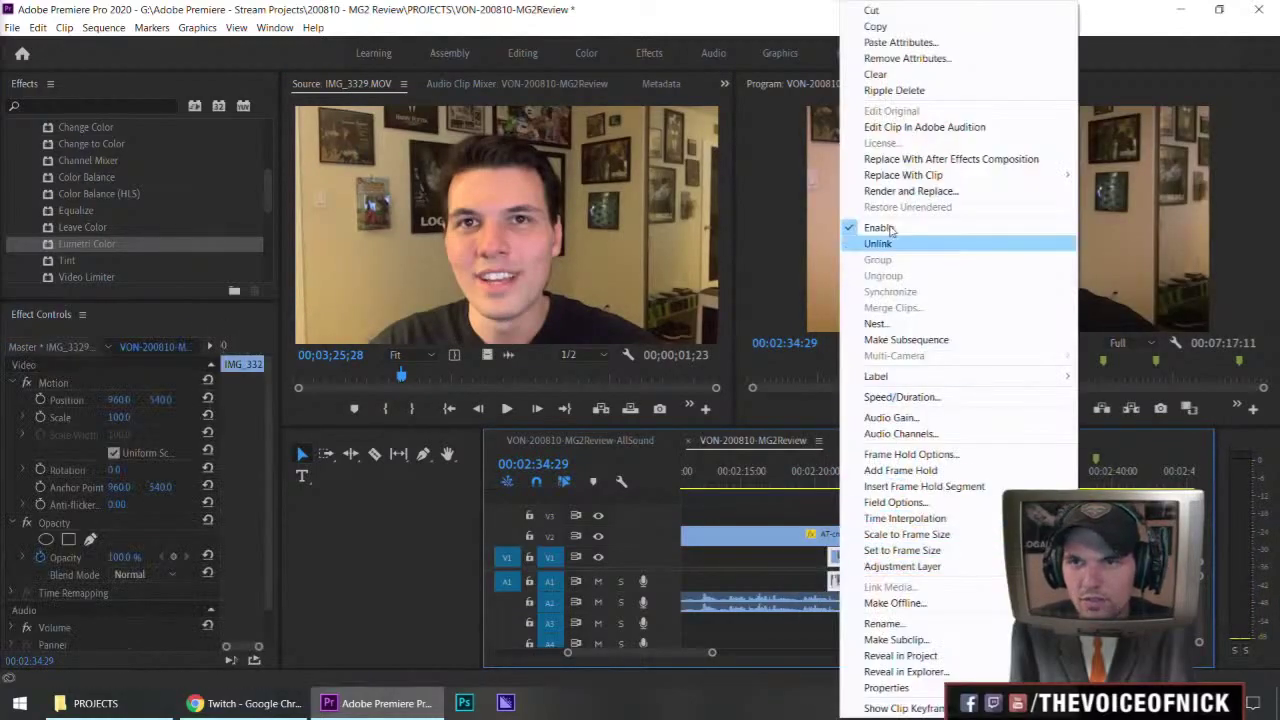
click(990, 471)
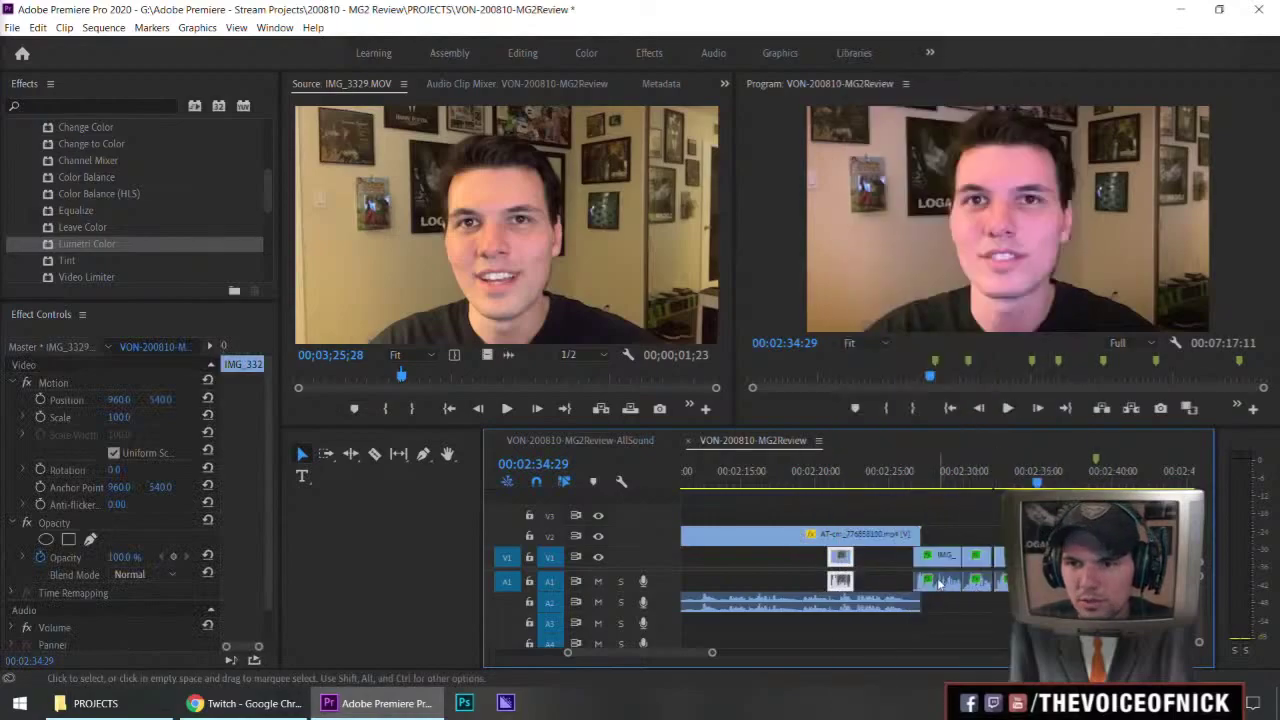
right_click(938, 583)
click(1001, 422)
key(Return)
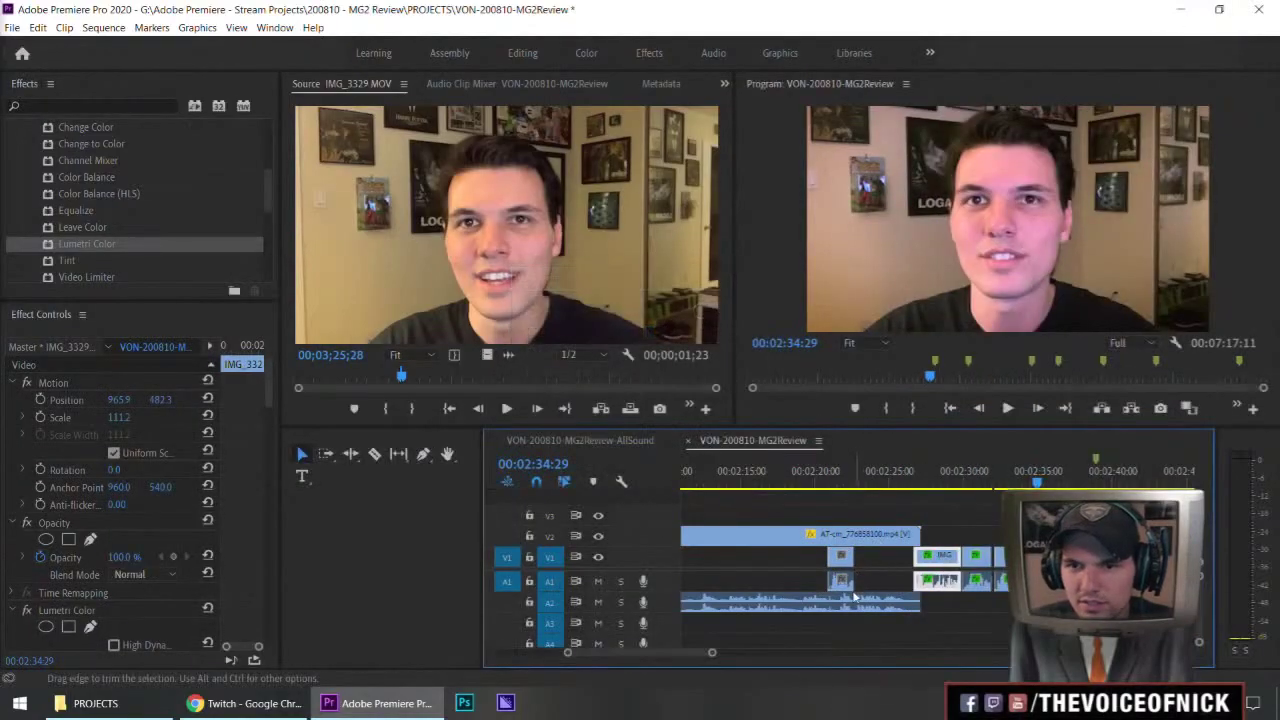
right_click(855, 597)
right_click(845, 590)
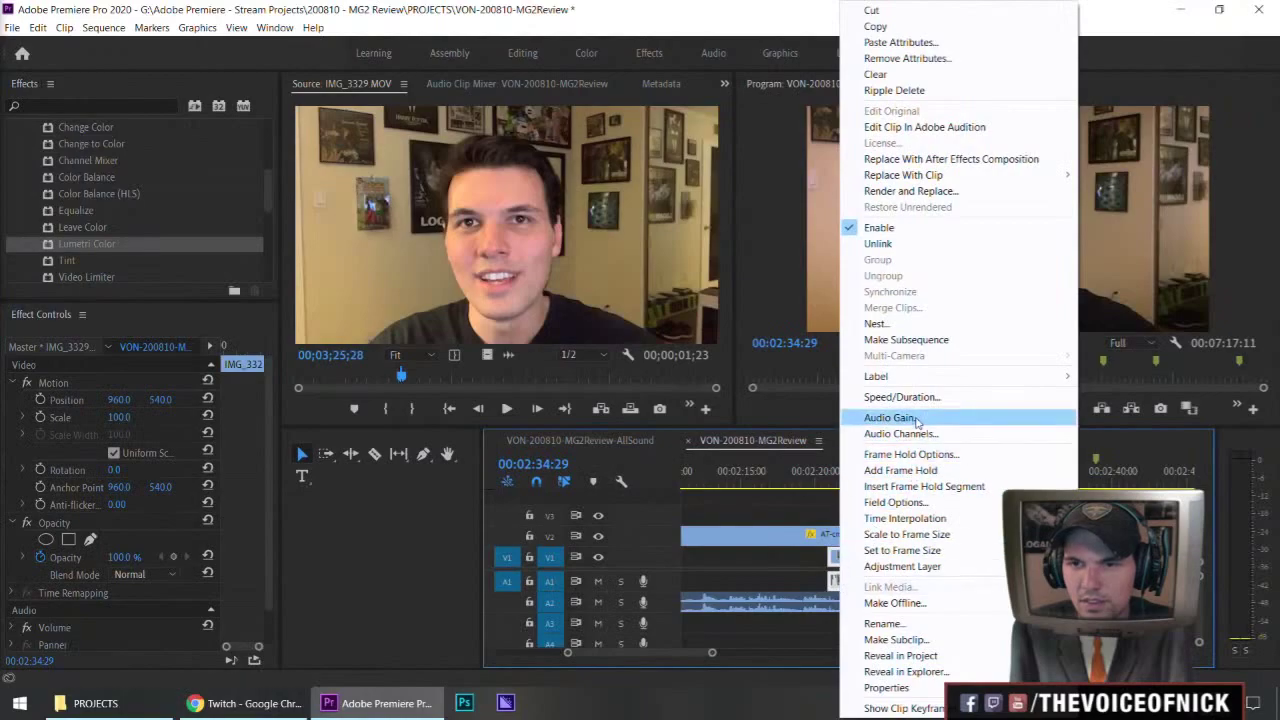
click(916, 419)
key(Return)
- Paste the graded clip's Motion, Lumetri Color and audio effect attributes onto the short IMG_3329.MOV clip
right_click(843, 562)
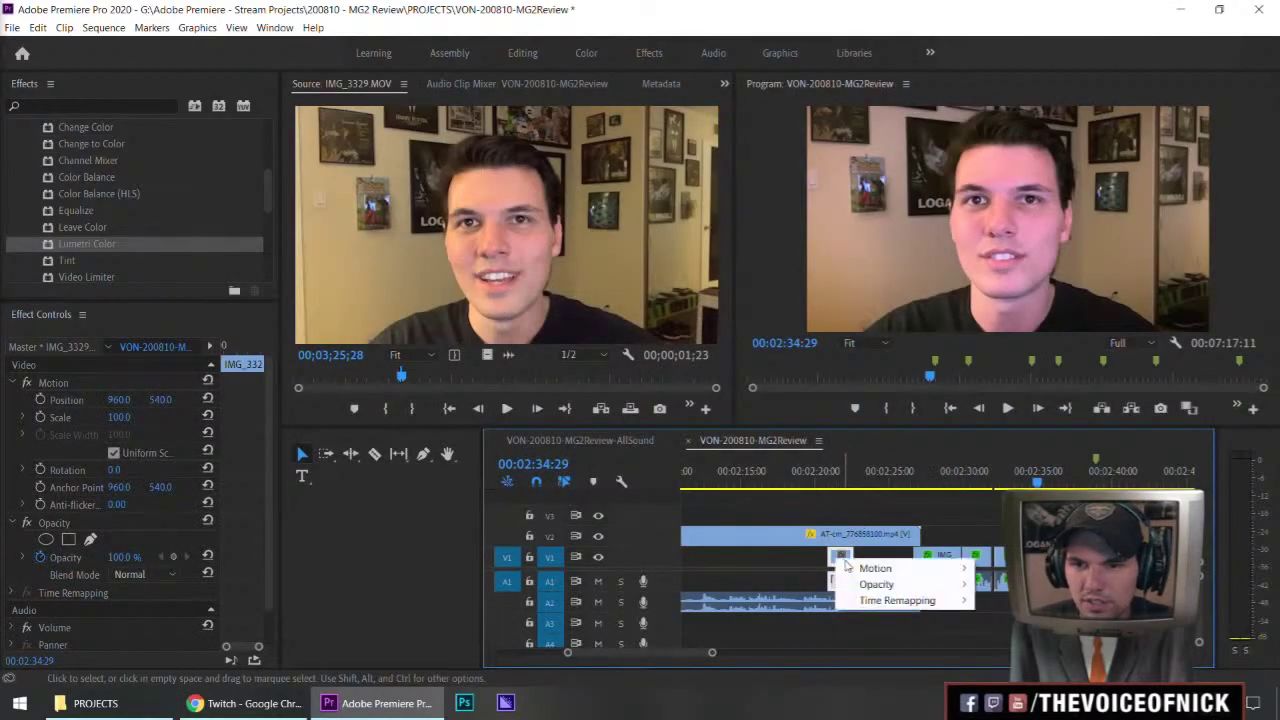
right_click(843, 568)
right_click(843, 578)
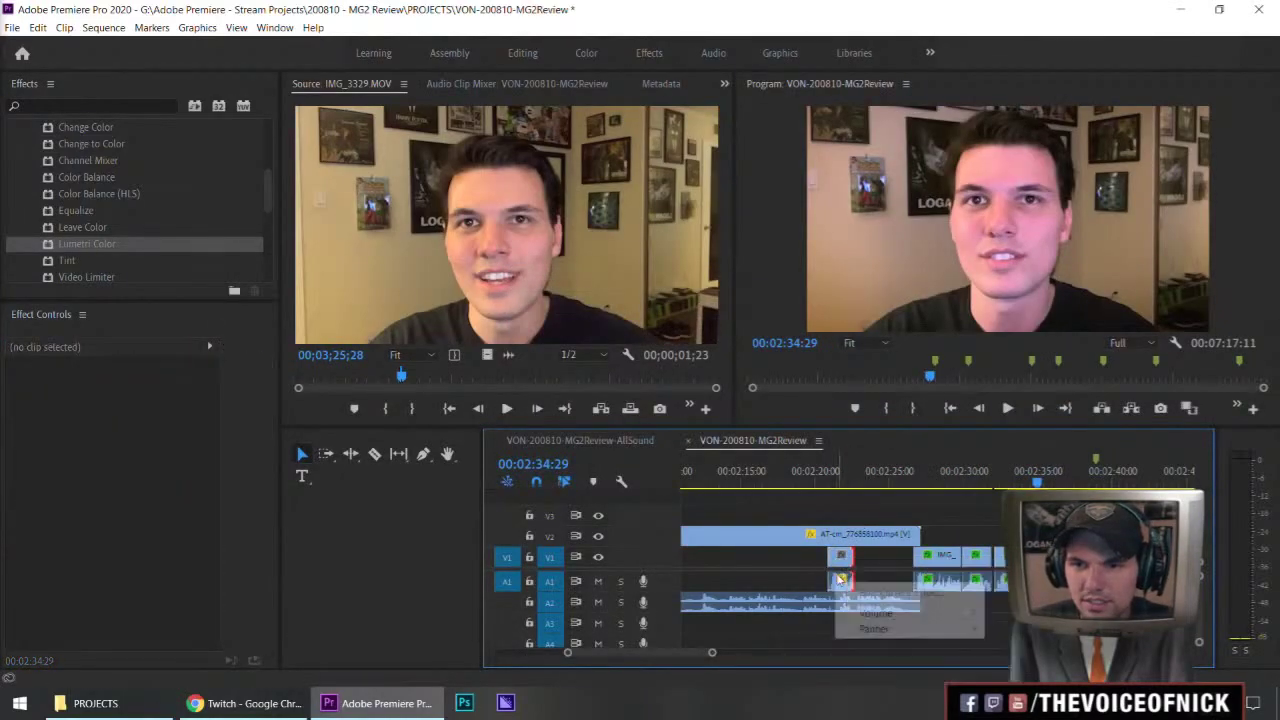
right_click(841, 580)
right_click(842, 597)
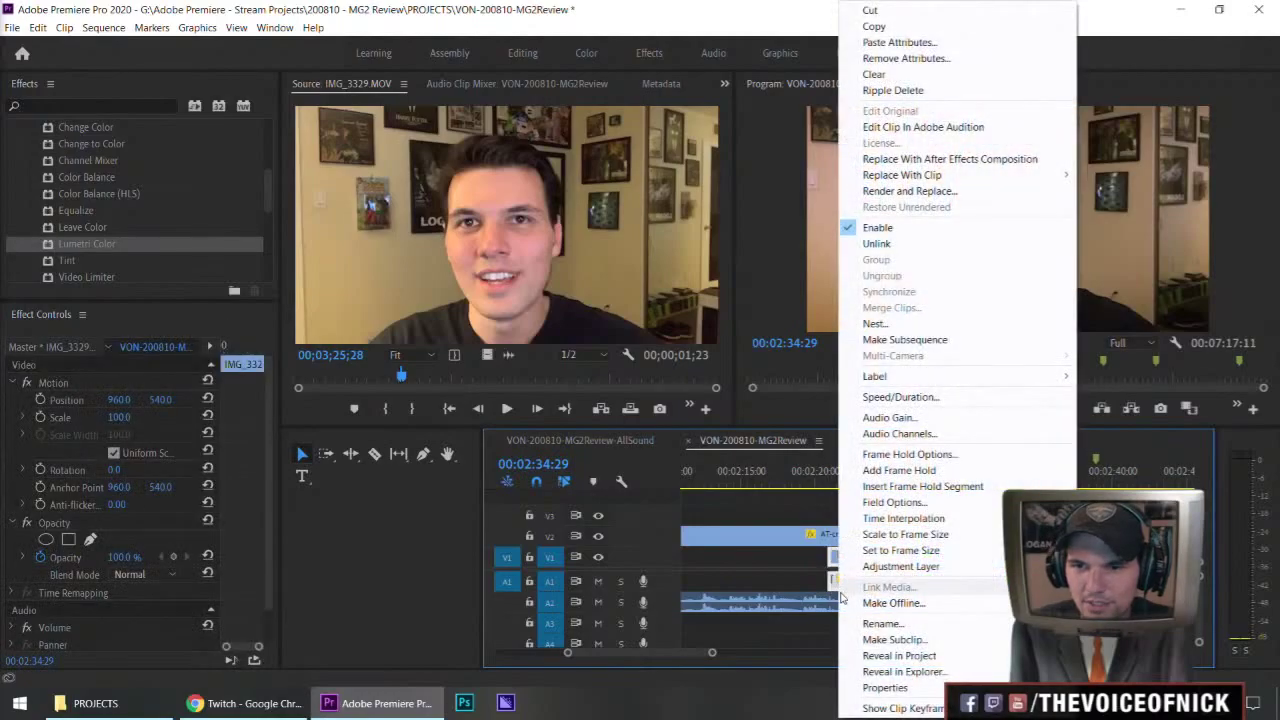
click(899, 42)
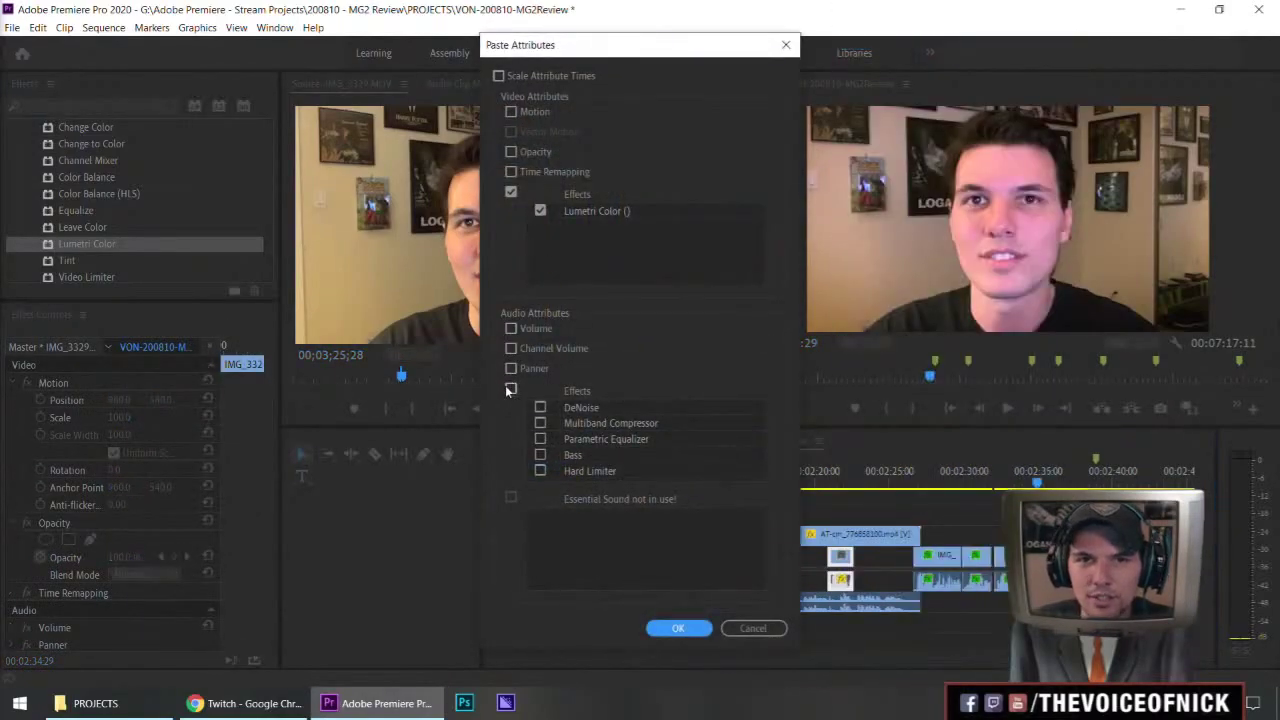
click(677, 629)
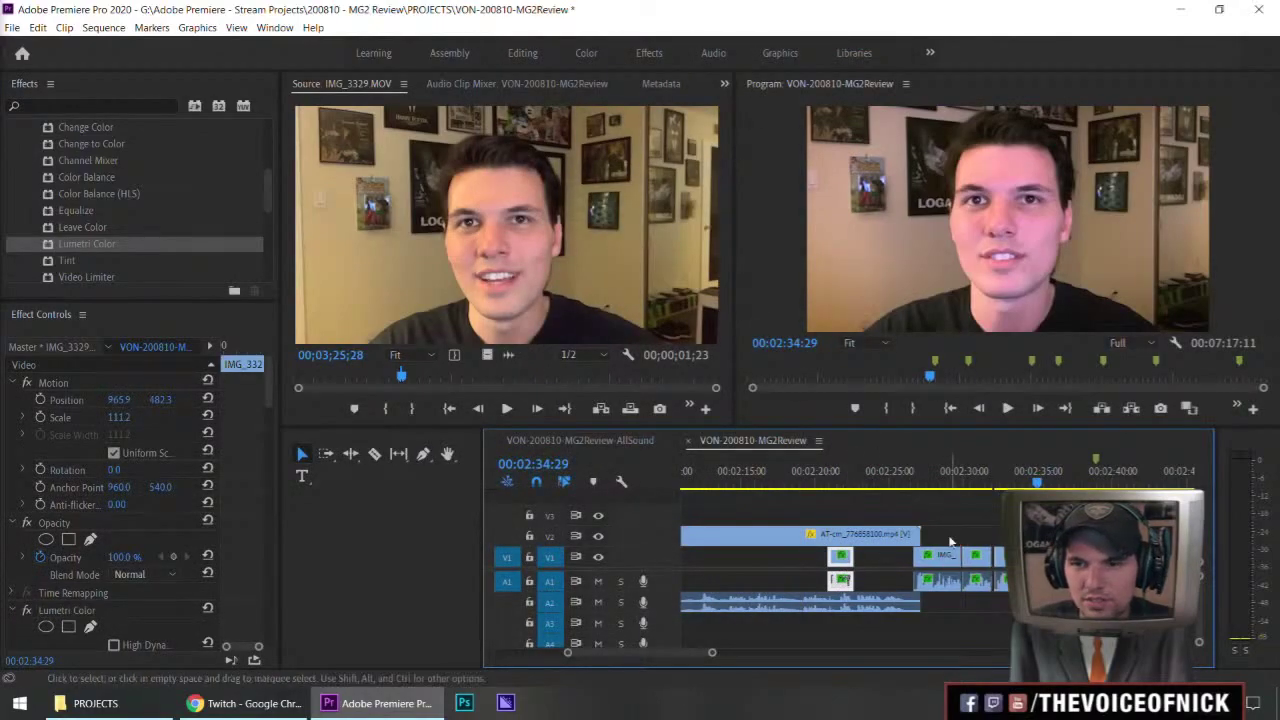
- Replace the first two IMG_3329.MOV clips after the gameplay with the short clip, closing the gap to the following clip
drag(950, 541, 990, 590)
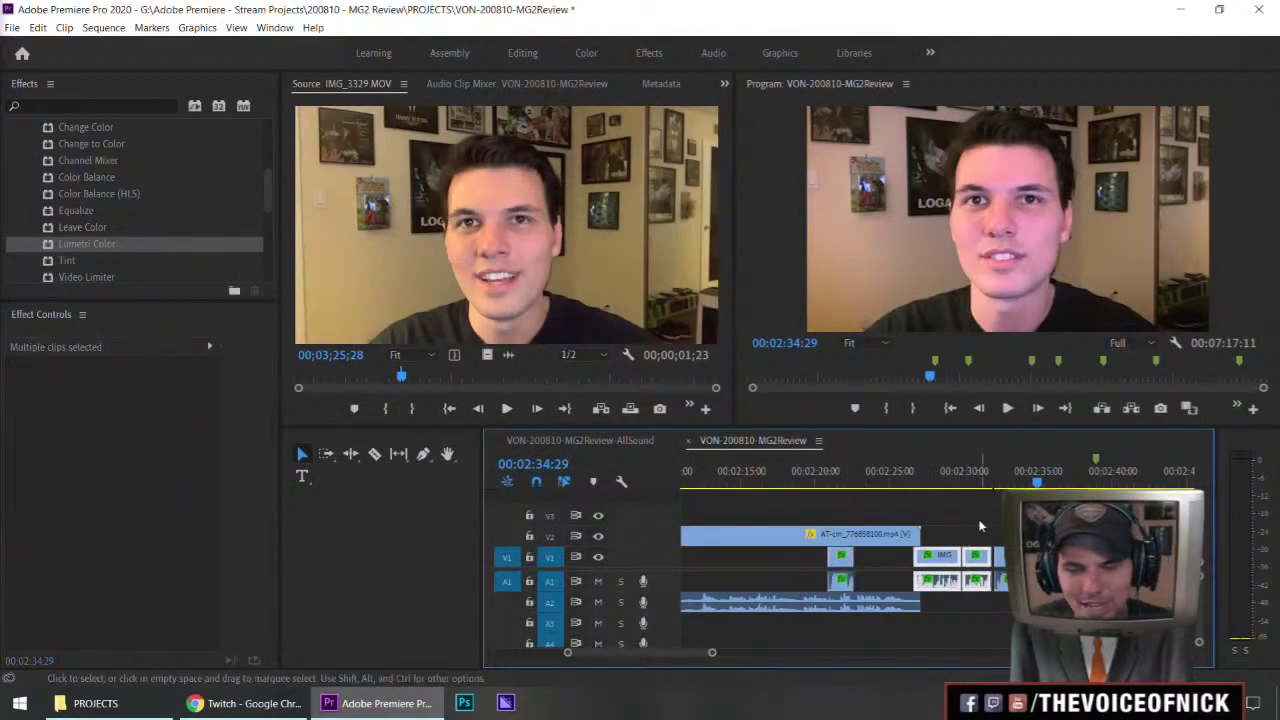
click(906, 562)
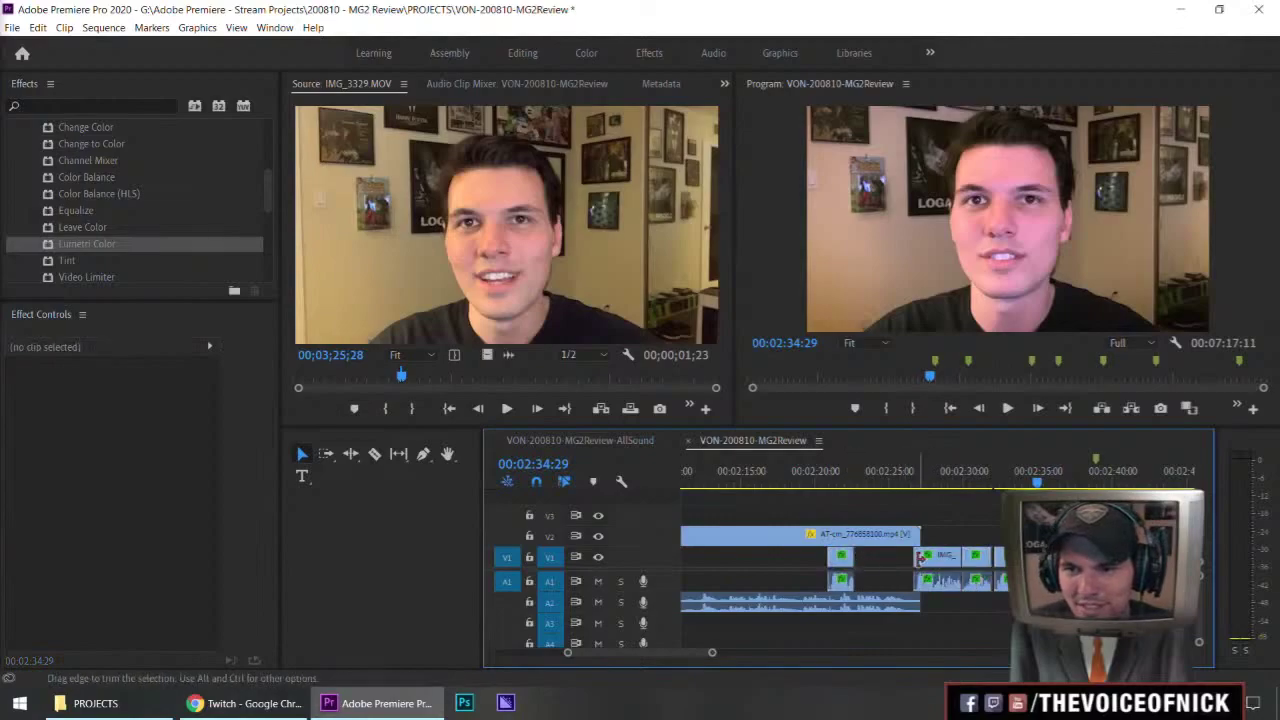
mouse_move(932, 567)
mouse_down()
mouse_move(905, 572)
mouse_move(935, 570)
mouse_up()
click(838, 568)
click(934, 478)
click(953, 505)
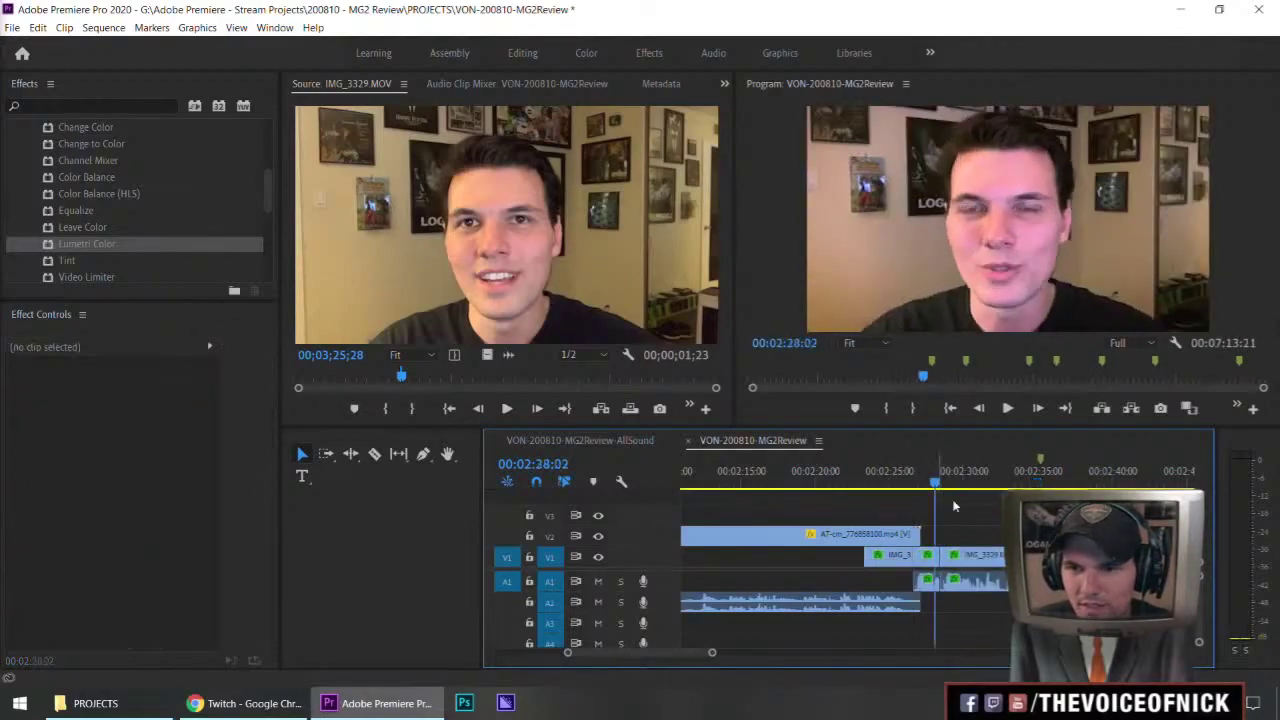
- Remove the video-only IMG_3329.MOV piece on V1 before the short clip, and replay the transition from about 00:02:23
scroll(950, 500, down, 2)
key(space)
scroll(920, 496, up, 3)
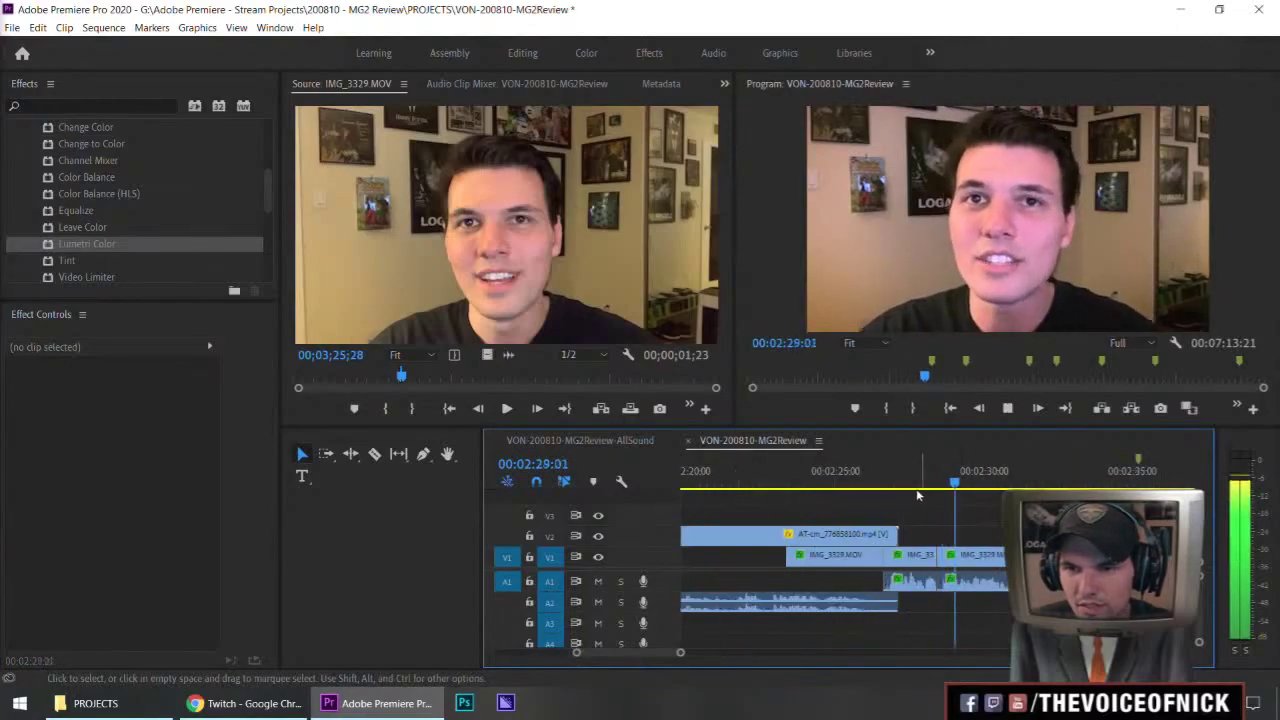
click(868, 472)
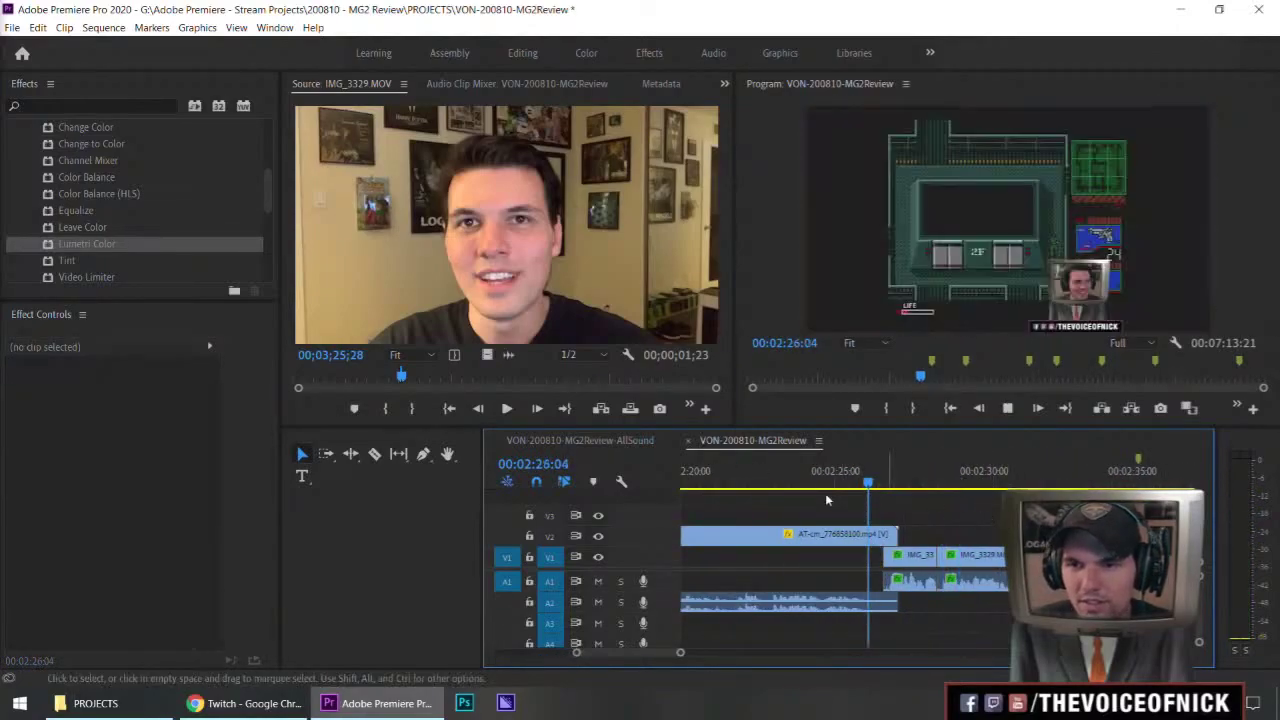
click(789, 472)
scroll(789, 500, up, 2)
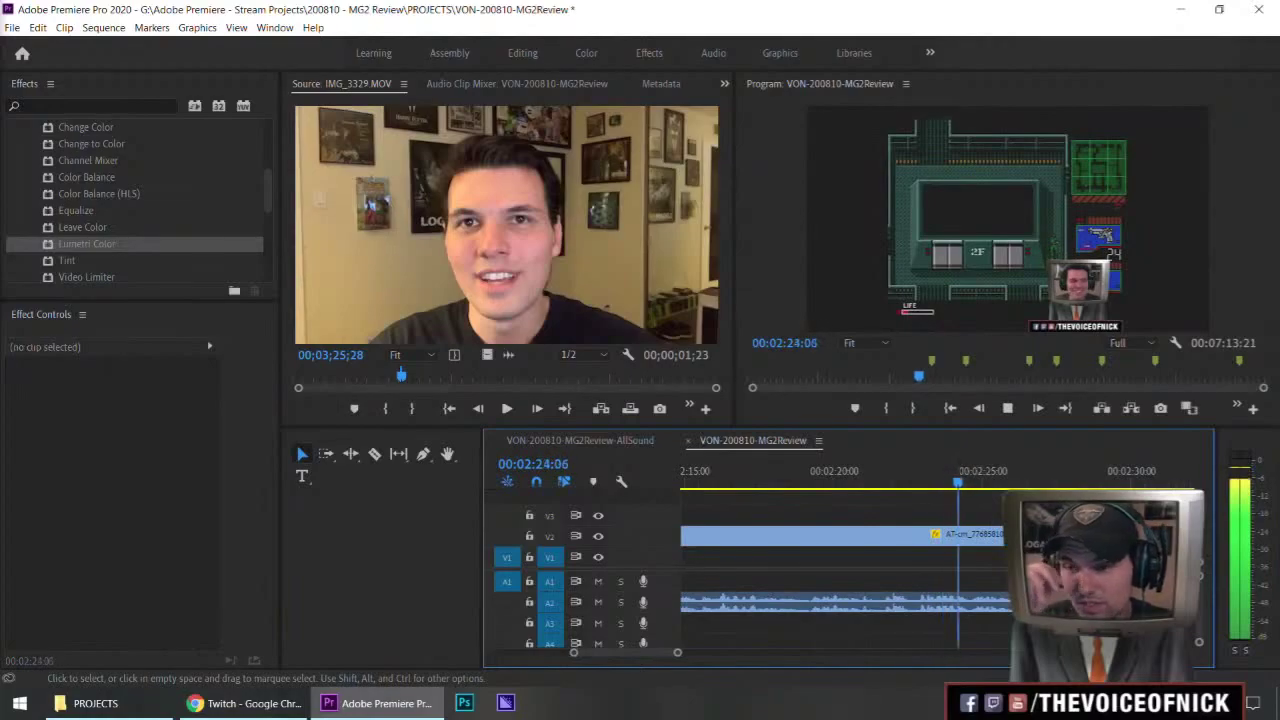
scroll(996, 527, down, 2)
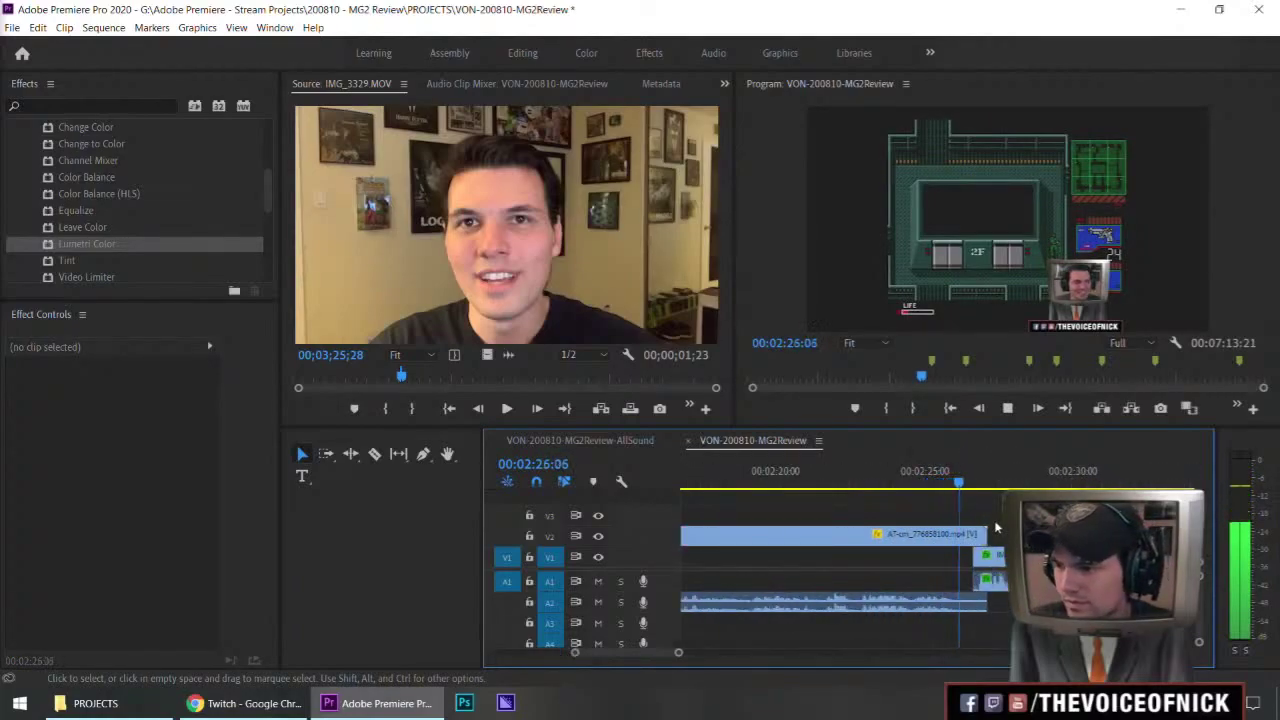
scroll(998, 527, down, 3)
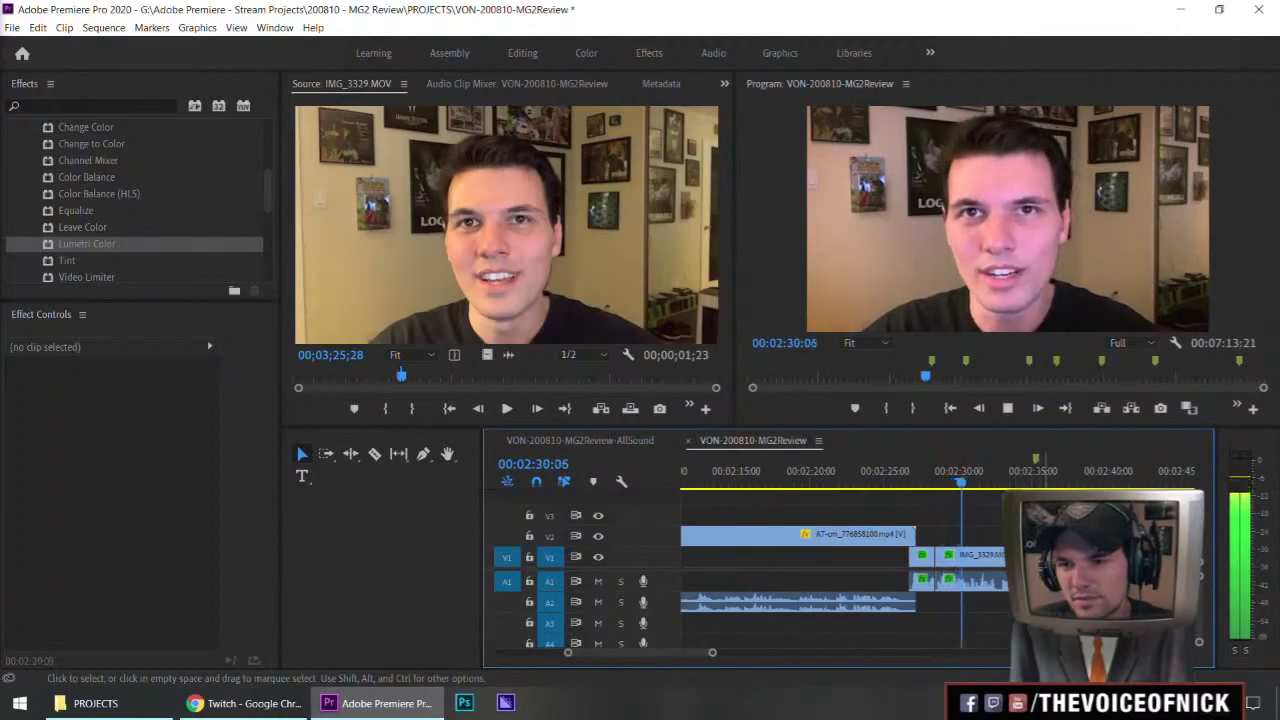
scroll(998, 527, down, 3)
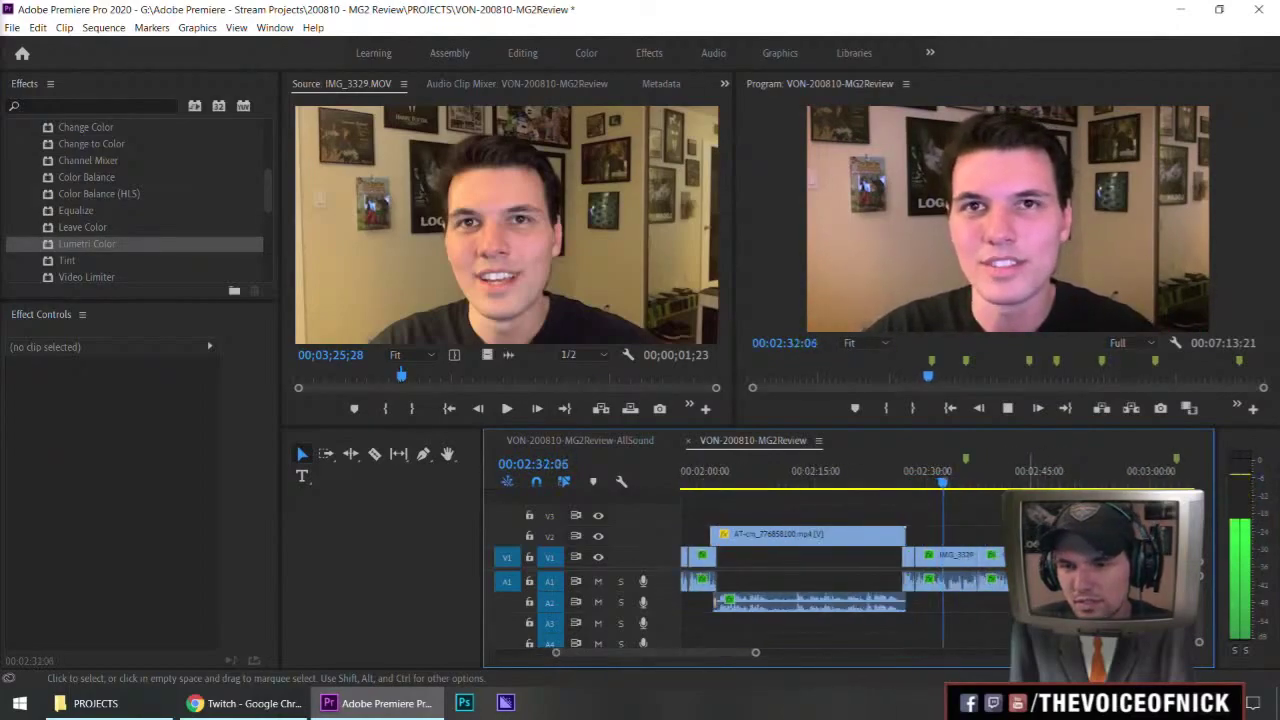
- Delete the sequence marker at about 00:02:35
scroll(996, 532, up, 5)
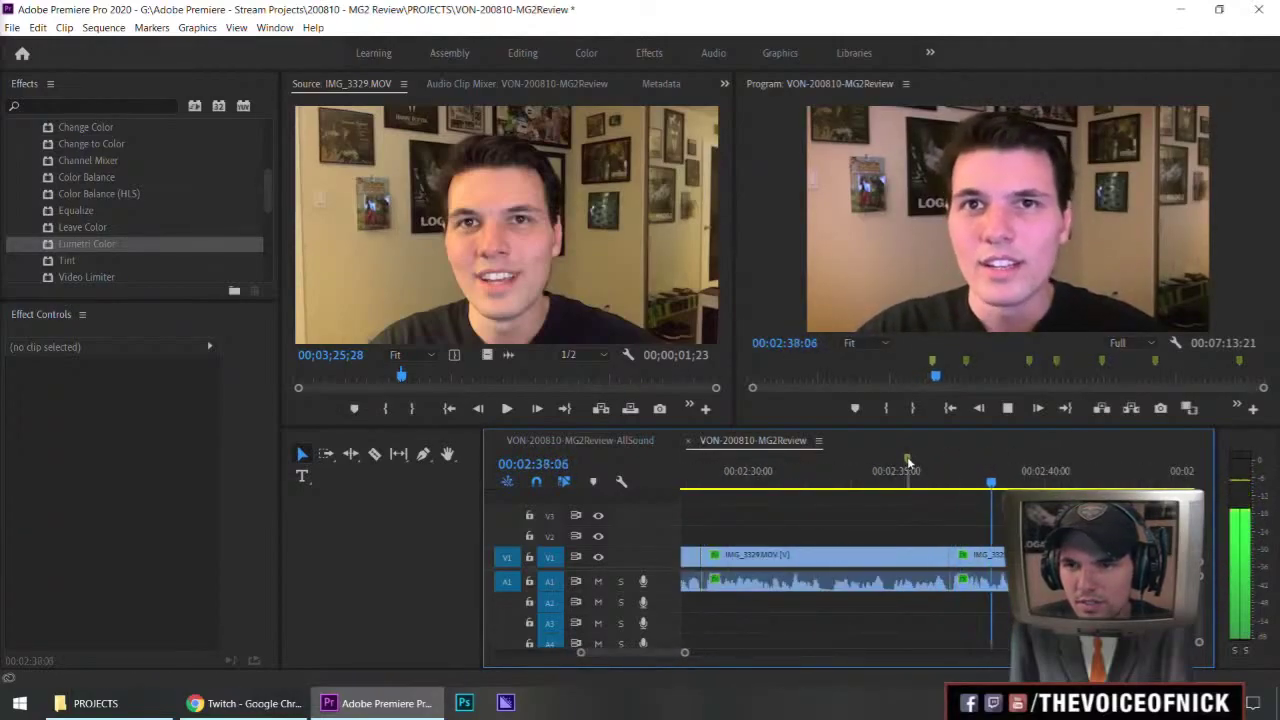
right_click(907, 460)
click(960, 338)
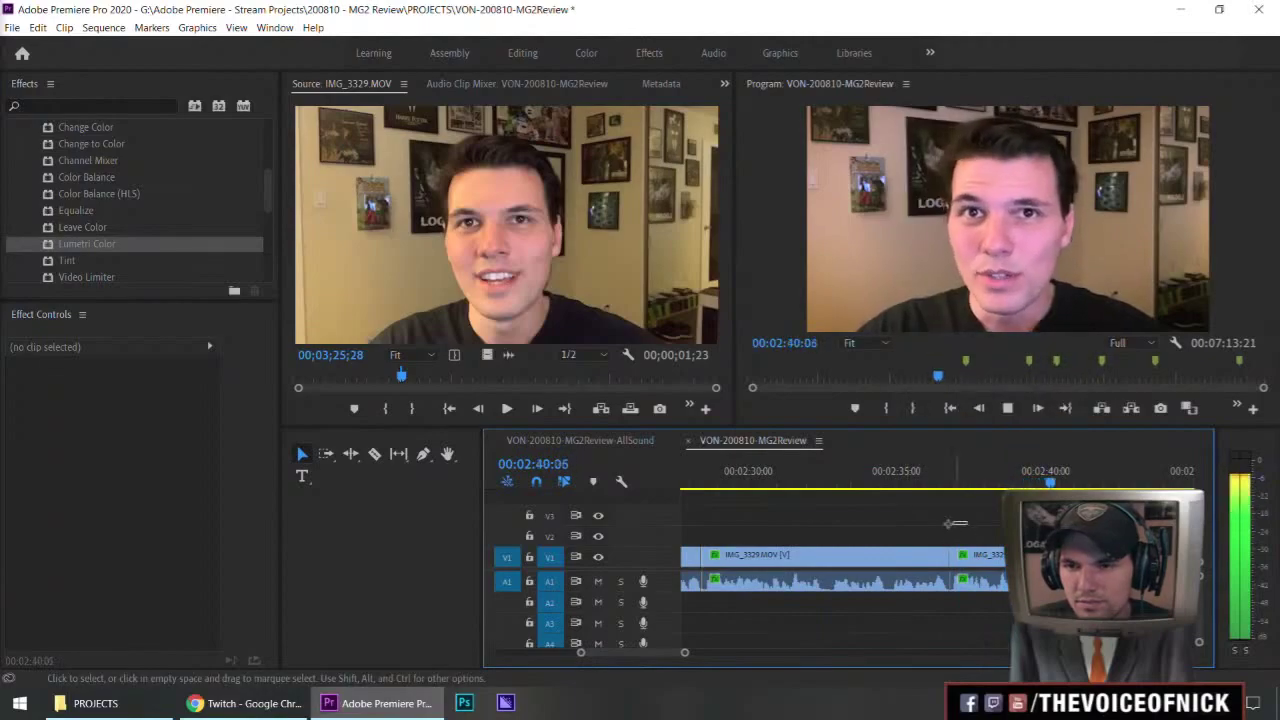
- Play through the IMG_3329.MOV talking section from about 00:02:40 to 00:02:58, checking it for a cut point
scroll(956, 523, down, 5)
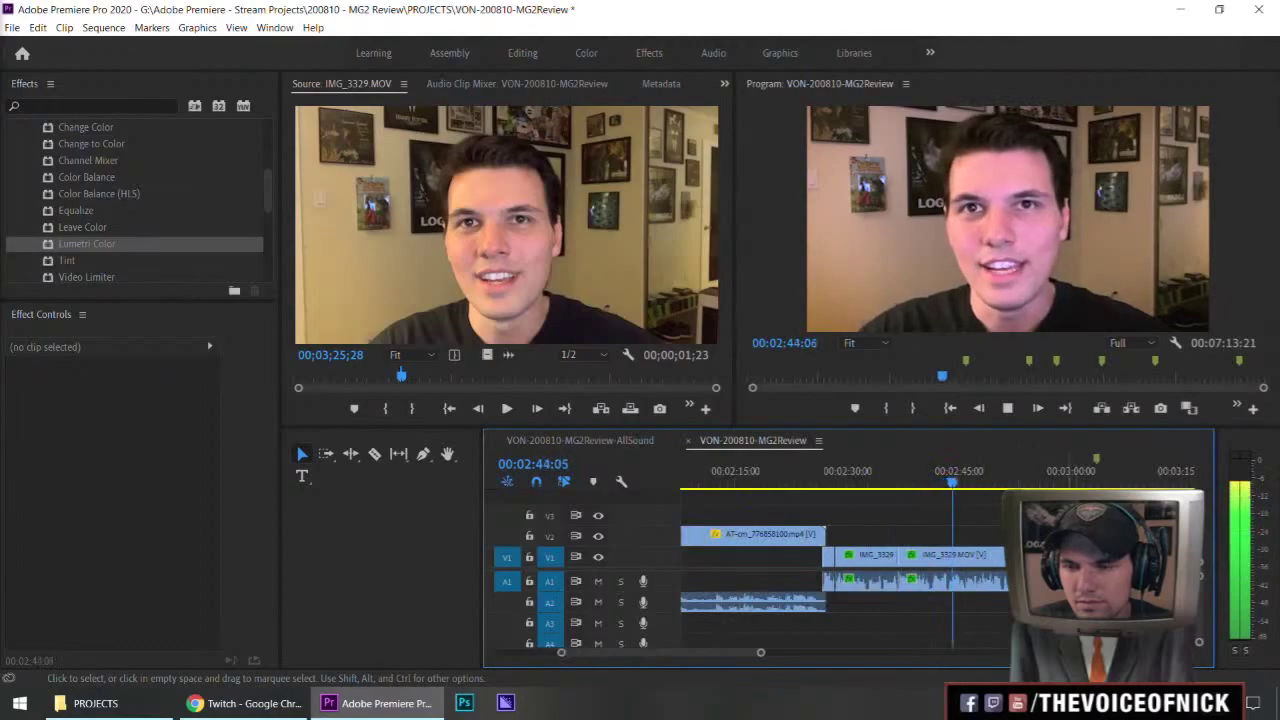
scroll(845, 570, down, 5)
scroll(845, 570, up, 7)
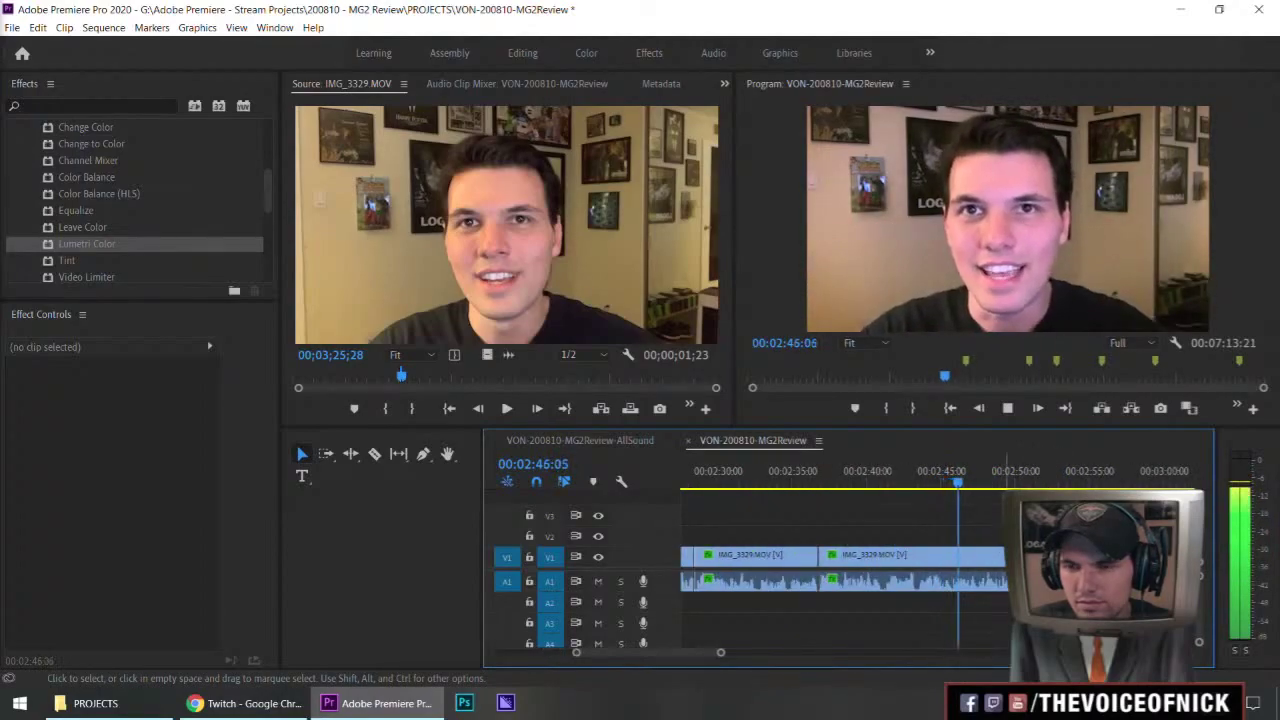
scroll(845, 570, down, 3)
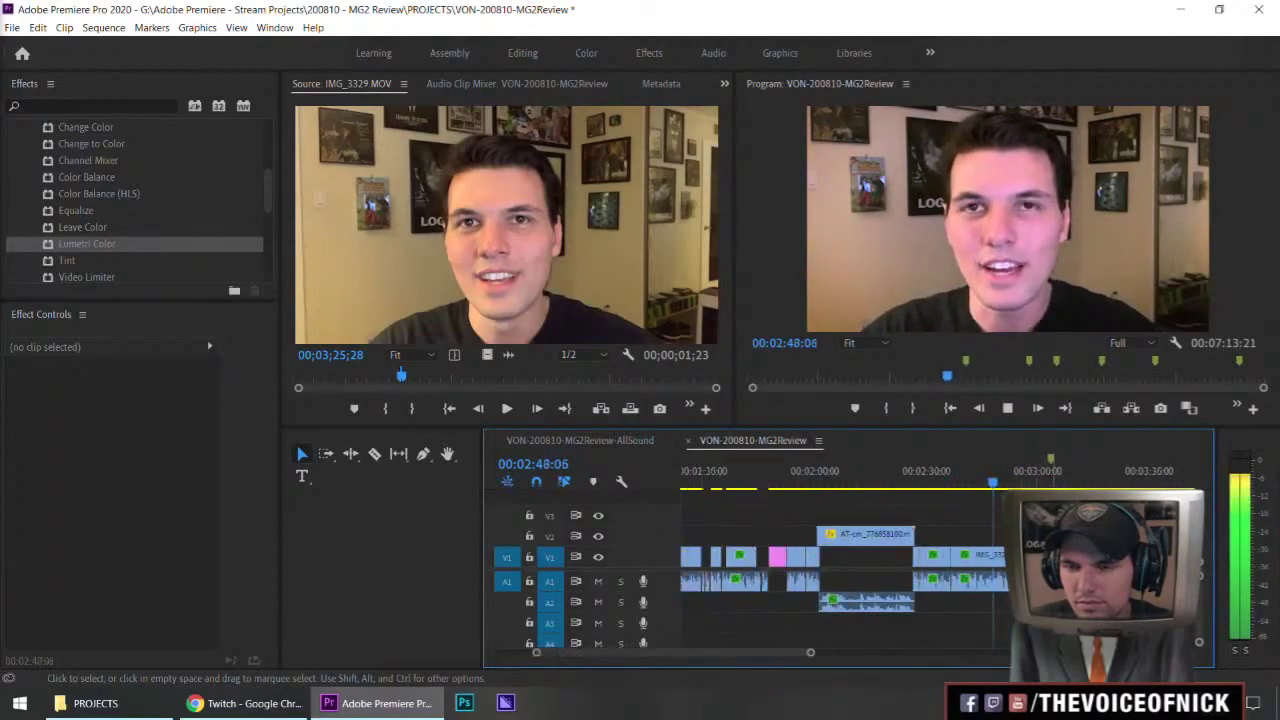
scroll(845, 570, down, 3)
scroll(845, 570, down, 3)
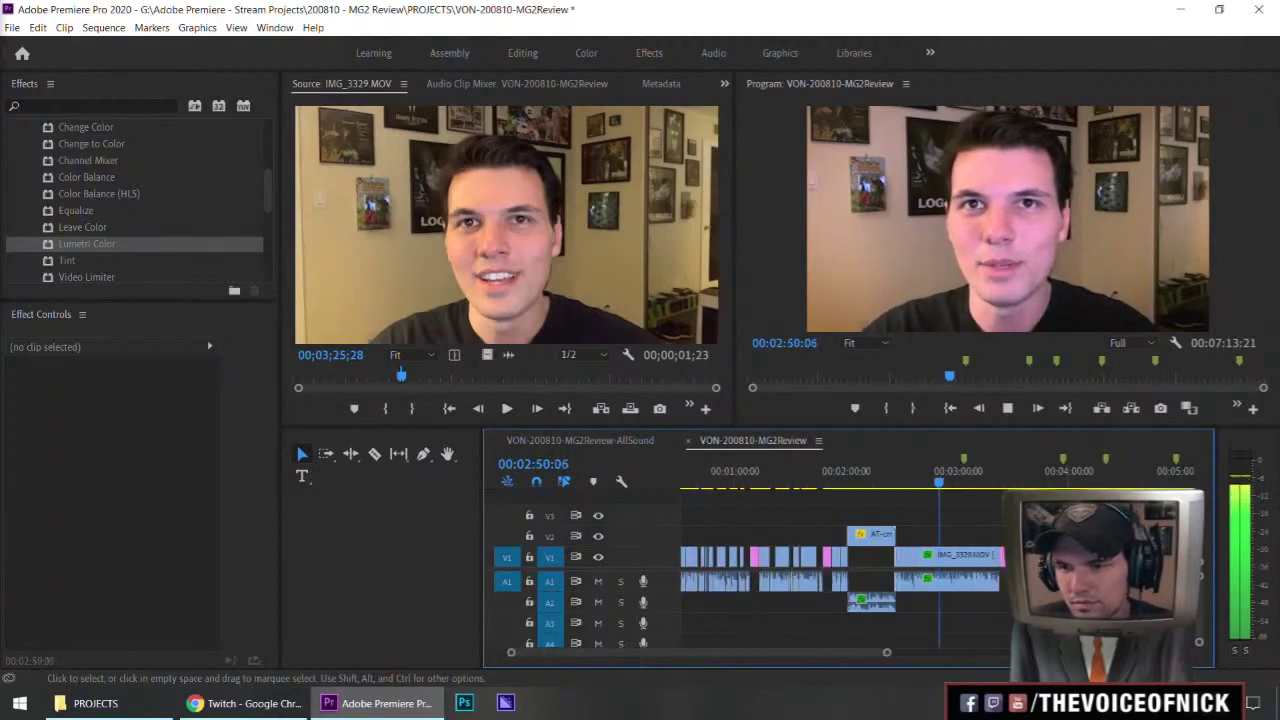
scroll(845, 570, up, 5)
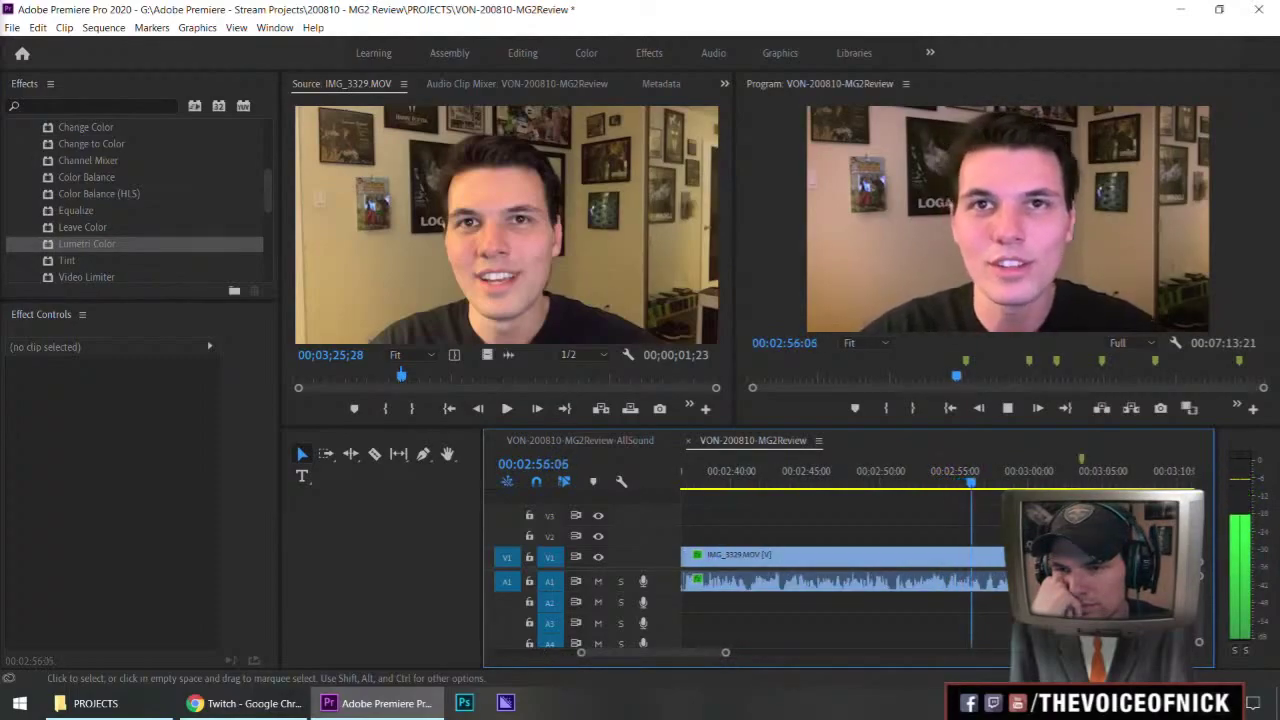
scroll(845, 570, up, 2)
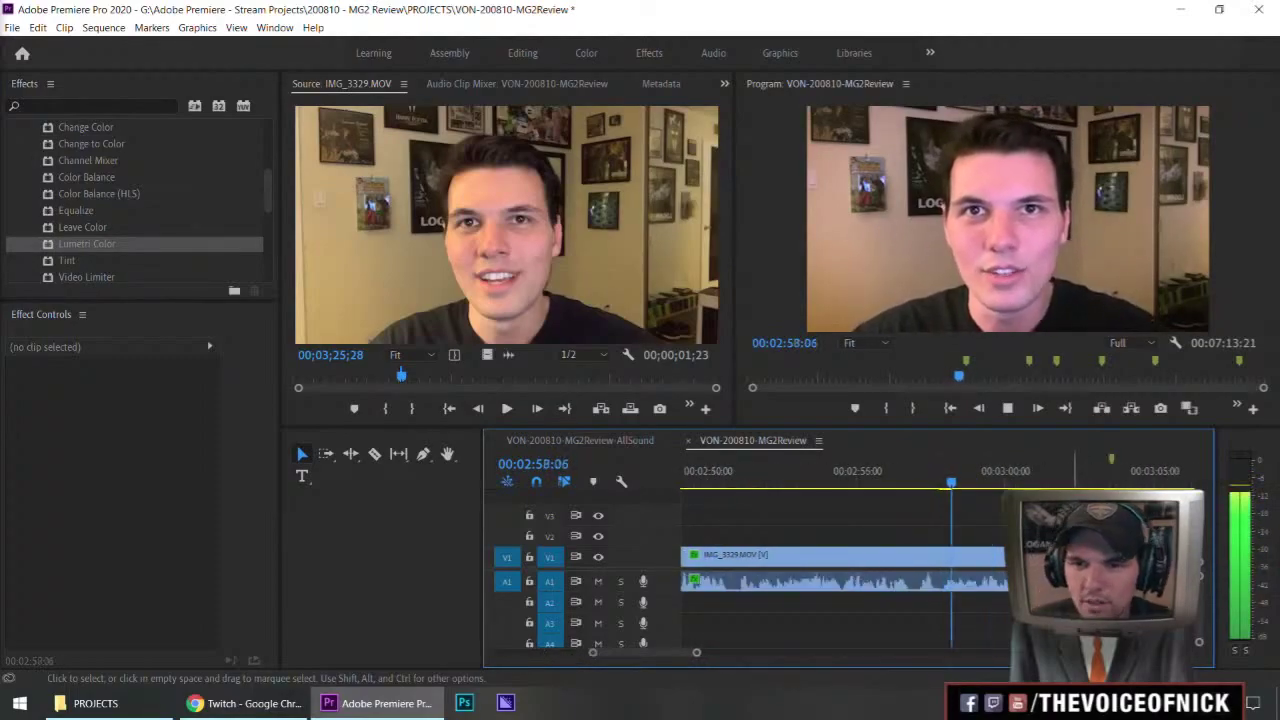
- Split the long IMG_3329.MOV clip, video and audio, at about 00:02:55:13
click(840, 481)
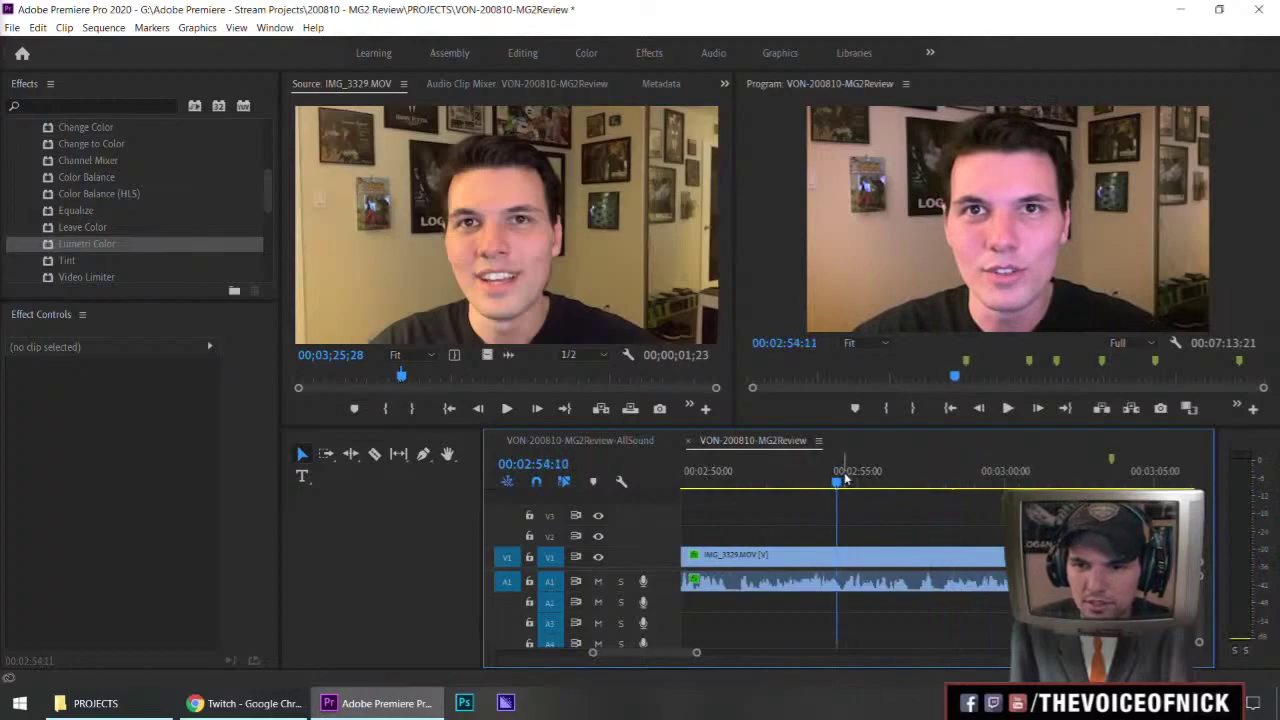
click(868, 483)
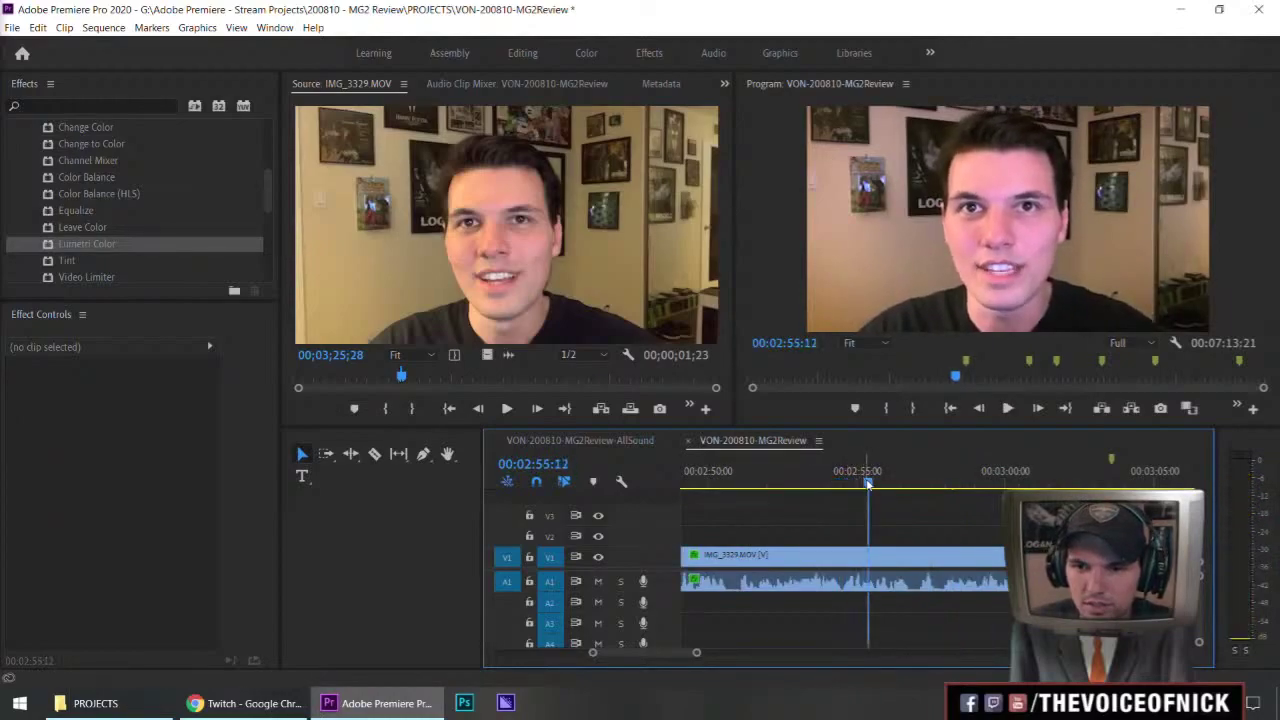
key(space)
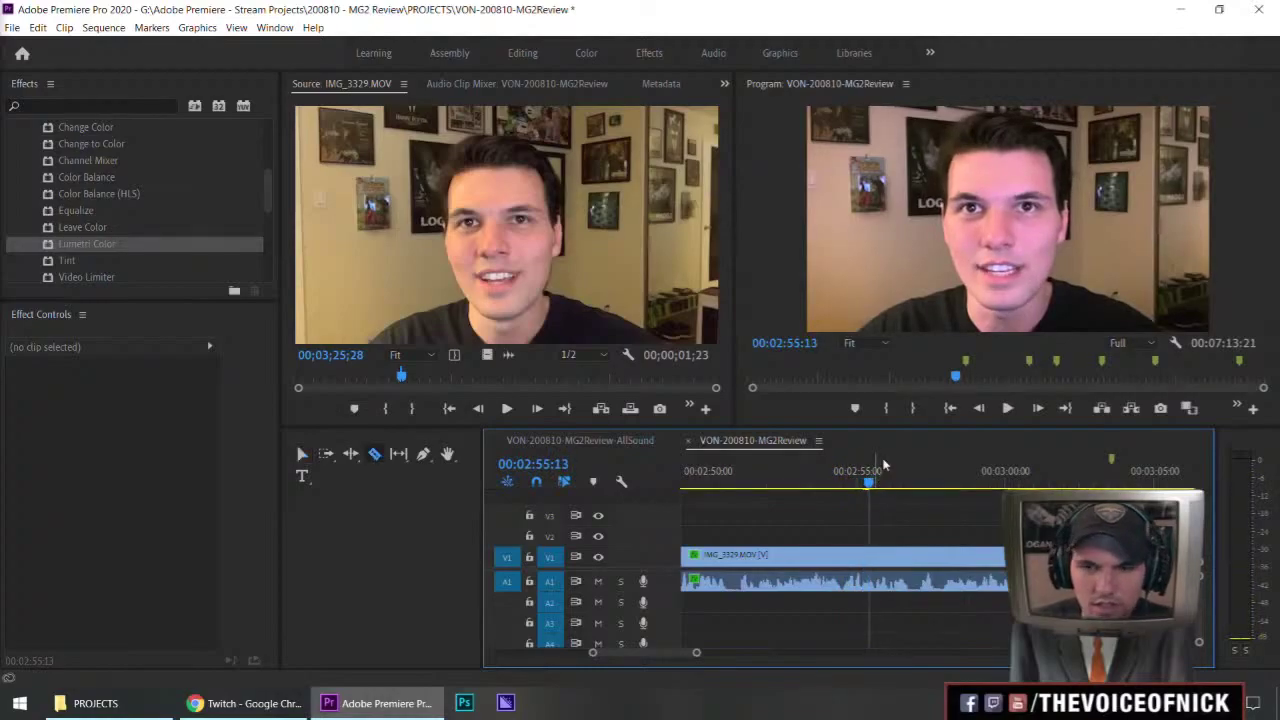
click(869, 556)
key(space)
key(v)
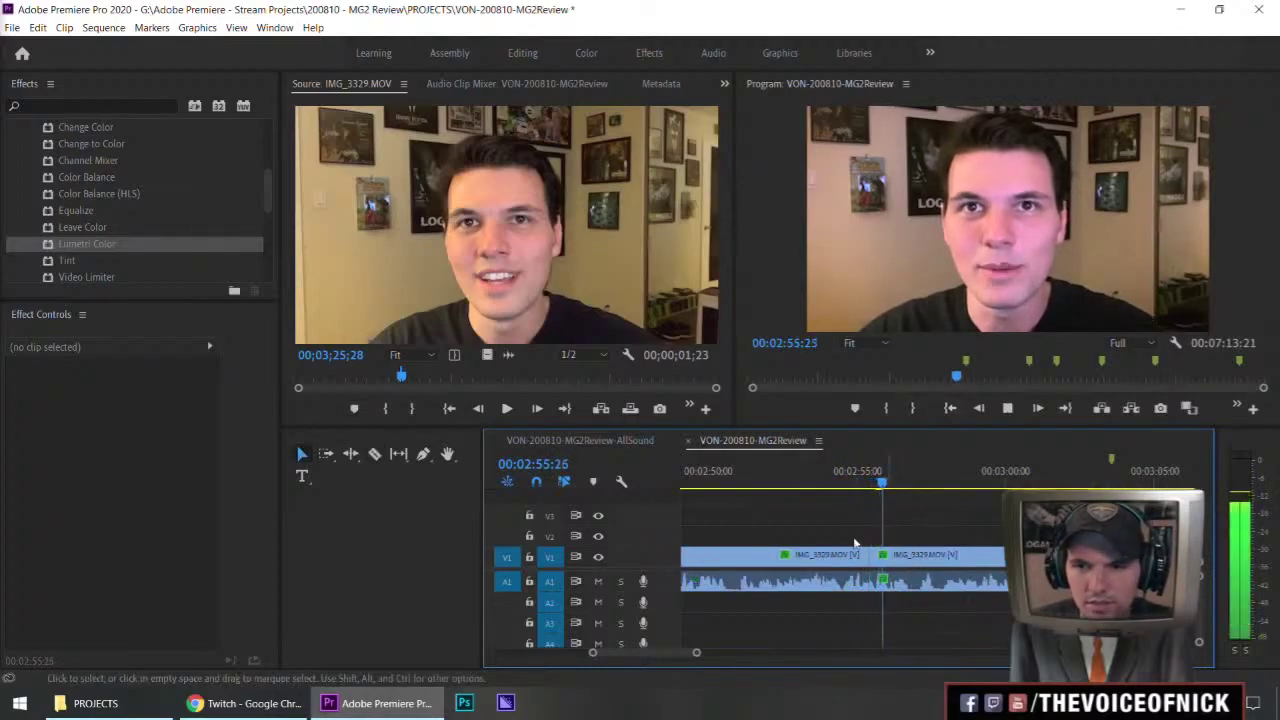
- Replay the talking section before the new split, from about 00:02:40 to 00:02:54, to judge what can be cut
key(minus)
click(822, 484)
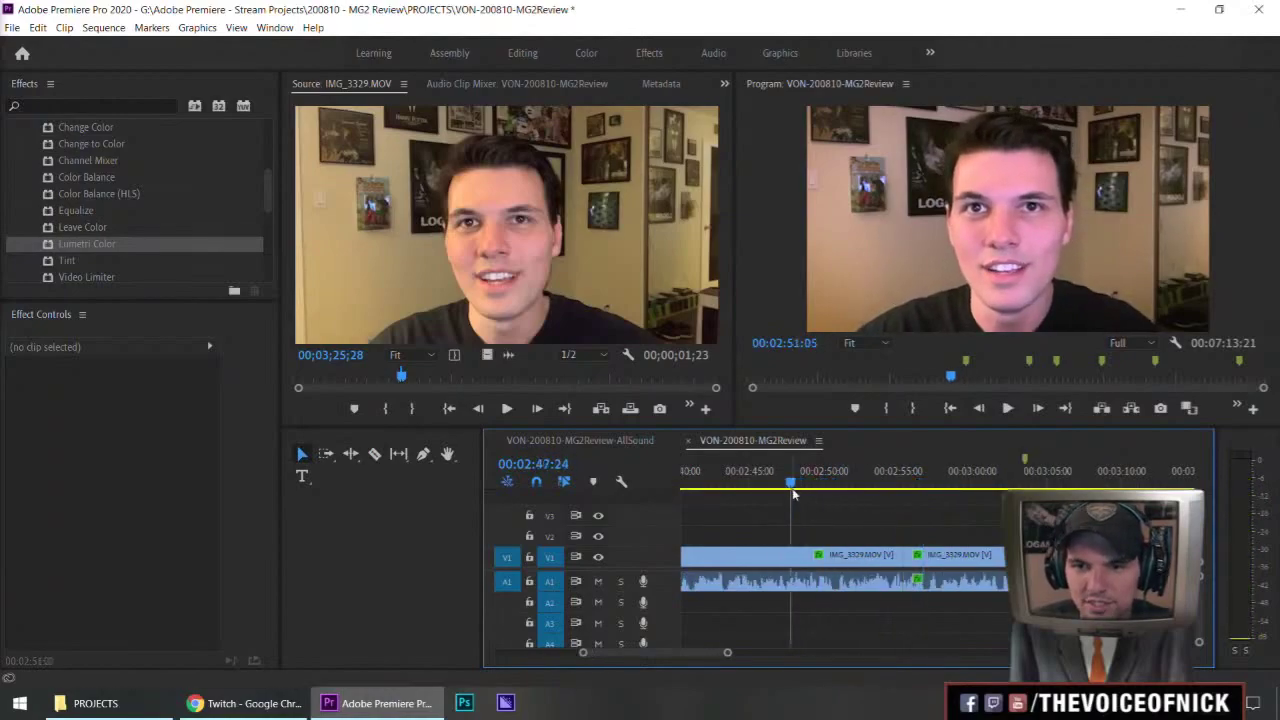
key(minus)
key(equal)
key(space)
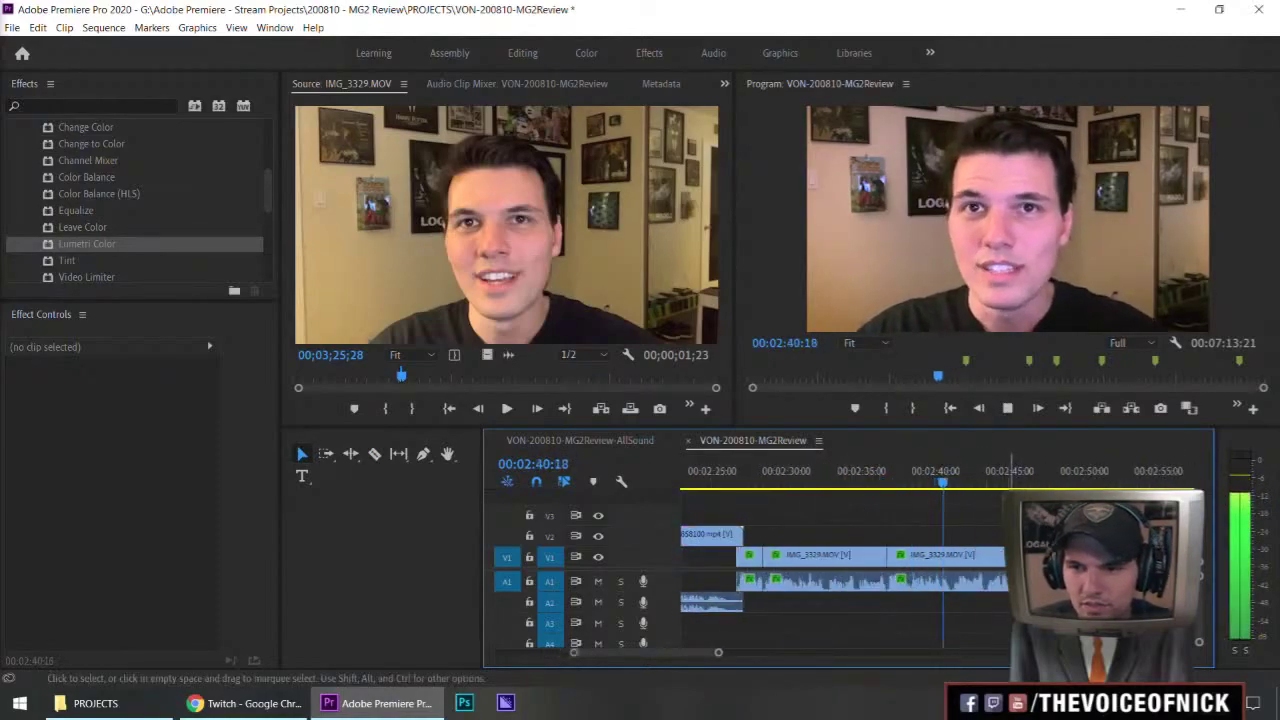
scroll(957, 528, up, 6)
scroll(1022, 540, down, 4)
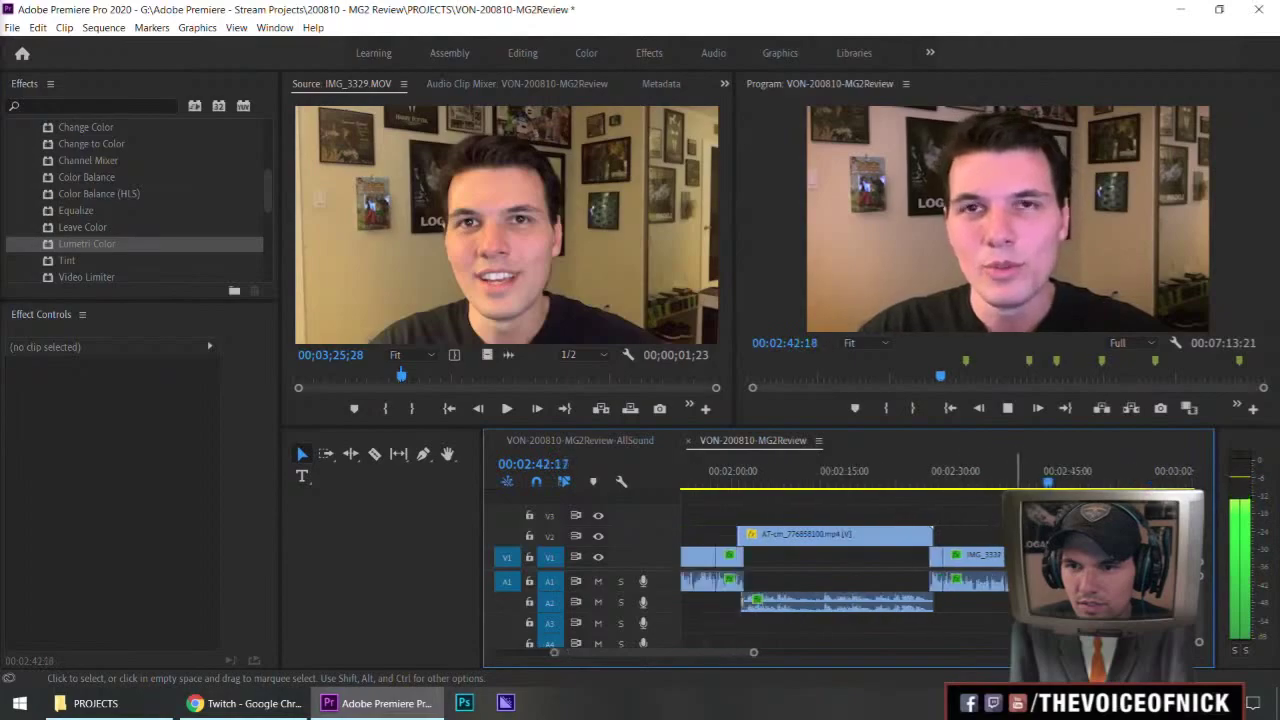
key(minus)
key(minus)
key(minus)
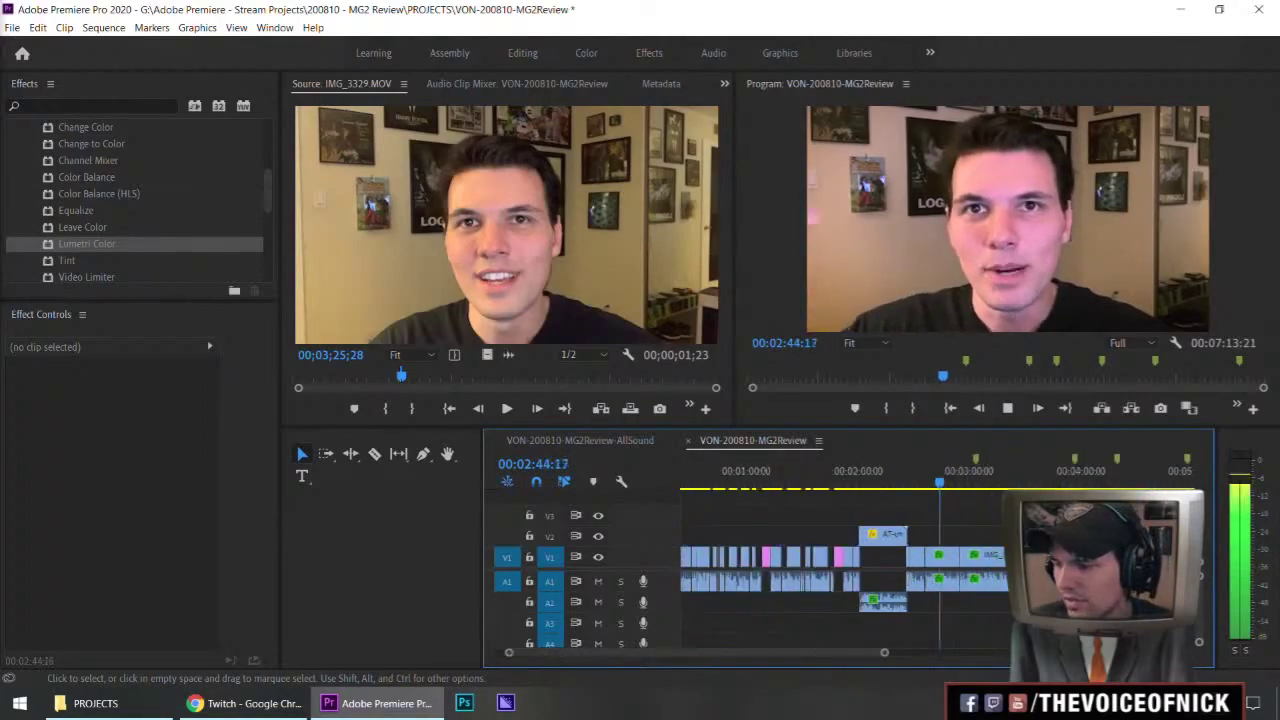
key(equal)
key(equal)
key(minus)
key(equal)
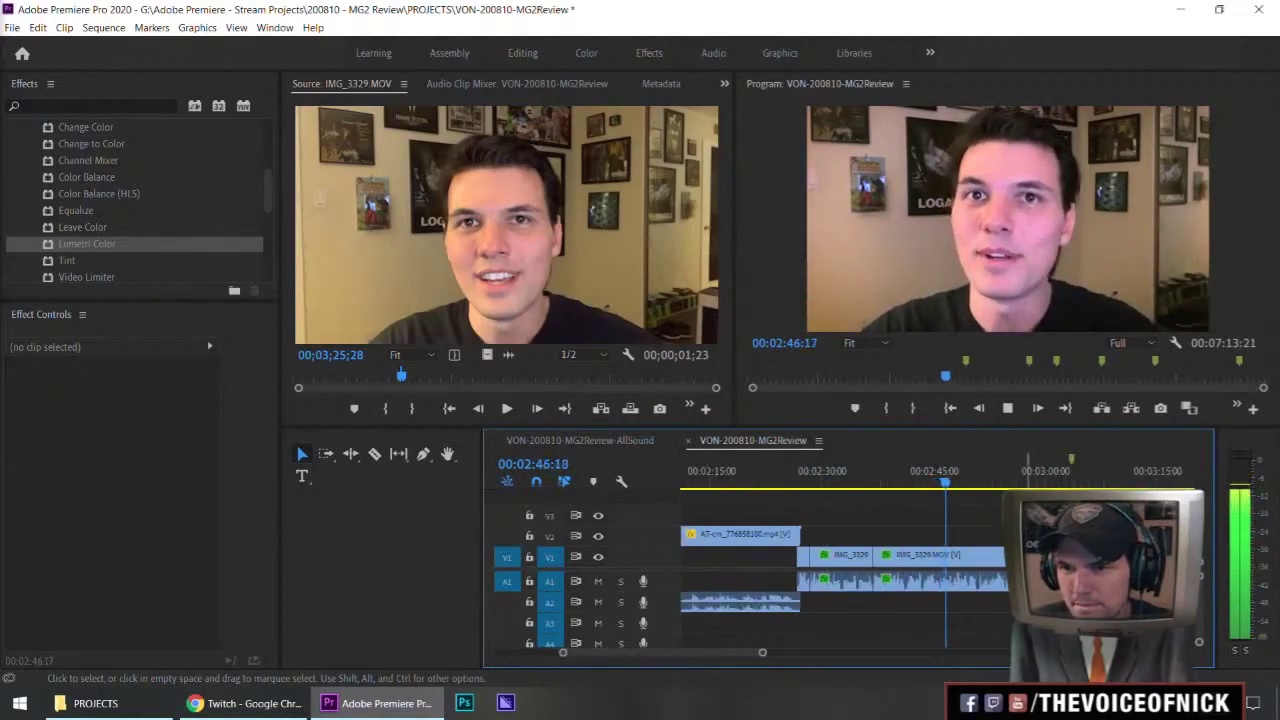
key(equal)
key(equal)
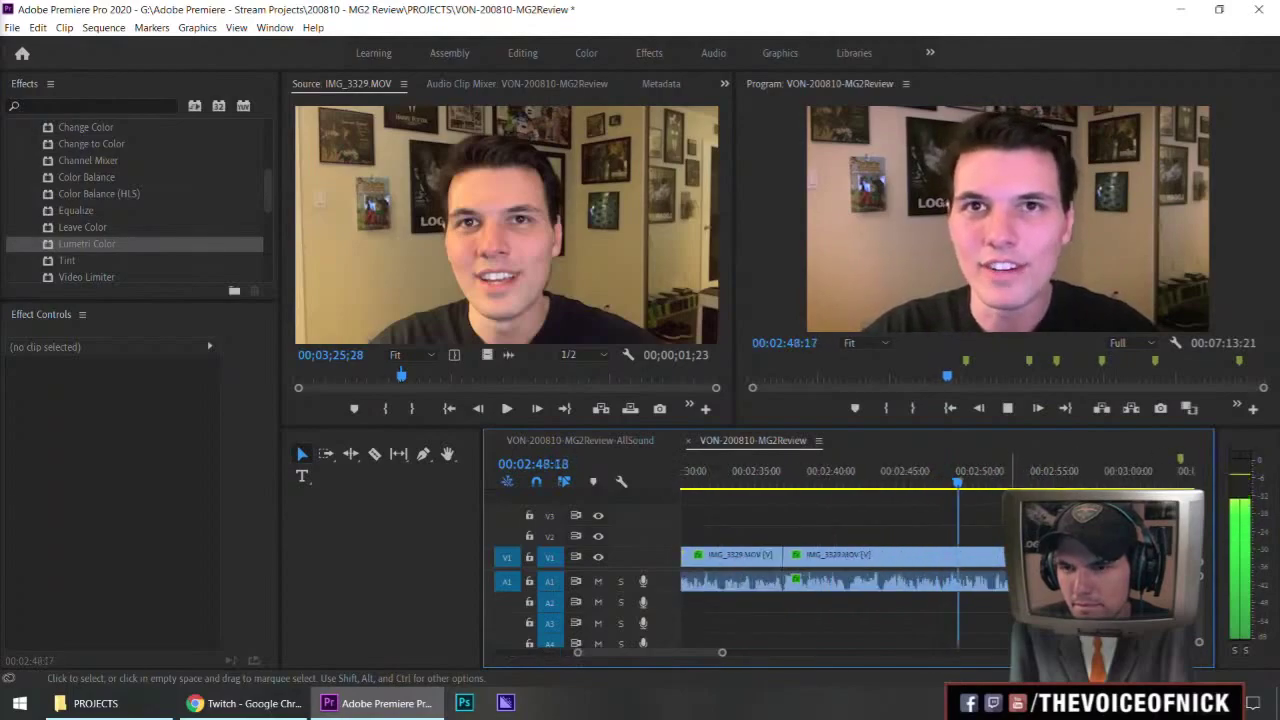
key(equal)
key(equal)
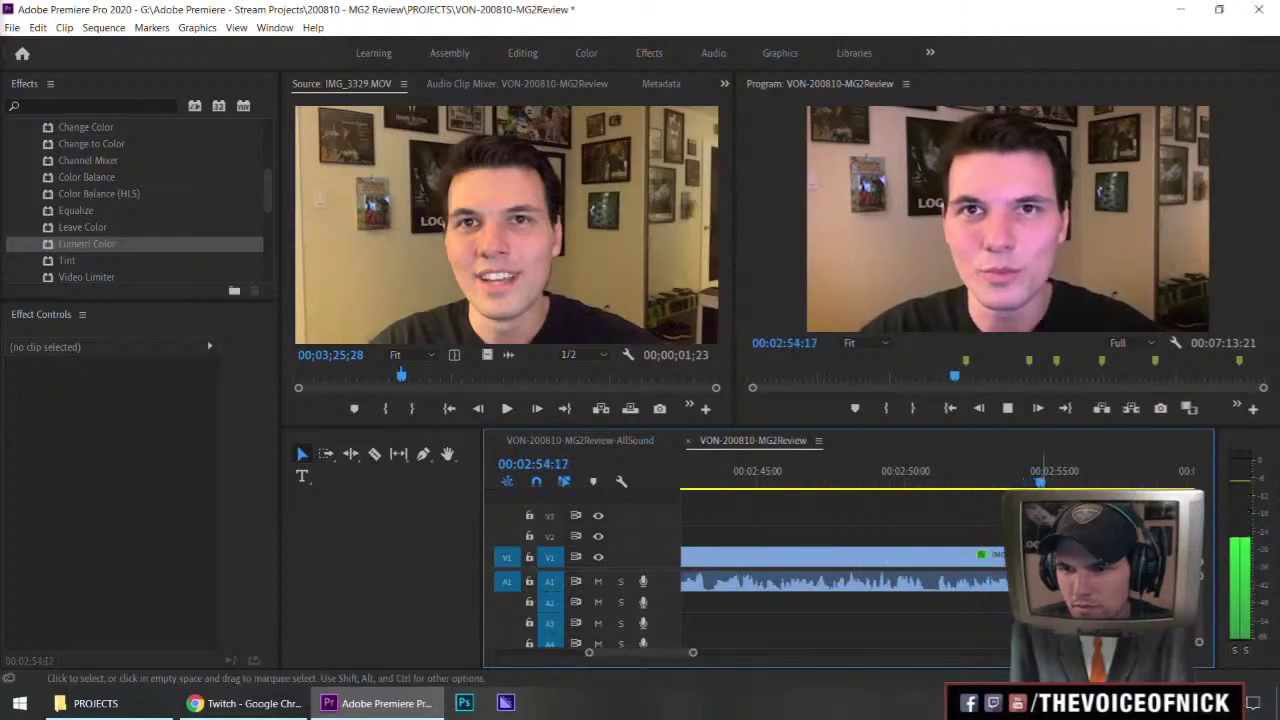
- Split IMG_3329.MOV at about 00:02:51:20 and delete the piece between there and the split at 00:02:55:13
key(space)
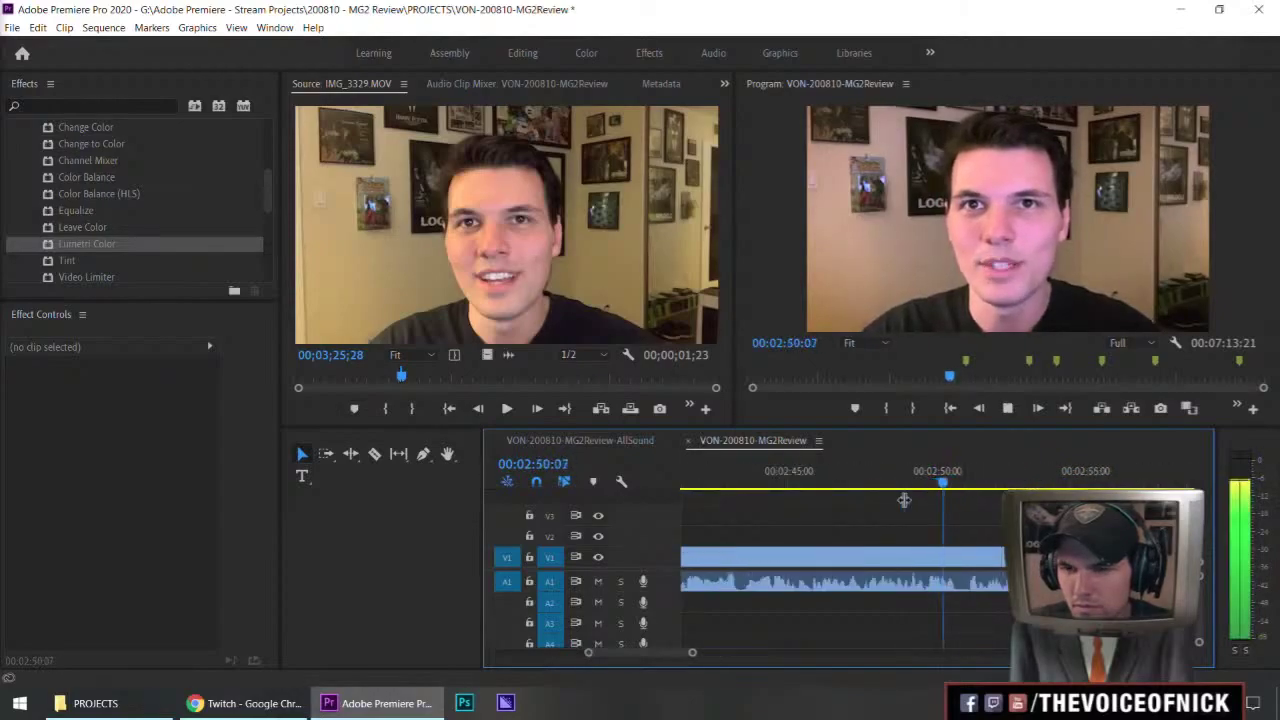
key(space)
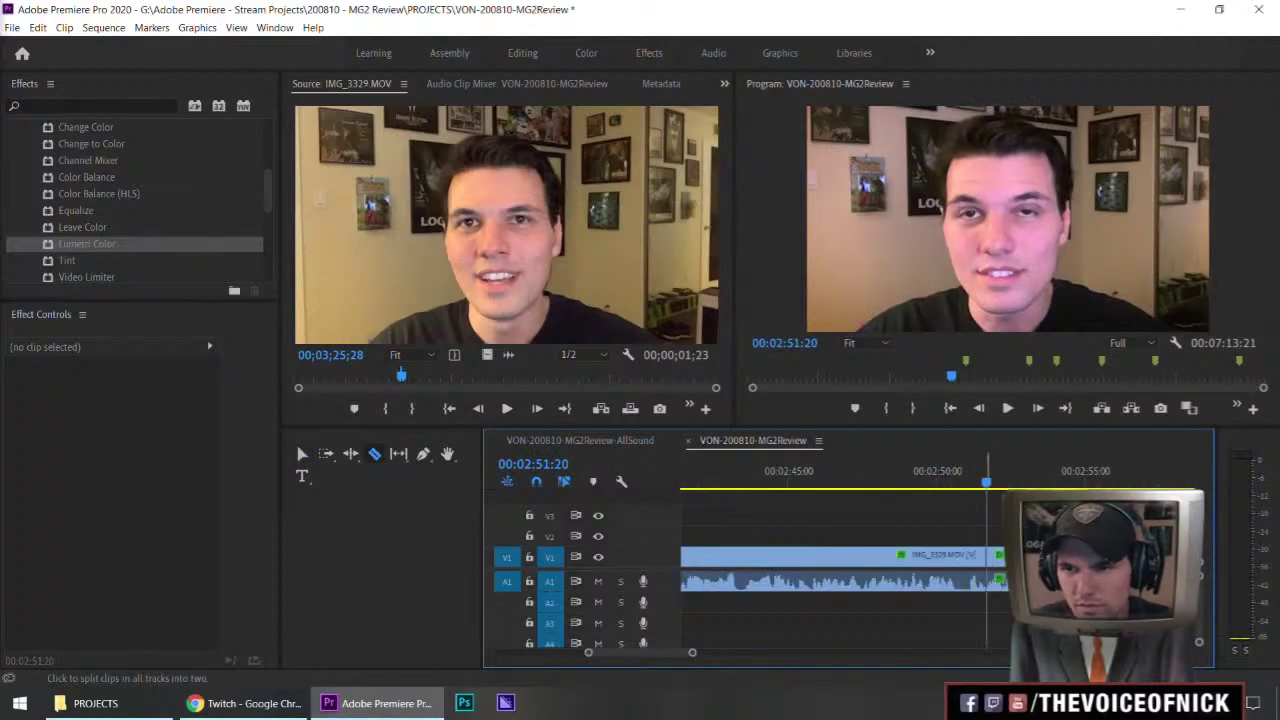
key(v)
click(998, 570)
key(Delete)
click(979, 479)
key(space)
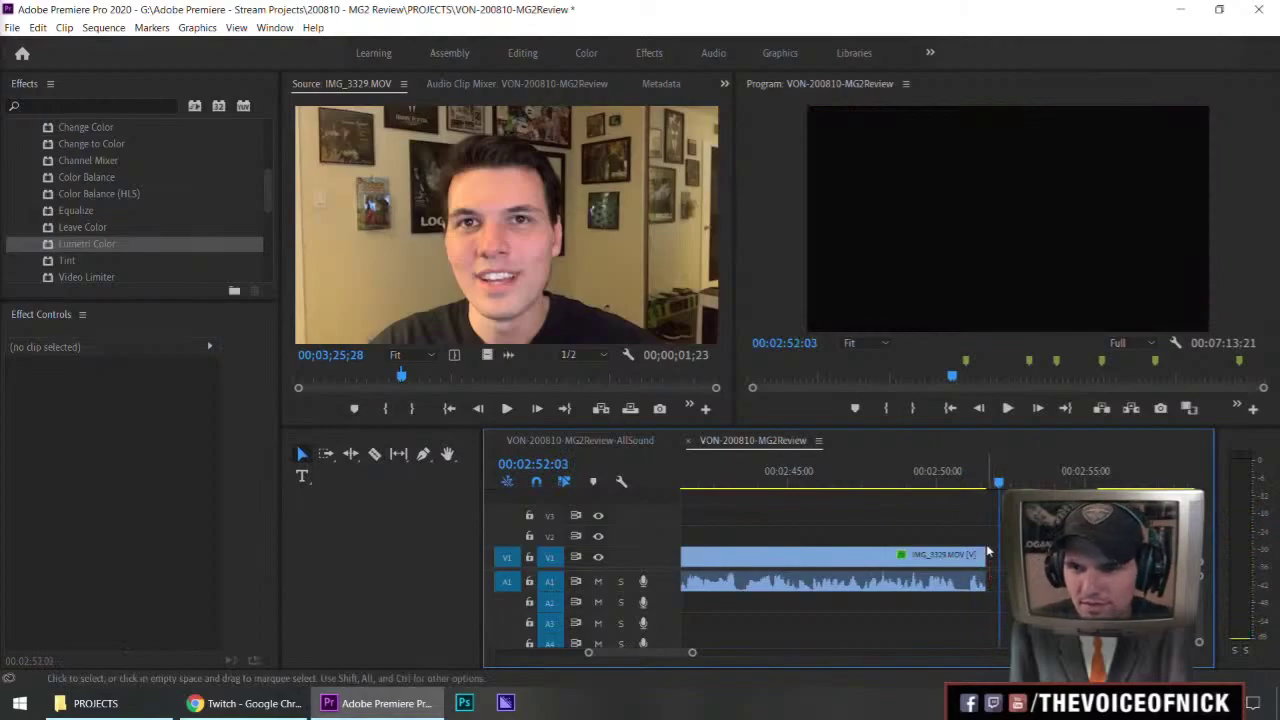
- Close the gap by moving all following clips back against the end of IMG_3329.MOV at about 00:02:51:21, and replay the join
click(993, 567)
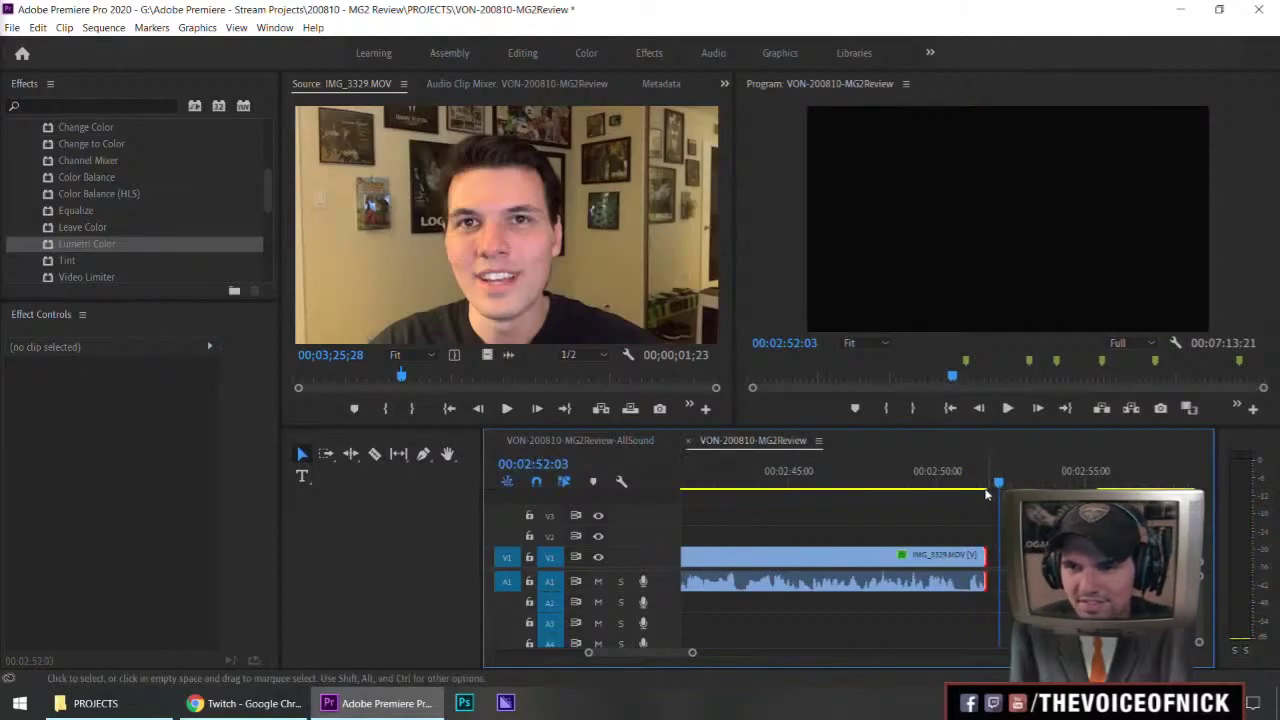
key(space)
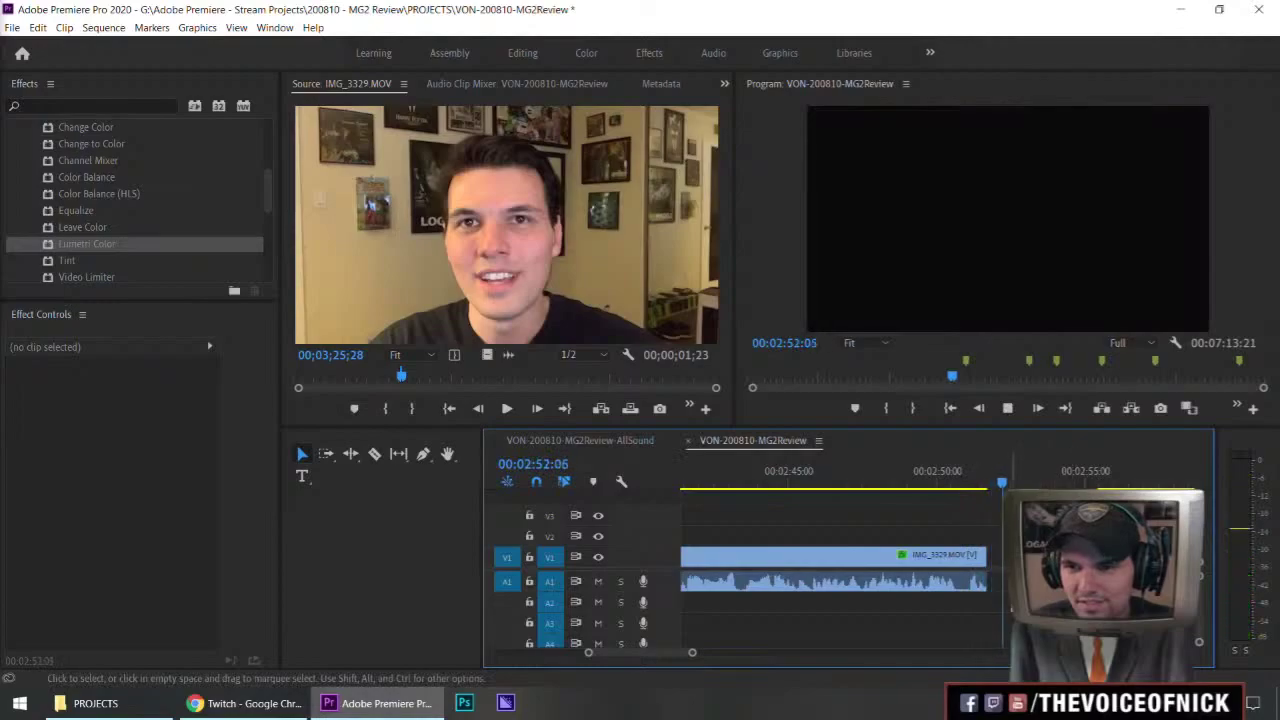
key(a)
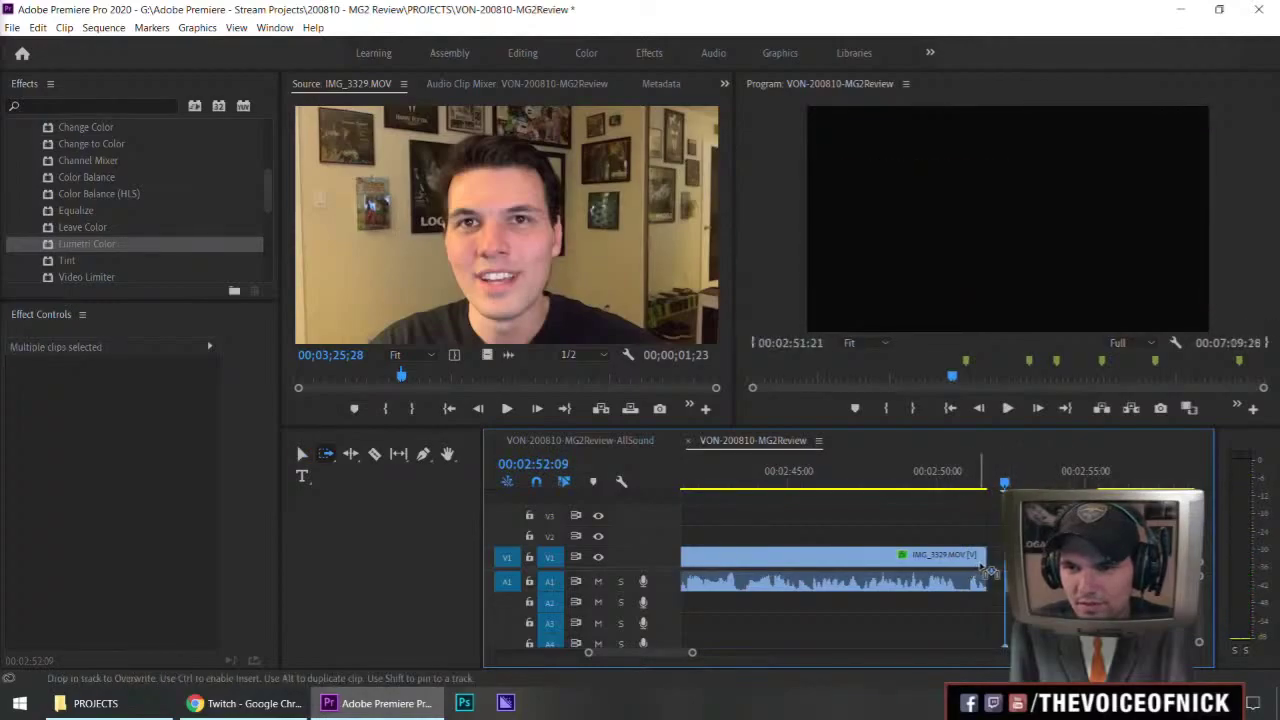
key(v)
key(shift+k)
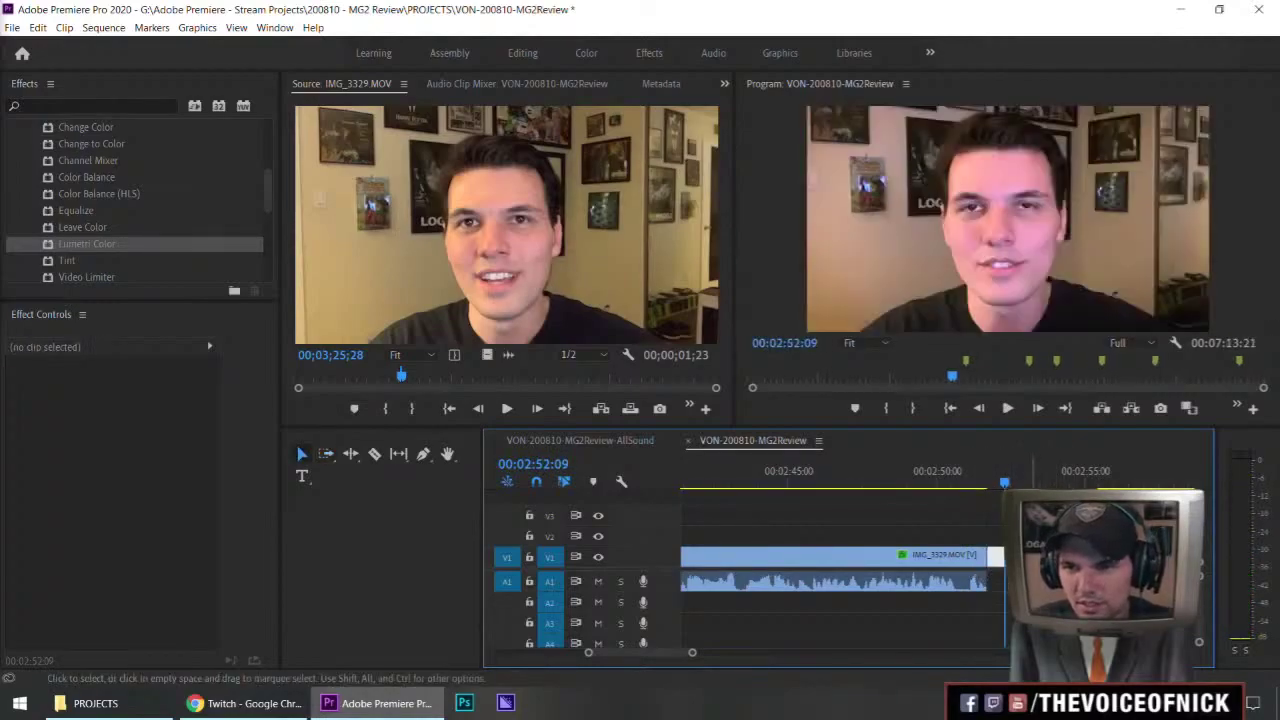
key(space)
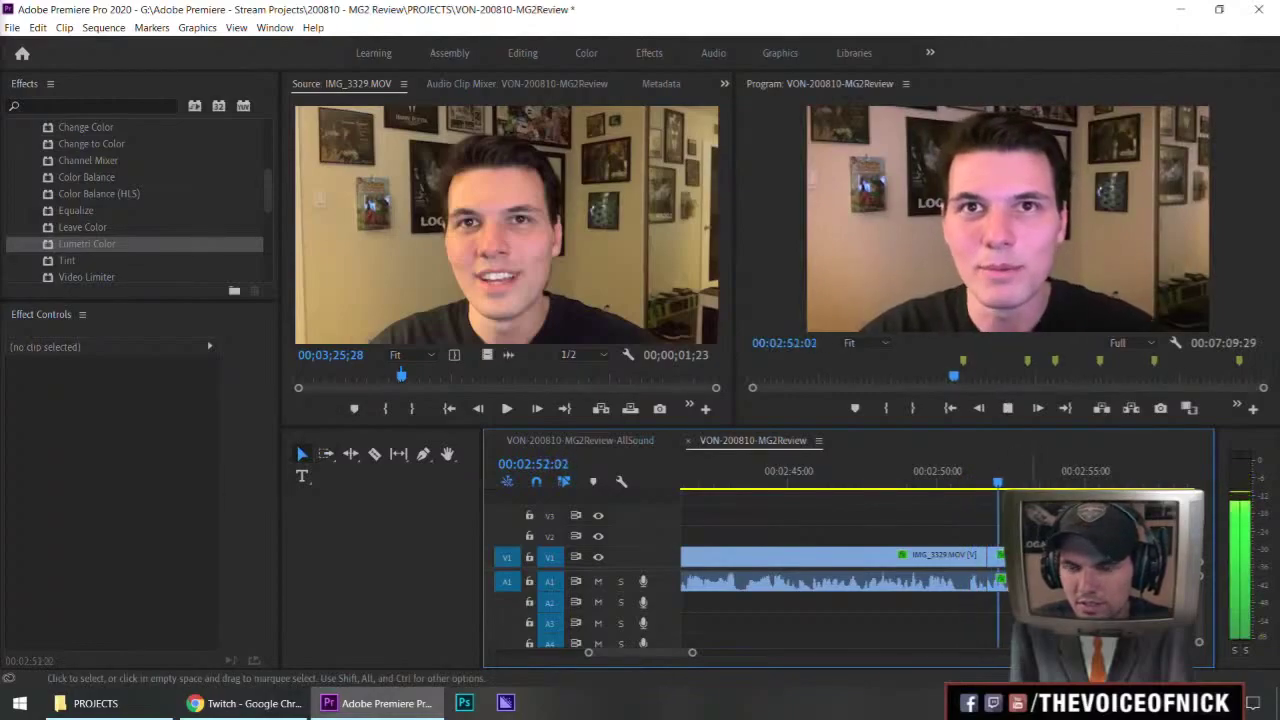
- Shift the following clips about five frames later, and trim only the video back on both sides of the IMG_3329.MOV cut, keeping the audio
key(d)
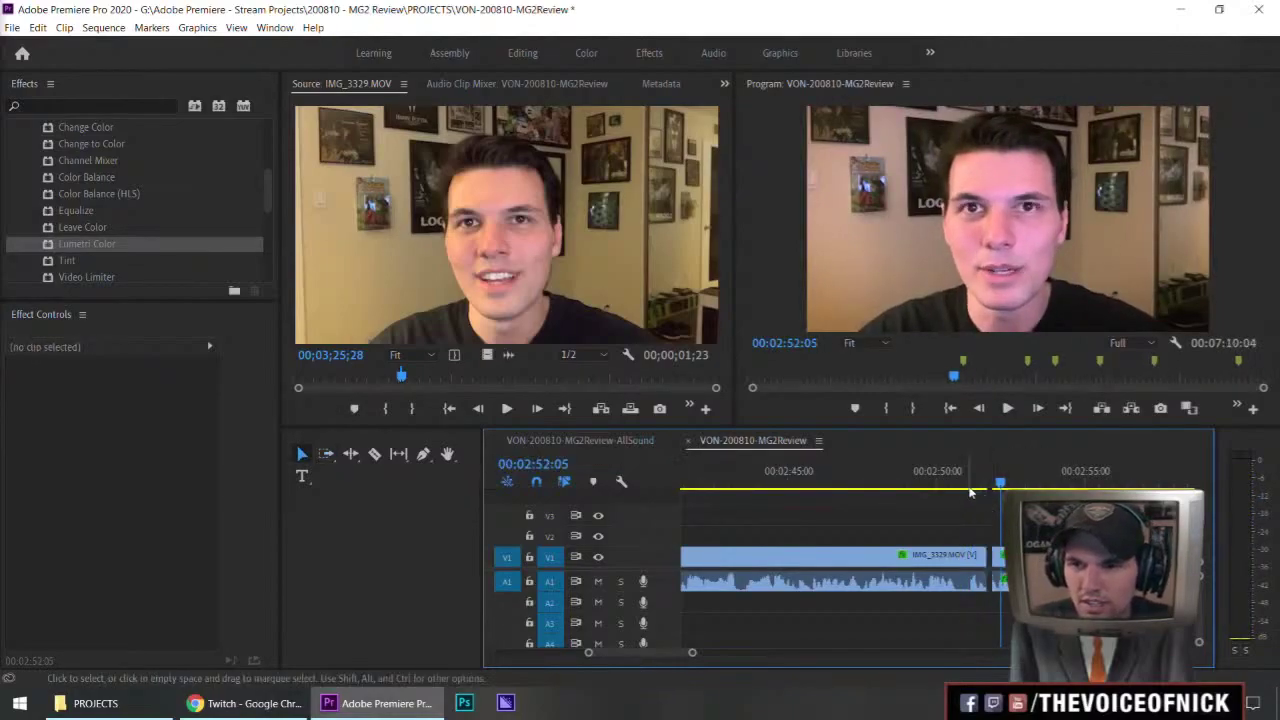
key(shift+k)
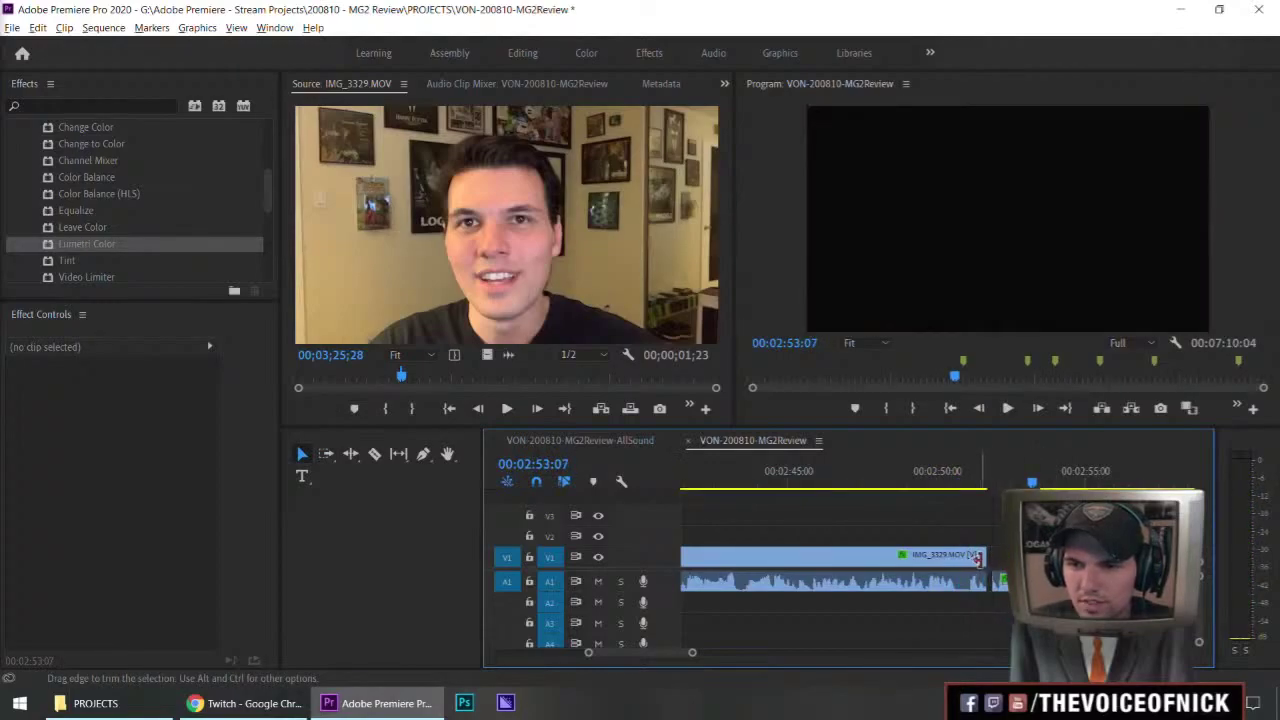
drag(945, 556, 940, 556)
key(shift+k)
key(minus)
key(minus)
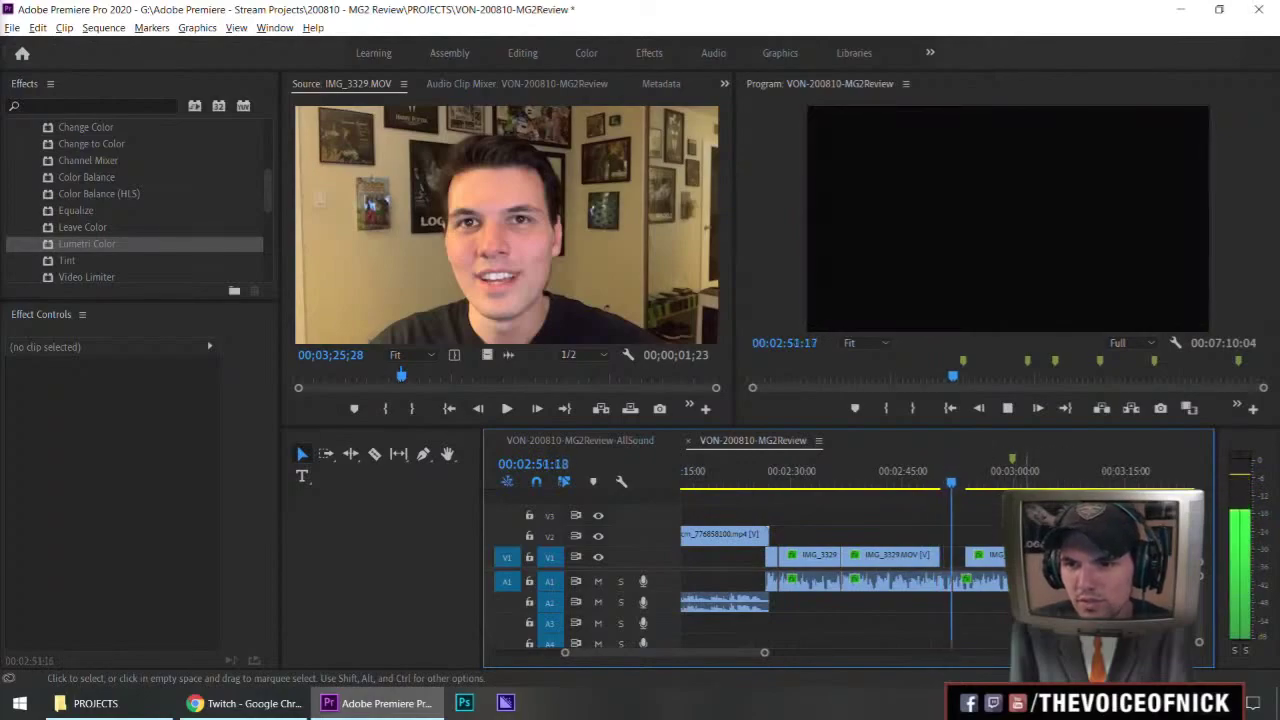
key(equal)
key(equal)
key(equal)
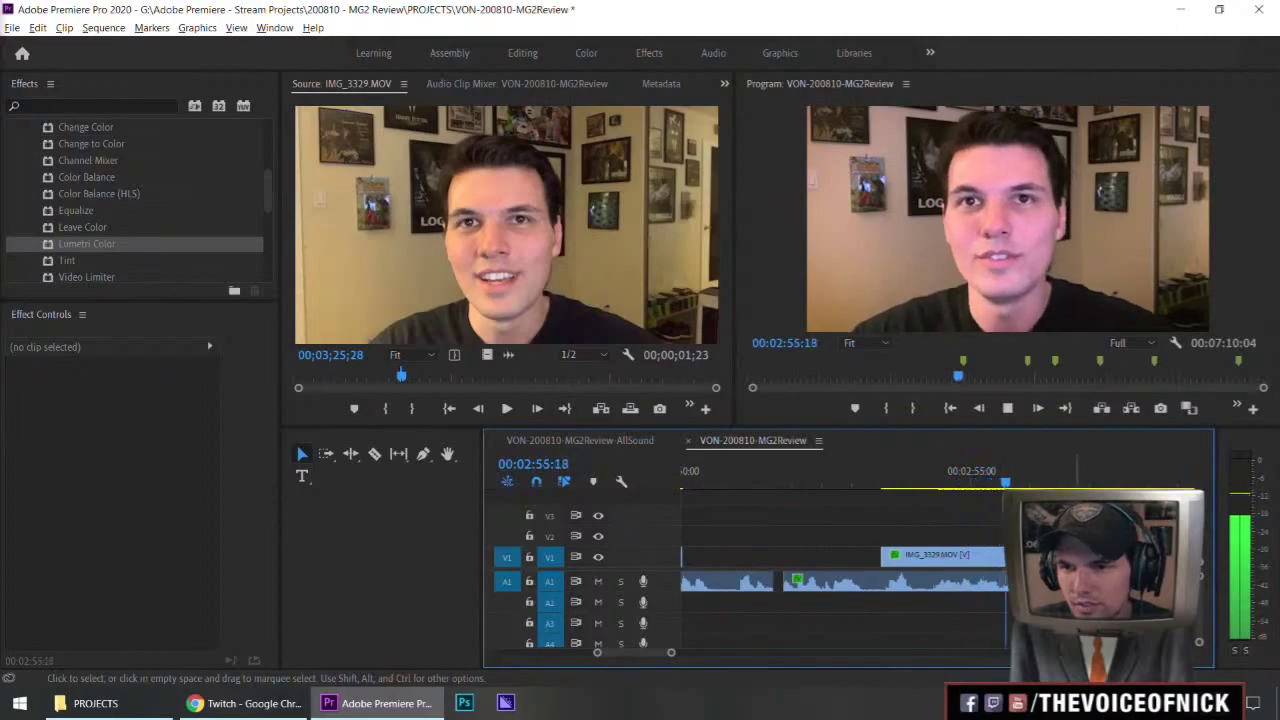
- Split the IMG_3329.MOV clip after the video gap at about 00:02:56:22 and select the piece before the split
key(minus)
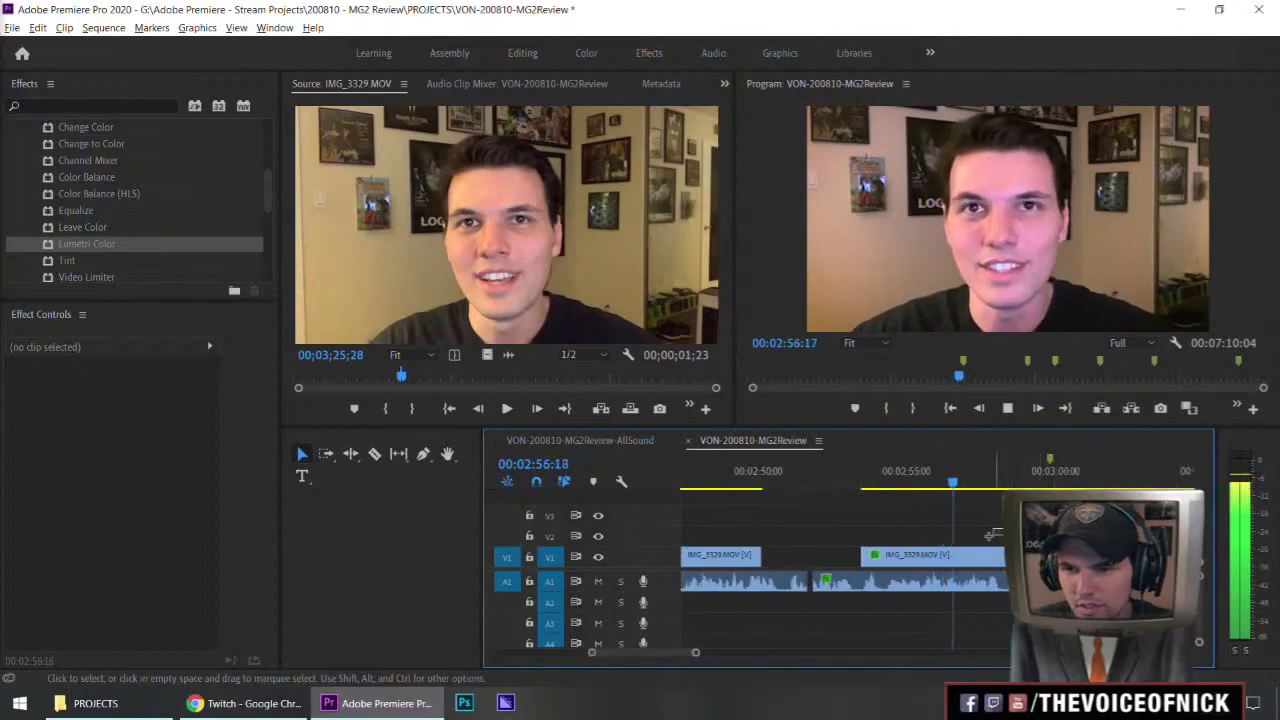
click(942, 484)
key(equal)
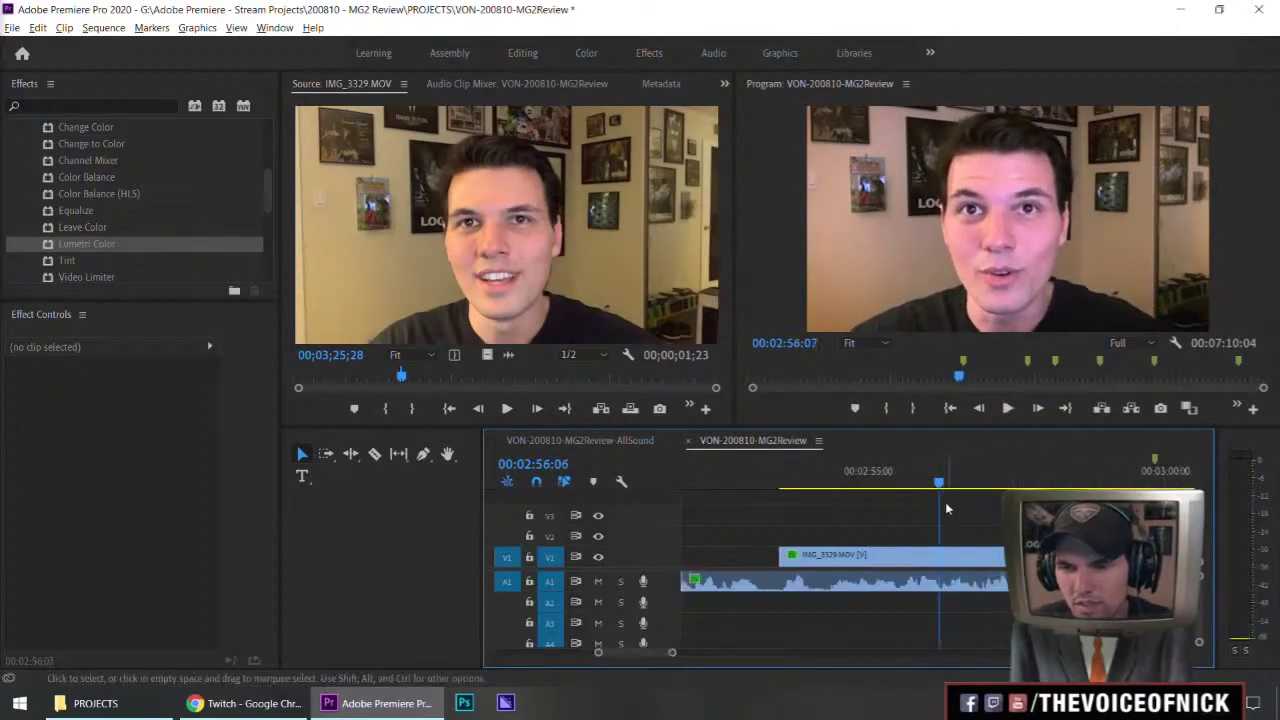
key(space)
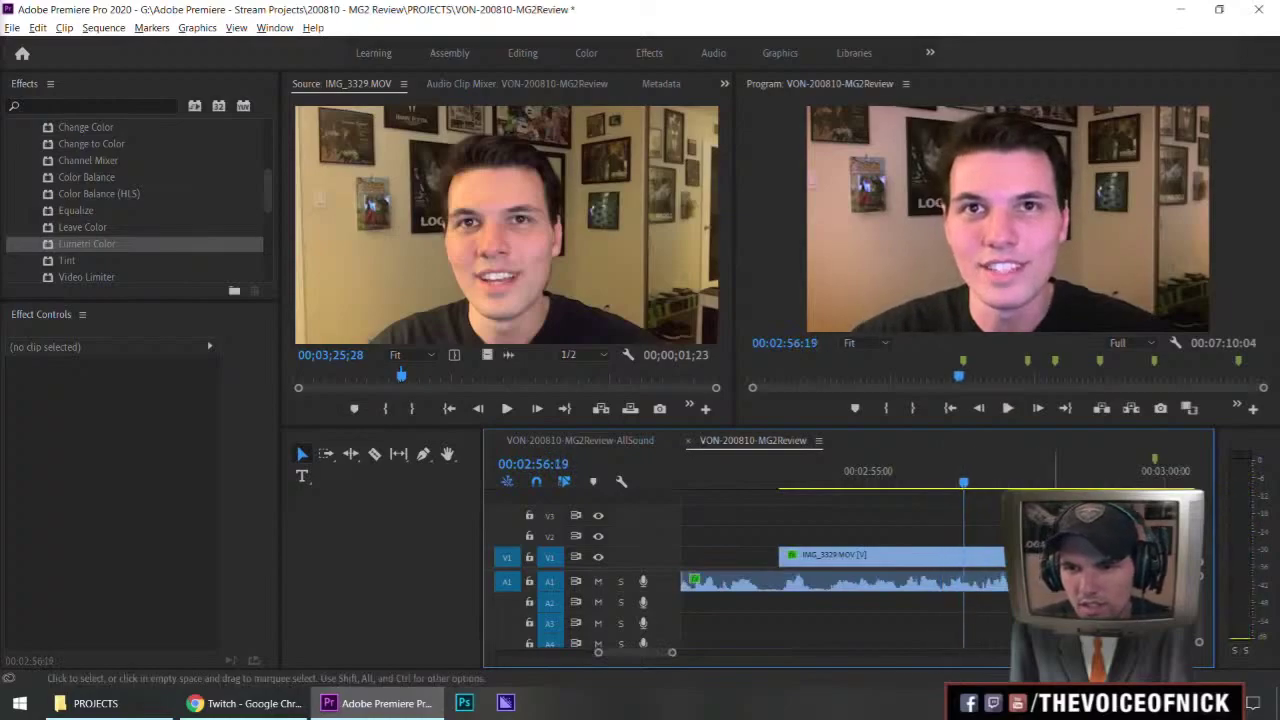
key(Left)
key(Left)
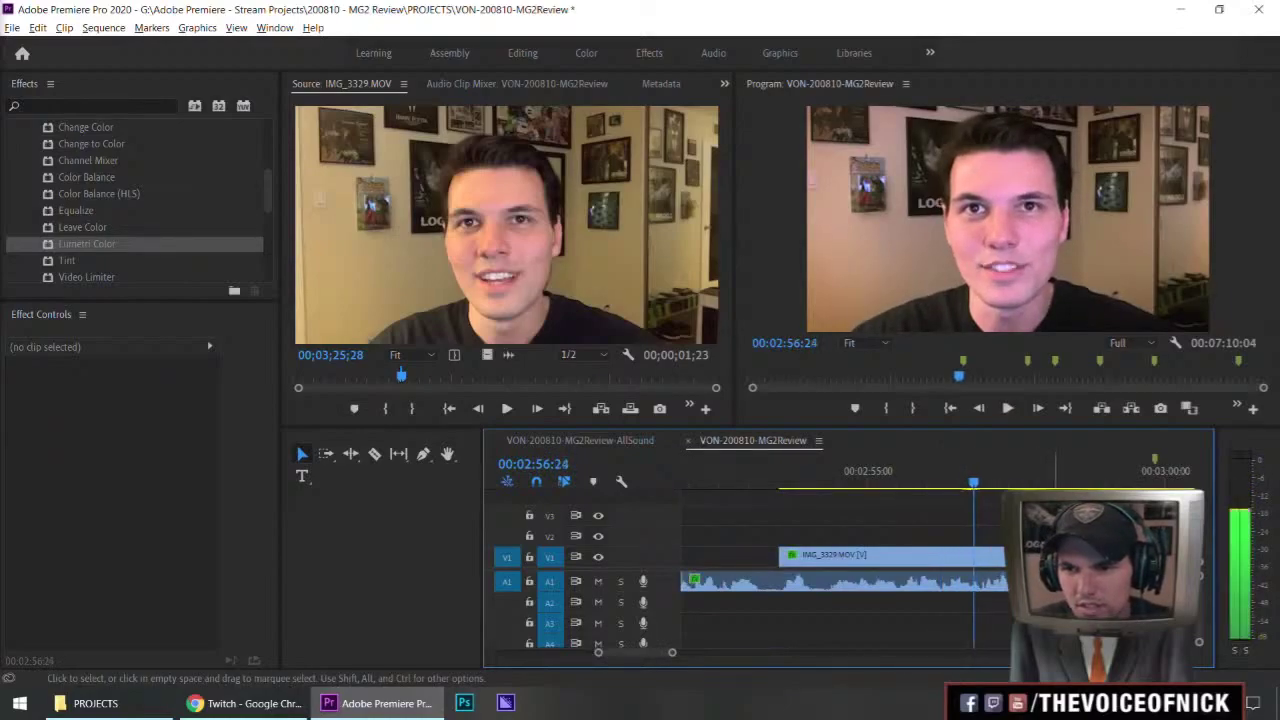
key(c)
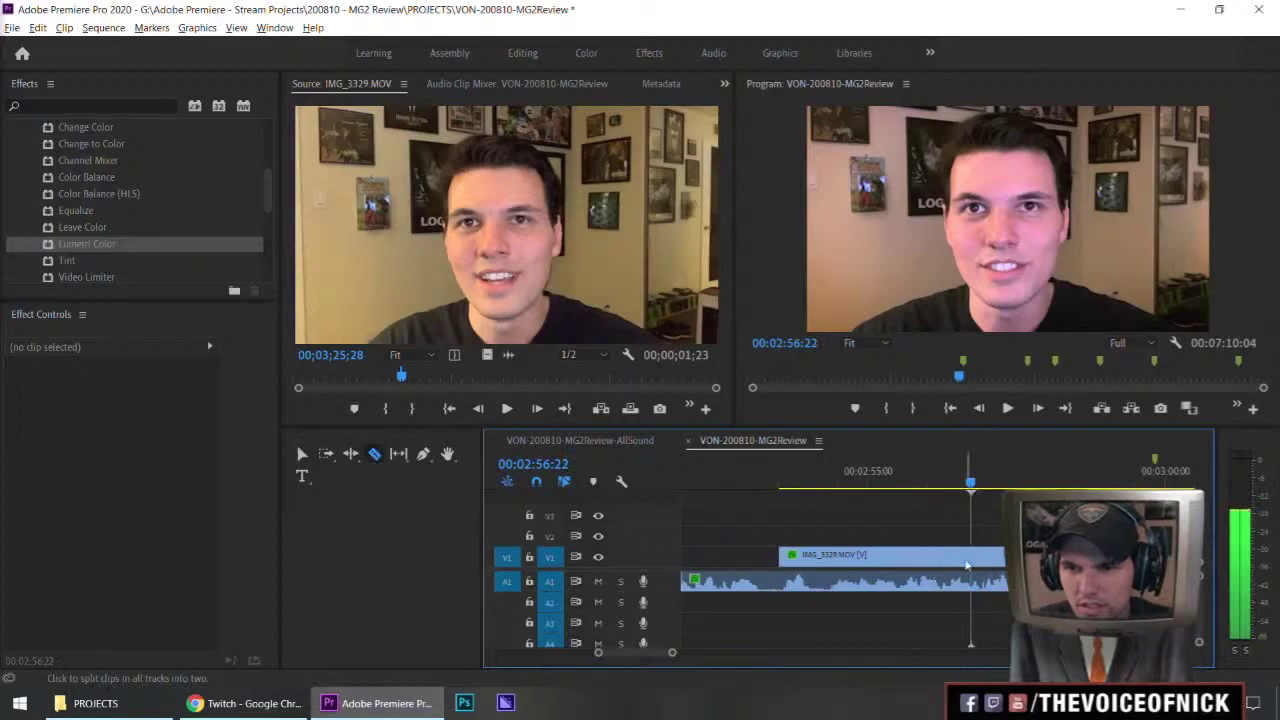
click(966, 565)
key(v)
click(900, 555)
click(720, 485)
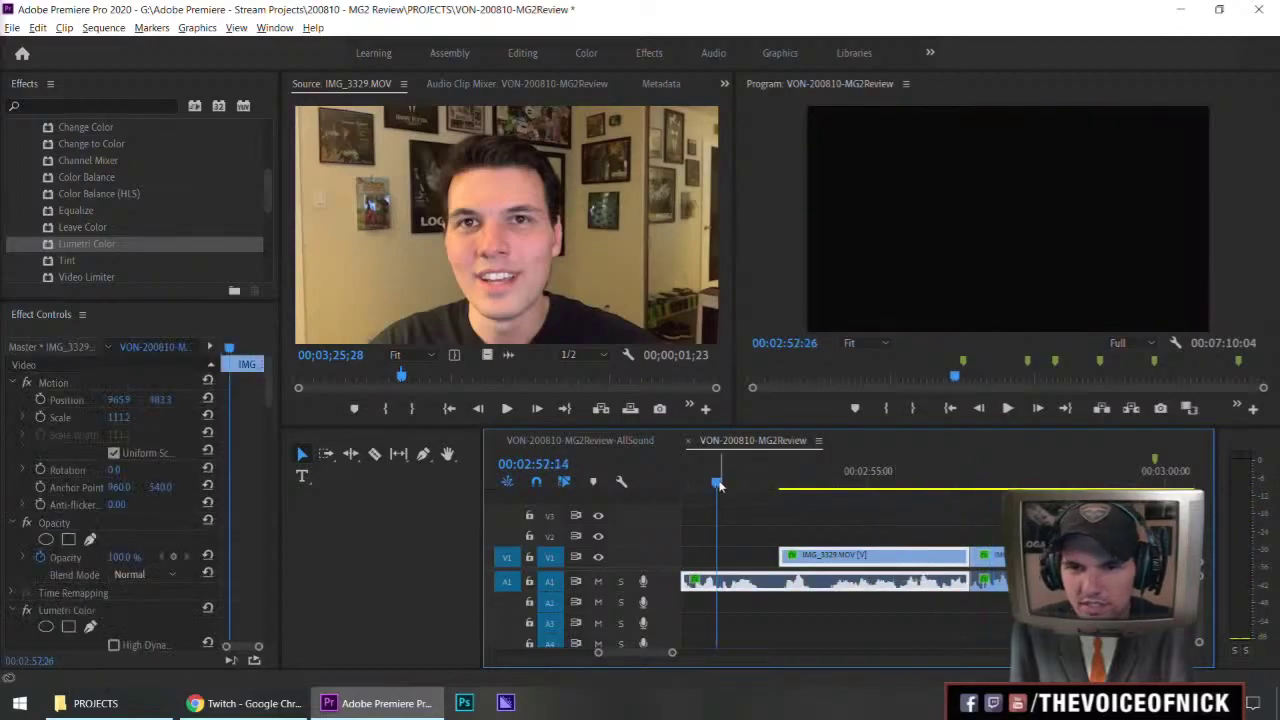
- Split the IMG_3329.MOV audio inside the video gap at 00:02:53:06
key(Right)
key(Right)
key(Right)
key(Right)
key(Right)
key(Right)
key(Right)
key(Right)
key(Right)
key(Right)
key(Right)
key(Right)
key(Right)
key(Right)
key(Right)
key(Right)
key(Right)
key(Right)
key(Right)
key(Right)
key(c)
click(760, 580)
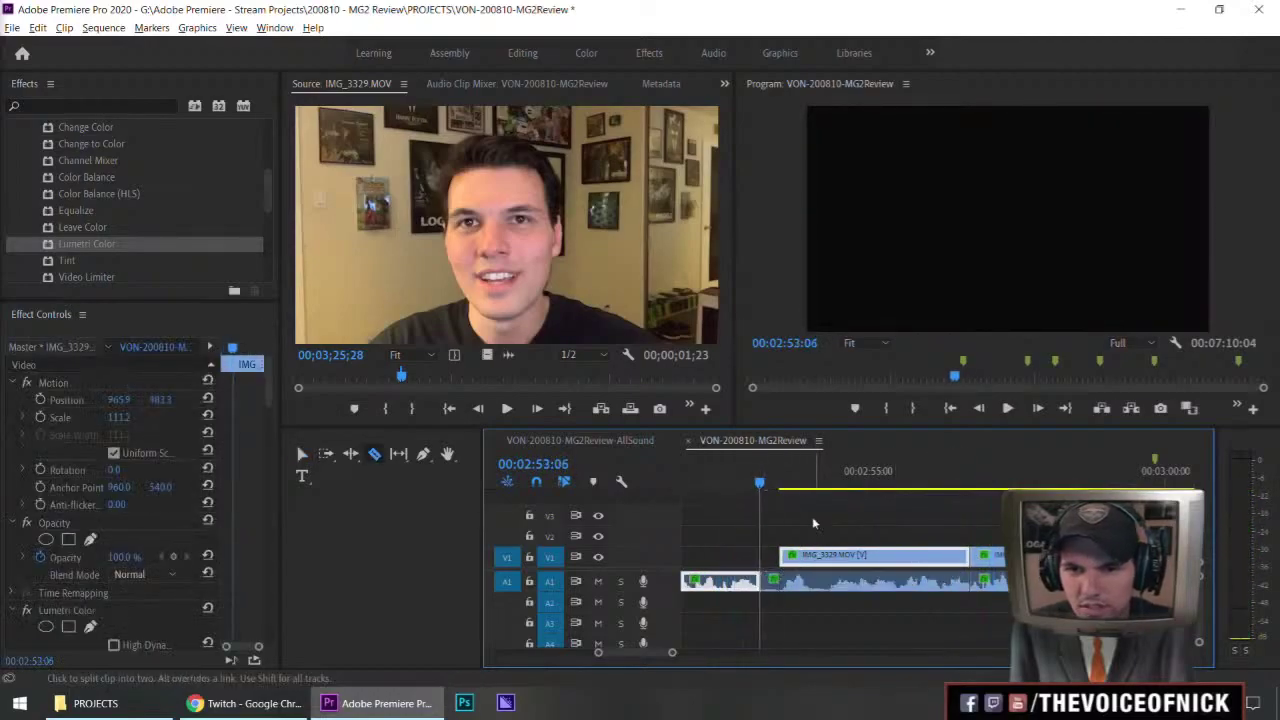
- Delete the IMG_3329.MOV piece after the 00:02:53:06 split, close the gap it leaves, and replay the join
key(v)
click(818, 576)
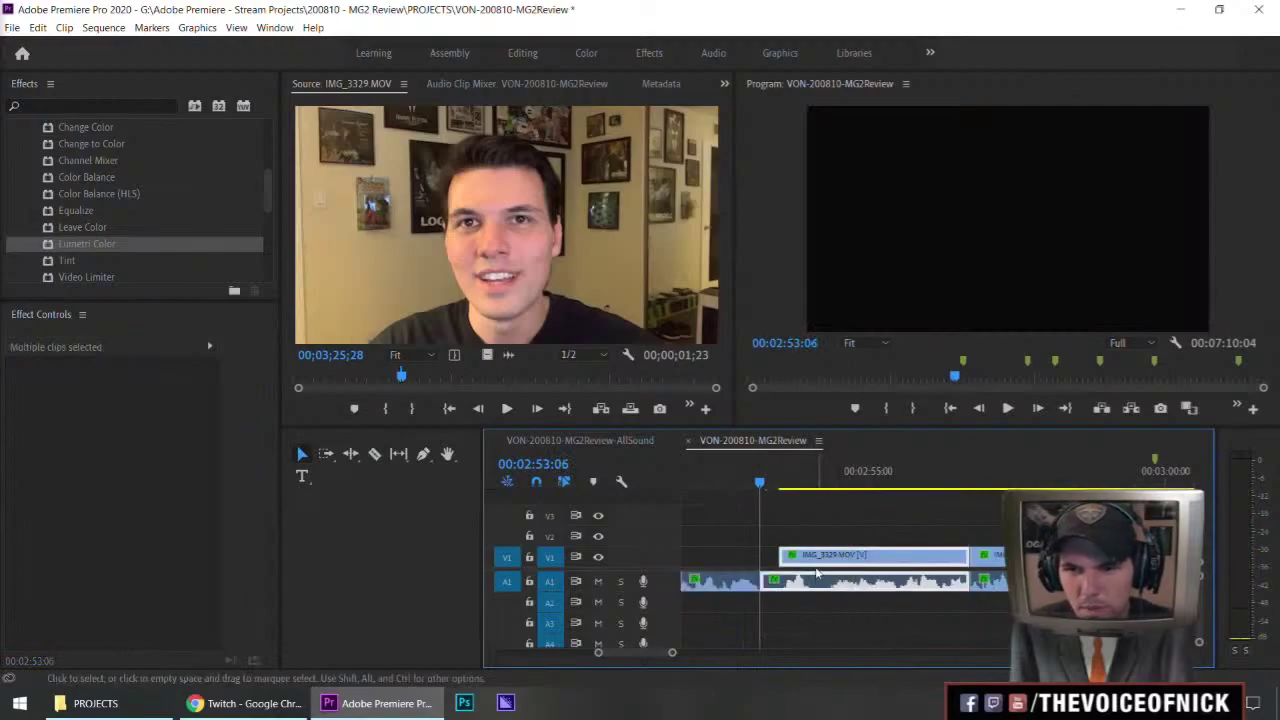
key(Delete)
click(814, 583)
key(Delete)
key(space)
key(minus)
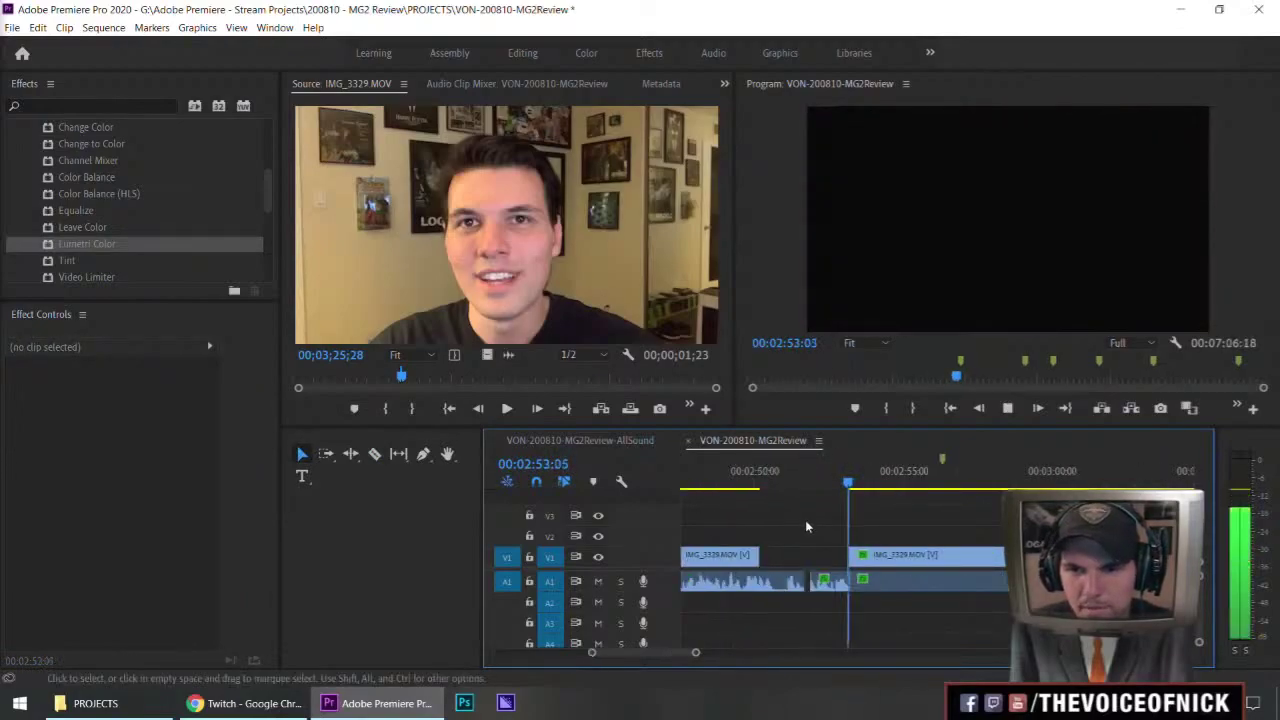
- Shift all clips after the 00:02:53:06 cut two frames later and replay the join
key(space)
scroll(888, 543, up, 2)
key(a)
click(950, 538)
key(plus)
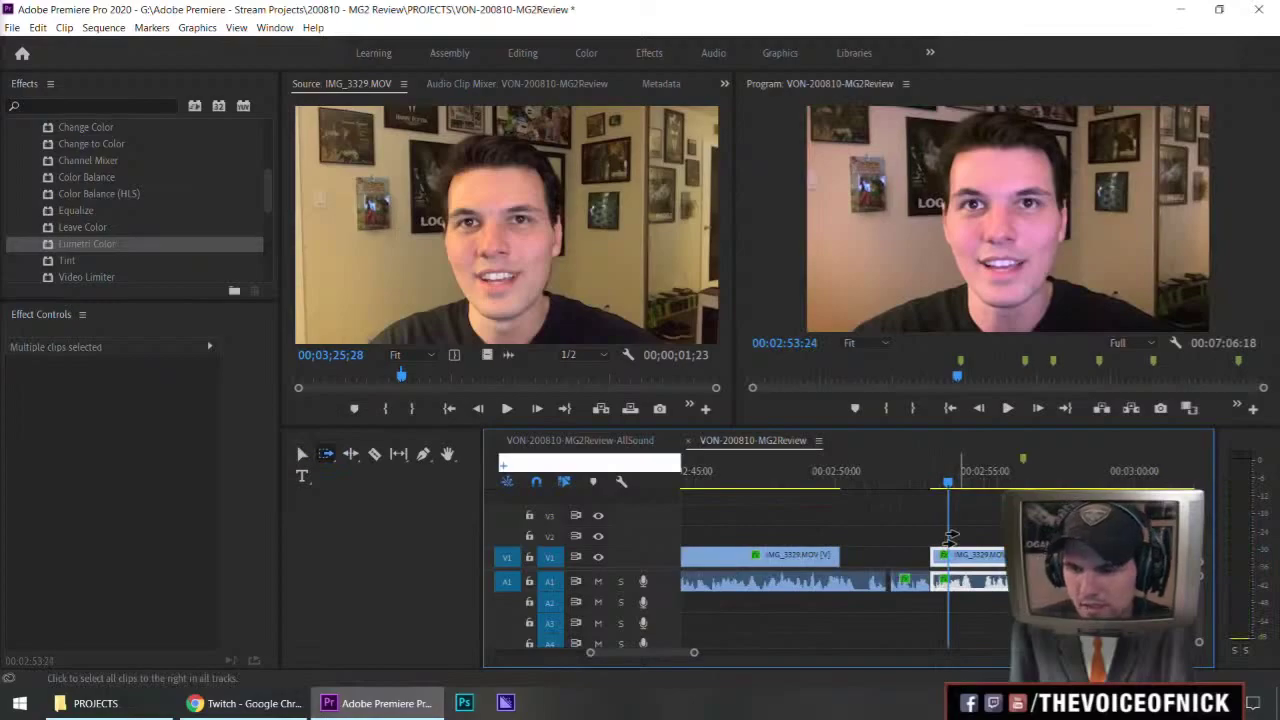
key(Escape)
key(v)
key(shift+k)
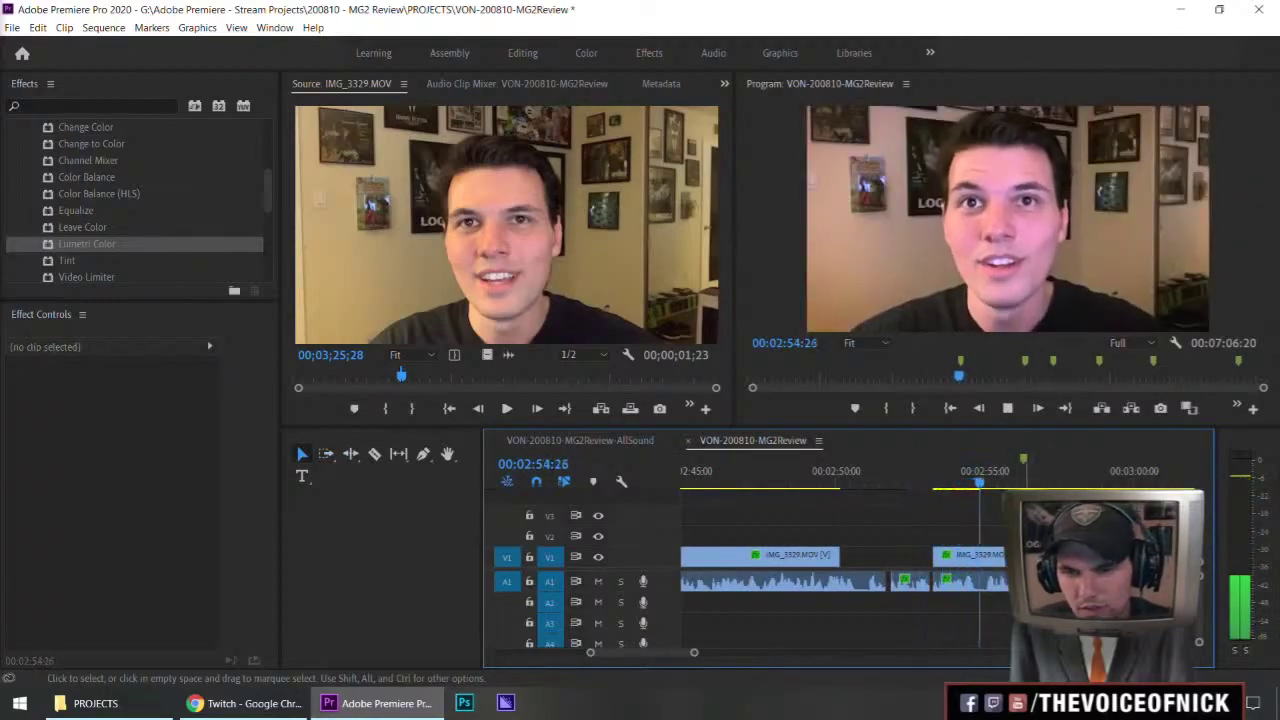
- Shift the clips after the cut one more frame later and play the join again
key(a)
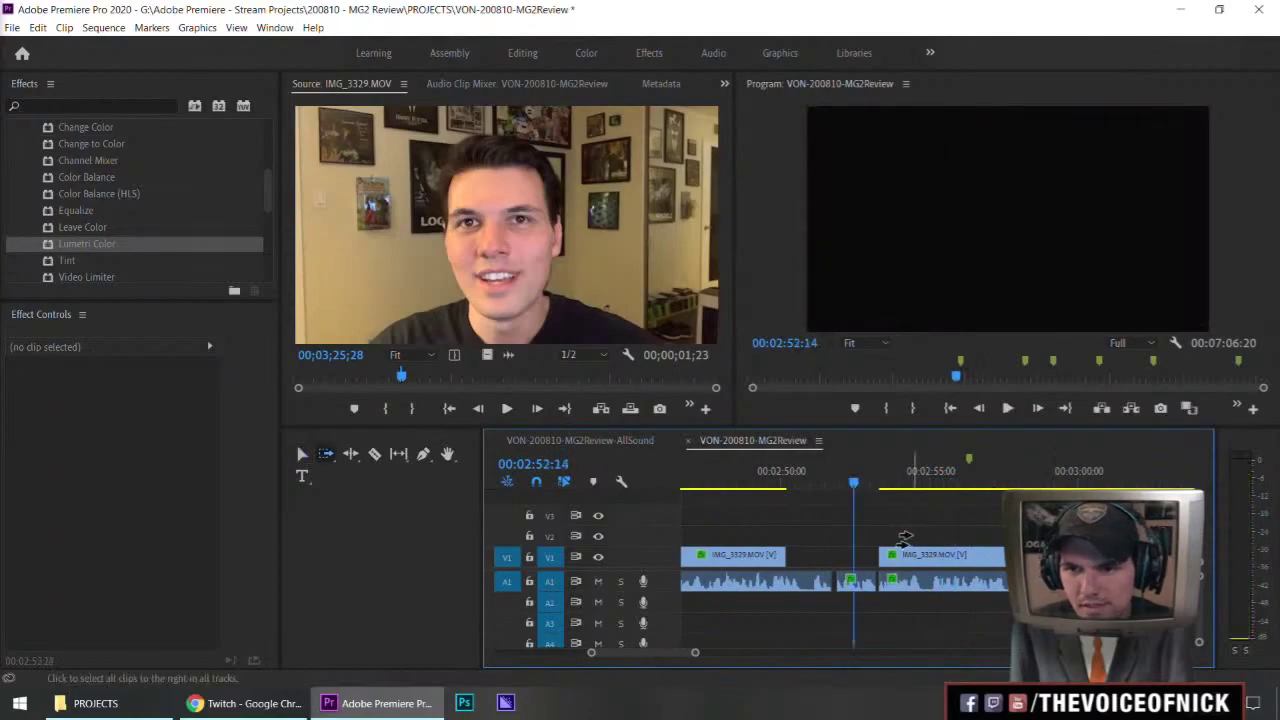
click(905, 540)
key(v)
click(910, 522)
key(space)
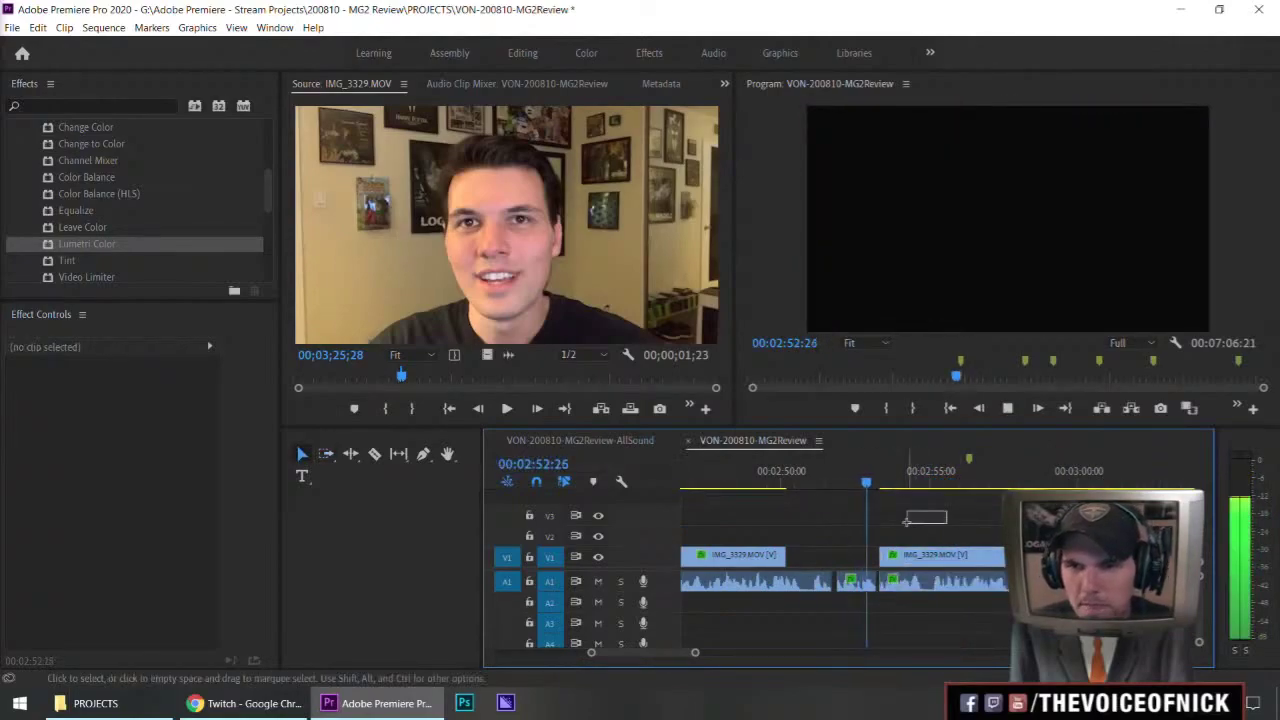
- Delete the sequence marker at about 00:02:57 above the IMG_3329.MOV clip
key(minus)
key(minus)
key(minus)
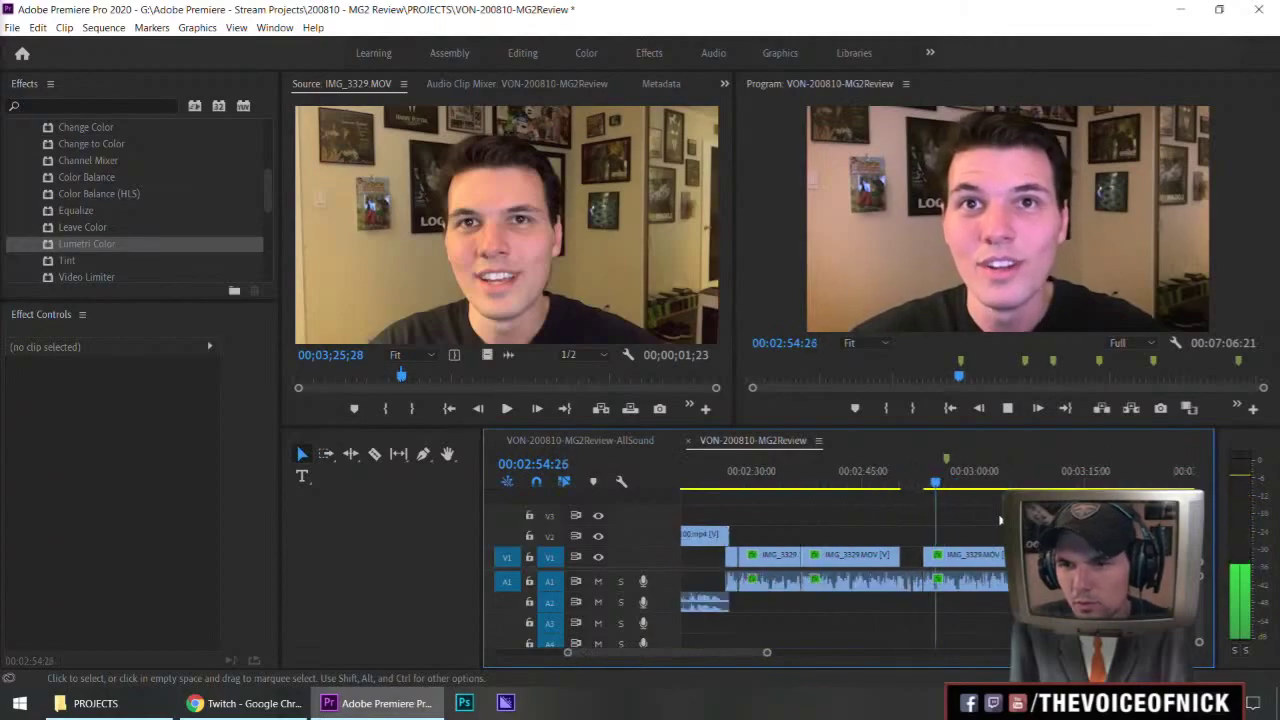
key(minus)
key(minus)
key(minus)
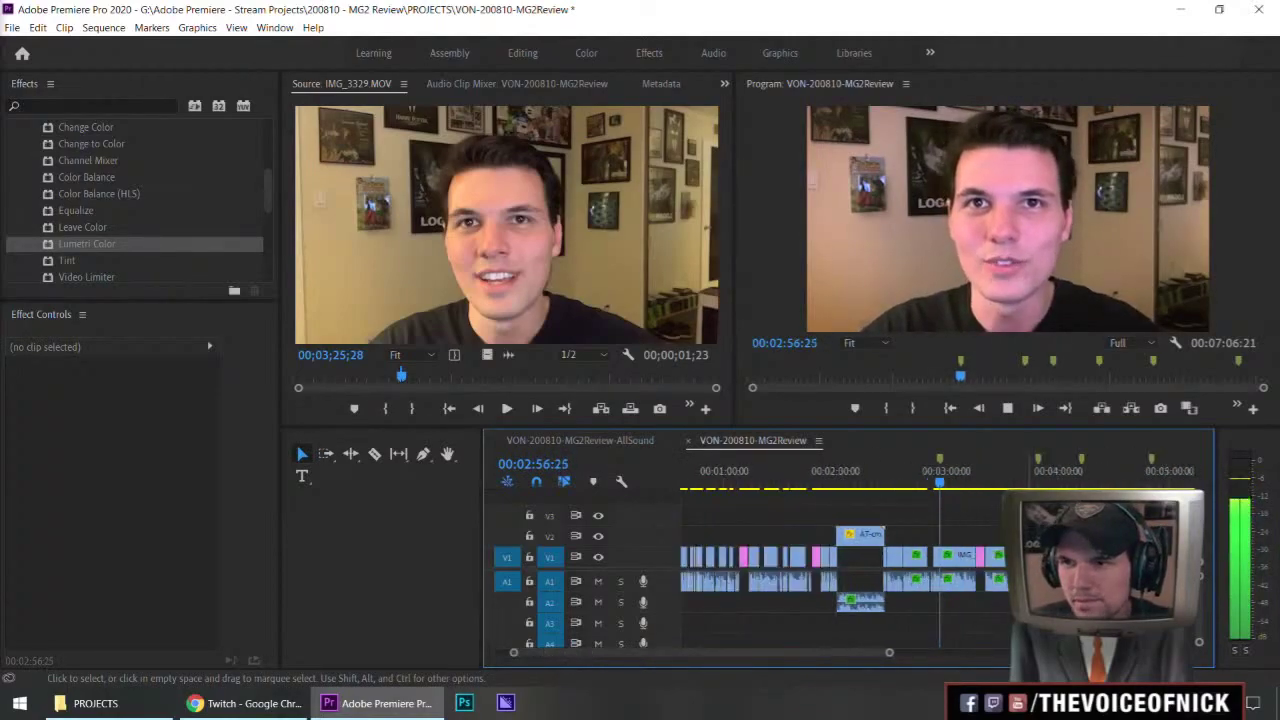
key(equal)
key(equal)
key(equal)
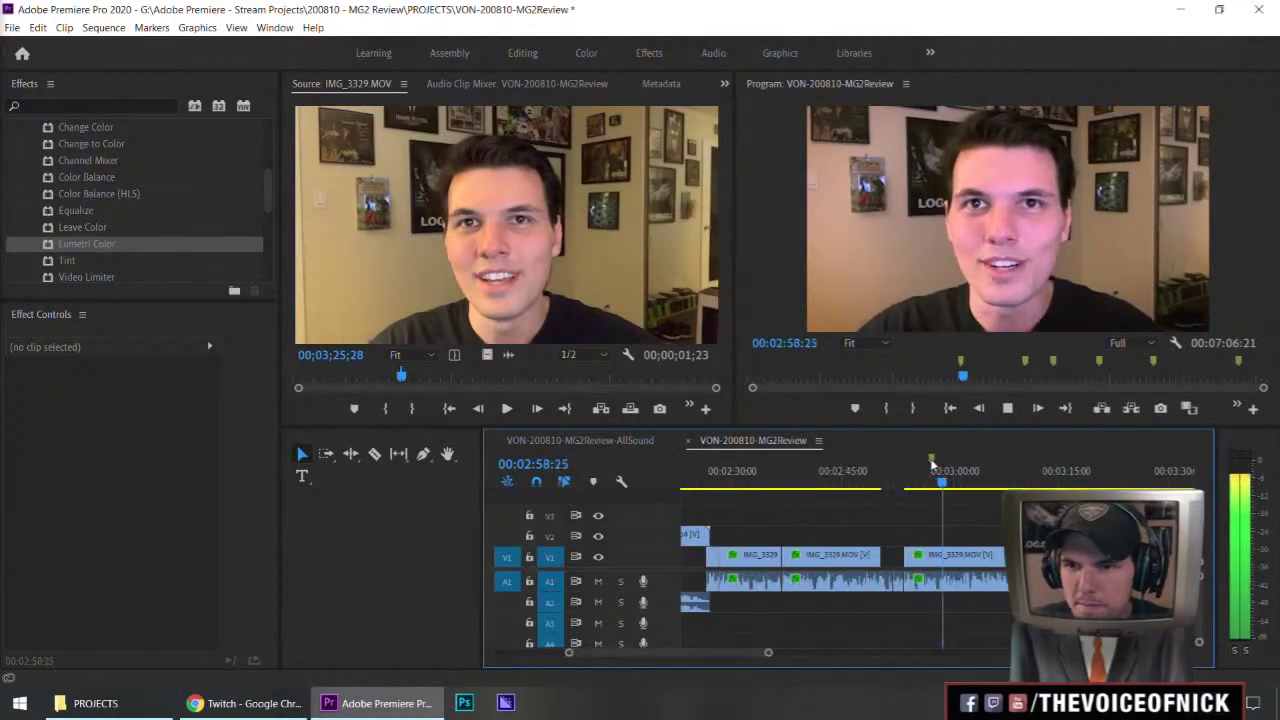
right_click(931, 462)
click(1005, 335)
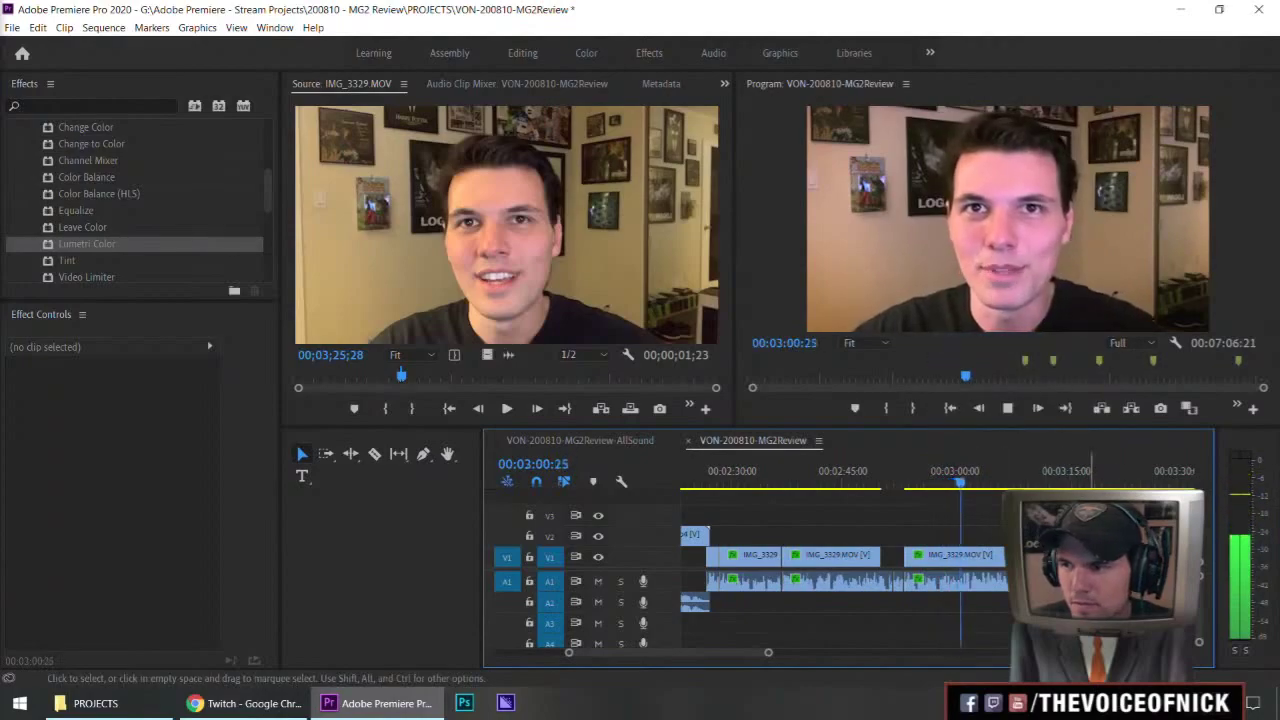
- Play through the rest of the IMG_3329.MOV talking section up to the red title clip at about 00:03:16
key(minus)
key(equal)
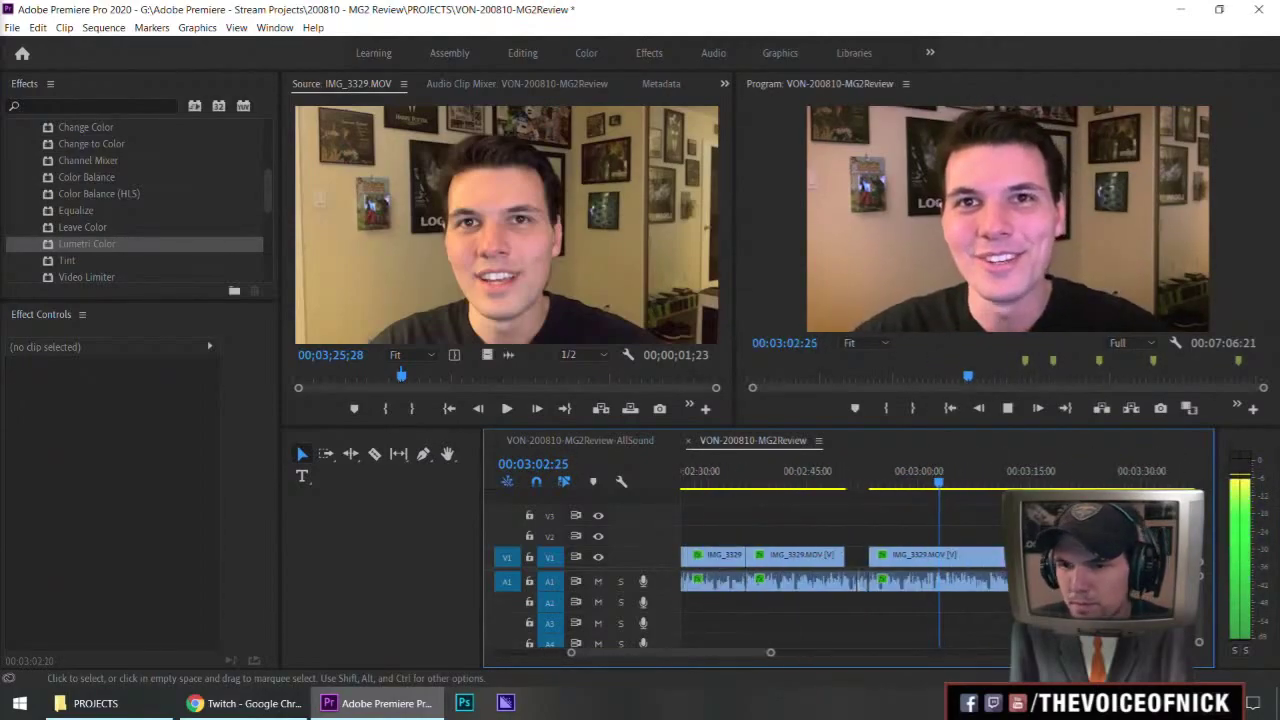
key(minus)
key(minus)
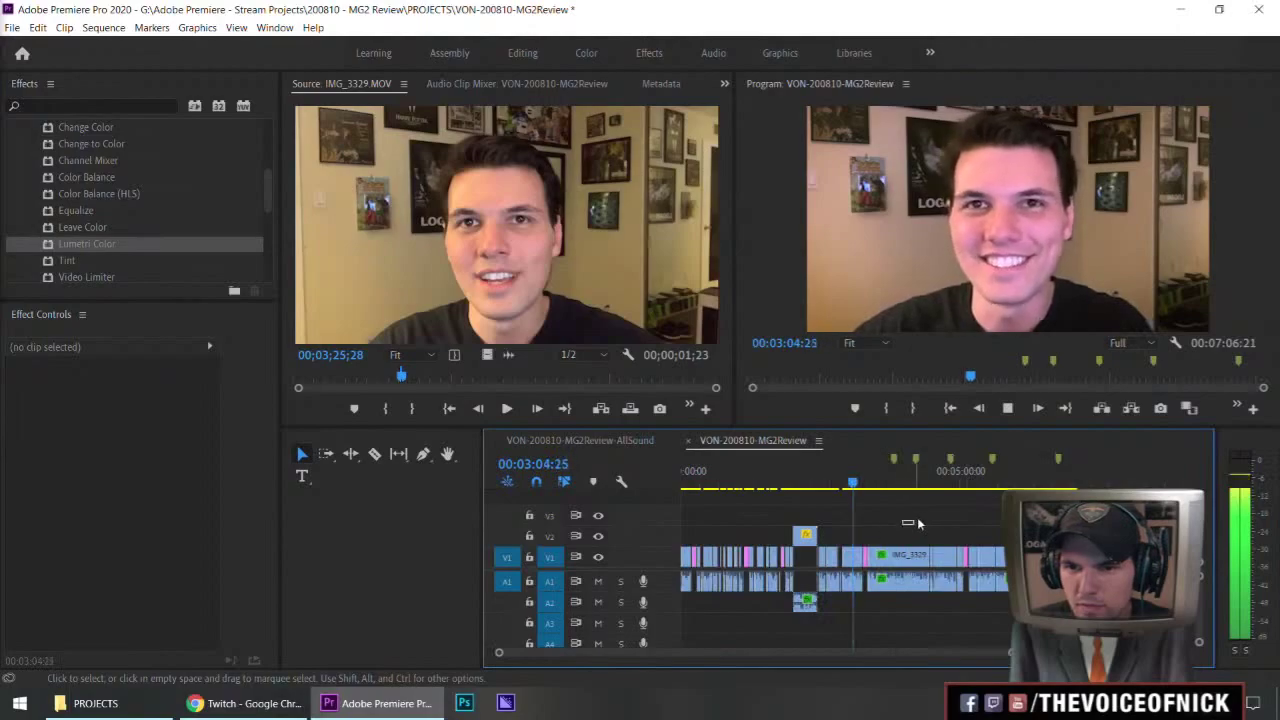
key(equal)
key(equal)
key(equal)
key(equal)
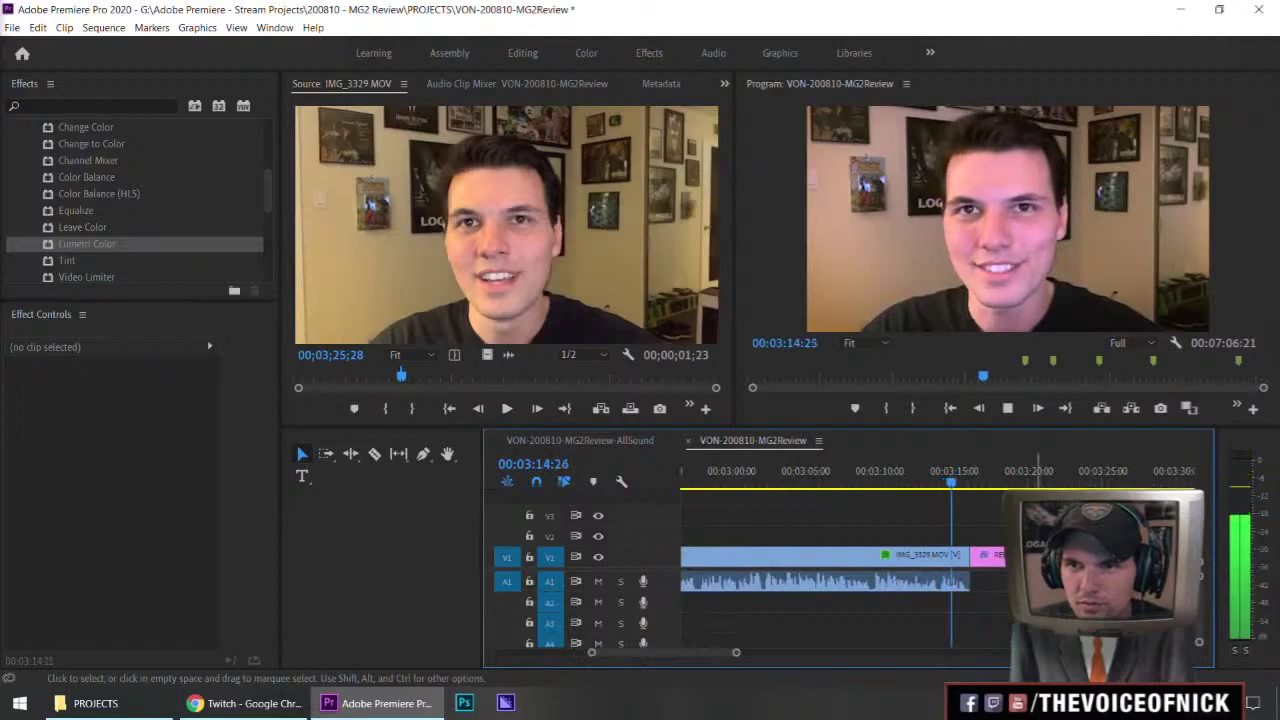
key(space)
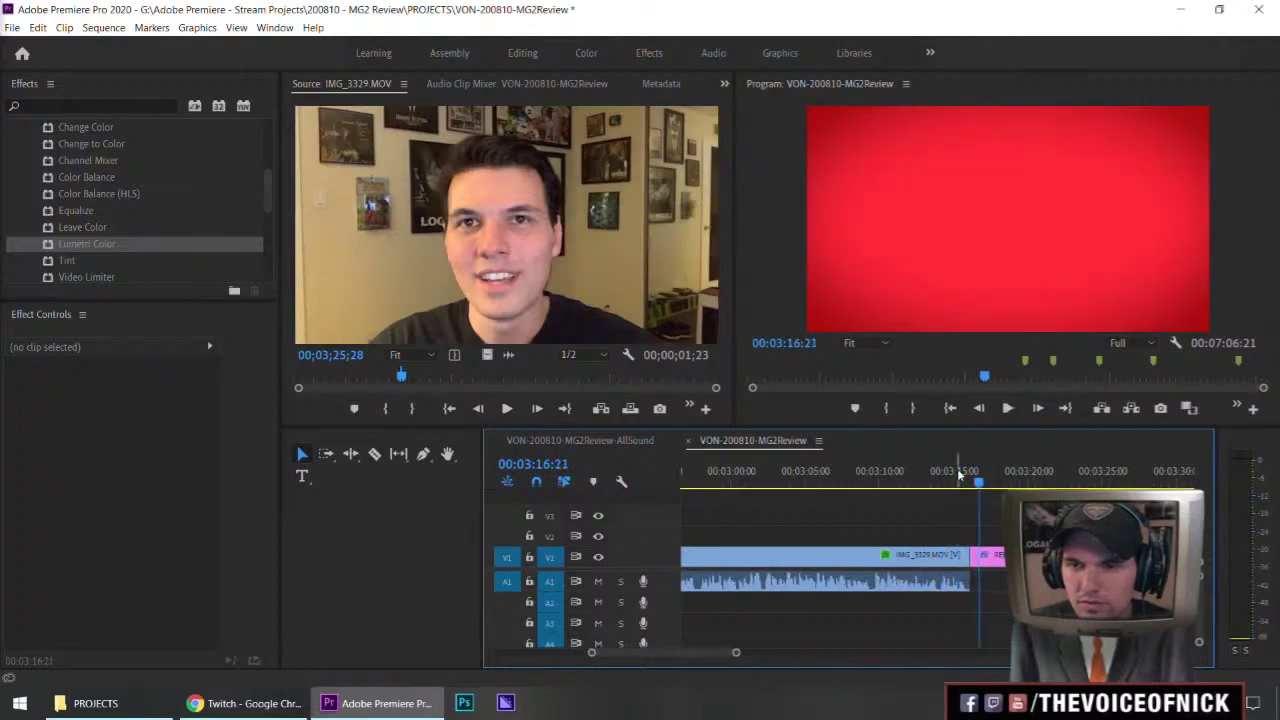
- Add a marker at 00:03:15:04, just before the red title clip, and color it cyan
key(minus)
key(minus)
key(minus)
key(minus)
key(minus)
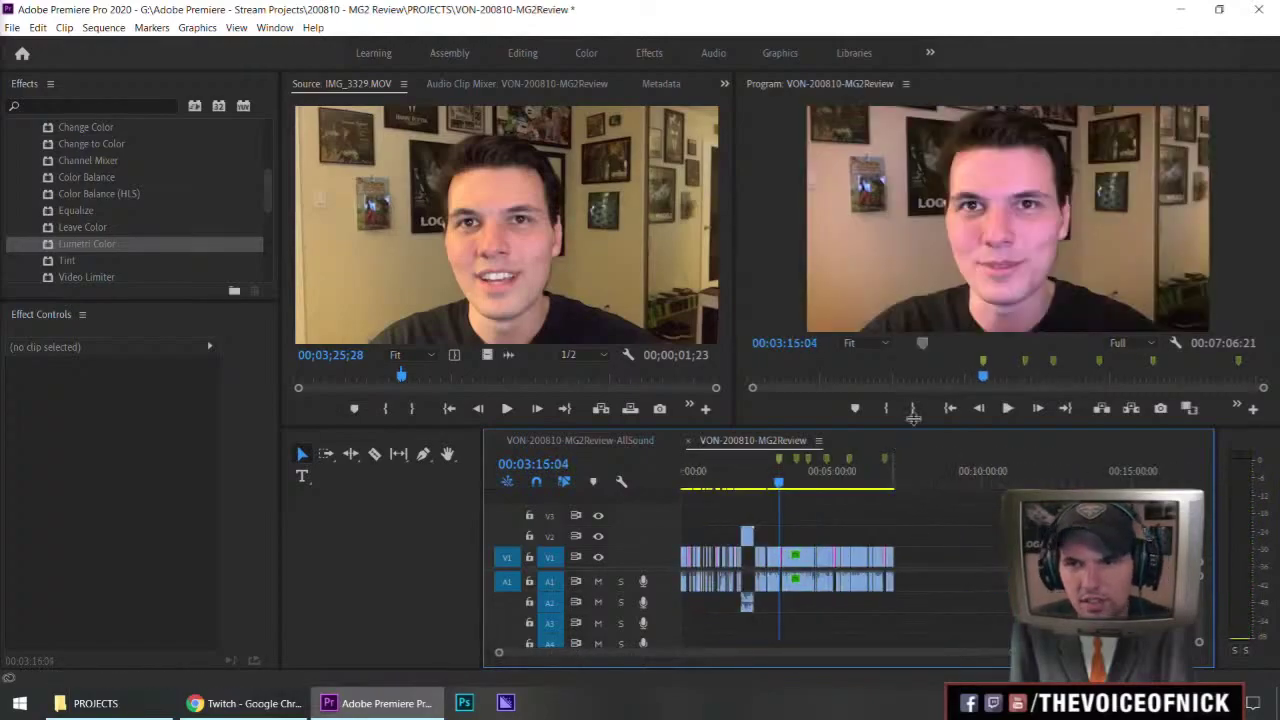
key(m)
key(m)
click(733, 262)
click(794, 77)
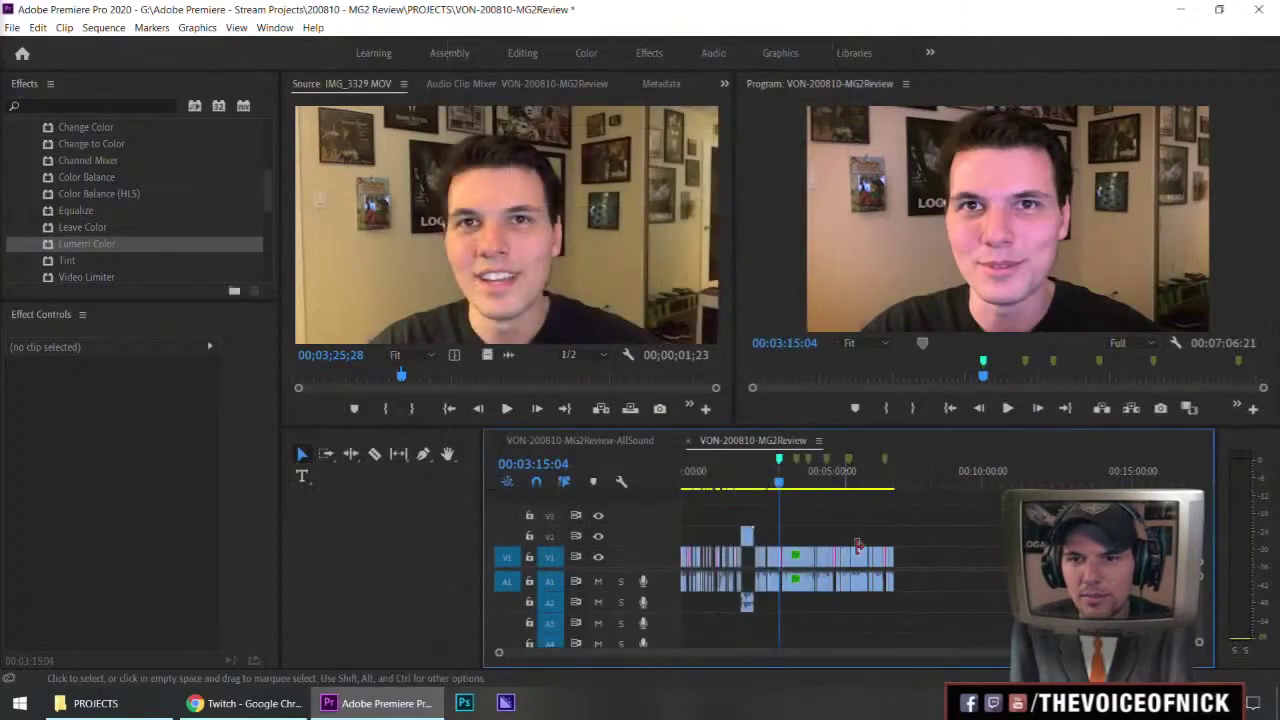
- Save the project
key(ctrl+s)
key(equal)
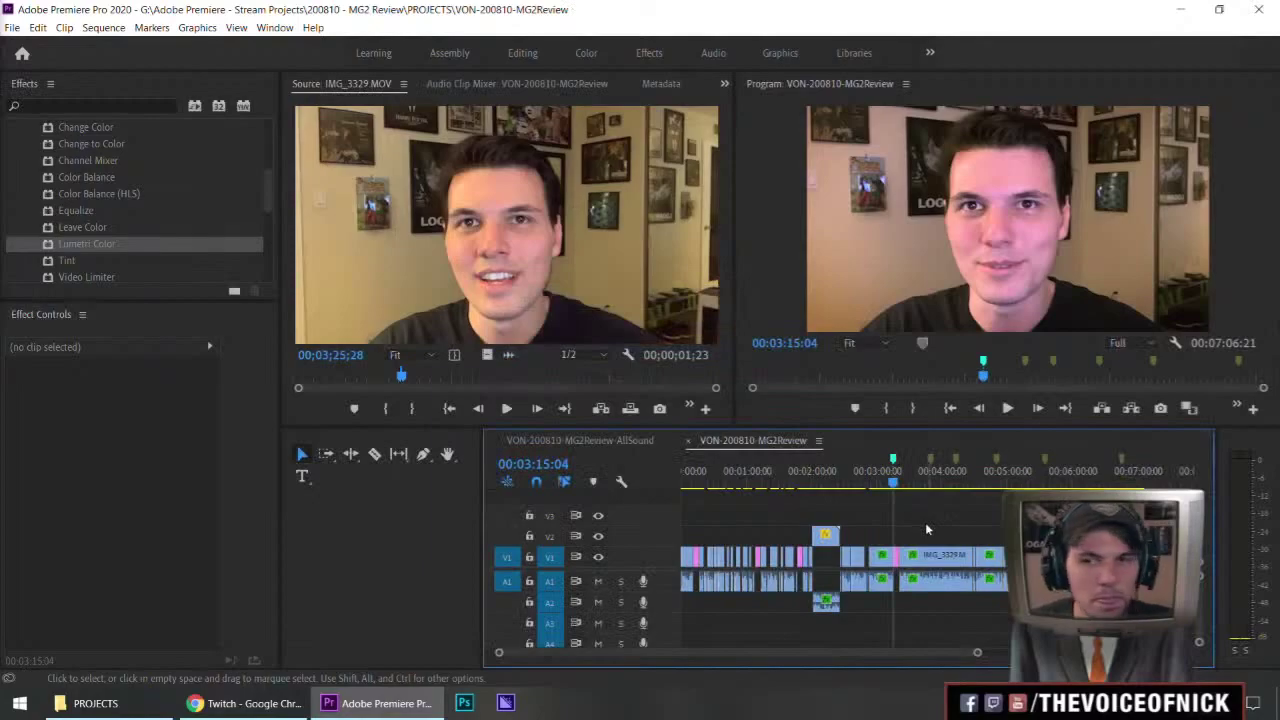
mouse_move(929, 531)
mouse_down()
mouse_move(946, 520)
mouse_move(922, 528)
mouse_up()
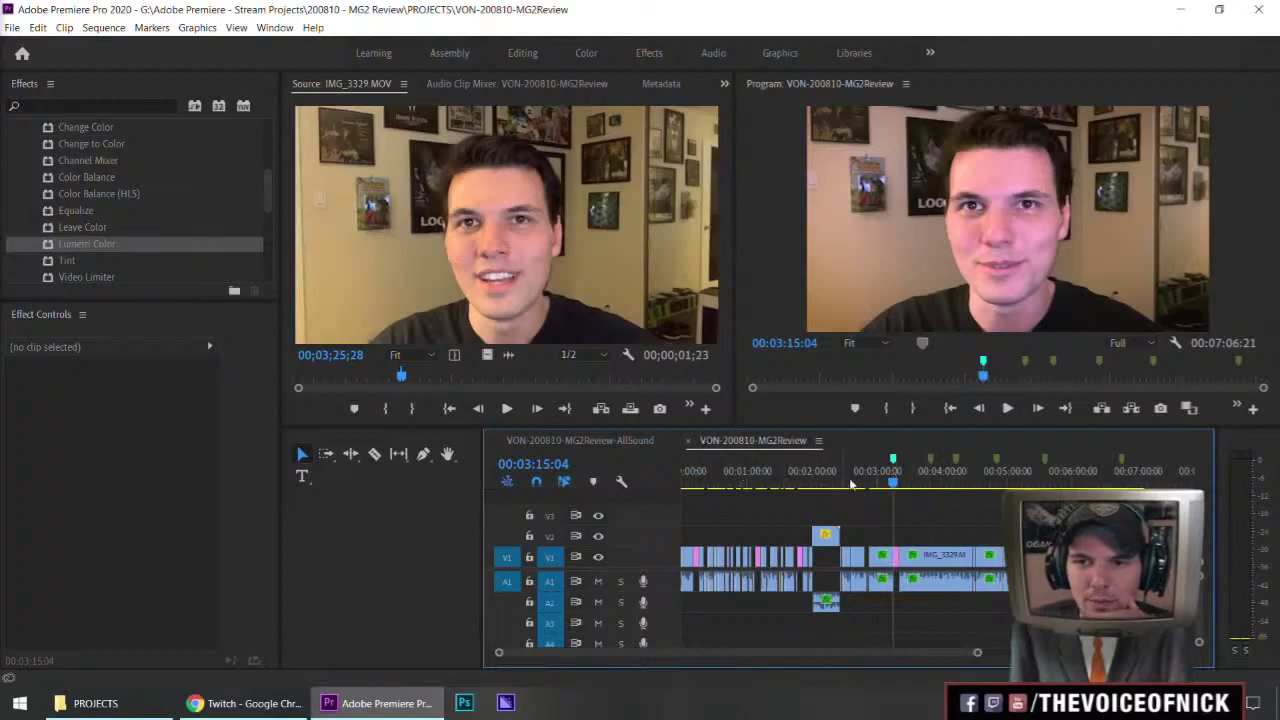